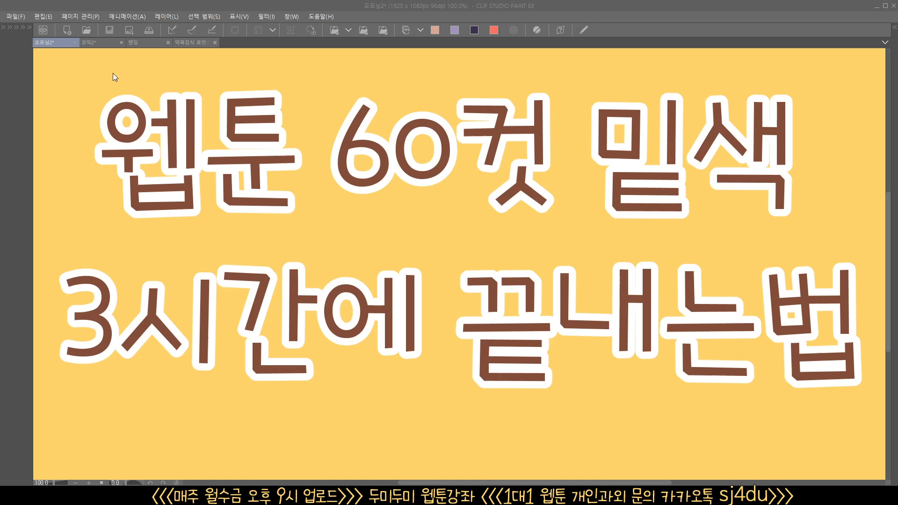
Switch to the 코믹2 canvas and read the preparation note and the first checklist items
click(108, 44)
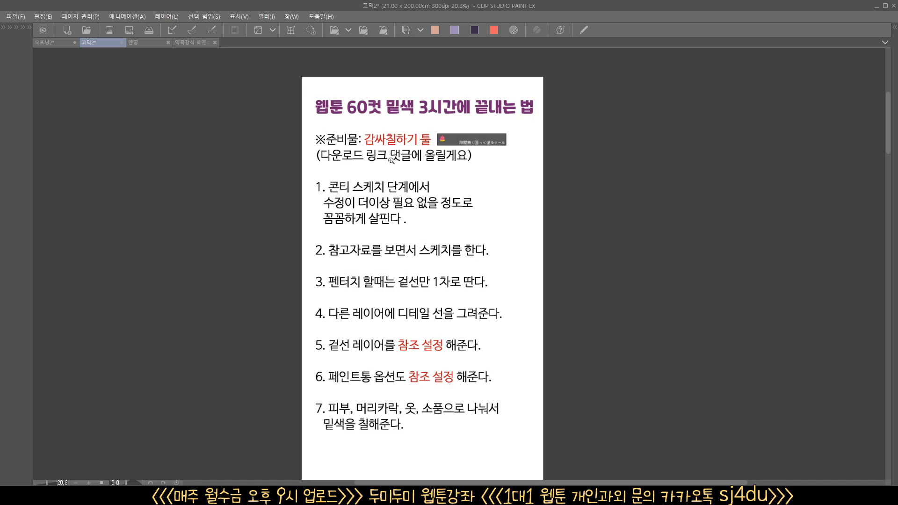
scroll(392, 151, up, 4)
scroll(384, 211, up, 2)
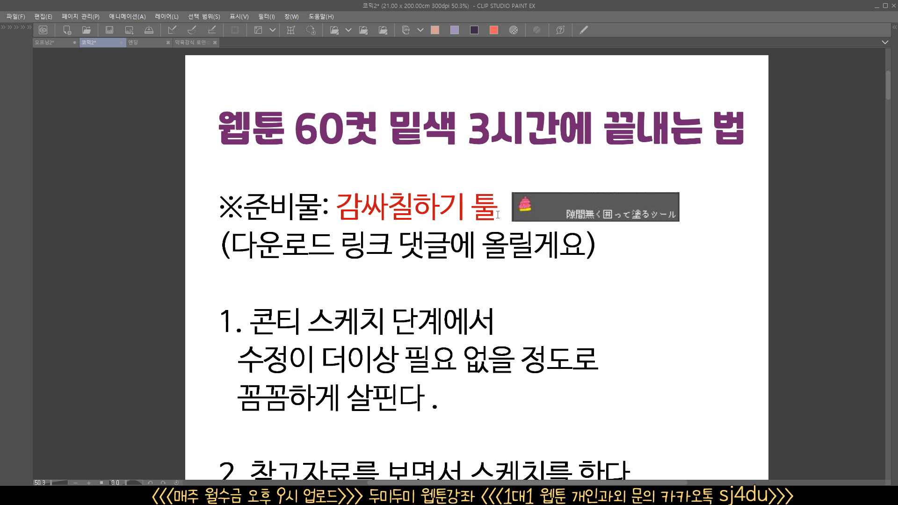
ctrl+drag(463, 291, 445, 299)
drag(447, 321, 426, 204)
ctrl+drag(413, 247, 419, 254)
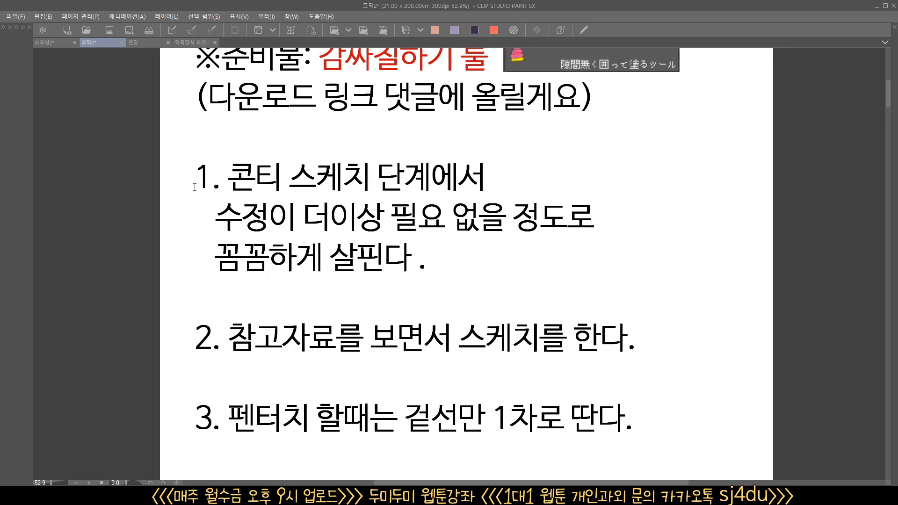
Underline 콘티 and 스케치 단계 in checklist item 1 with a red pen
key(Tab)
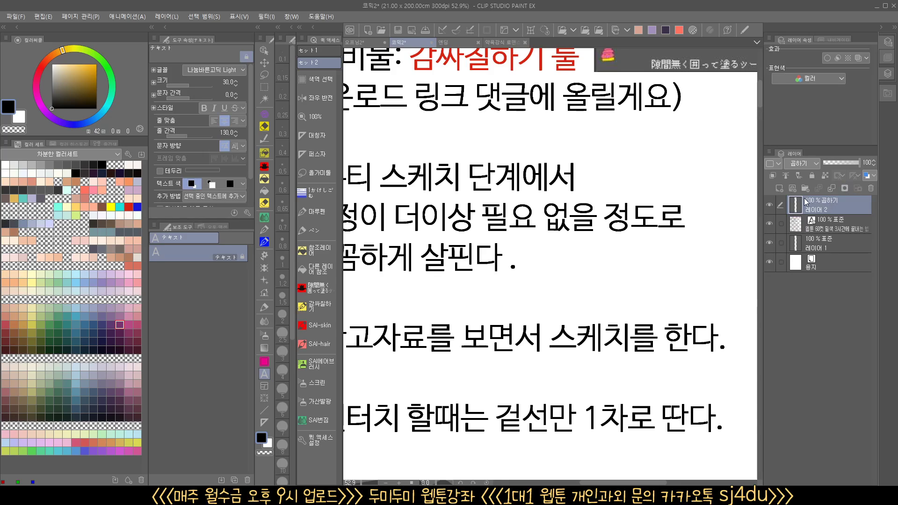
click(319, 227)
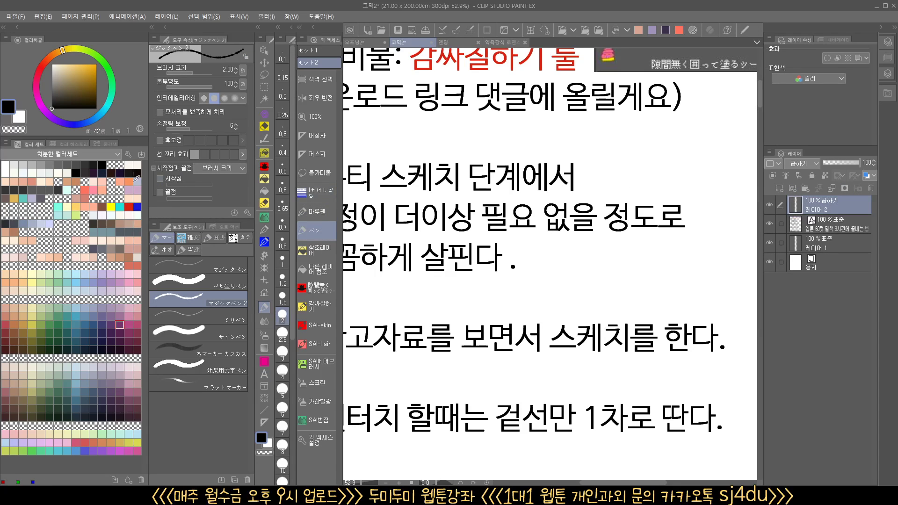
key(Tab)
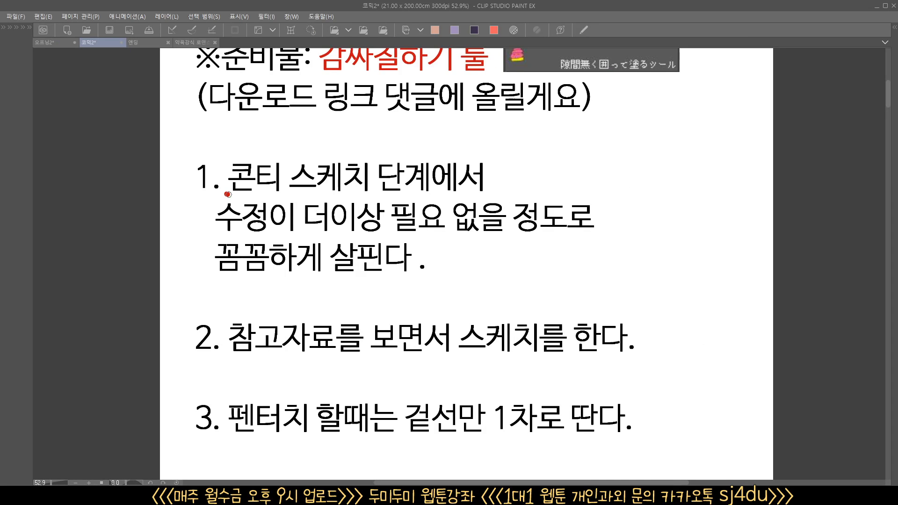
drag(226, 192, 309, 191)
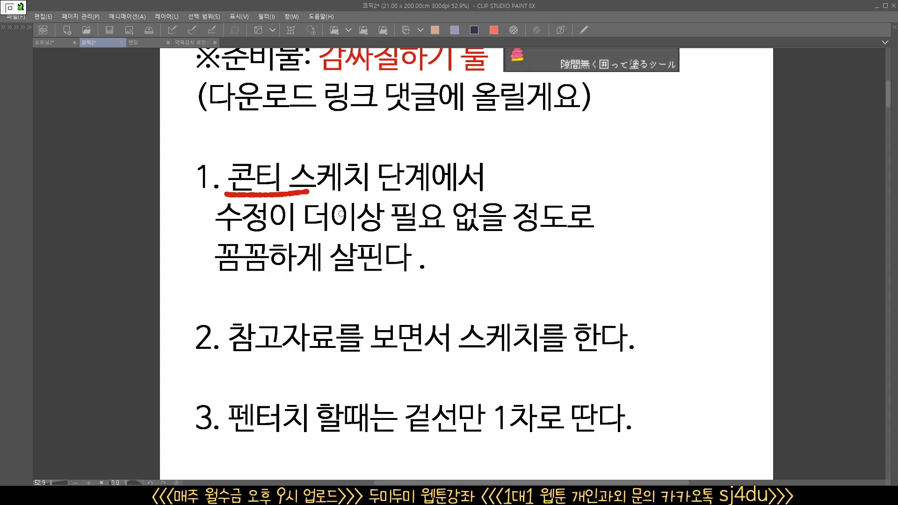
key(ctrl+z)
drag(225, 192, 282, 193)
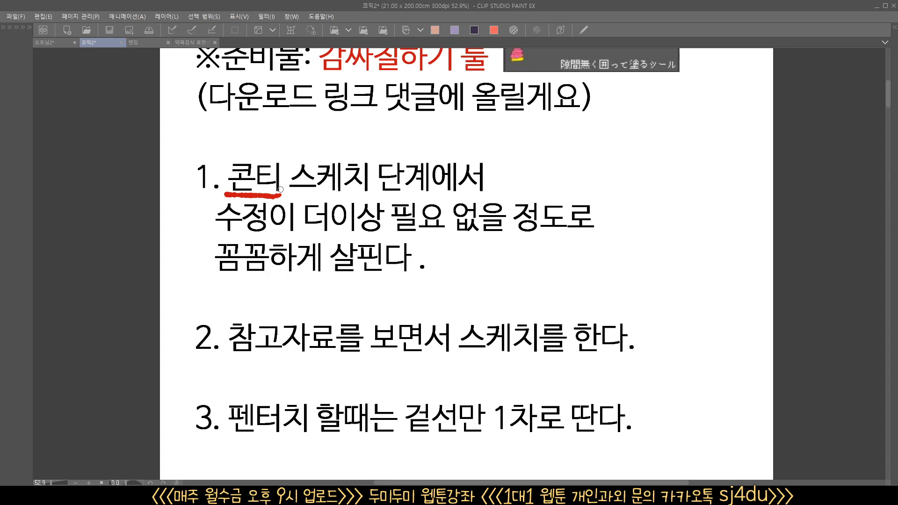
drag(293, 190, 419, 193)
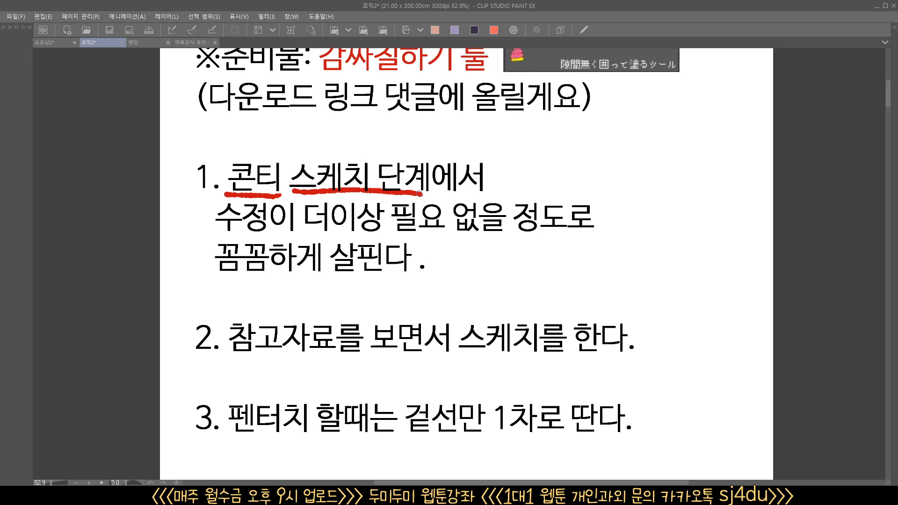
Bring the browser window over the canvas and search Google Images for 장미
scroll(530, 361, down, 4)
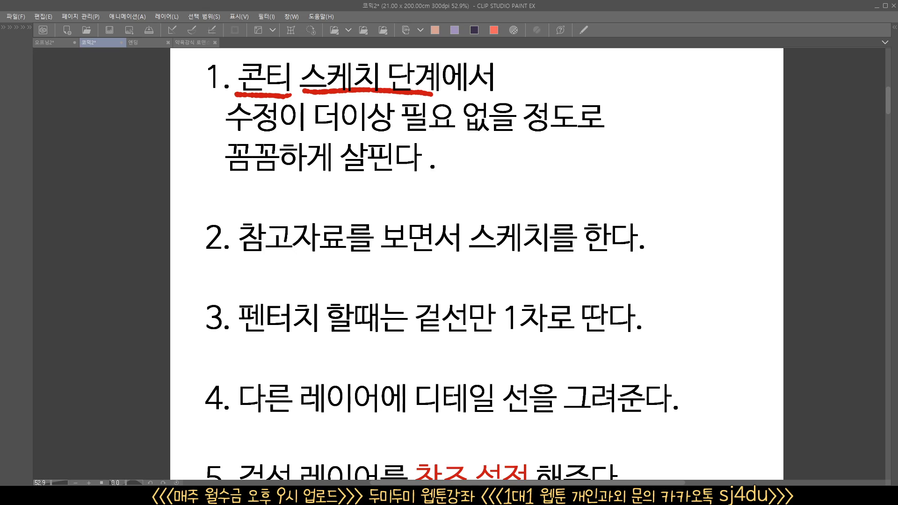
drag(897, 149, 430, 81)
click(410, 114)
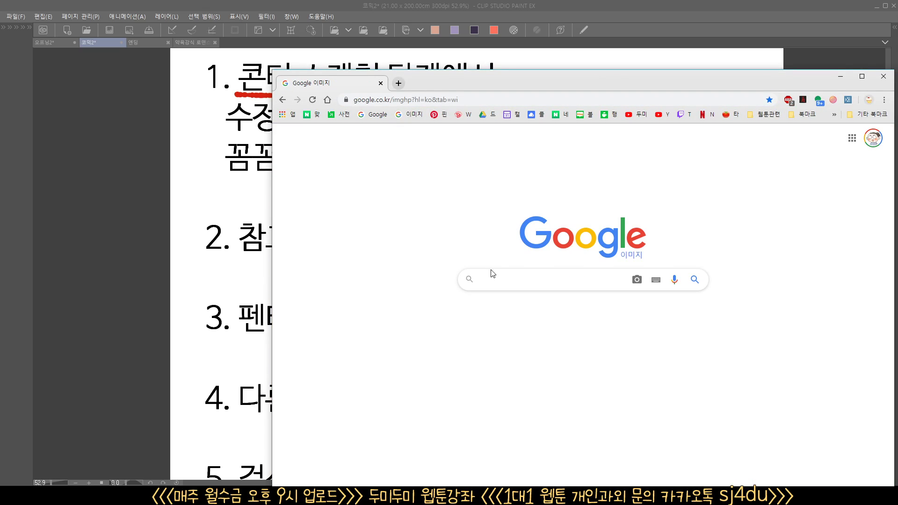
click(493, 280)
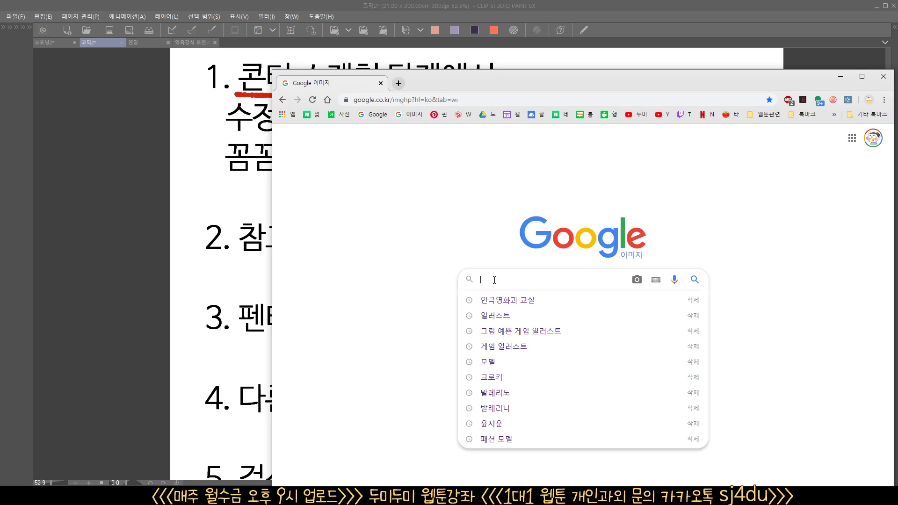
text(장미)
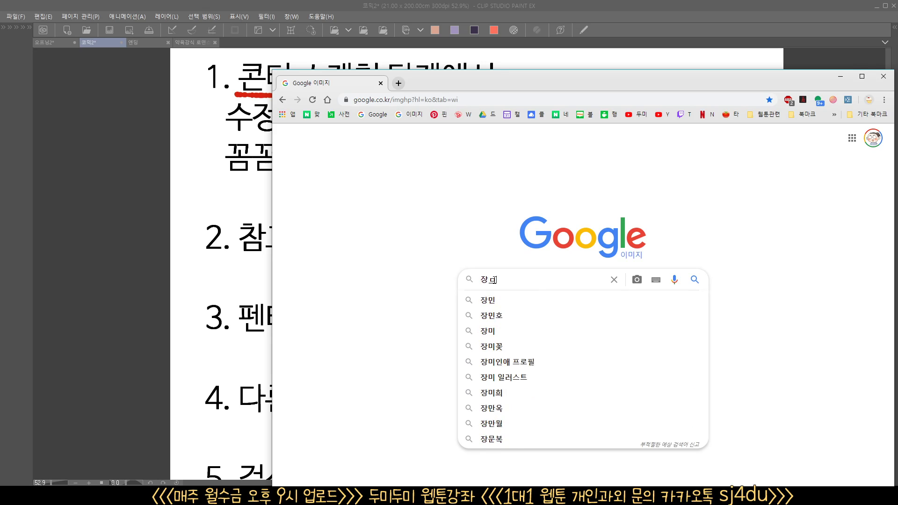
key(Return)
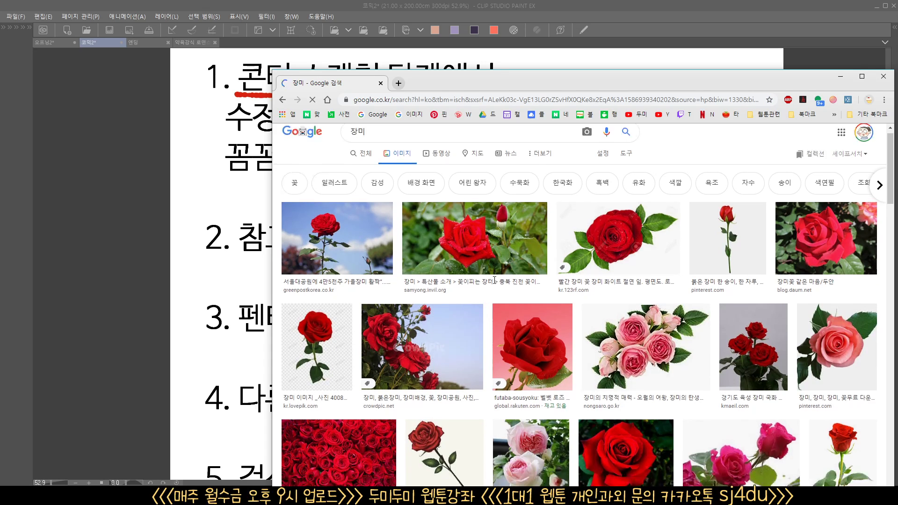
Browse the rose image results, and move the browser window off the canvas
scroll(495, 280, down, 3)
scroll(494, 280, down, 10)
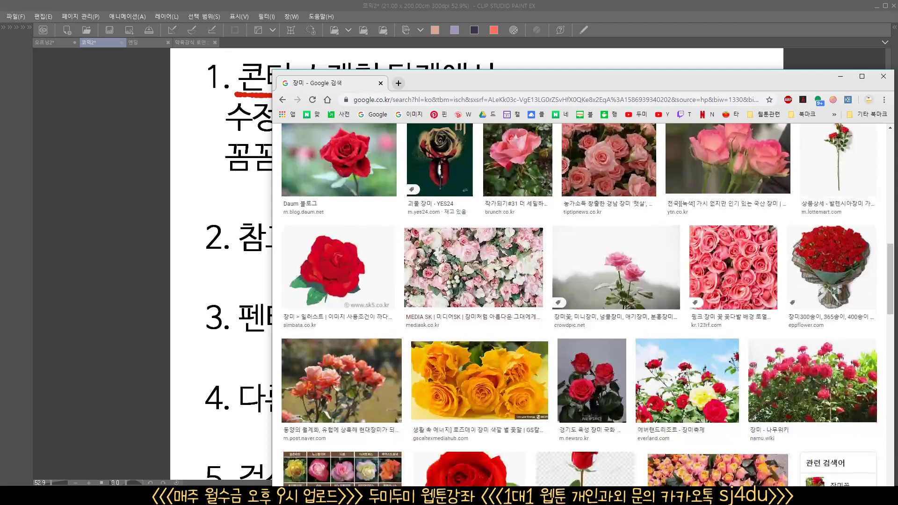
scroll(495, 280, up, 2)
scroll(495, 280, up, 5)
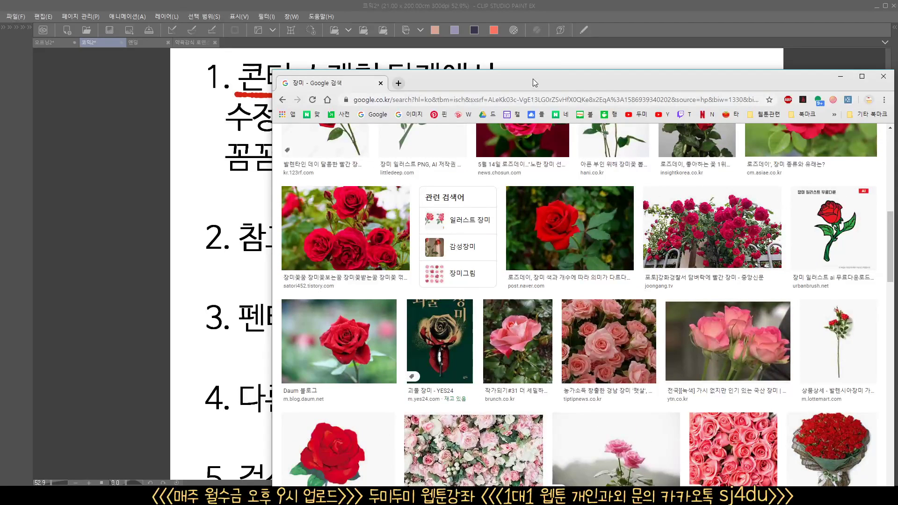
drag(533, 81, 897, 280)
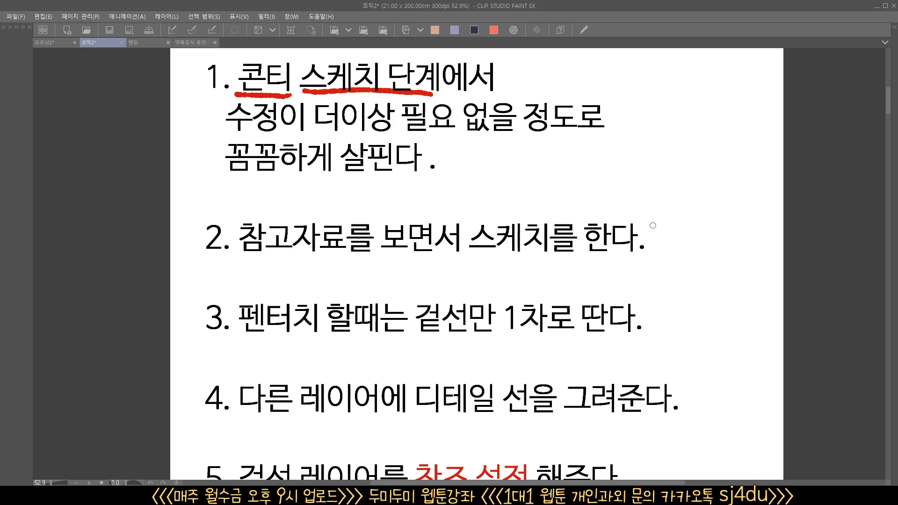
Draw a red check mark after checklist item 2 and a red underline beneath item 3
mouse_move(653, 223)
mouse_down()
mouse_move(656, 244)
mouse_move(677, 225)
mouse_up()
drag(659, 276, 648, 293)
drag(631, 323, 607, 235)
mouse_move(572, 277)
mouse_down()
mouse_move(583, 277)
mouse_move(576, 301)
mouse_up()
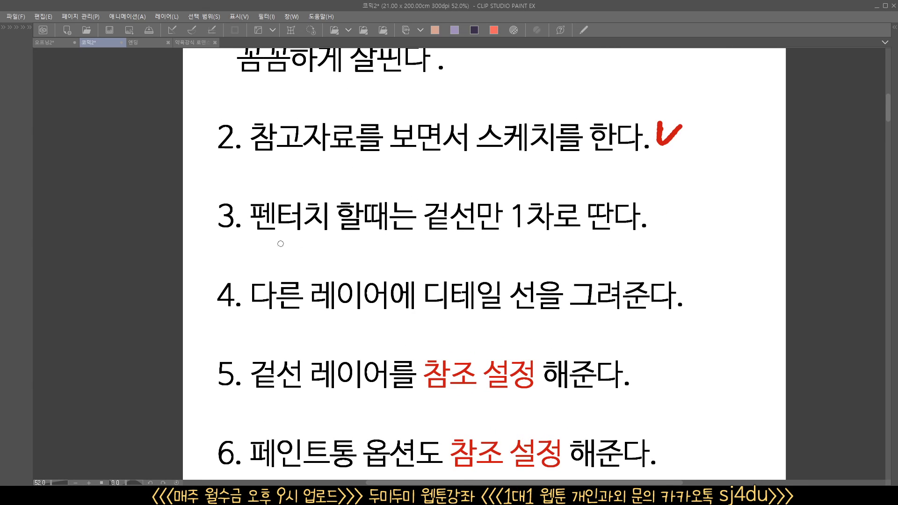
drag(247, 243, 650, 237)
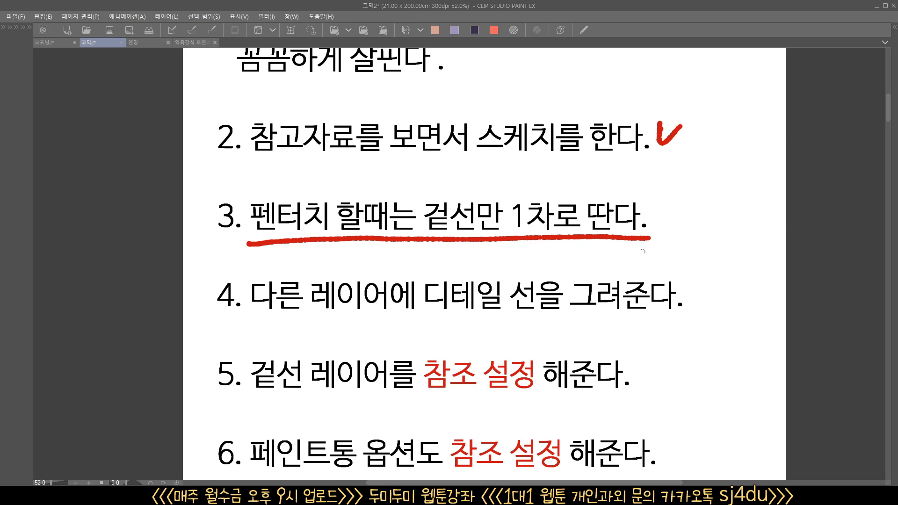
Draw a boy's head outline with jagged bangs, face contour and ear beside the checklist, using a black 1.09 pen
drag(620, 281, 552, 284)
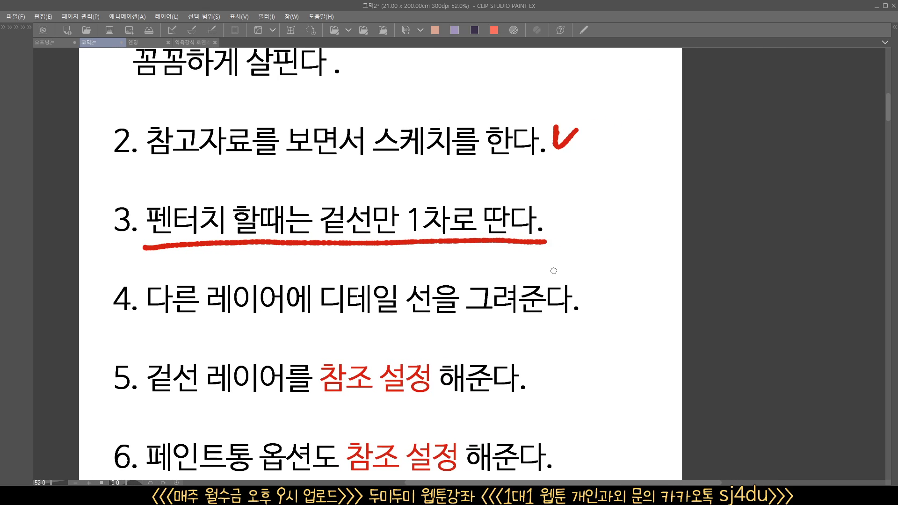
key(Tab)
scroll(551, 258, up, 4)
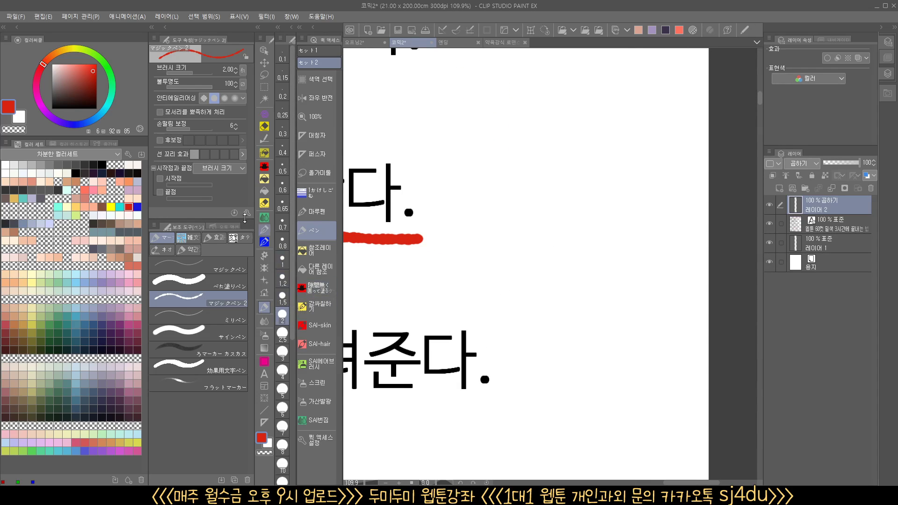
click(32, 164)
drag(559, 189, 531, 193)
mouse_move(541, 180)
mouse_down()
mouse_move(514, 194)
mouse_move(504, 224)
mouse_move(508, 255)
mouse_move(552, 274)
mouse_move(608, 268)
mouse_move(640, 229)
mouse_move(645, 187)
mouse_up()
mouse_move(602, 92)
mouse_down()
mouse_move(522, 114)
mouse_move(505, 167)
mouse_move(527, 152)
mouse_move(580, 171)
mouse_move(605, 163)
mouse_move(651, 184)
mouse_move(621, 97)
mouse_move(659, 150)
mouse_move(659, 200)
mouse_move(638, 223)
mouse_up()
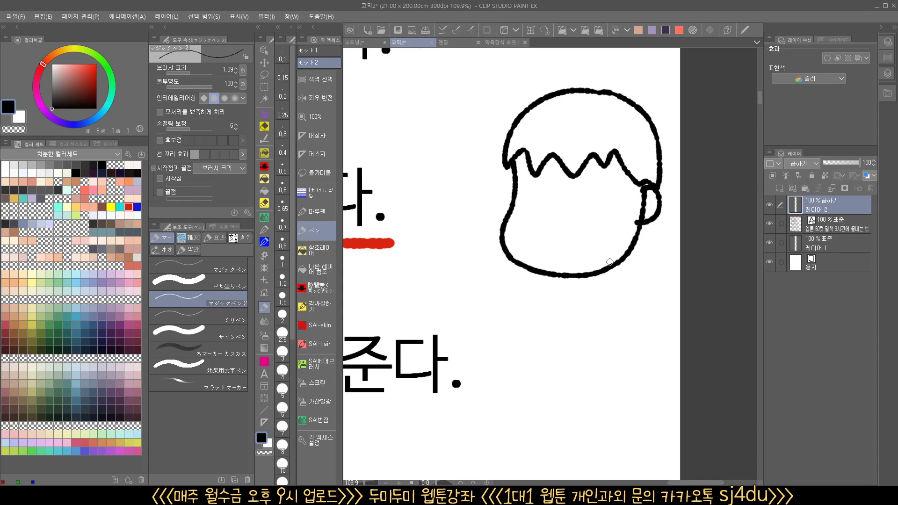
Draw the outline of the boy's shoulders, arms, hands and torso beneath the head
drag(564, 276, 530, 366)
drag(618, 265, 656, 362)
mouse_move(560, 322)
mouse_down()
mouse_move(546, 379)
mouse_move(534, 373)
mouse_move(528, 383)
mouse_move(547, 370)
mouse_up()
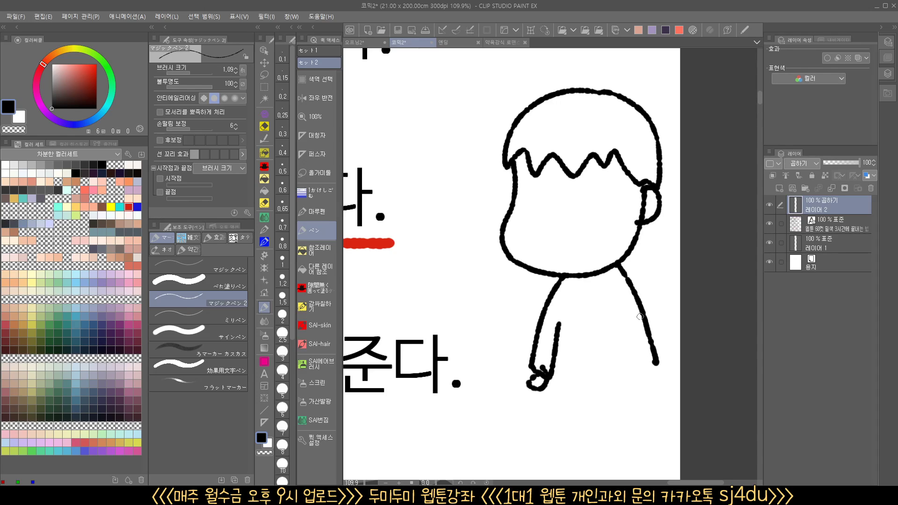
mouse_move(623, 311)
mouse_down()
mouse_move(642, 372)
mouse_move(652, 367)
mouse_move(643, 379)
mouse_move(657, 365)
mouse_up()
mouse_move(562, 325)
mouse_down()
mouse_move(564, 398)
mouse_move(616, 391)
mouse_move(627, 378)
mouse_move(625, 327)
mouse_up()
Add a new layer and draw the boy's eyes, nose, smile and hair strands on it
scroll(628, 383, down, 2)
scroll(628, 382, up, 3)
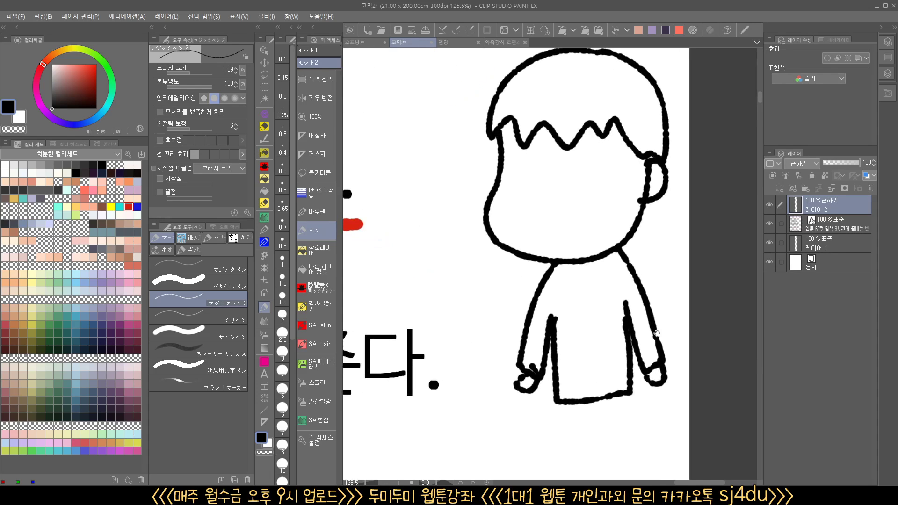
click(781, 190)
drag(607, 302, 595, 314)
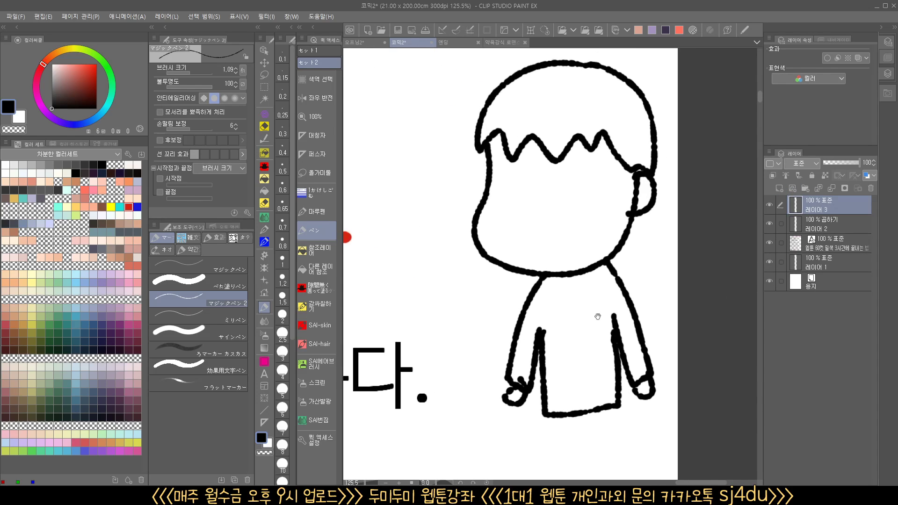
drag(519, 187, 520, 196)
mouse_move(585, 182)
mouse_down()
mouse_move(586, 194)
mouse_move(554, 214)
mouse_move(578, 235)
mouse_up()
mouse_move(554, 73)
mouse_down()
mouse_move(509, 136)
mouse_move(544, 138)
mouse_up()
drag(585, 81, 579, 133)
drag(599, 83, 613, 135)
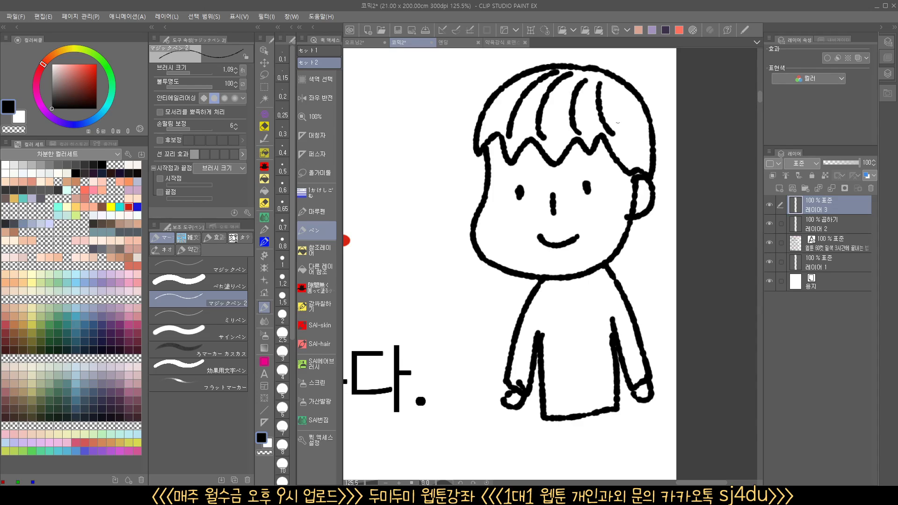
drag(617, 98, 622, 128)
Draw a zigzag collar and crosshatch the shirt with diagonal lines in both directions on the detail layer
drag(597, 317, 590, 271)
mouse_move(543, 239)
mouse_down()
mouse_move(579, 241)
mouse_move(584, 230)
mouse_up()
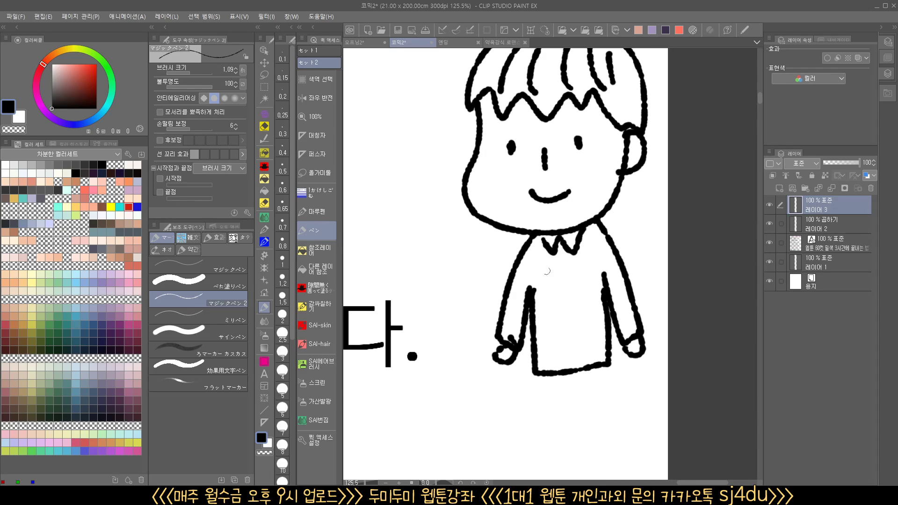
drag(541, 249, 506, 300)
drag(564, 252, 525, 305)
mouse_move(591, 245)
mouse_down()
mouse_move(538, 307)
mouse_move(539, 339)
mouse_up()
drag(601, 294, 547, 365)
drag(599, 331, 564, 370)
drag(524, 302, 501, 337)
drag(504, 310, 518, 330)
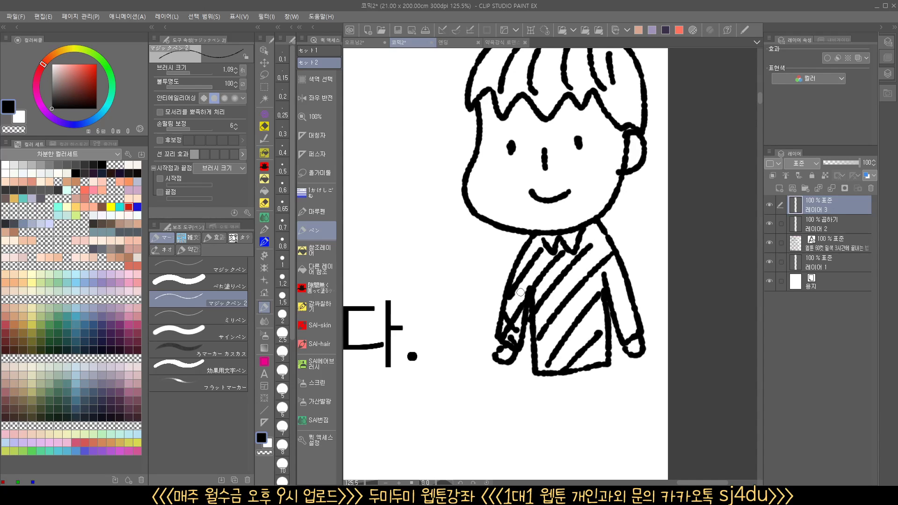
drag(523, 266, 544, 303)
drag(534, 251, 586, 332)
mouse_move(561, 240)
mouse_down()
mouse_move(598, 308)
mouse_move(599, 262)
mouse_up()
drag(609, 243, 627, 290)
drag(541, 312, 564, 359)
drag(543, 346, 549, 375)
Hide the detail layer, toggle the outline layer 레이어 2 to check it, and set it as the reference layer
click(822, 222)
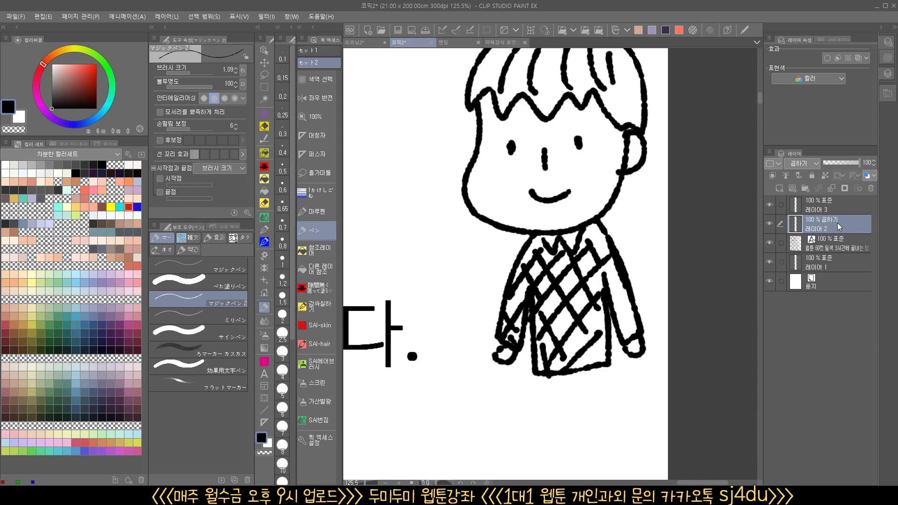
click(767, 204)
click(773, 223)
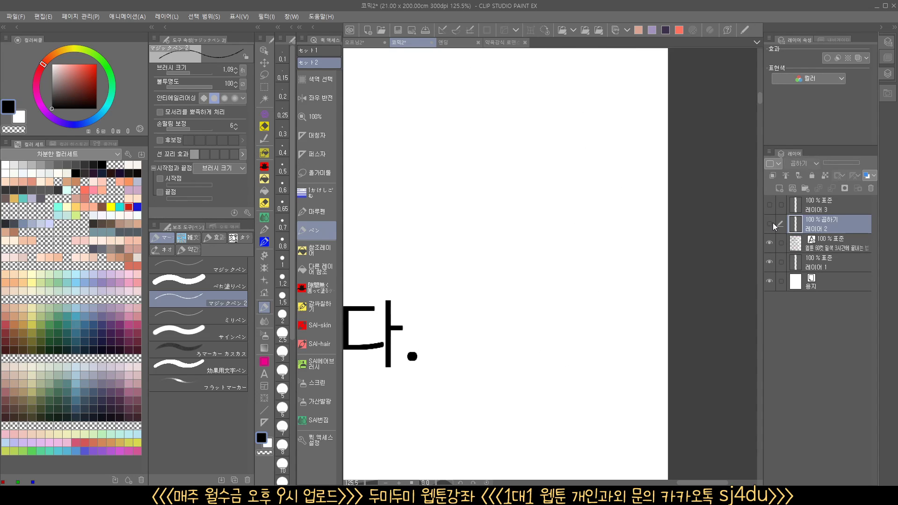
click(773, 222)
click(772, 223)
click(773, 223)
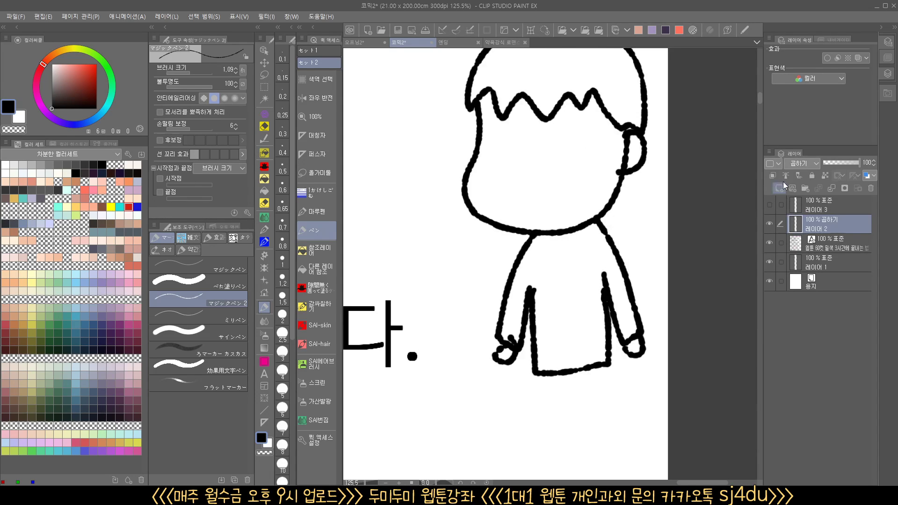
click(786, 177)
Show the detail layer 레이어 3 again and apply the blue layer color effect to it
click(814, 206)
click(769, 204)
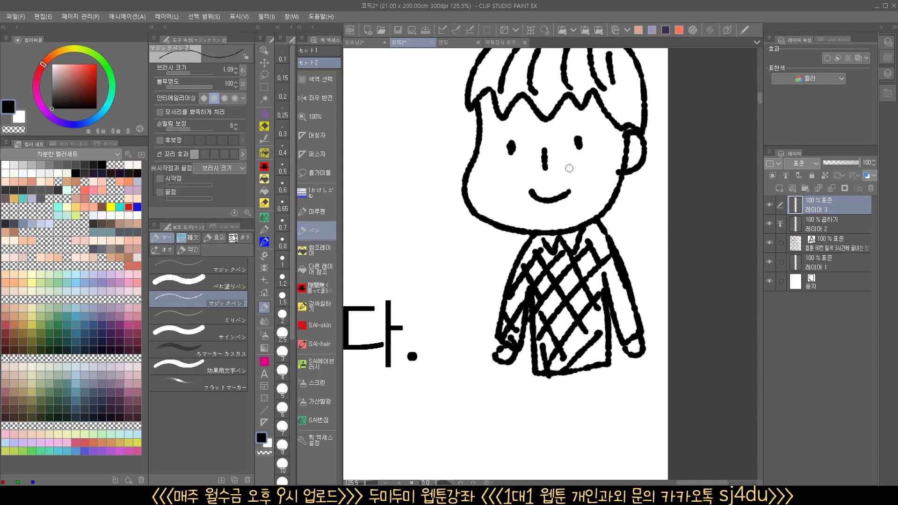
key(ctrl+b)
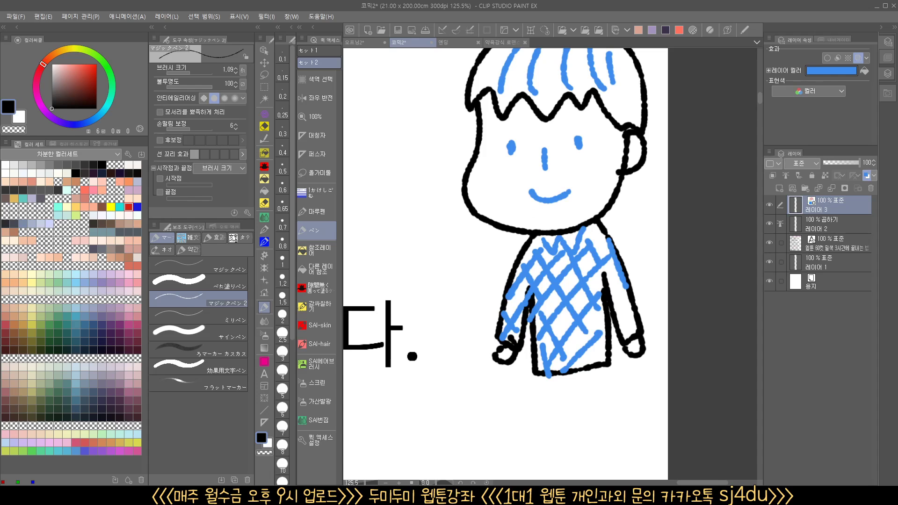
Compare the settings of the 참조레이어 and 다른 레이어 참조 fill tools for checklist item 6
mouse_move(569, 235)
mouse_down()
mouse_move(548, 243)
mouse_move(609, 236)
mouse_move(525, 248)
mouse_move(611, 231)
mouse_move(561, 256)
mouse_move(652, 240)
mouse_move(581, 248)
mouse_up()
drag(442, 325, 507, 299)
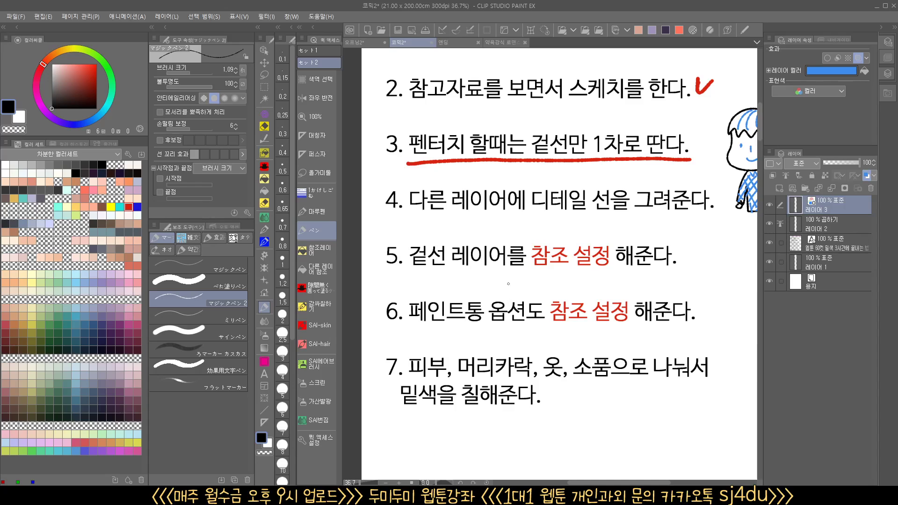
scroll(622, 332, up, 1)
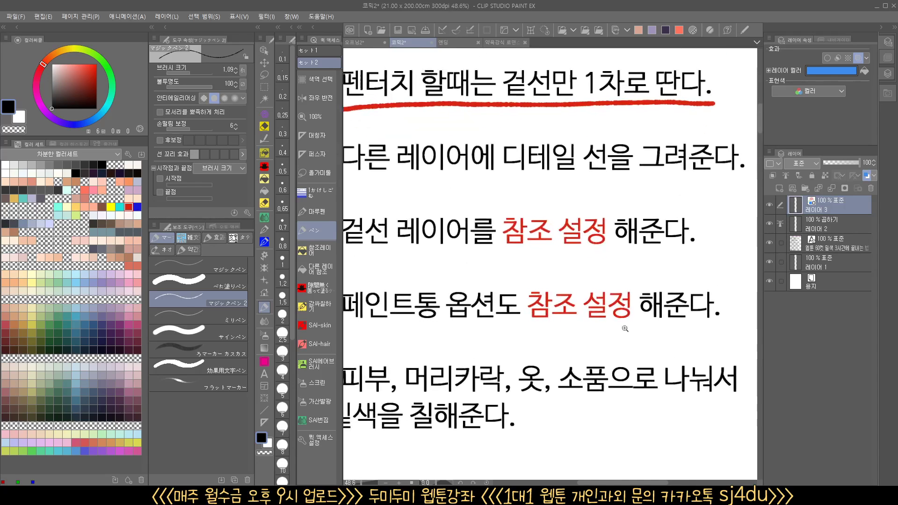
click(320, 250)
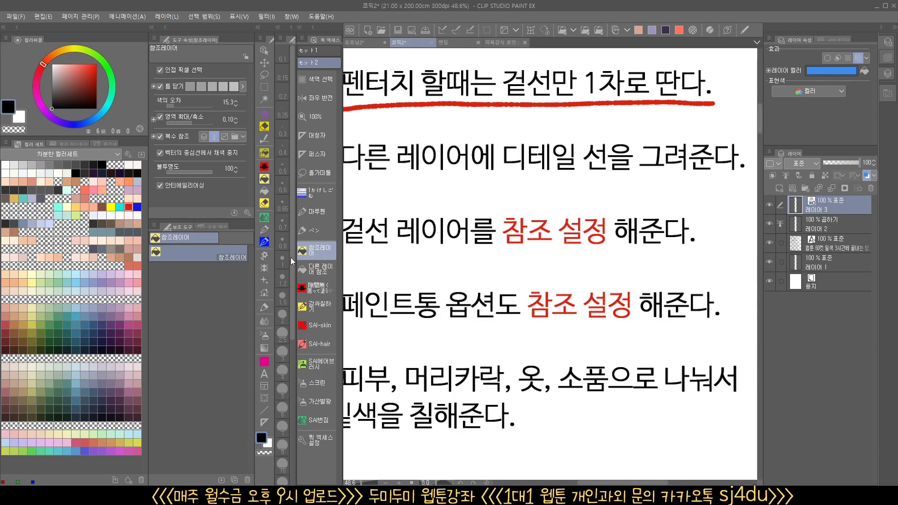
click(321, 268)
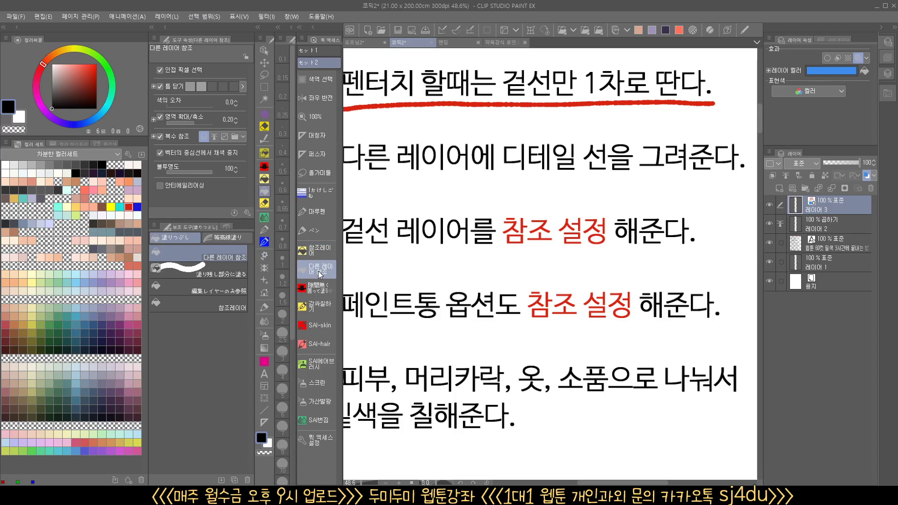
click(203, 304)
right_click(203, 304)
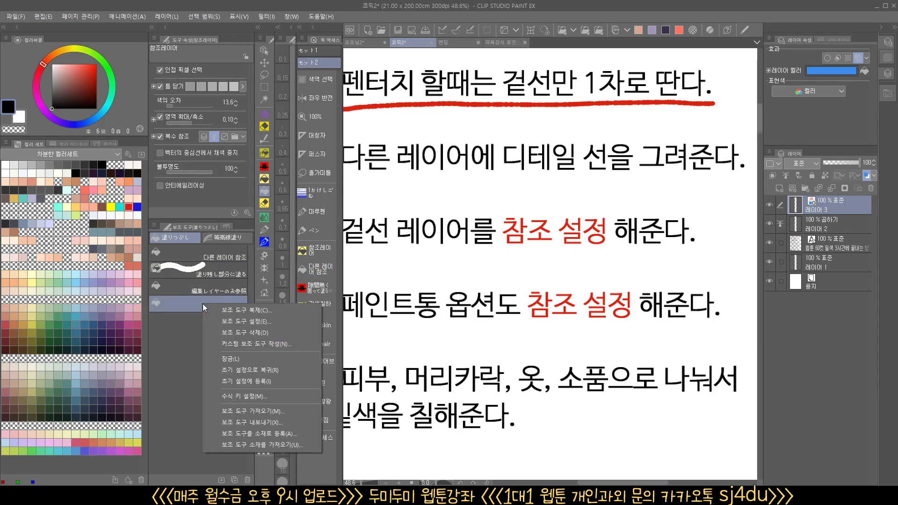
click(254, 311)
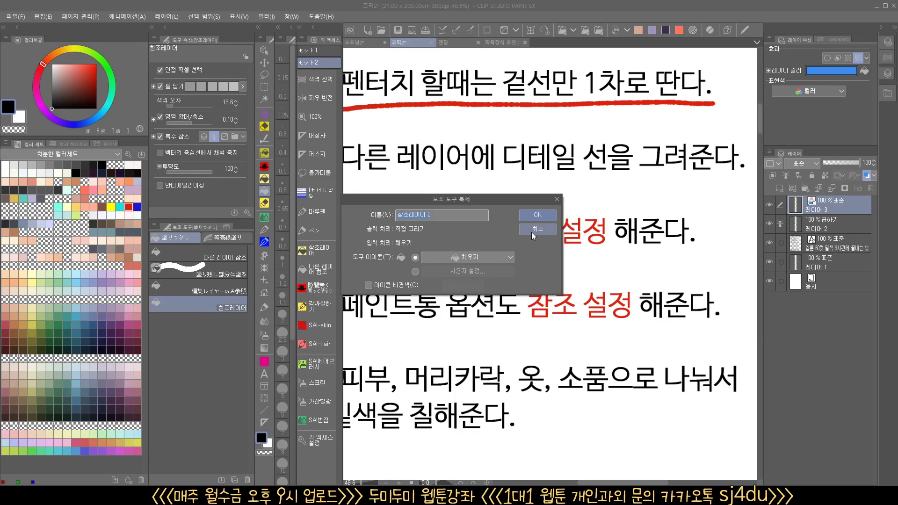
click(532, 232)
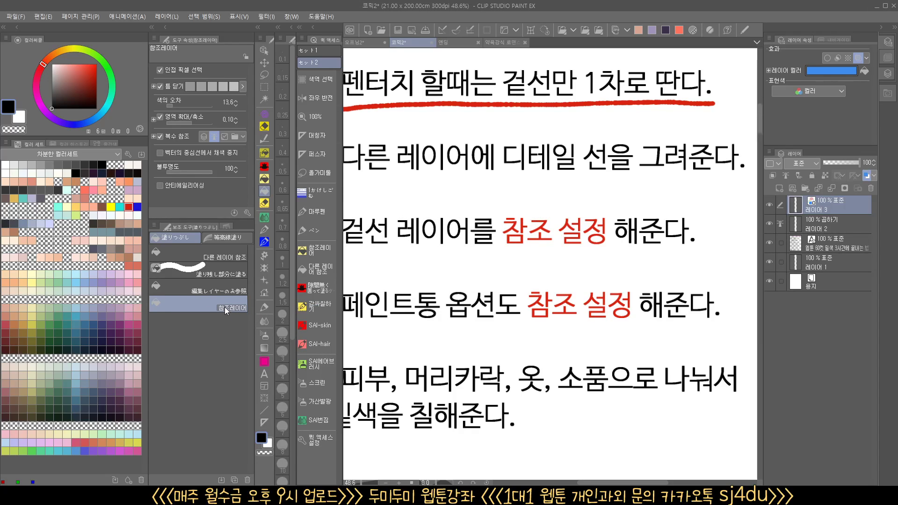
Activate the 참조레이어 fill tool and check its multiple reference options, keeping 참조 레이어 selected
click(316, 252)
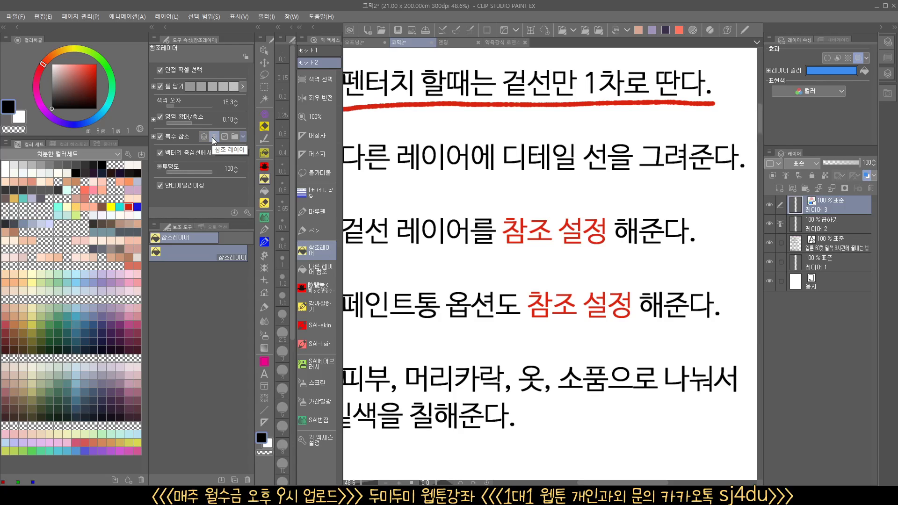
click(243, 137)
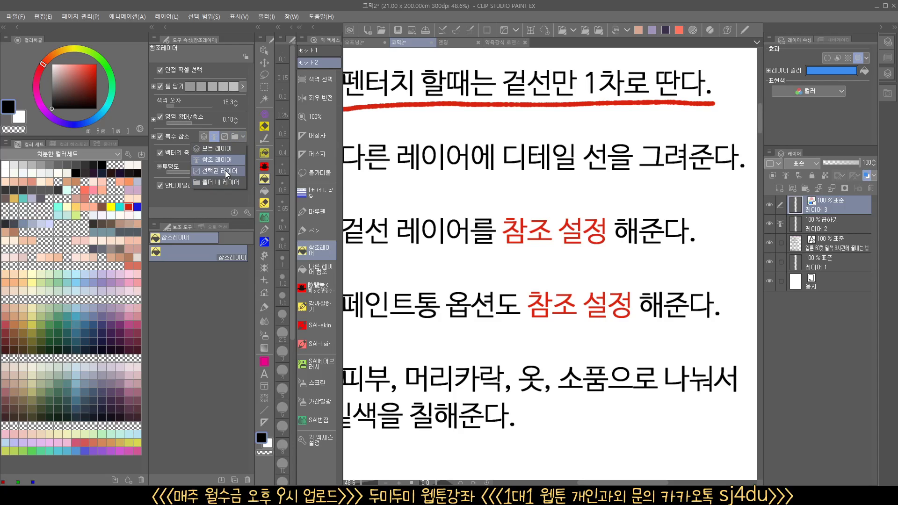
click(231, 129)
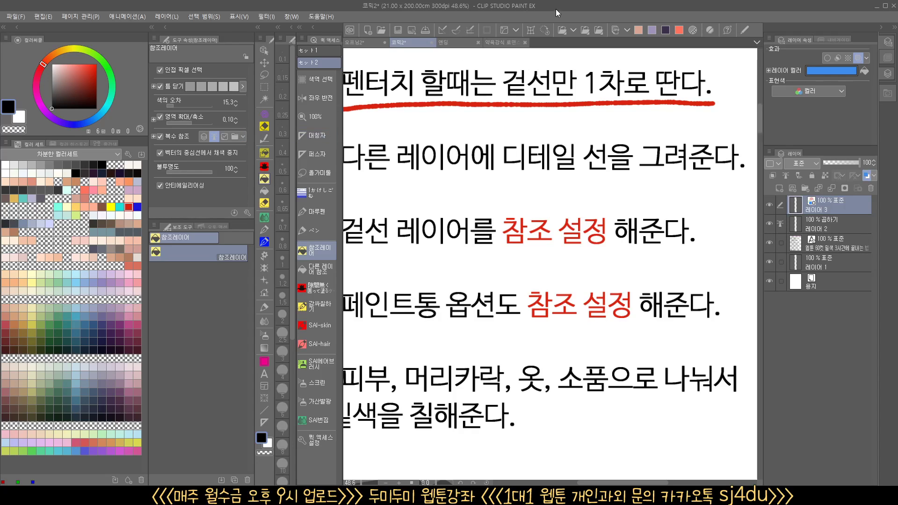
Add a new layer for base colors and place it directly below the outline layer 레이어 2
drag(626, 166, 373, 239)
scroll(487, 159, up, 1)
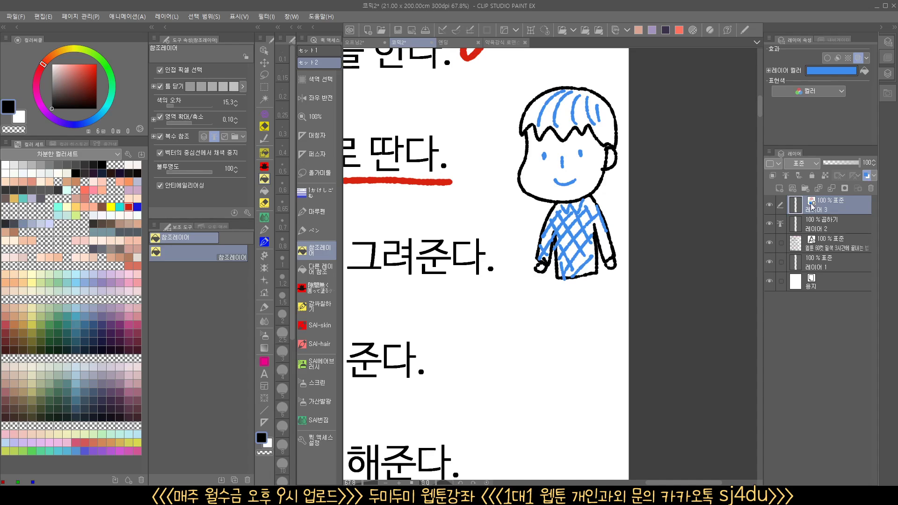
click(780, 189)
drag(826, 207, 830, 250)
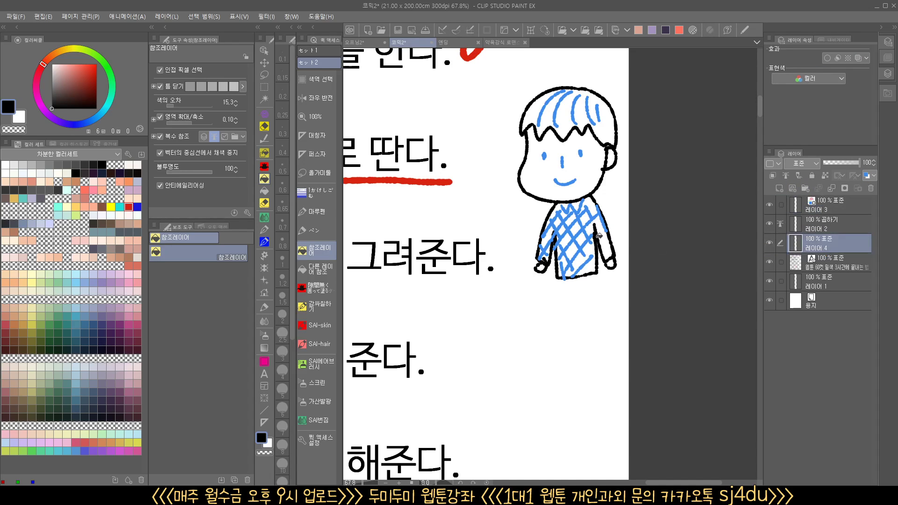
Fill the boy's face with a pale skin tone and his hair with reddish brown on the new layer
scroll(599, 236, up, 2)
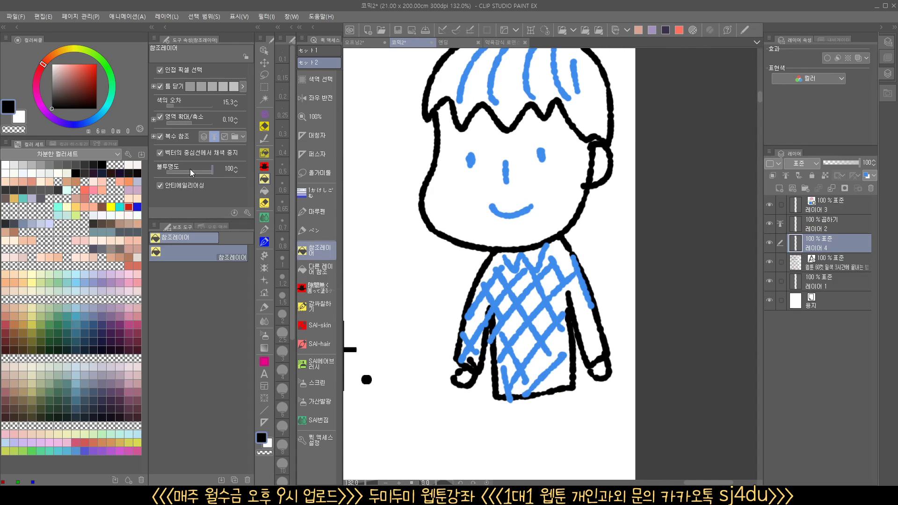
click(41, 181)
click(545, 177)
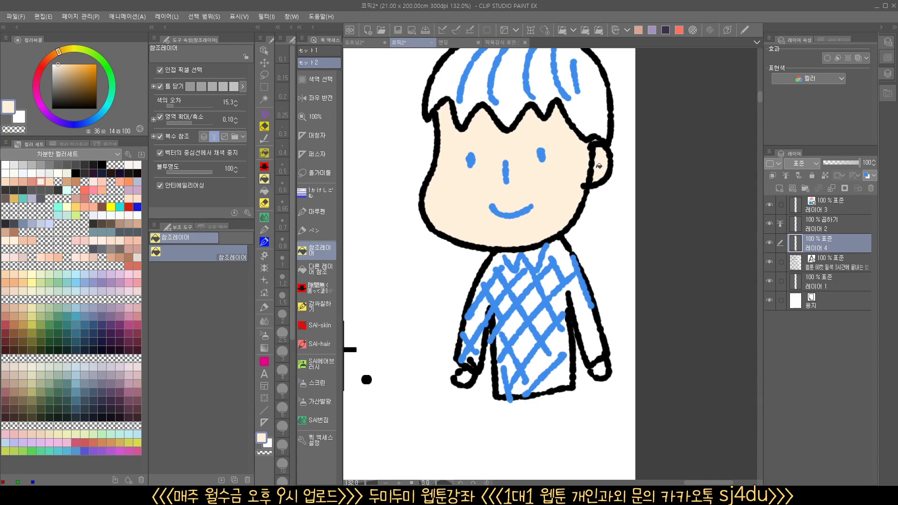
click(75, 182)
click(511, 99)
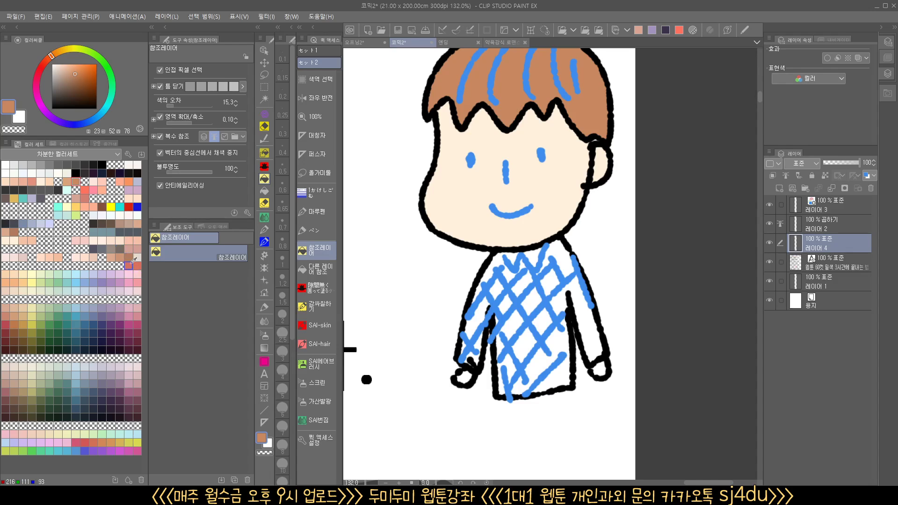
Fill the boy's shirt and sleeves with purple and his hands with the skin color sampled from the face
click(111, 282)
click(556, 329)
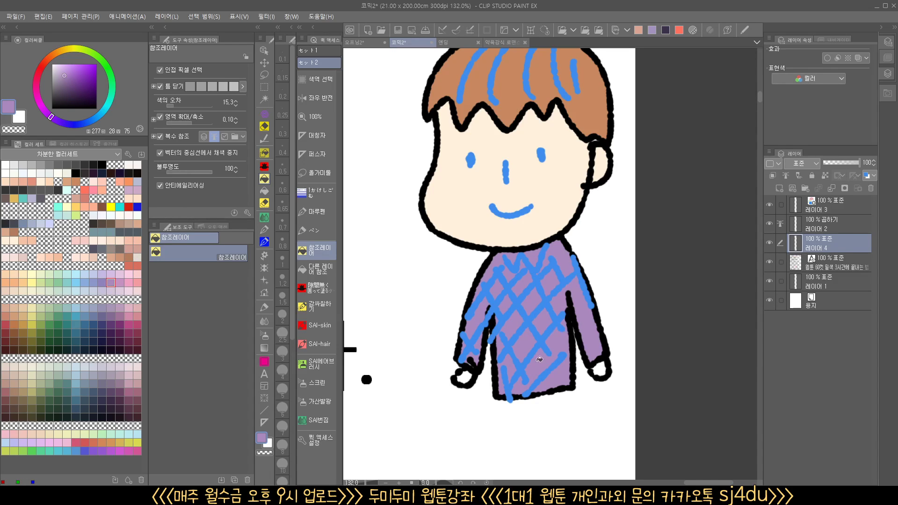
alt+click(537, 228)
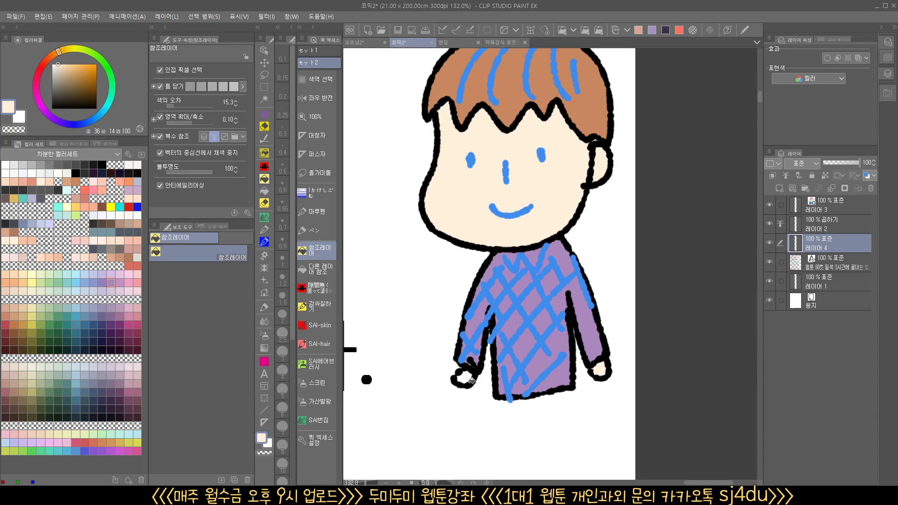
scroll(483, 364, down, 3)
drag(483, 364, 476, 355)
drag(476, 354, 548, 337)
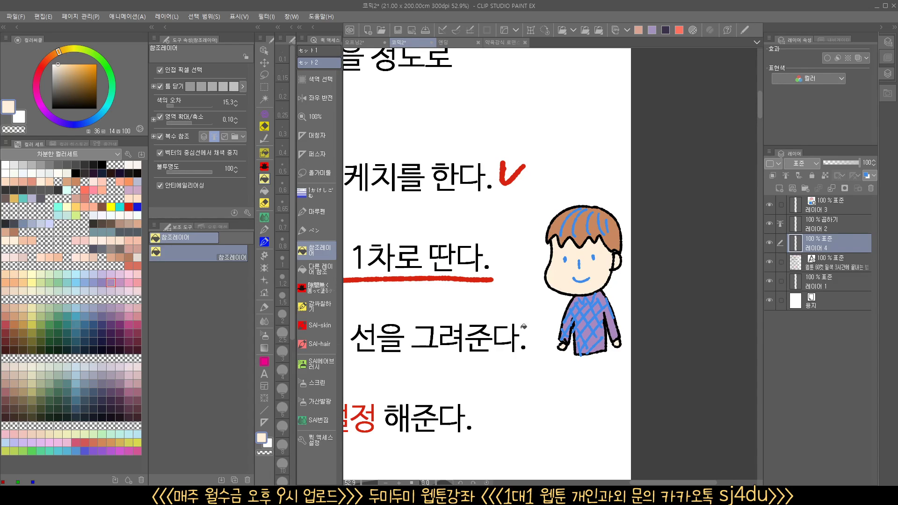
Toggle the detail layer 레이어 3 off and on to check the base colors beneath it
drag(484, 318, 582, 329)
drag(582, 329, 617, 322)
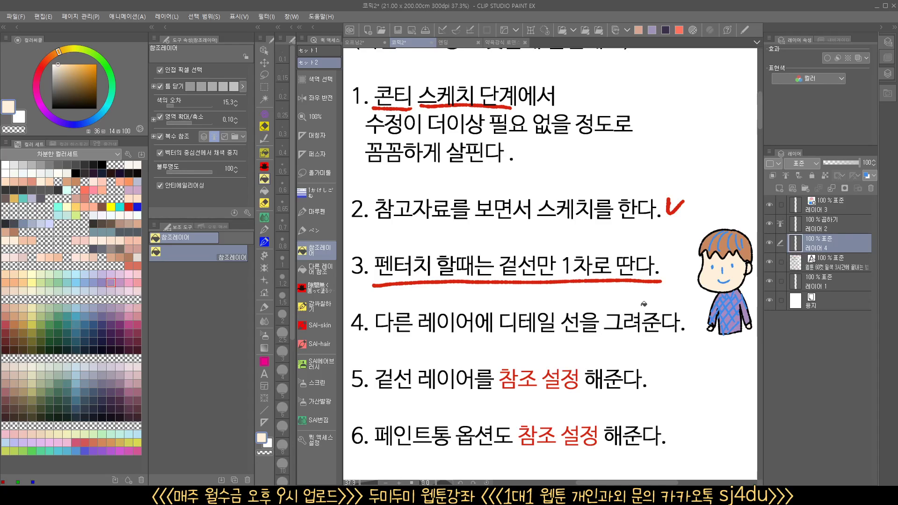
click(769, 205)
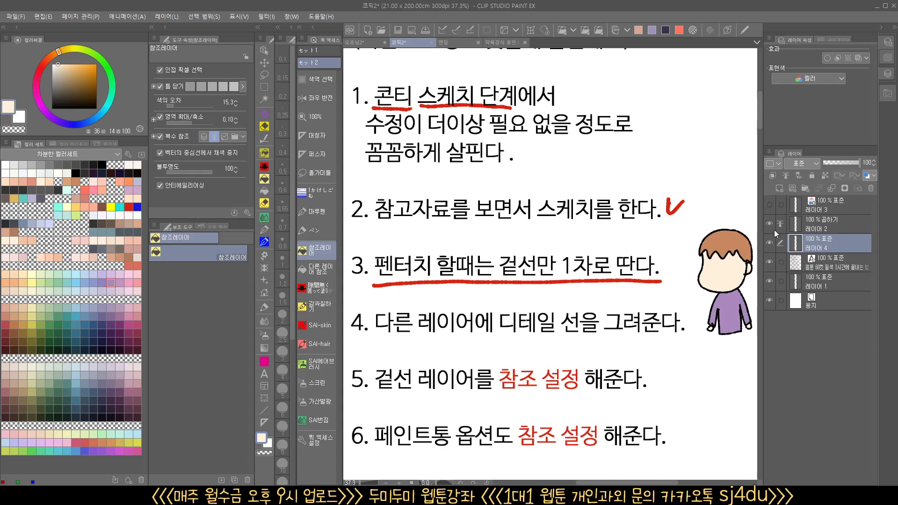
click(769, 205)
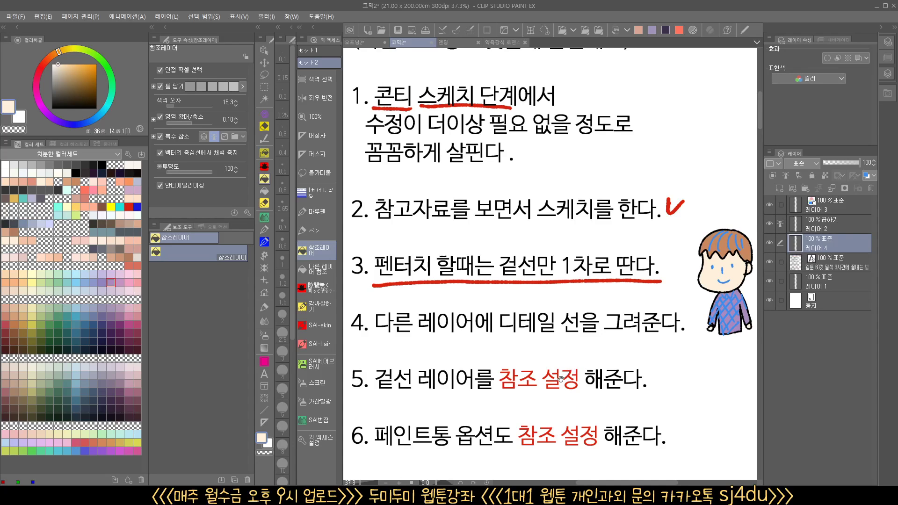
Review checklist items 3 to 7 beside the colored character, with the palettes hidden for a wider view
scroll(560, 378, down, 5)
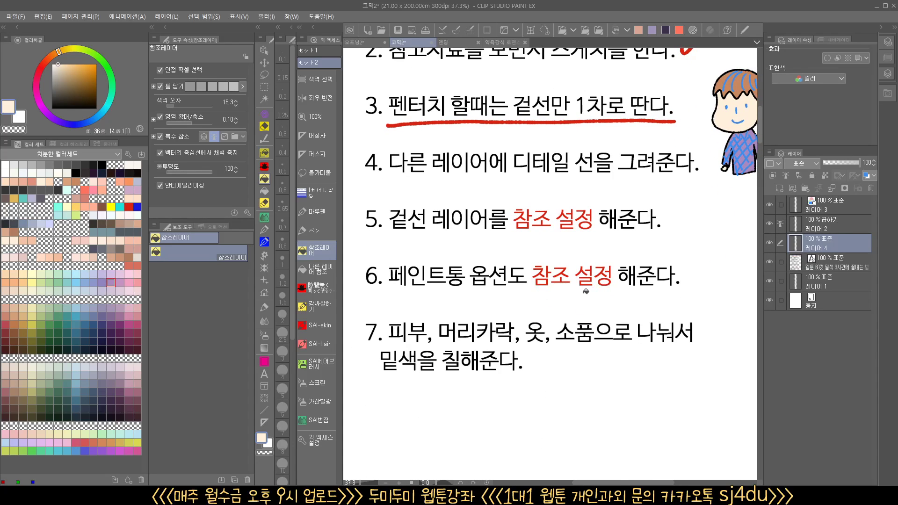
drag(509, 369, 562, 351)
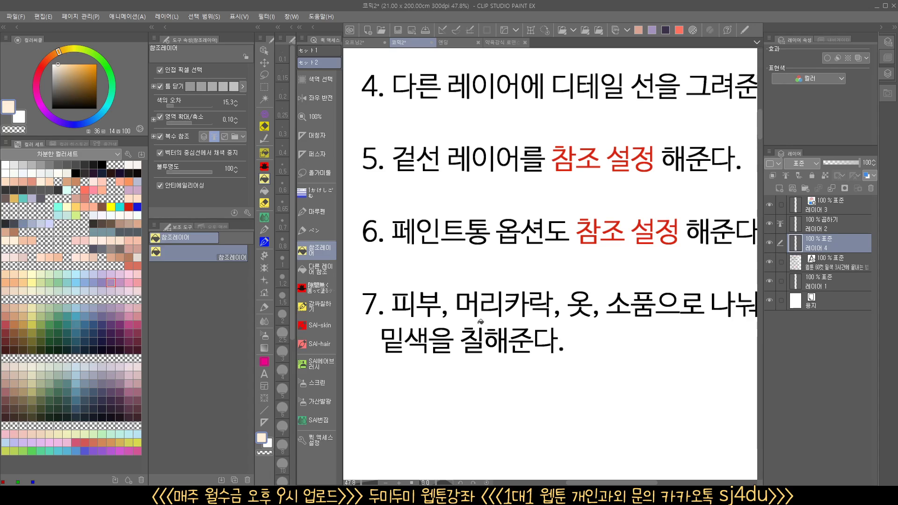
drag(649, 331, 603, 338)
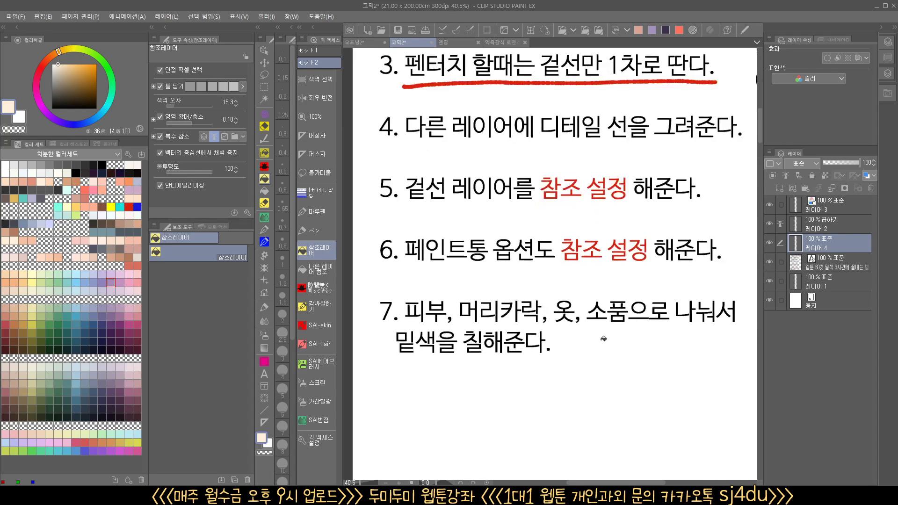
key(Tab)
drag(475, 360, 490, 364)
drag(467, 379, 424, 432)
drag(543, 256, 522, 368)
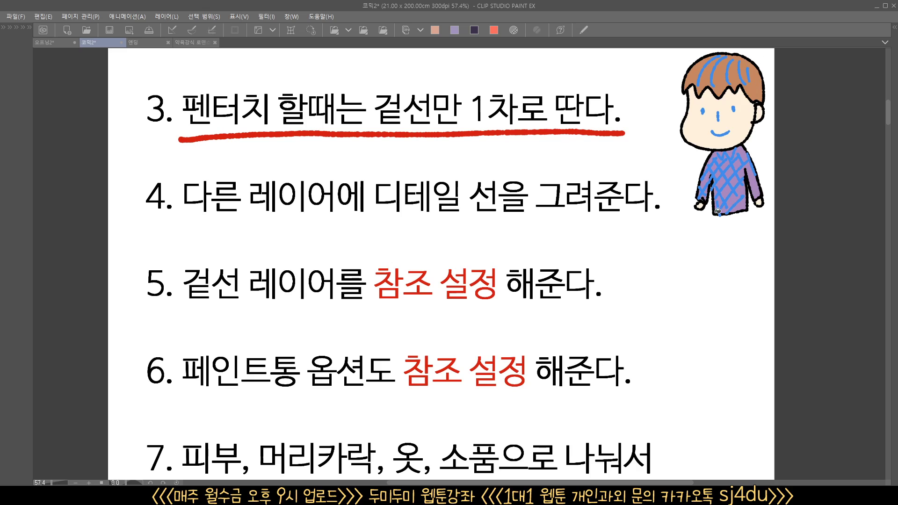
drag(668, 265, 649, 279)
drag(568, 340, 550, 281)
drag(502, 316, 510, 321)
drag(498, 327, 410, 406)
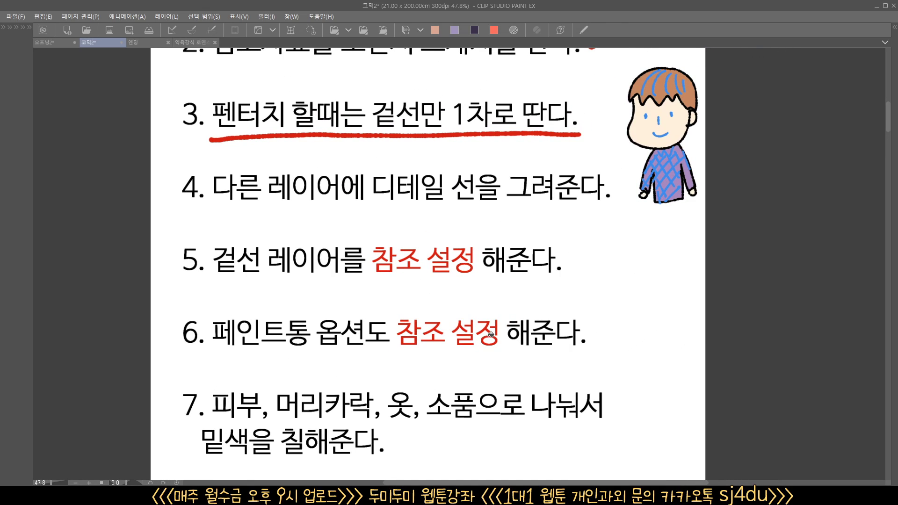
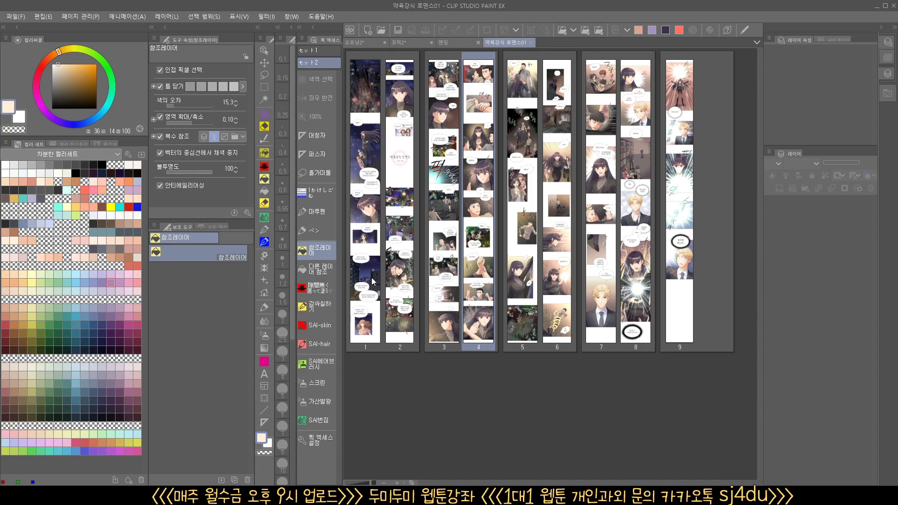
Open page 4 of the 약육강식 로맨스01 episode from the page overview and widen its canvas area
click(683, 338)
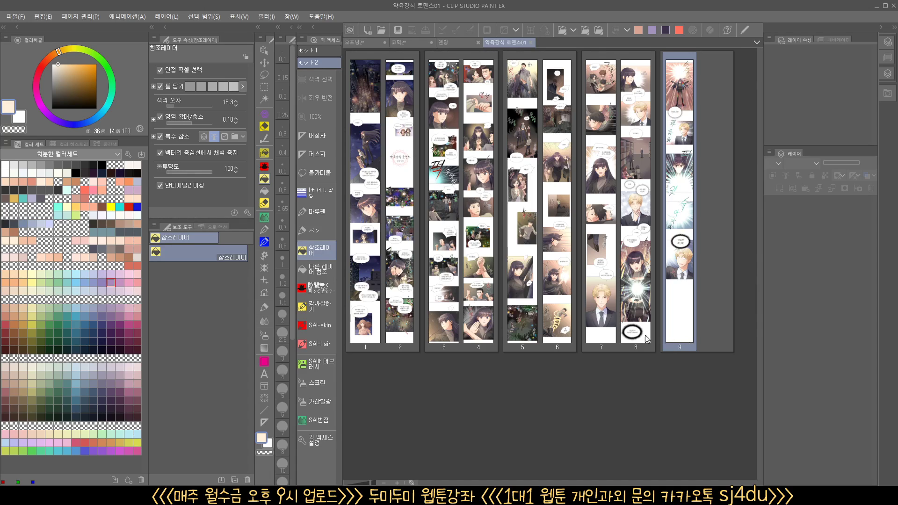
click(600, 335)
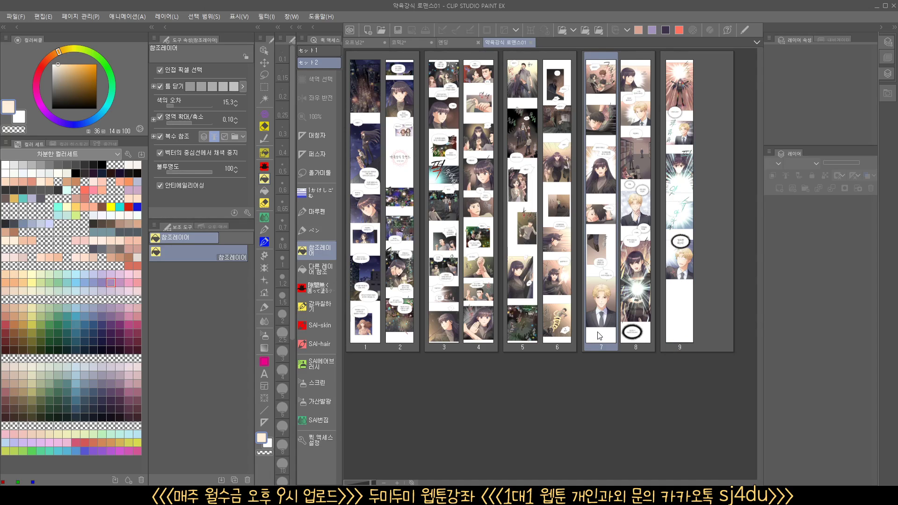
click(636, 326)
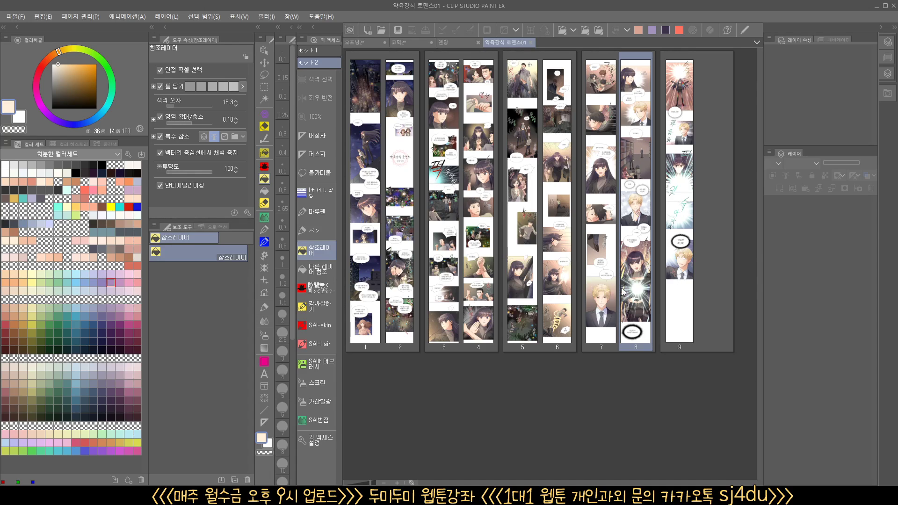
click(674, 335)
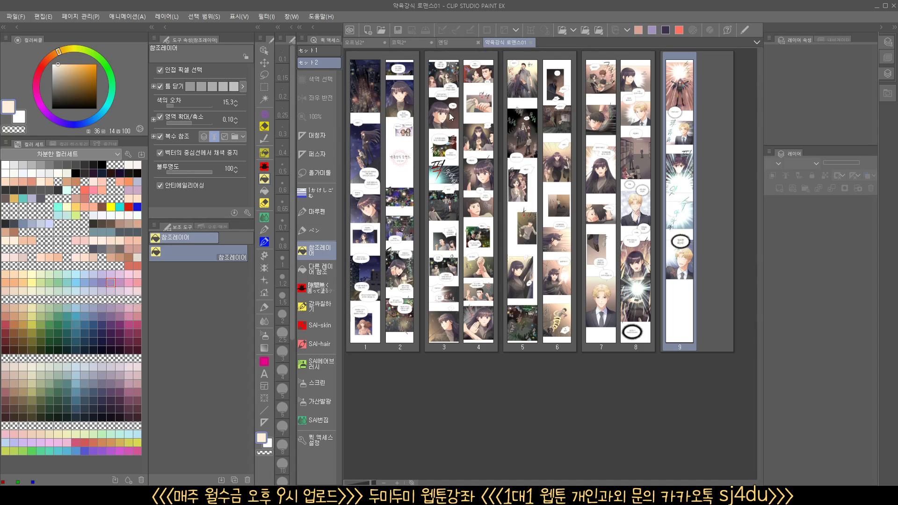
click(363, 85)
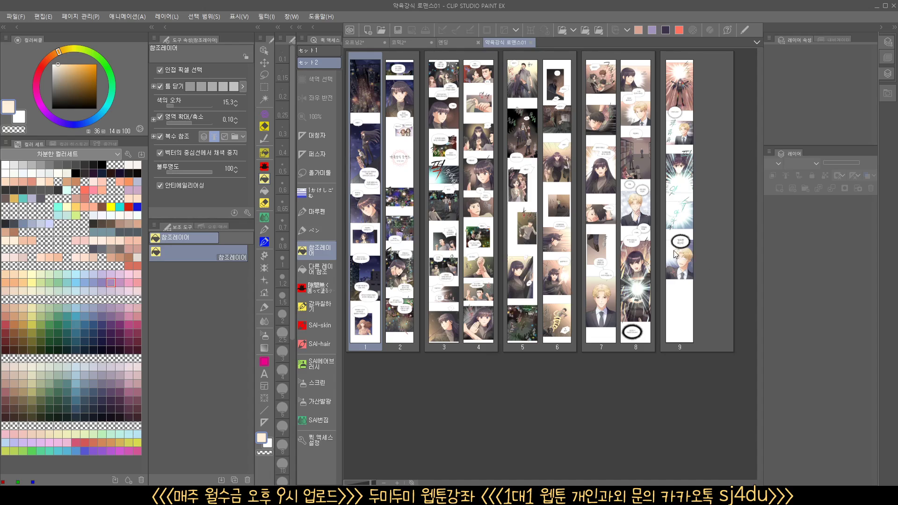
double_click(481, 253)
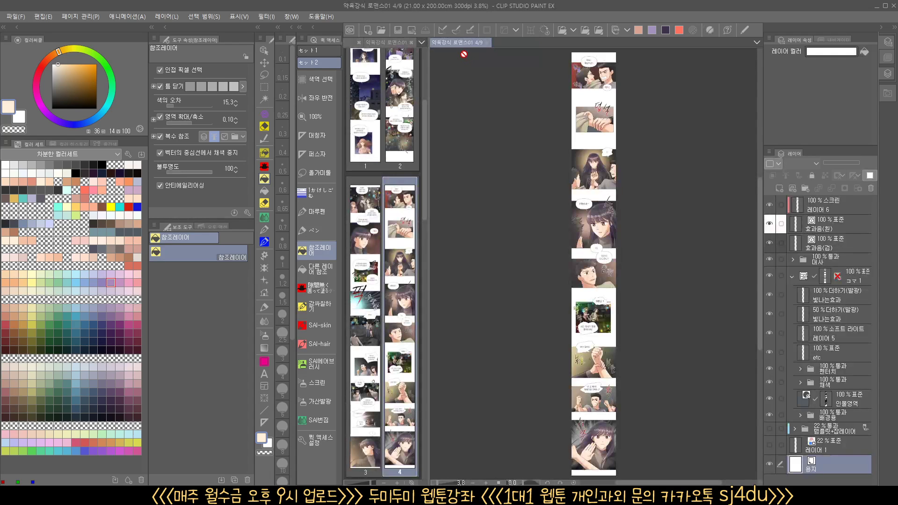
click(413, 43)
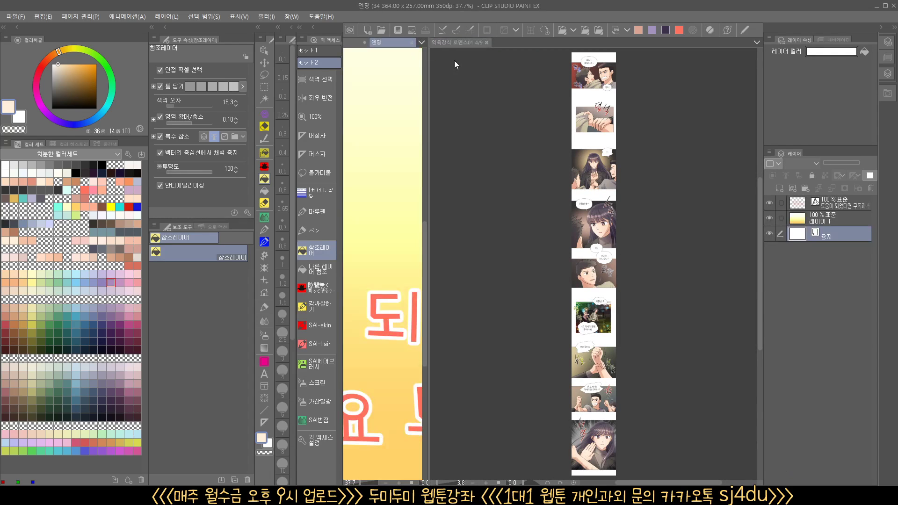
drag(429, 82, 359, 82)
Examine the finished coloring of page 4's panels up close, from the hand-grab panel down to the night scene
click(580, 107)
drag(587, 117, 618, 143)
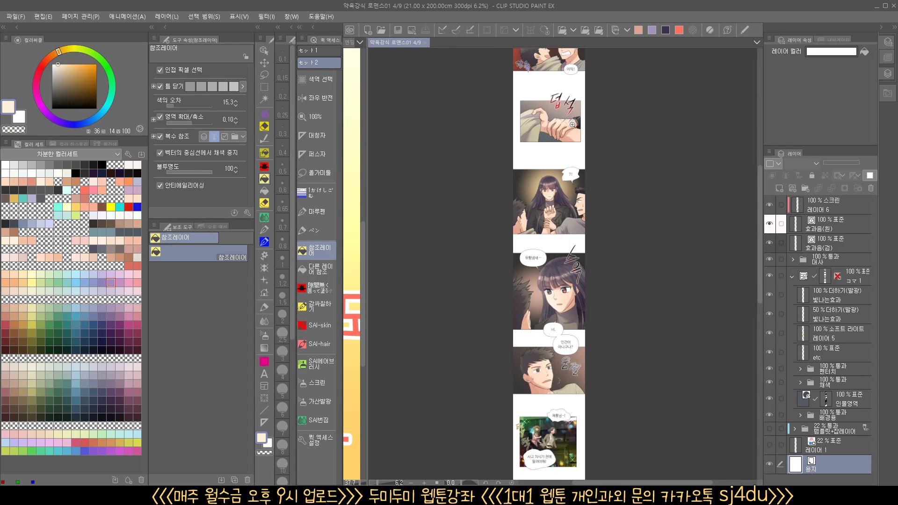
drag(549, 107, 514, 108)
drag(535, 261, 539, 122)
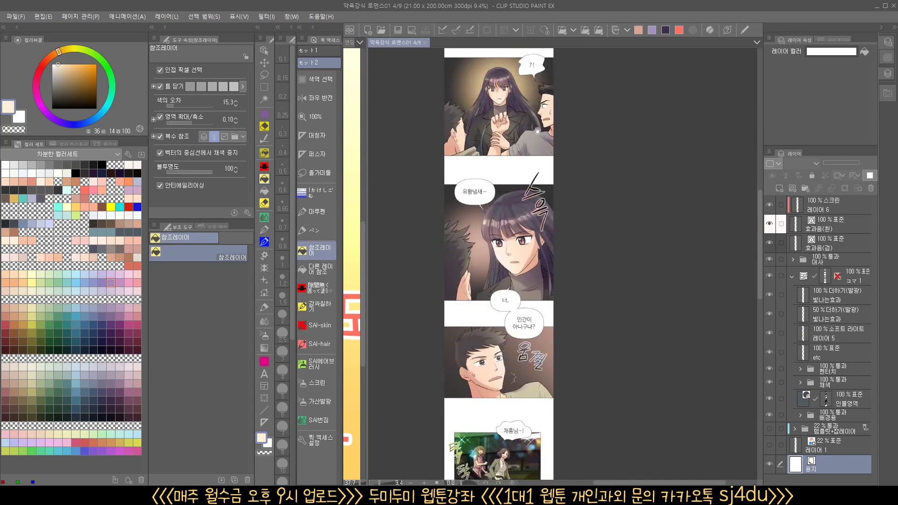
drag(539, 377, 532, 174)
drag(523, 327, 521, 203)
mouse_move(523, 315)
mouse_down()
mouse_move(514, 109)
mouse_move(510, 190)
mouse_move(520, 327)
mouse_up()
drag(536, 99, 558, 369)
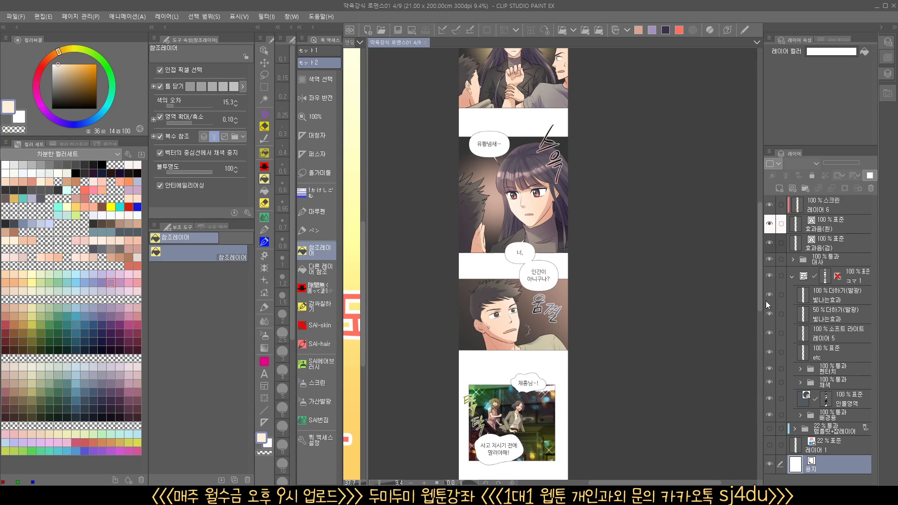
drag(521, 185, 515, 365)
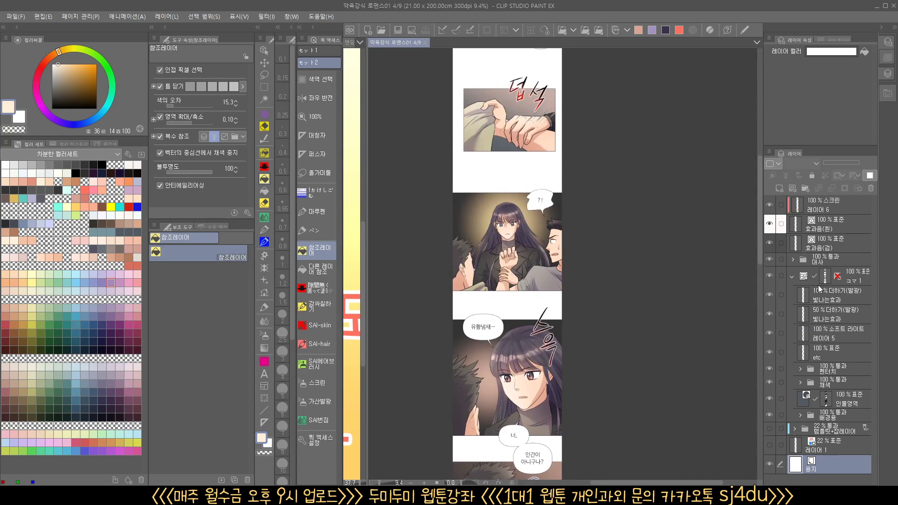
Hide the text, sound-effect, light-effect, 채색, 인물영역 and 배경용 layers so only the line art shows
drag(769, 204, 769, 260)
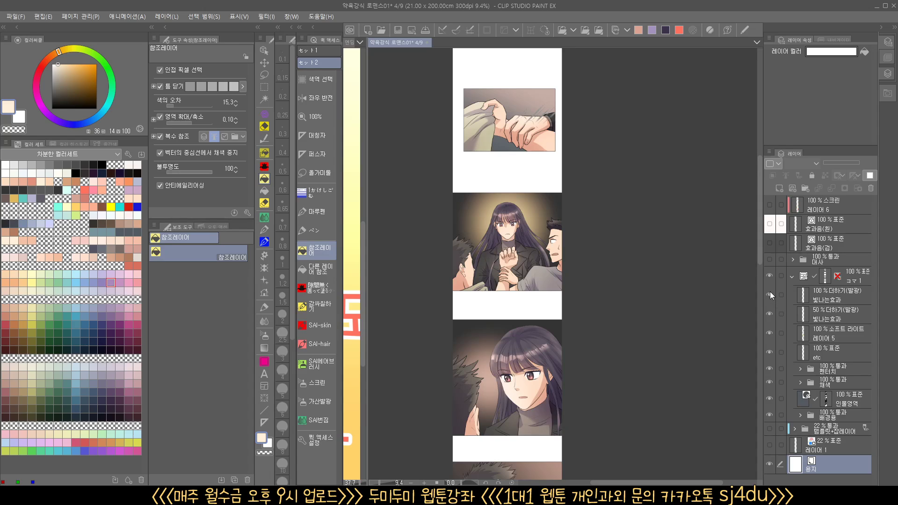
click(770, 350)
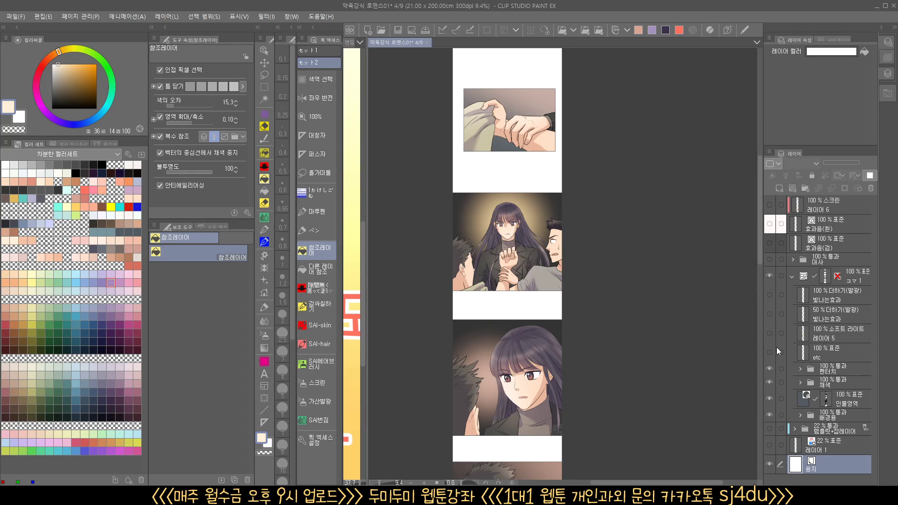
click(770, 382)
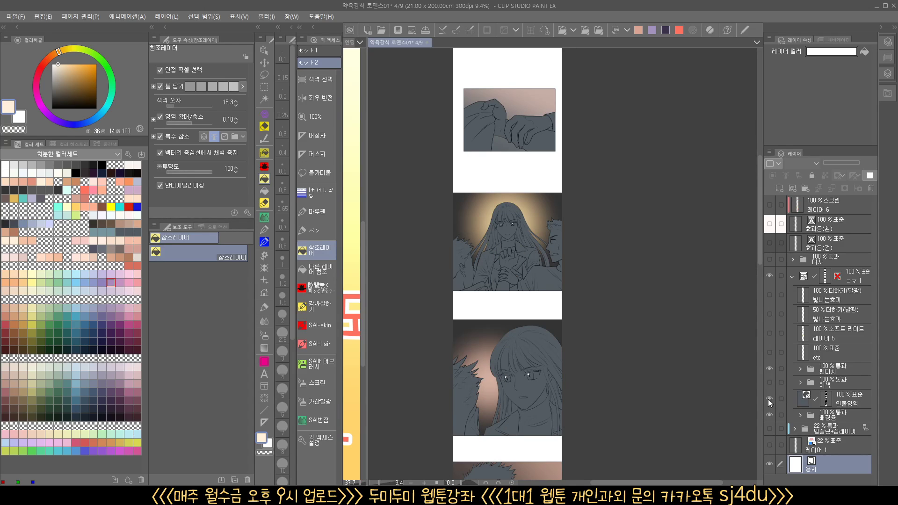
click(769, 399)
click(766, 415)
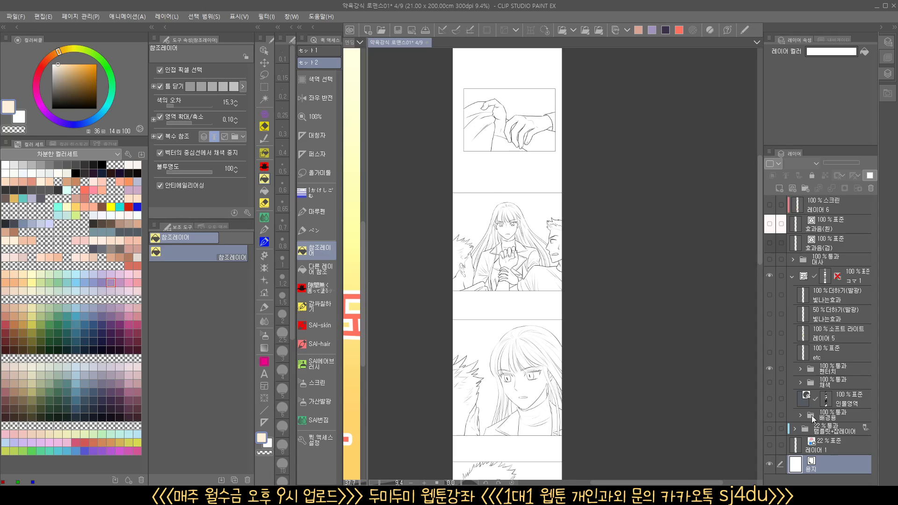
Create a new folder above the 채색 folder and add five empty raster layers inside it
click(835, 382)
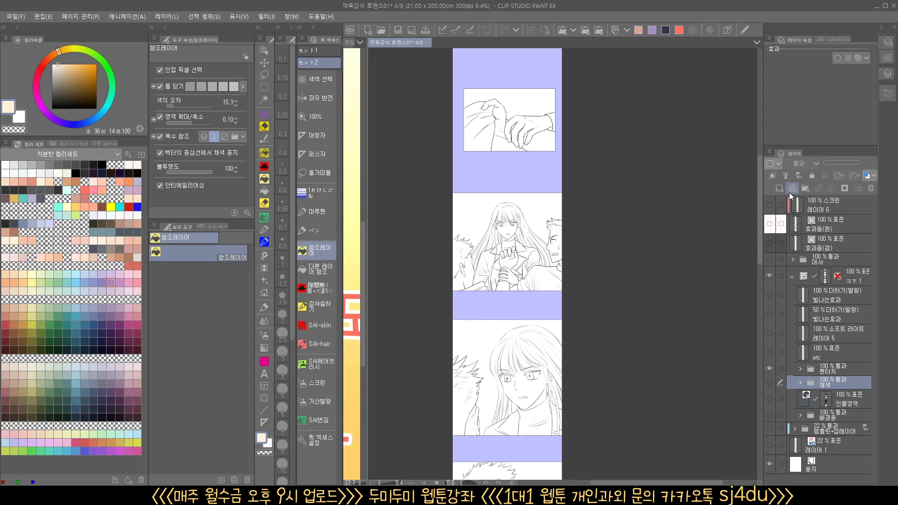
click(805, 188)
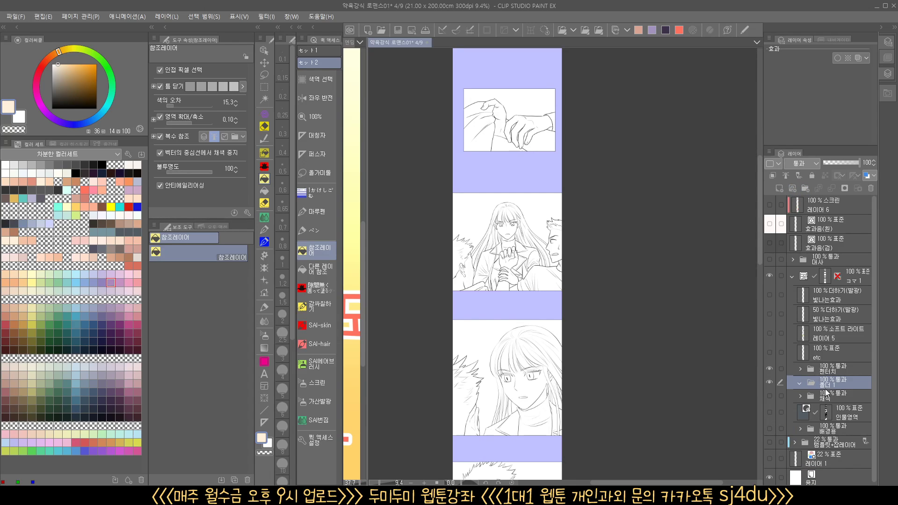
click(779, 188)
click(778, 188)
click(778, 189)
click(778, 189)
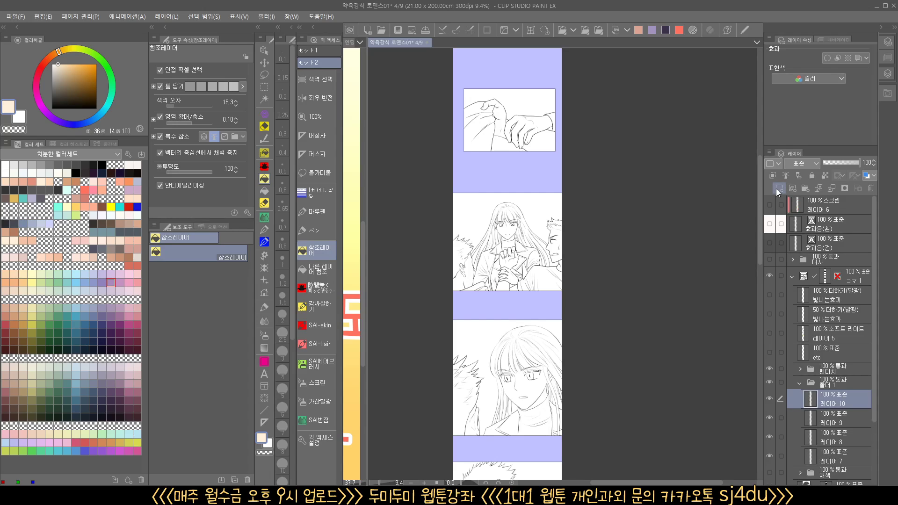
click(778, 188)
Rename the new folder's lowest layer 회색 and the layer above it 피부
scroll(841, 419, down, 1)
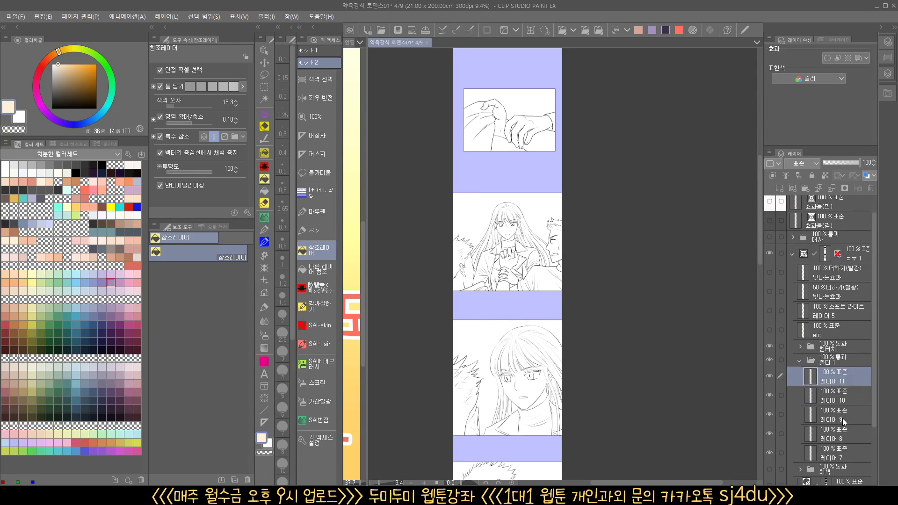
scroll(841, 419, up, 1)
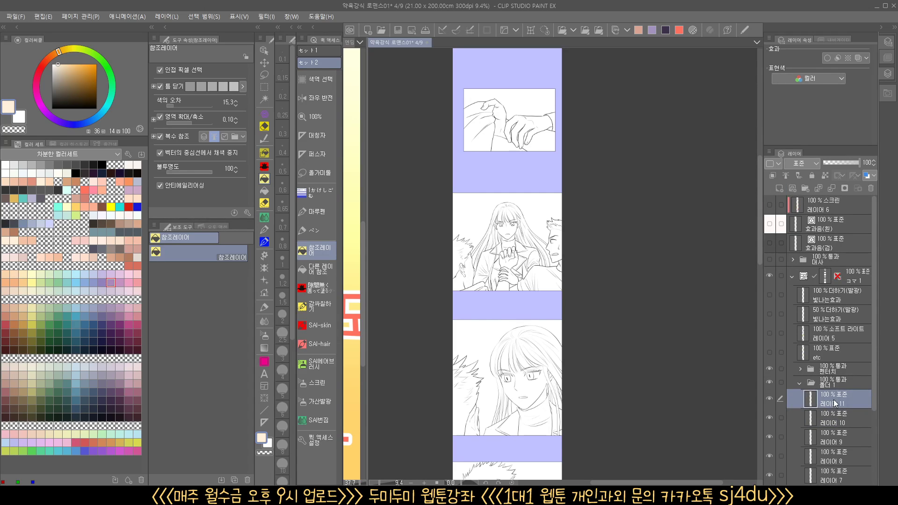
scroll(813, 399, down, 3)
double_click(823, 424)
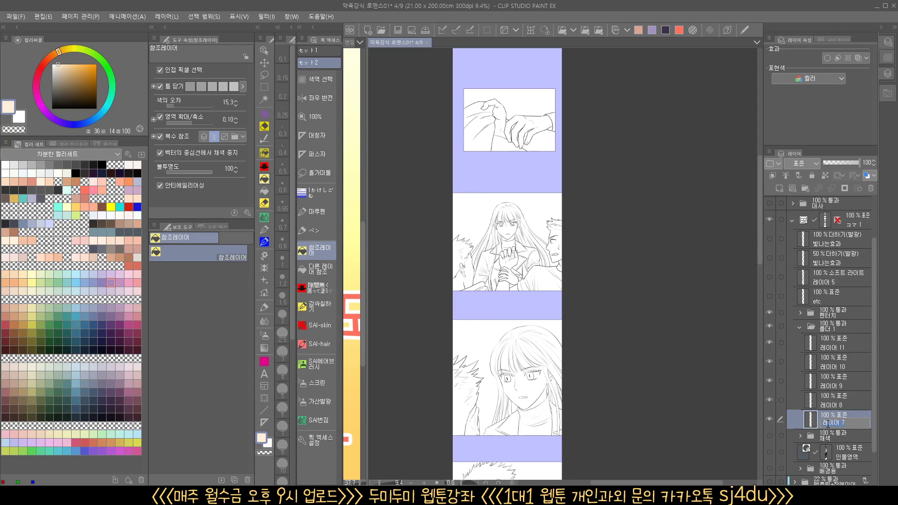
text(히색)
key(Return)
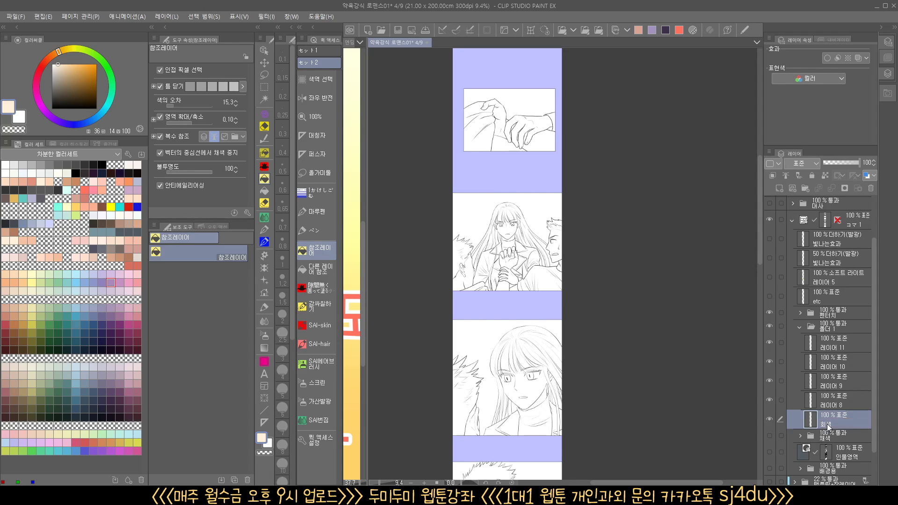
double_click(840, 403)
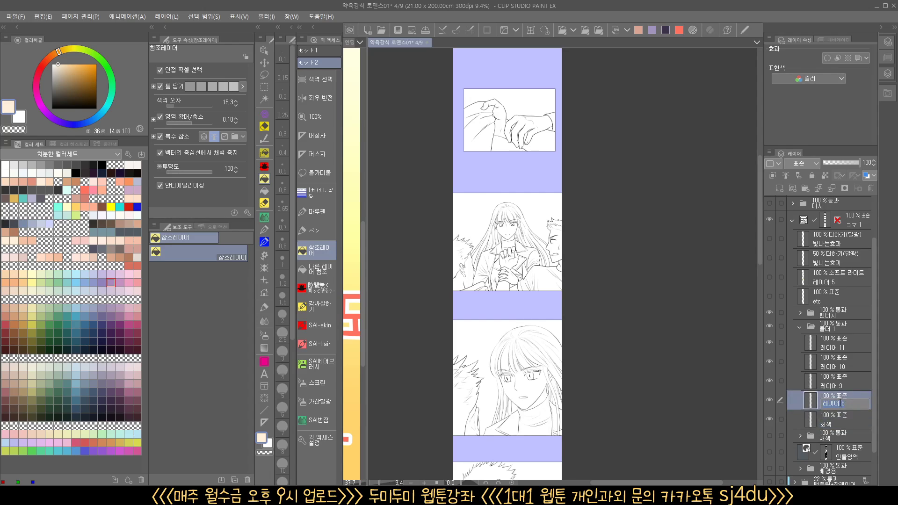
text(피부)
key(Return)
Rename the three remaining new layers 머리카락, 옷 and 소품 from lowest to highest, and make 회색 the active layer
double_click(830, 386)
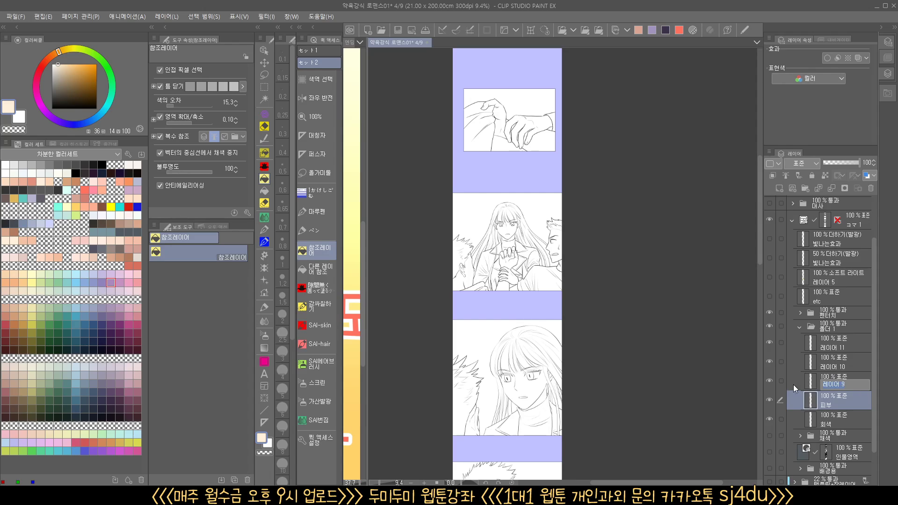
text(머리카락)
double_click(827, 367)
text(옷)
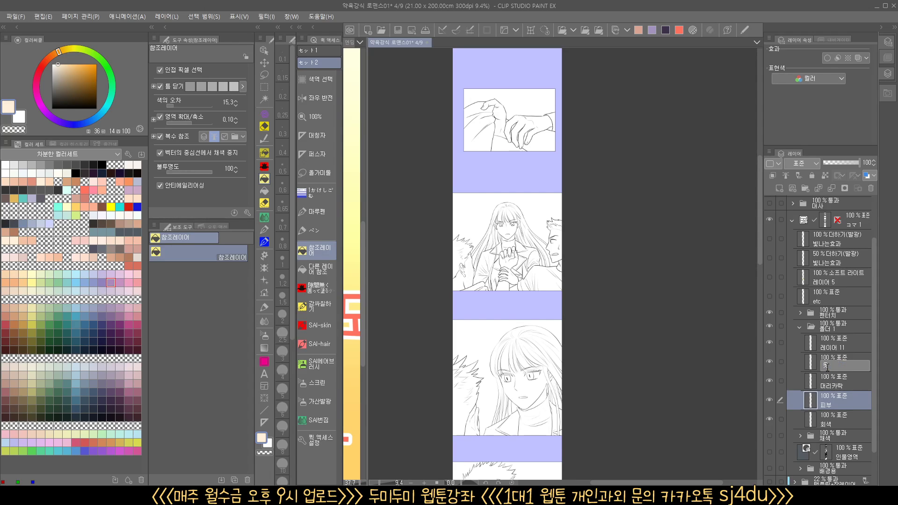
key(Return)
double_click(833, 349)
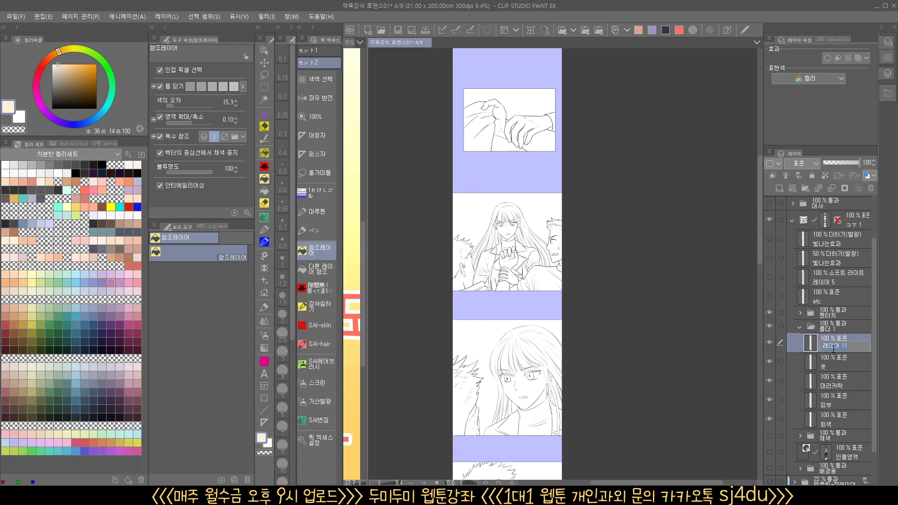
text(소품)
key(Return)
click(835, 421)
Try filling the two men's tops in the first panel with pale yellow-white and pale gray, and undo the fills
drag(578, 236, 564, 399)
scroll(512, 228, up, 4)
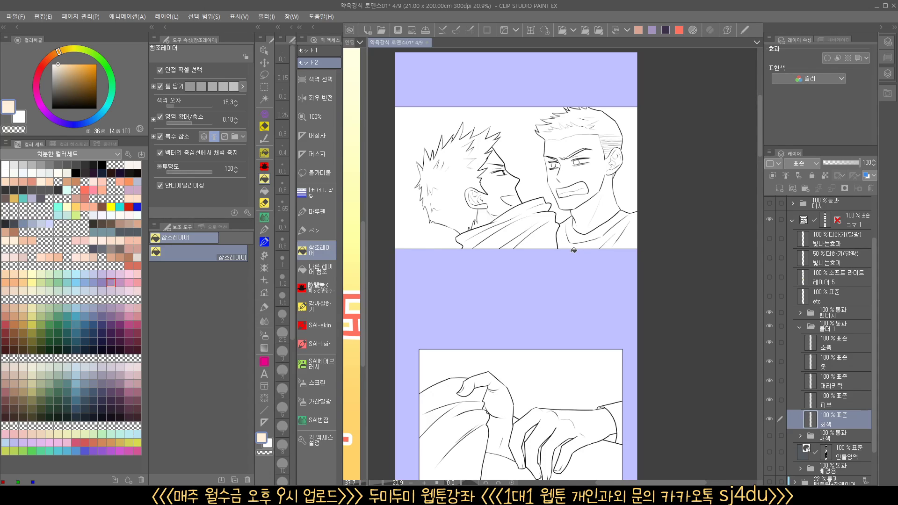
click(49, 172)
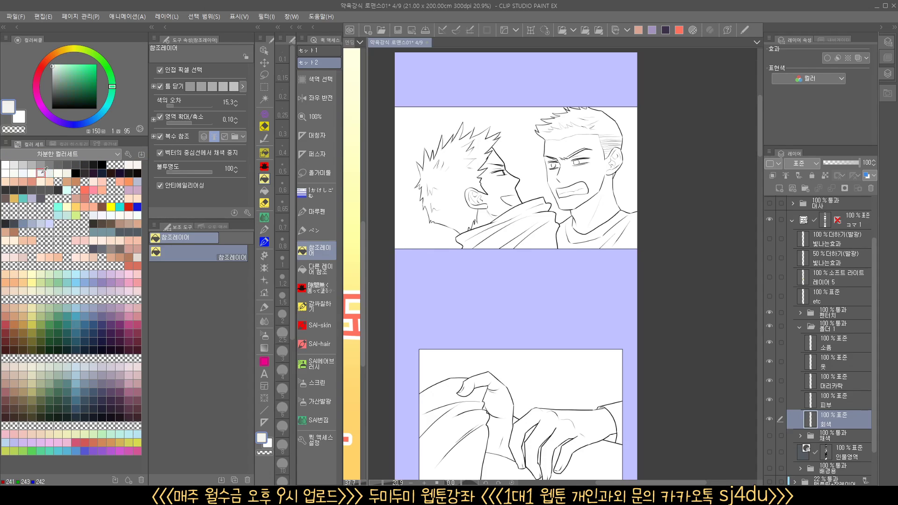
click(14, 172)
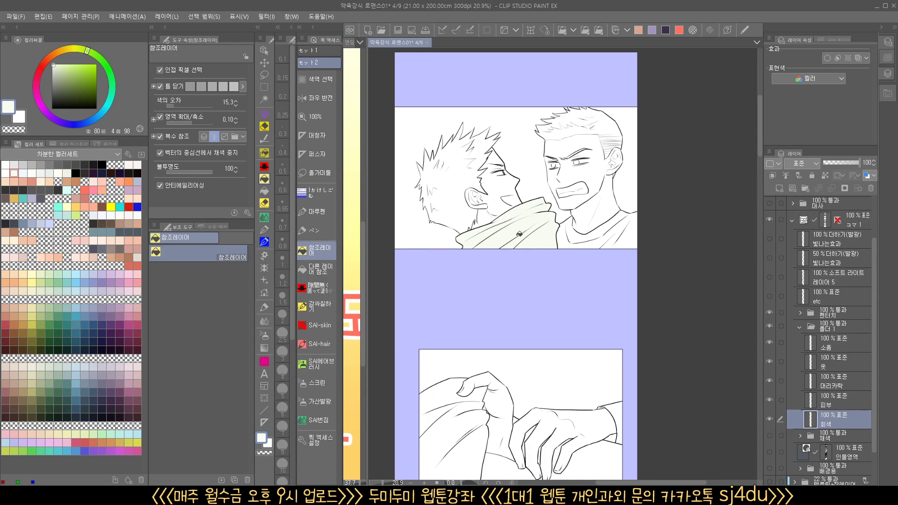
click(49, 173)
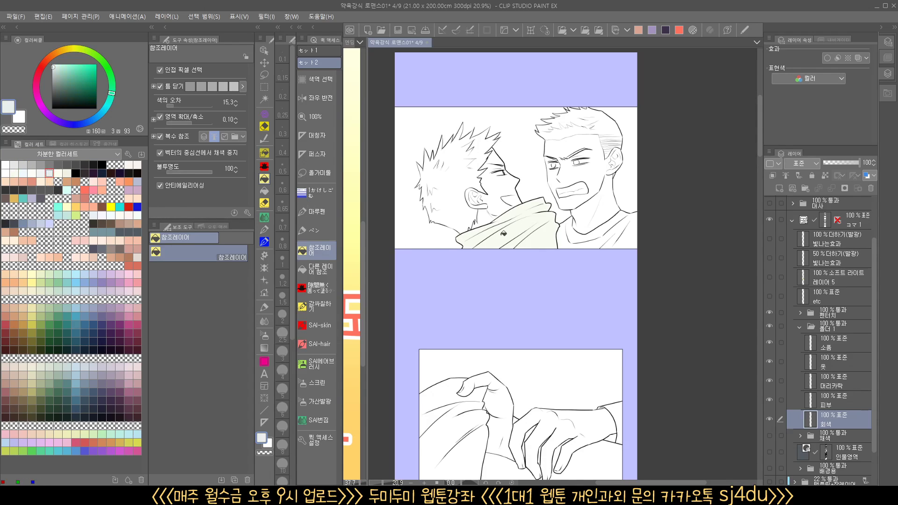
click(573, 239)
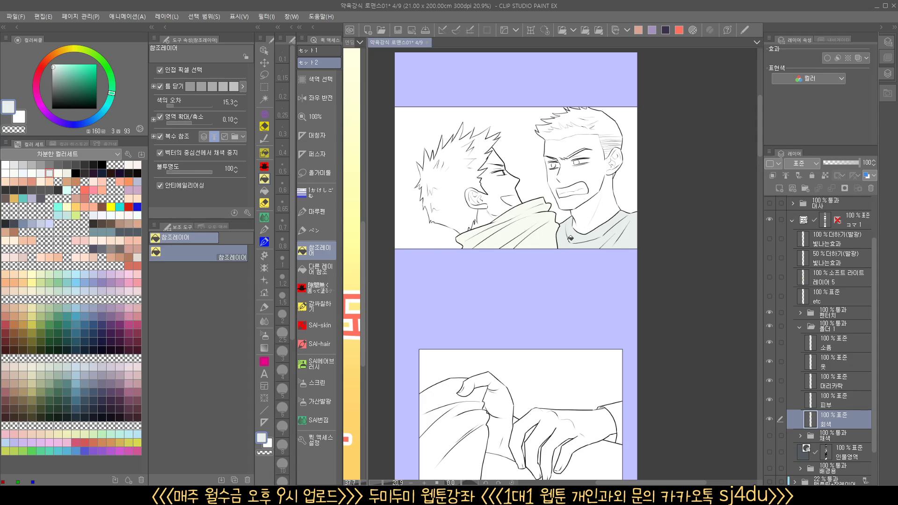
scroll(552, 239, up, 6)
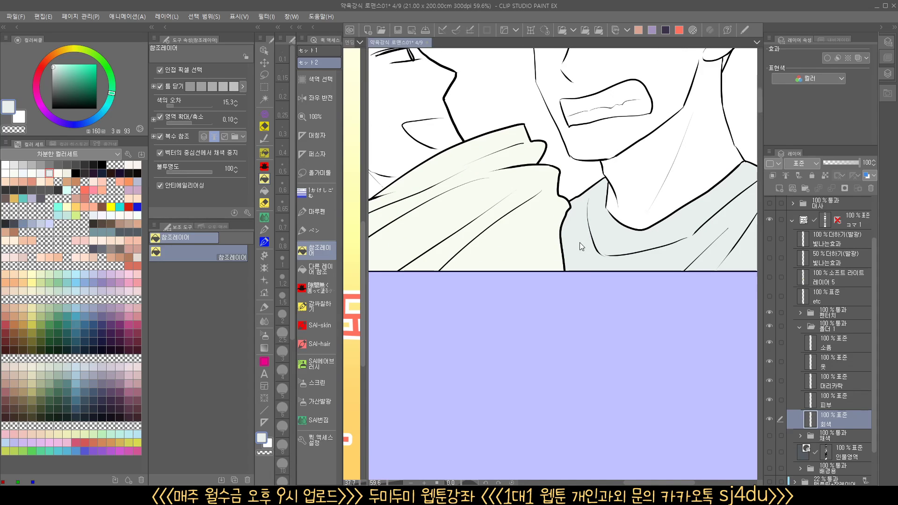
key(ctrl+z)
scroll(576, 250, down, 2)
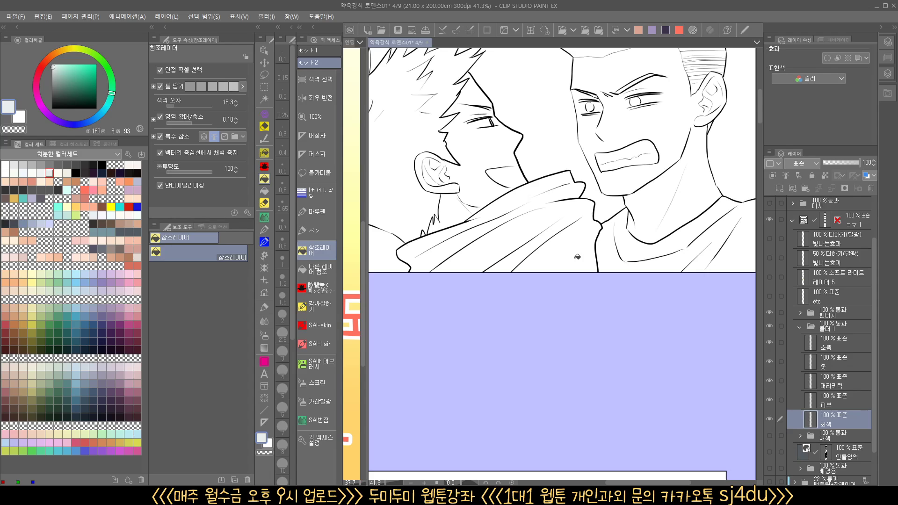
On the 회색 layer, fill both men in the first panel with dark gray using the gap-free enclose-and-fill sub tool
scroll(599, 265, down, 4)
drag(608, 293, 593, 304)
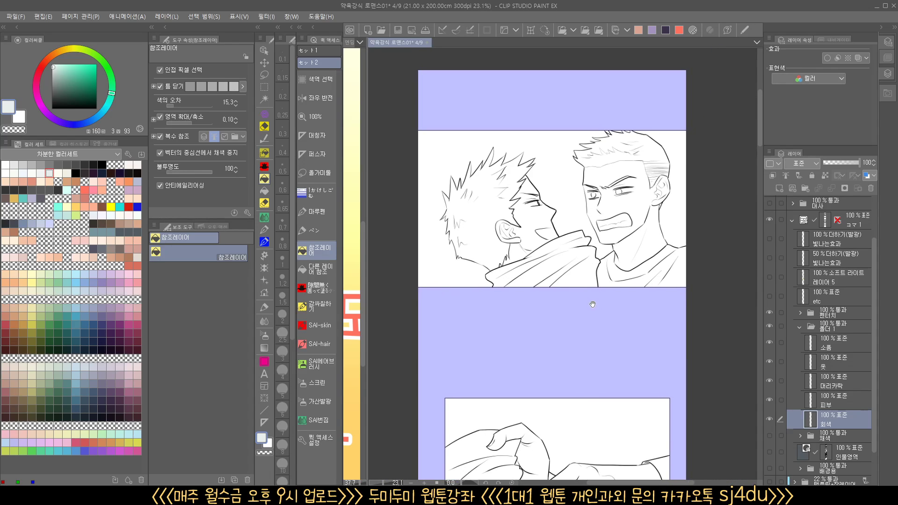
click(264, 166)
click(76, 164)
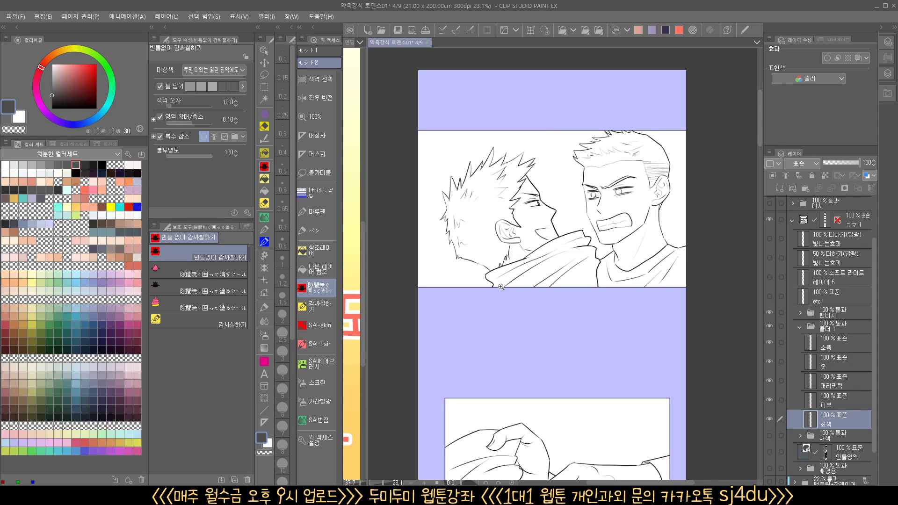
scroll(501, 287, up, 1)
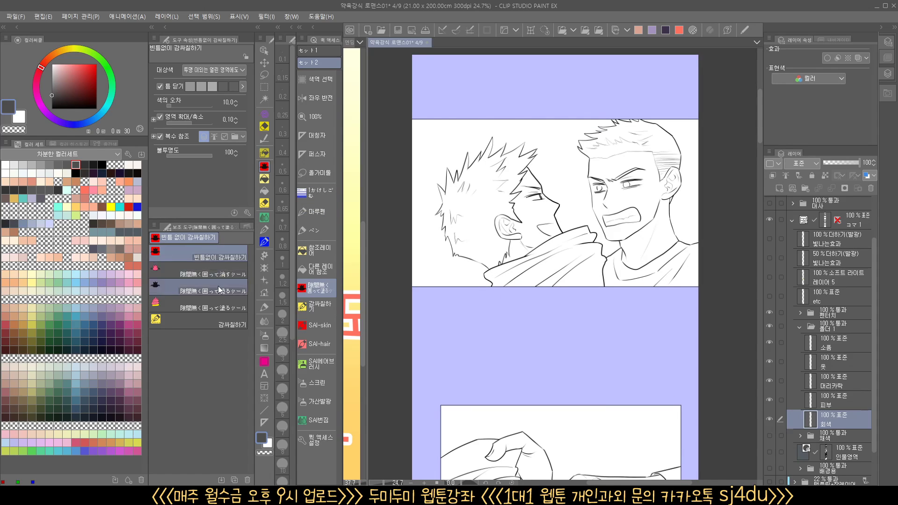
click(226, 311)
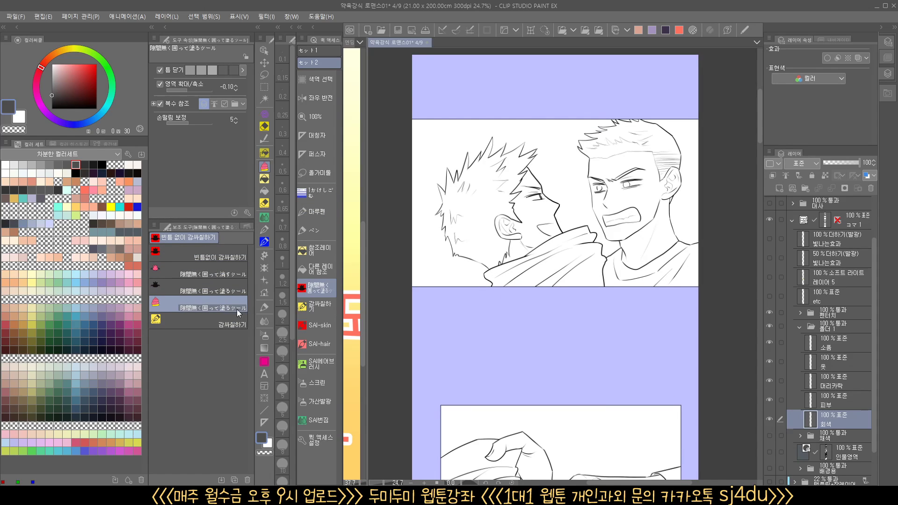
mouse_move(478, 274)
mouse_down()
mouse_move(465, 294)
mouse_move(434, 286)
mouse_move(413, 175)
mouse_move(501, 133)
mouse_move(603, 114)
mouse_move(671, 126)
mouse_move(701, 235)
mouse_move(669, 314)
mouse_move(440, 325)
mouse_up()
scroll(580, 299, up, 2)
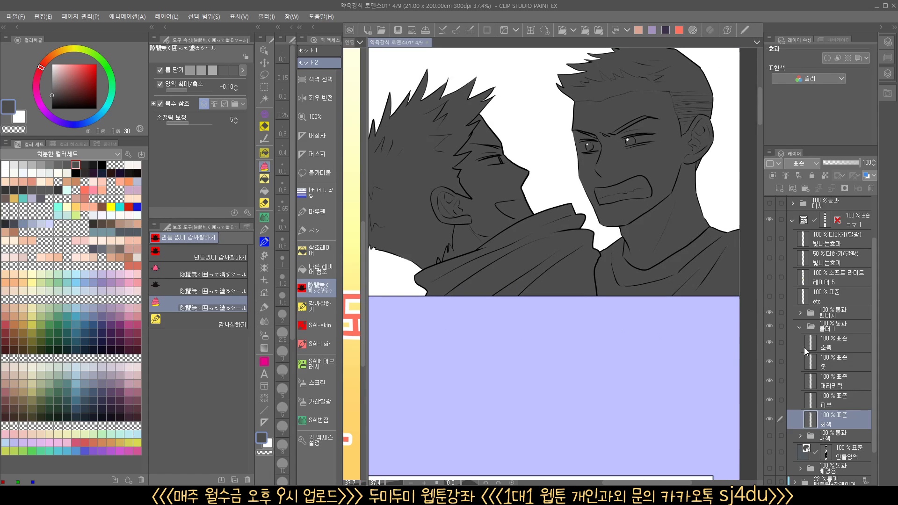
Expand the 펜터치 folder, toggle the 인물주선 and 인물속선 line layers to compare them, and reactivate the 회색 layer
click(802, 312)
click(832, 331)
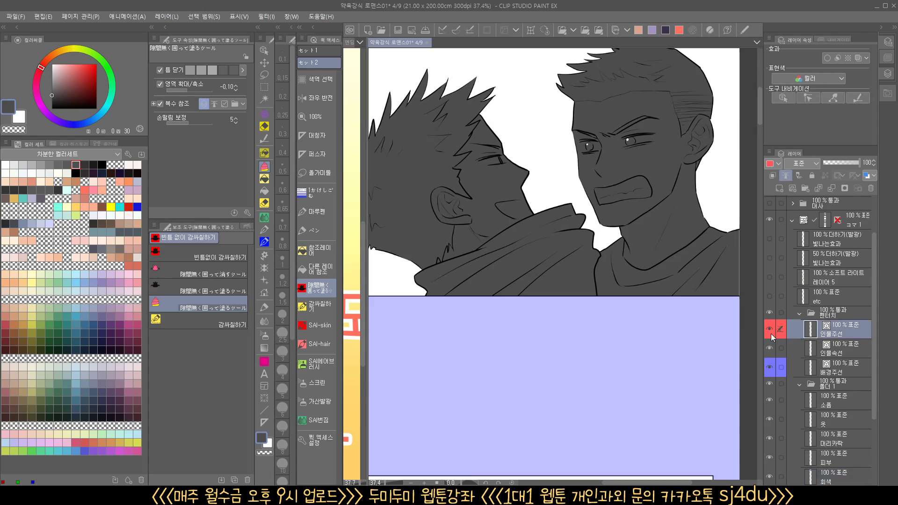
click(769, 330)
click(830, 348)
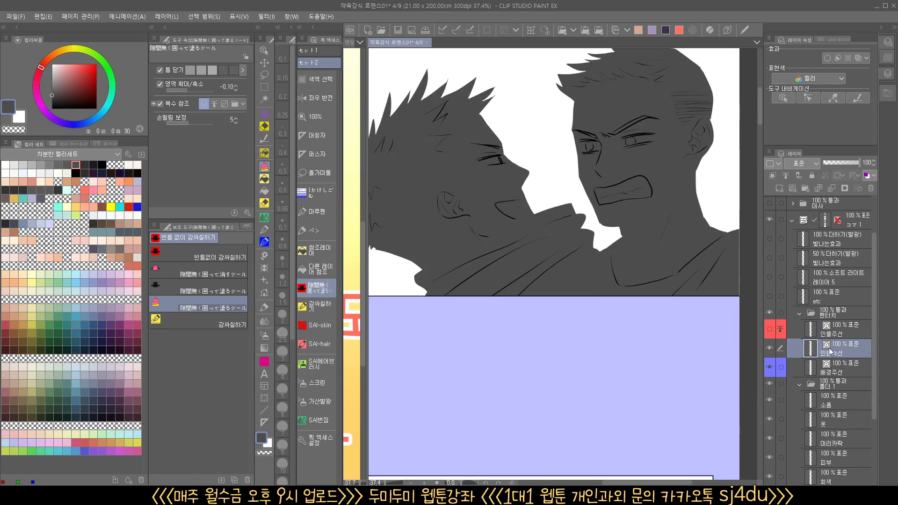
click(769, 331)
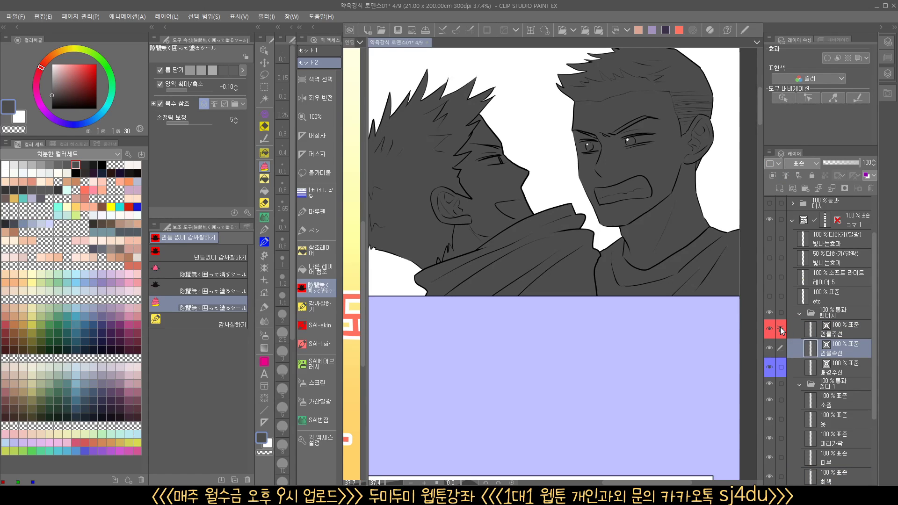
click(780, 330)
click(770, 348)
click(769, 348)
scroll(824, 341, down, 3)
click(830, 397)
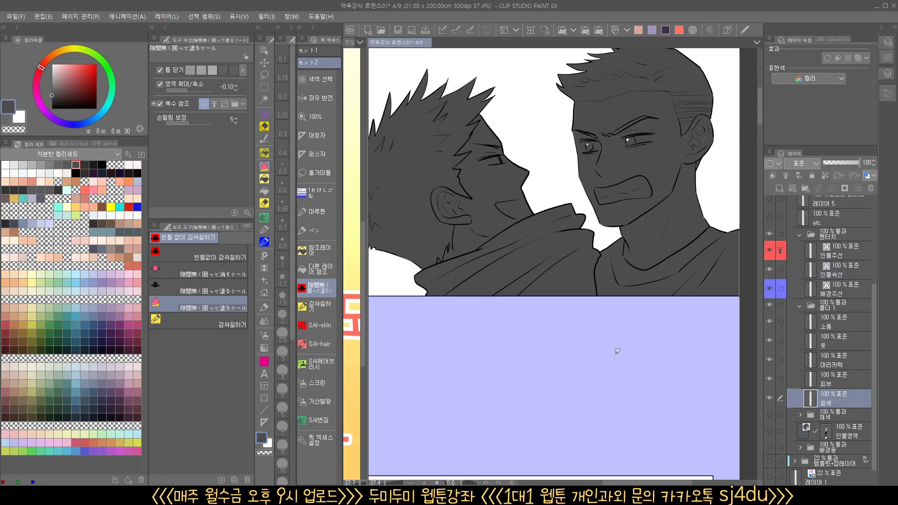
Use the reference-layer fill with transparent color on the background gaps in the right man's hair in the first panel
scroll(567, 335, down, 2)
drag(518, 270, 536, 272)
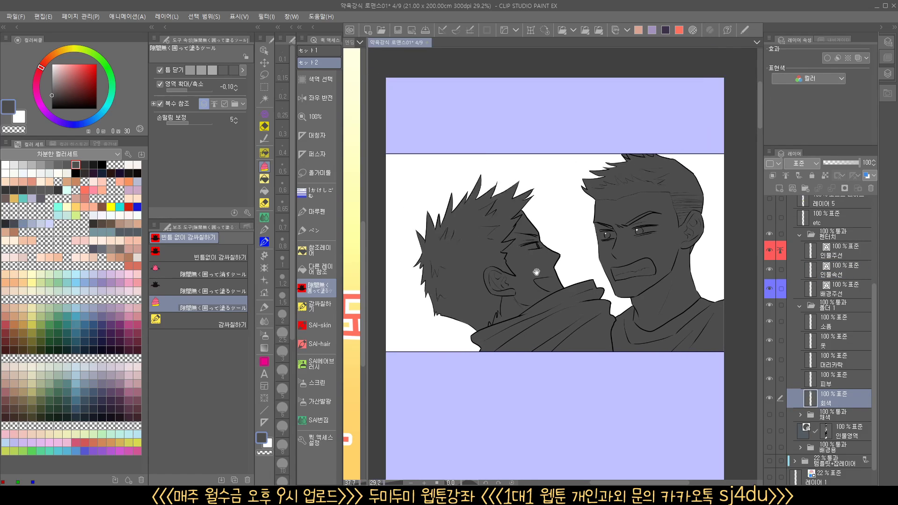
drag(618, 318, 587, 319)
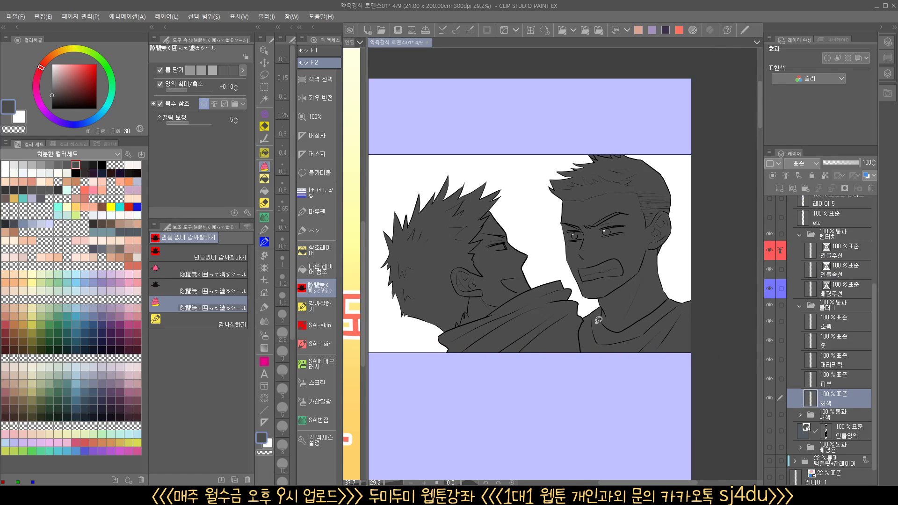
scroll(615, 157, up, 5)
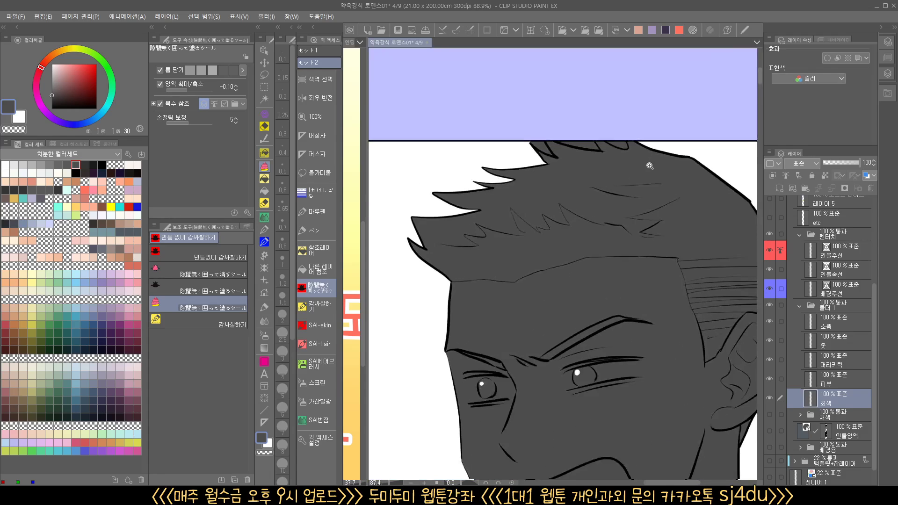
click(315, 257)
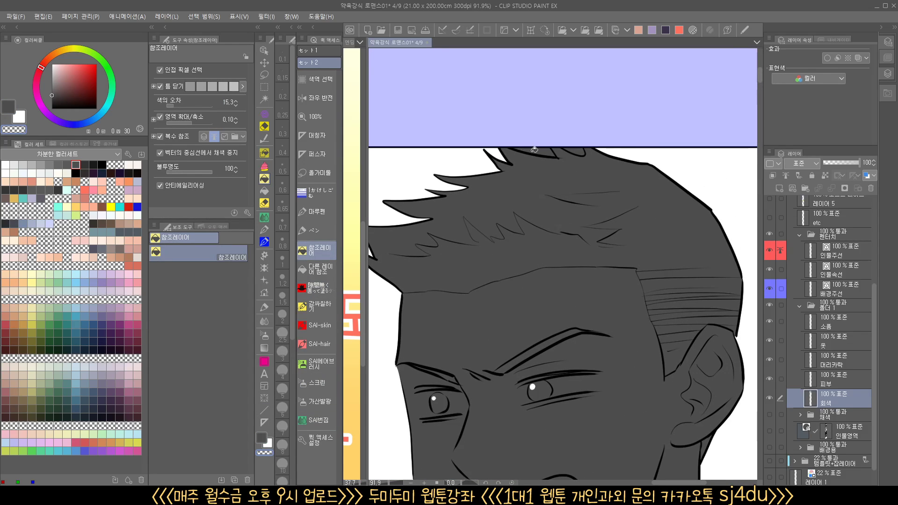
scroll(704, 213, down, 8)
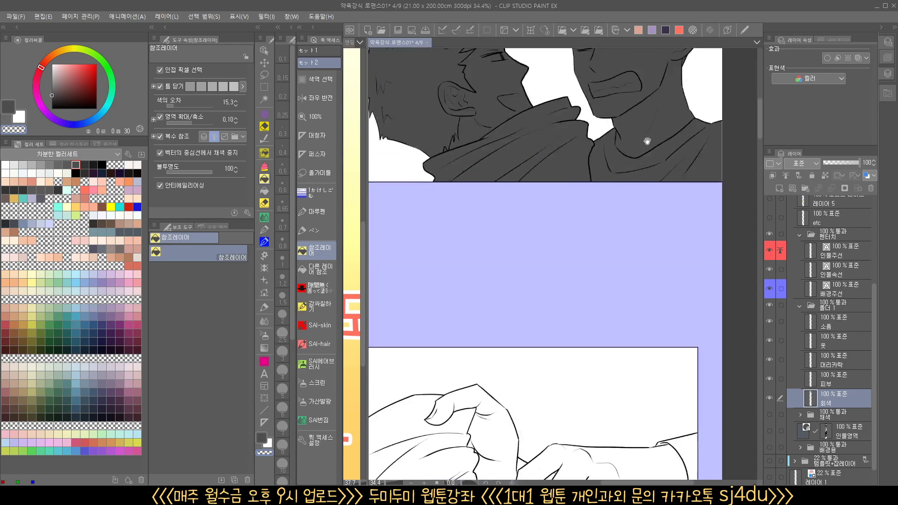
Enclose and fill the hands in the second panel and the three characters in the third panel with dark gray
scroll(513, 283, up, 1)
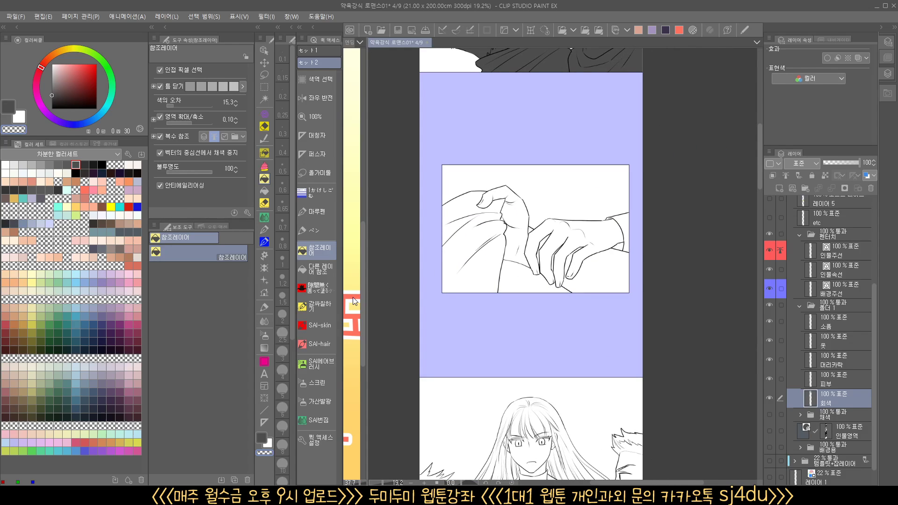
click(315, 287)
mouse_move(407, 257)
mouse_down()
mouse_move(541, 180)
mouse_move(653, 255)
mouse_move(569, 309)
mouse_move(468, 304)
mouse_move(408, 260)
mouse_up()
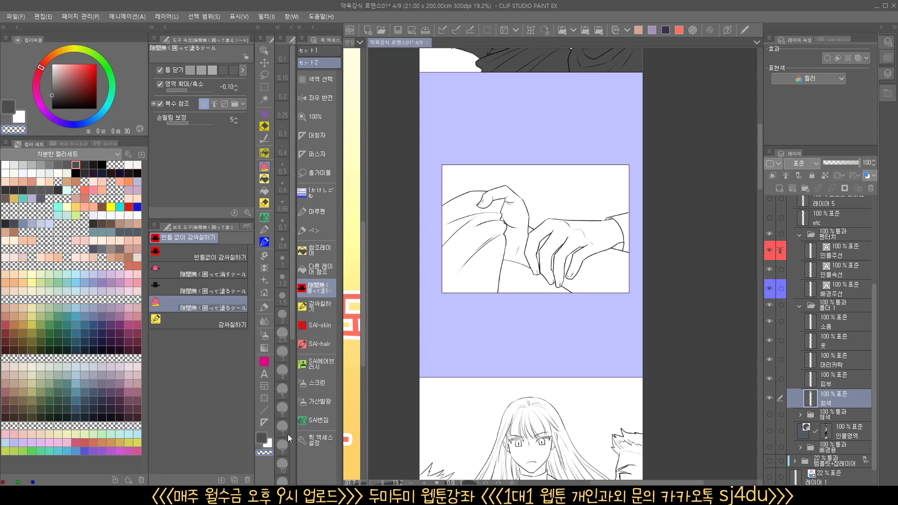
click(261, 438)
mouse_move(423, 313)
mouse_down()
mouse_move(494, 168)
mouse_move(670, 215)
mouse_move(605, 307)
mouse_move(522, 276)
mouse_move(498, 308)
mouse_move(465, 309)
mouse_up()
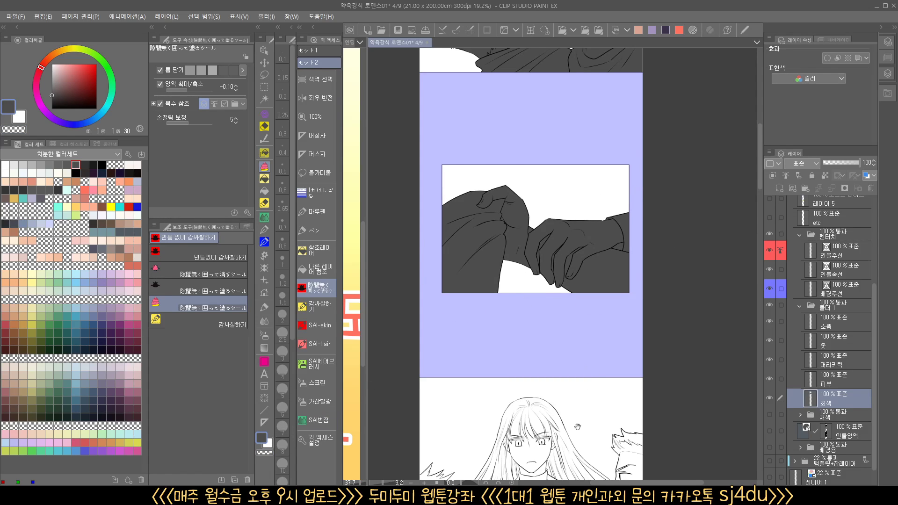
drag(578, 427, 564, 184)
mouse_move(405, 376)
mouse_down()
mouse_move(394, 228)
mouse_move(451, 210)
mouse_move(539, 157)
mouse_move(593, 177)
mouse_move(675, 228)
mouse_move(627, 371)
mouse_move(406, 373)
mouse_up()
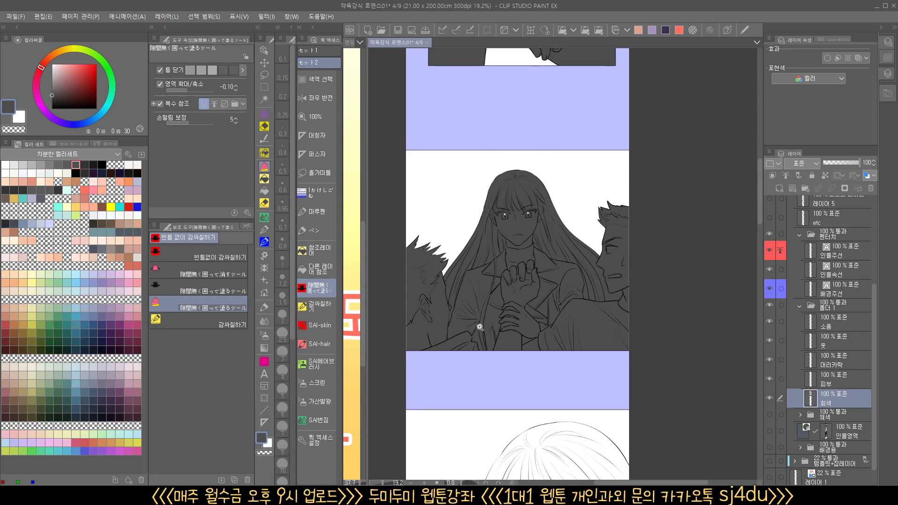
Clear the gray from the background gaps between the woman's long hair strands using the reference-layer fill with transparent color
drag(480, 327, 400, 287)
click(310, 252)
click(266, 453)
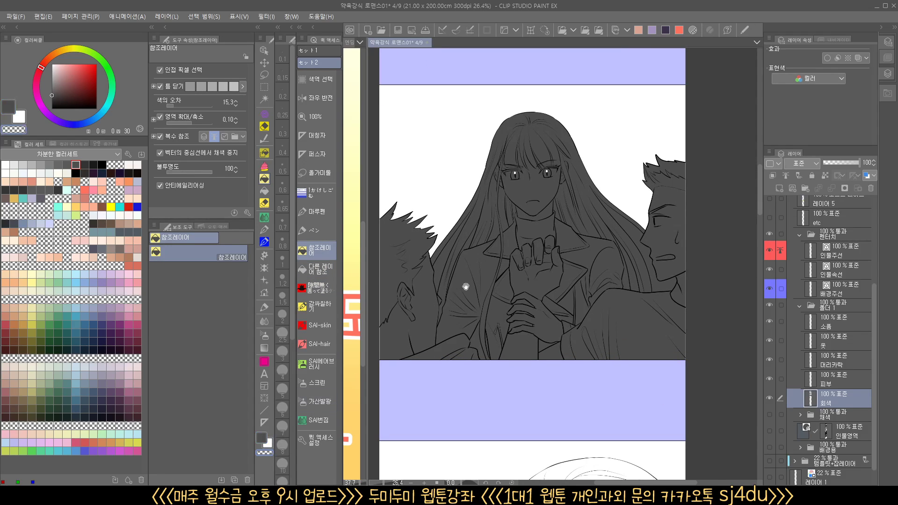
click(444, 260)
click(474, 238)
click(647, 246)
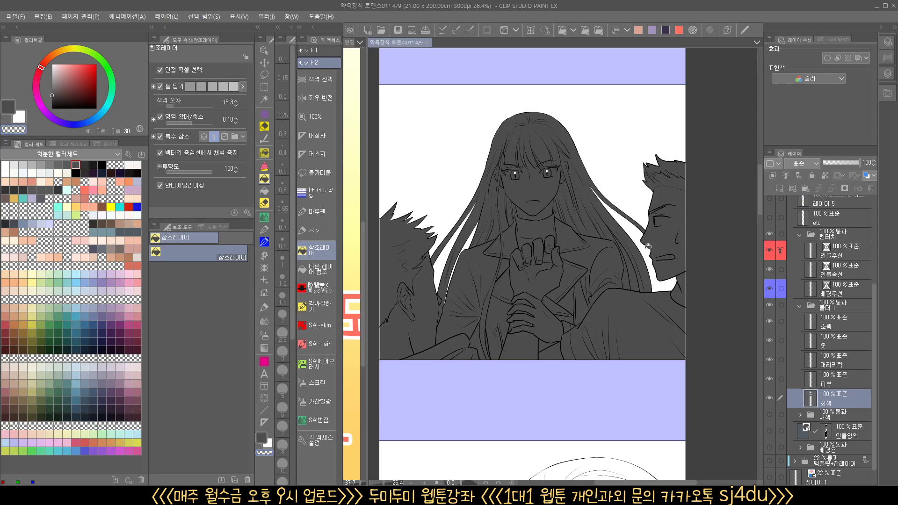
click(646, 282)
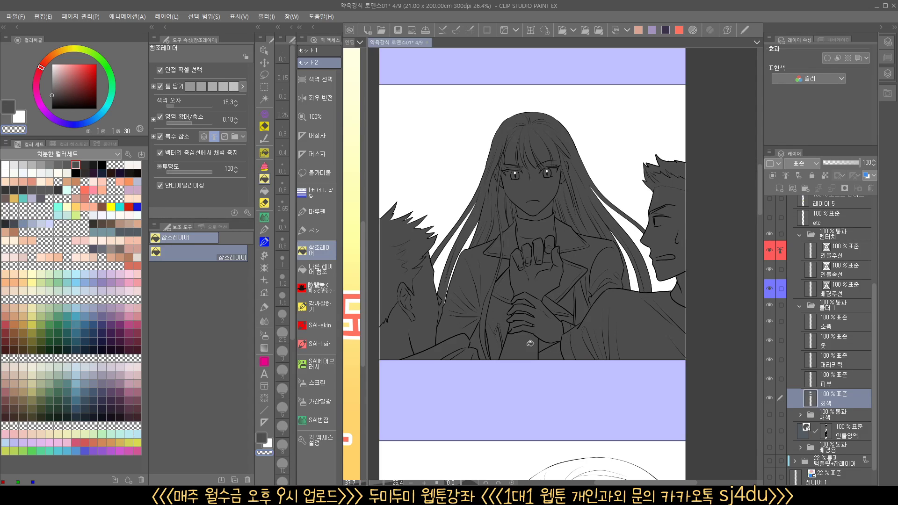
Inspect the third panel's left edge and set the 빈틈없이 감싸칠하기 sub tool's area scaling to 0.00
drag(531, 352, 573, 405)
drag(519, 411, 517, 380)
drag(404, 295, 477, 284)
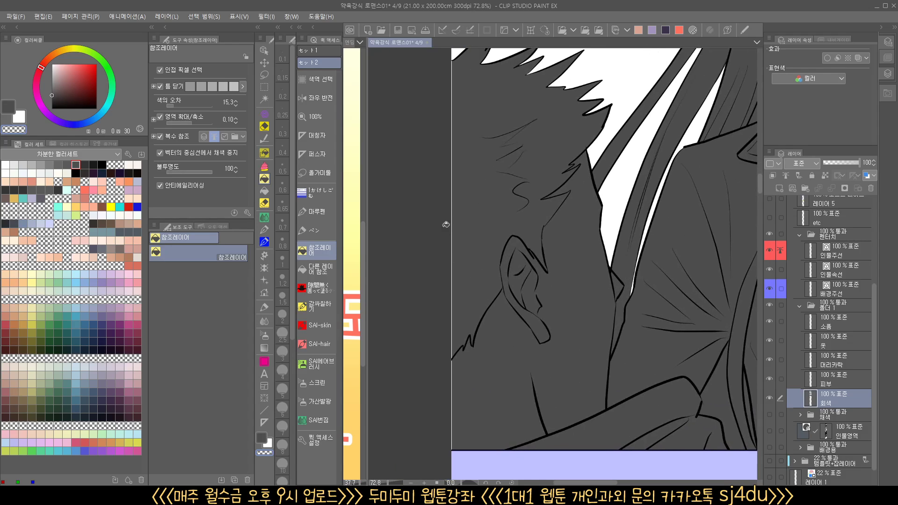
click(317, 291)
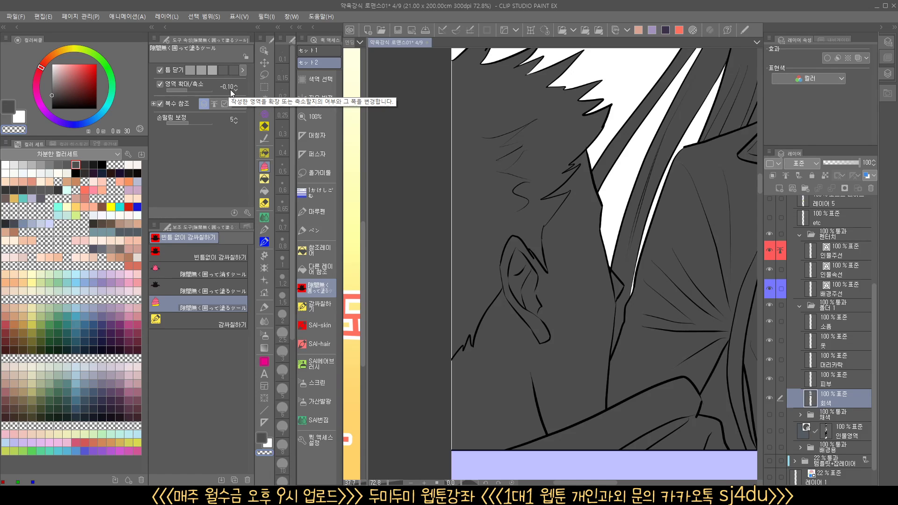
scroll(451, 126, up, 5)
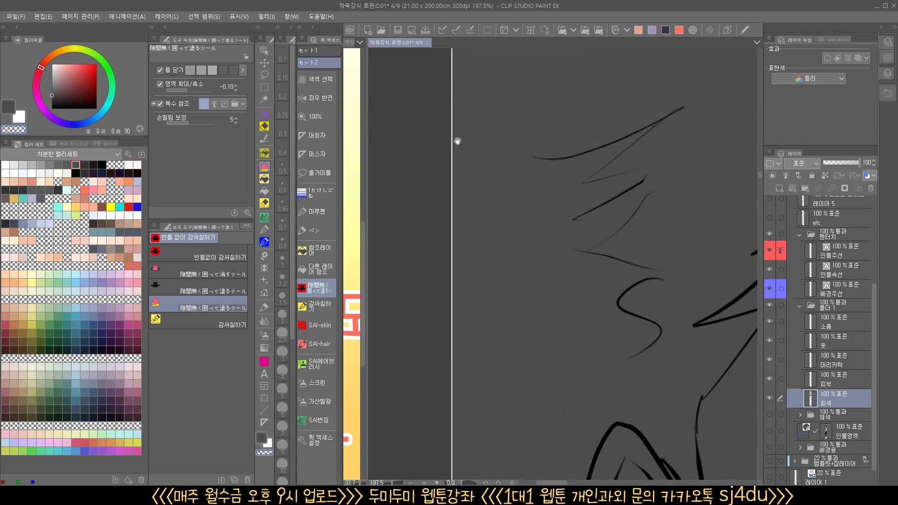
scroll(433, 164, down, 5)
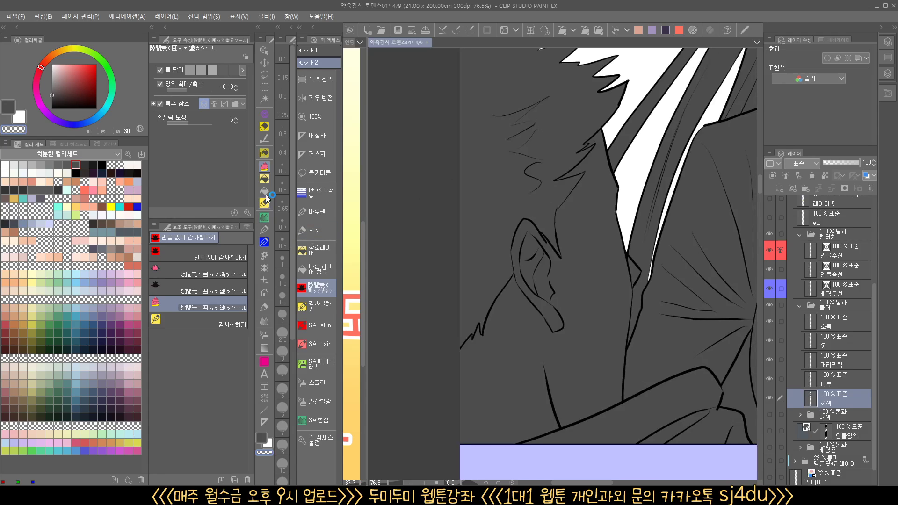
click(224, 257)
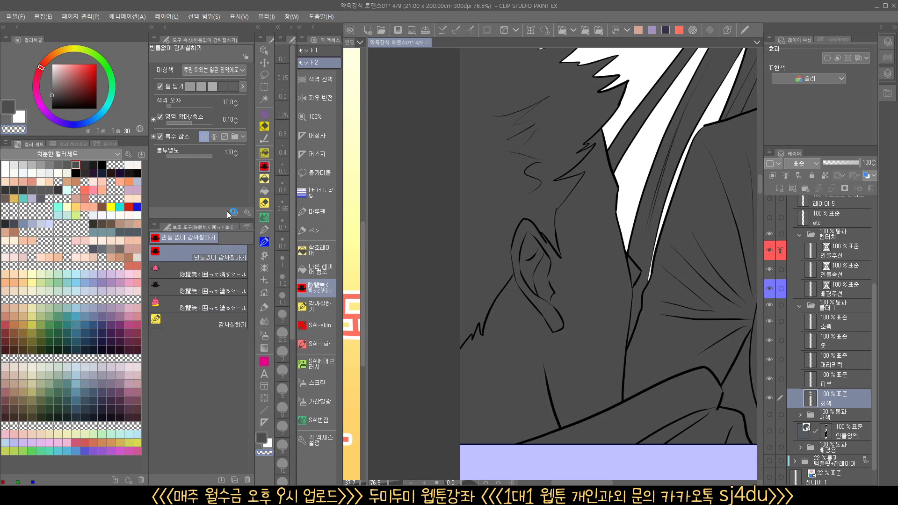
click(236, 121)
scroll(515, 243, down, 2)
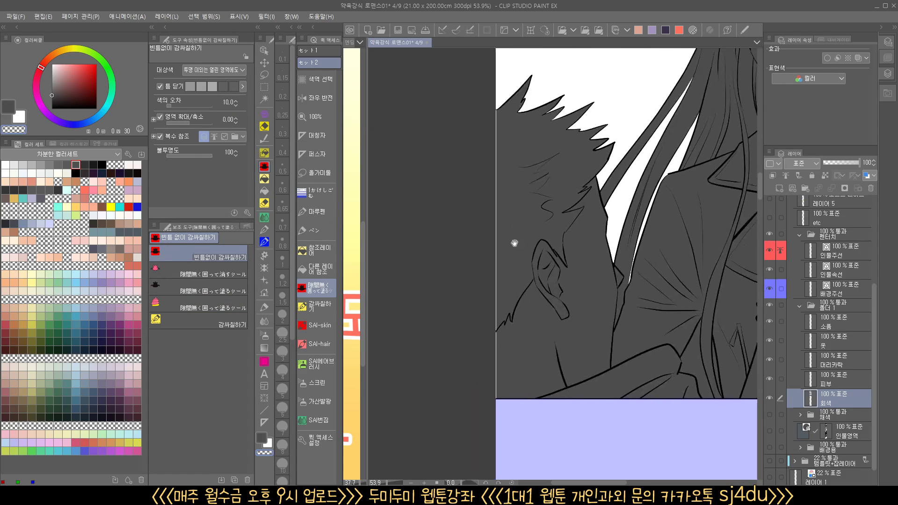
Undo the trial fill at the third panel's left edge and use dark gray to fill the white sliver there
mouse_move(507, 406)
mouse_down()
mouse_move(484, 134)
mouse_move(509, 109)
mouse_move(511, 344)
mouse_up()
key(ctrl+z)
click(260, 436)
scroll(522, 403, up, 3)
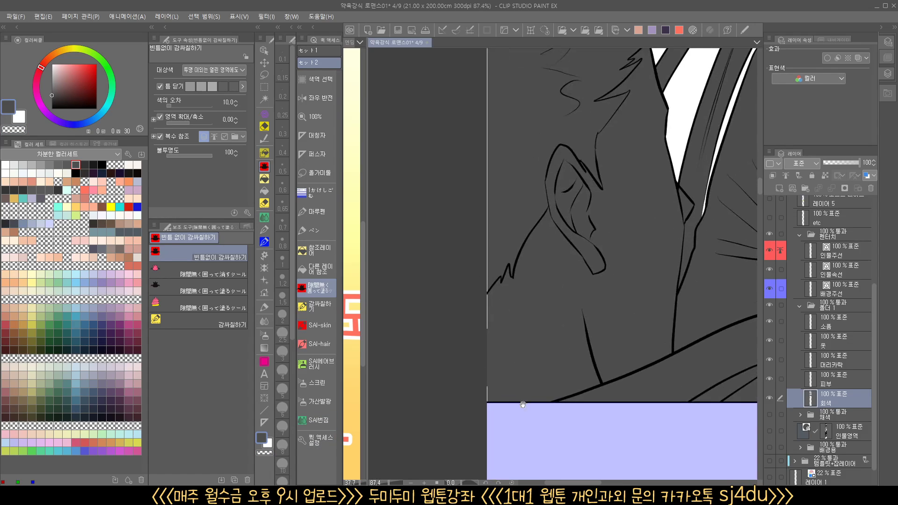
Set the other enclose-and-fill sub tool's area scaling to 0.00 and fill the slivers along the third panel's edges with dark gray
click(225, 306)
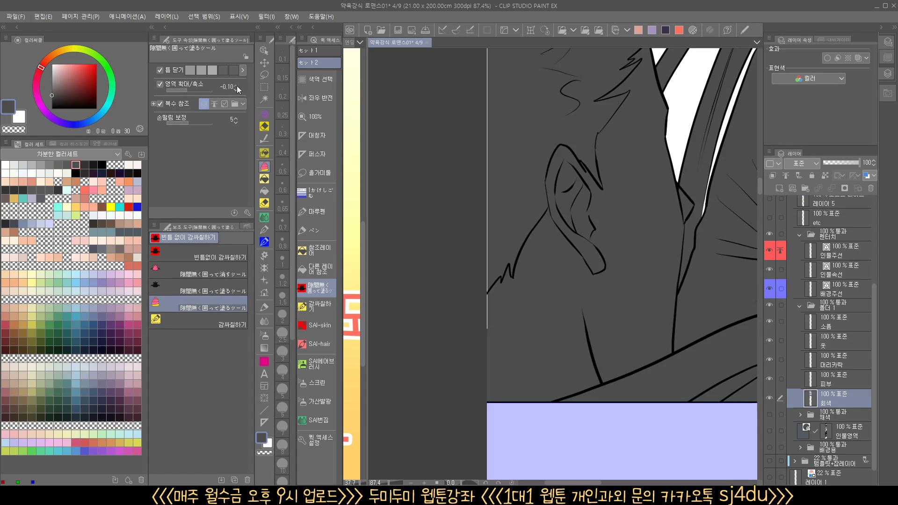
scroll(519, 142, down, 3)
mouse_move(482, 409)
mouse_down()
mouse_move(443, 267)
mouse_move(503, 246)
mouse_up()
drag(505, 331, 491, 397)
drag(666, 386, 343, 389)
drag(744, 323, 450, 357)
scroll(545, 361, down, 1)
mouse_move(478, 463)
mouse_down()
mouse_move(499, 97)
mouse_move(533, 444)
mouse_move(498, 472)
mouse_up()
scroll(509, 169, down, 4)
Enclose the second and first panels' edges again to fill the remaining slivers beside the silhouettes with dark gray
drag(482, 159, 608, 444)
mouse_move(569, 261)
mouse_down()
mouse_move(573, 289)
mouse_move(690, 361)
mouse_up()
drag(580, 190, 553, 469)
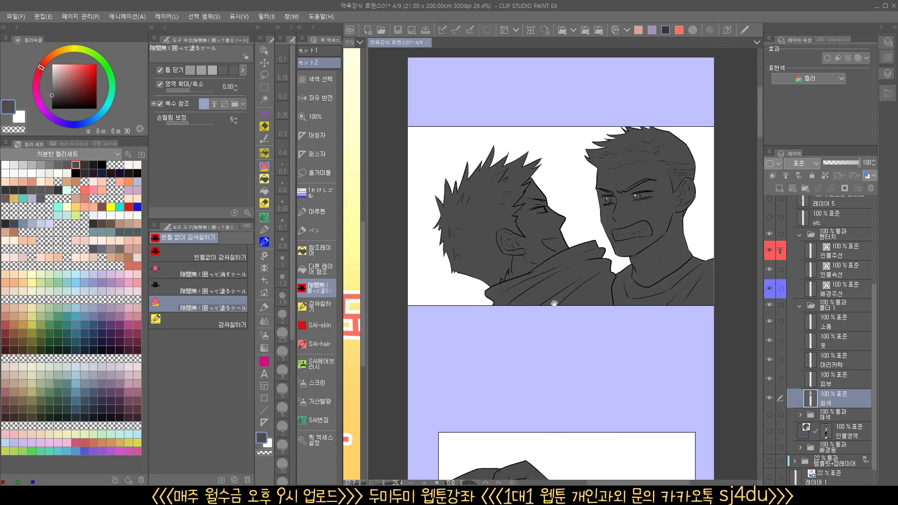
drag(539, 353, 456, 334)
scroll(623, 270, up, 5)
mouse_move(642, 321)
mouse_down()
mouse_move(614, 194)
mouse_move(657, 309)
mouse_up()
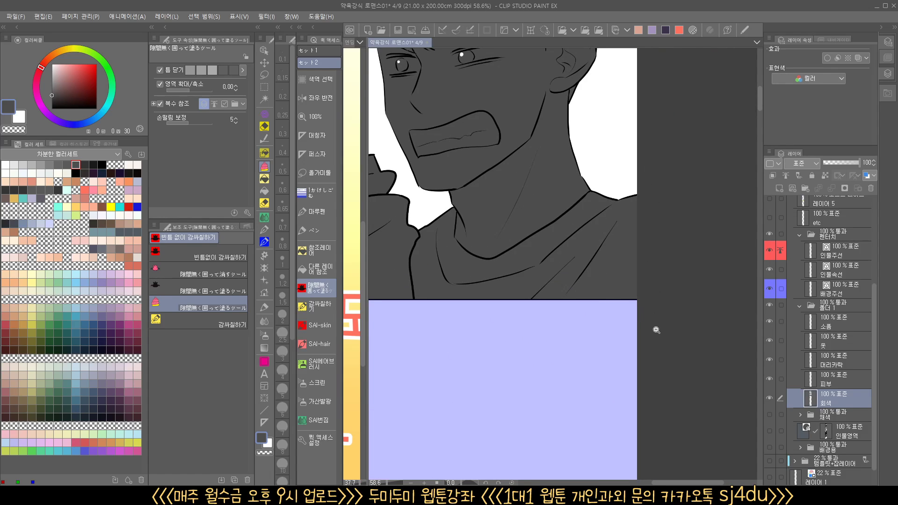
scroll(654, 329, down, 6)
mouse_move(575, 382)
mouse_down()
mouse_move(597, 397)
mouse_move(580, 318)
mouse_up()
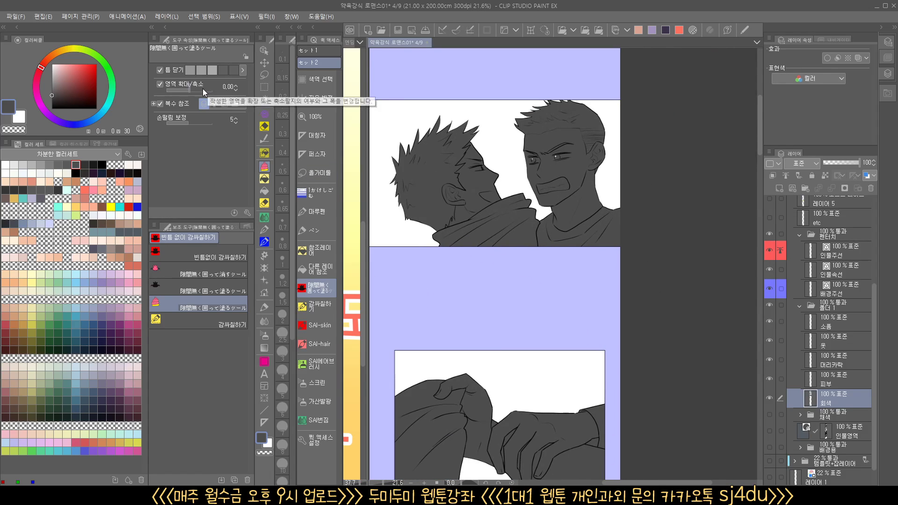
Turn off the area scaling option of the enclose-and-fill sub tool before filling the fourth panel
scroll(517, 215, down, 3)
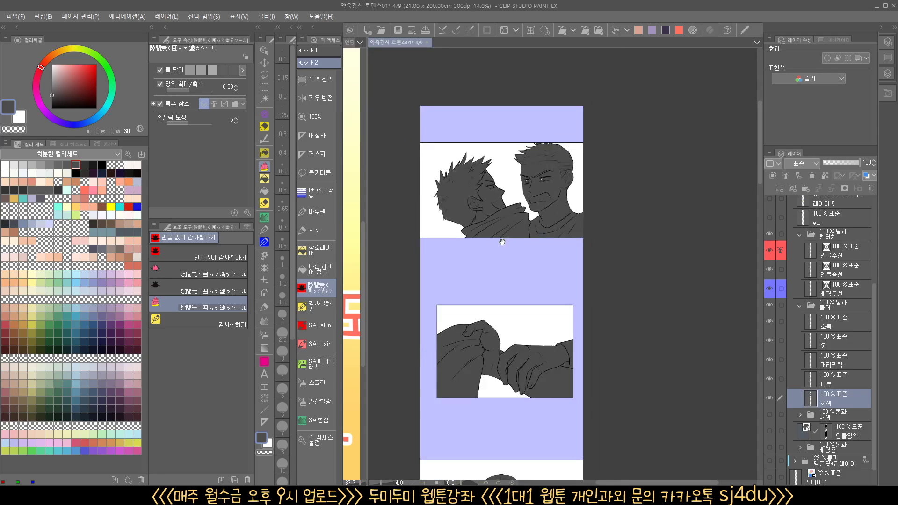
drag(538, 386, 555, 143)
click(159, 84)
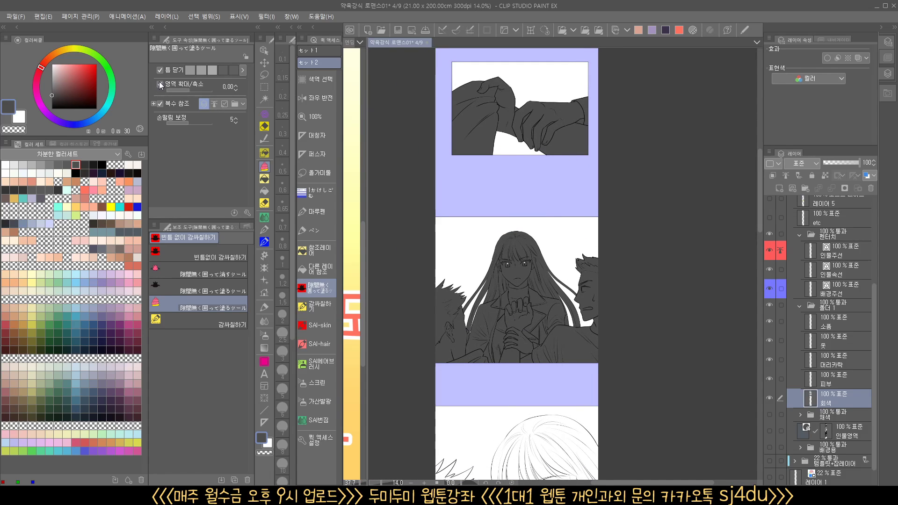
drag(566, 392, 579, 147)
scroll(525, 312, up, 3)
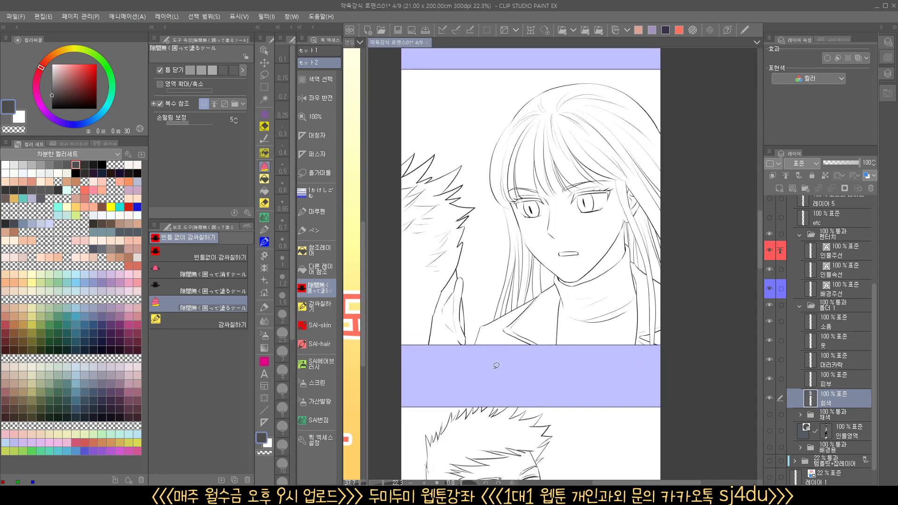
Enclose both characters in the fourth panel to fill their silhouettes with dark gray
drag(473, 371, 520, 381)
mouse_move(452, 379)
mouse_down()
mouse_move(410, 166)
mouse_move(522, 158)
mouse_move(539, 247)
mouse_move(508, 370)
mouse_move(449, 378)
mouse_up()
mouse_move(542, 374)
mouse_down()
mouse_move(473, 370)
mouse_move(467, 277)
mouse_move(644, 109)
mouse_move(544, 376)
mouse_move(522, 353)
mouse_up()
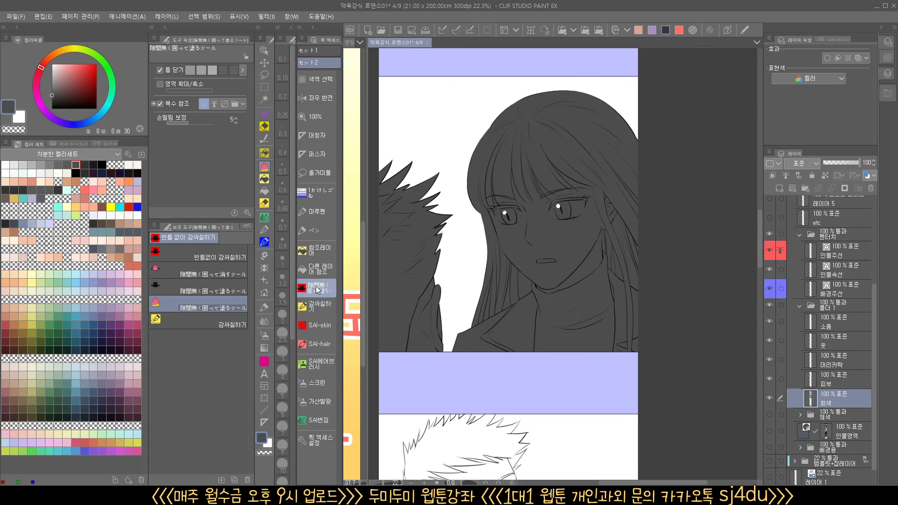
Use the reference-layer fill with transparent color to clear the gap between the woman's hair strands above her shoulder
click(320, 269)
click(320, 251)
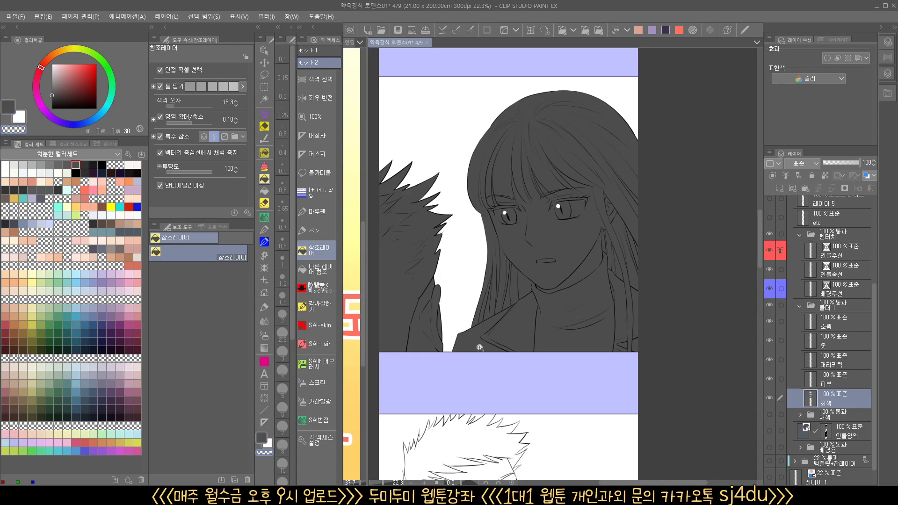
scroll(510, 339, up, 1)
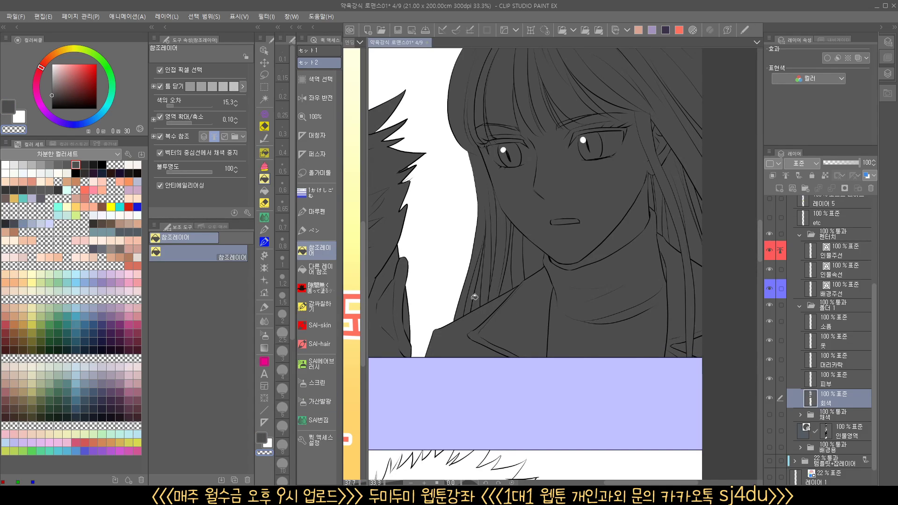
key(ctrl+z)
scroll(506, 285, up, 2)
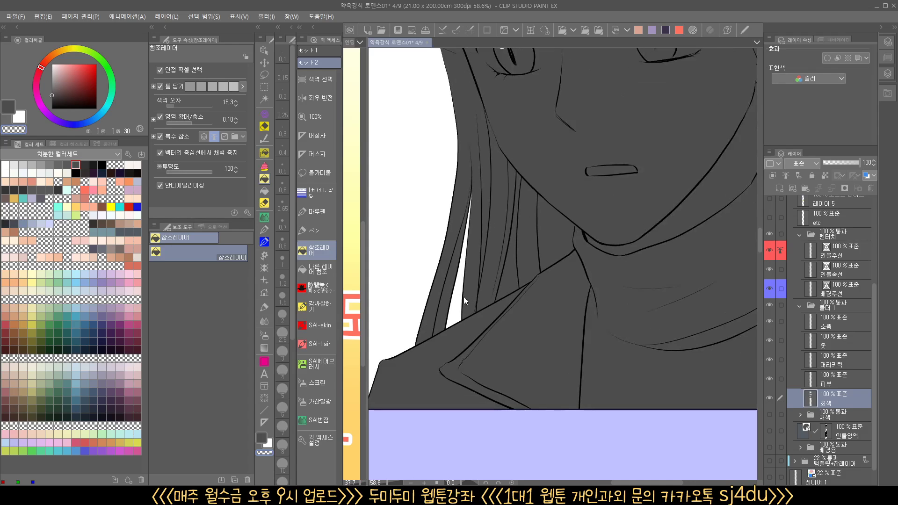
Enclose the short-haired man in the fifth panel to fill his silhouette with dark gray
scroll(469, 294, down, 3)
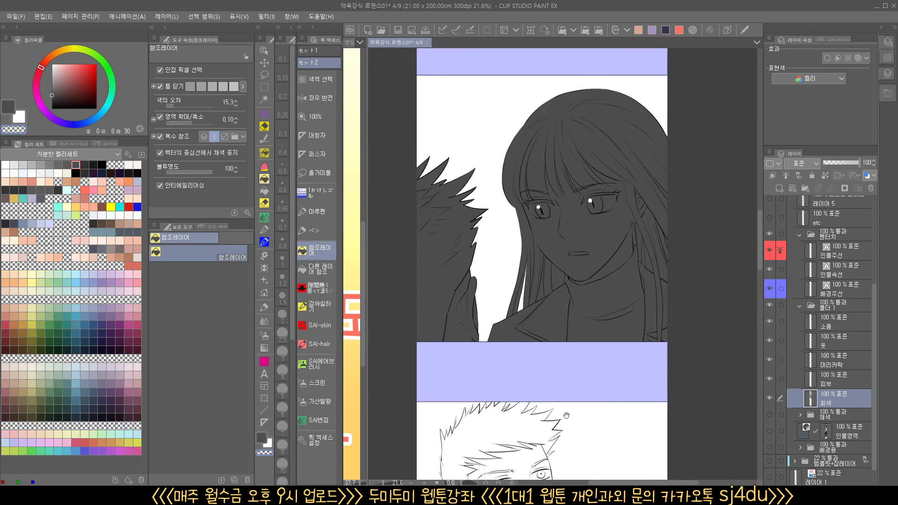
drag(566, 415, 548, 236)
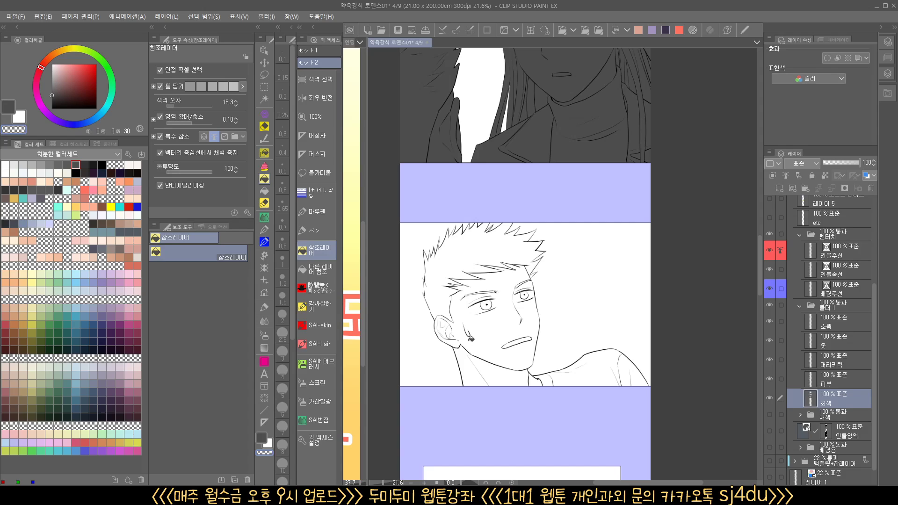
click(320, 290)
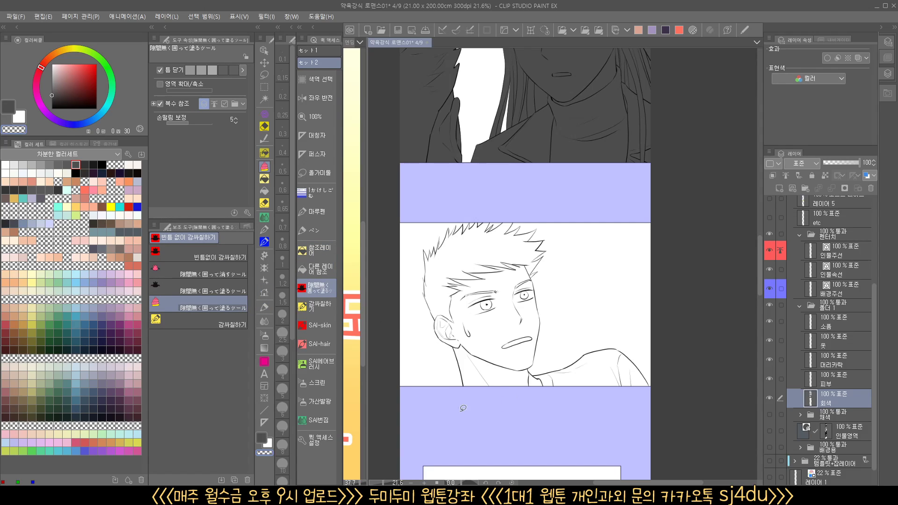
mouse_move(463, 408)
mouse_down()
mouse_move(409, 256)
mouse_move(563, 258)
mouse_move(667, 348)
mouse_move(490, 424)
mouse_move(472, 414)
mouse_up()
click(266, 436)
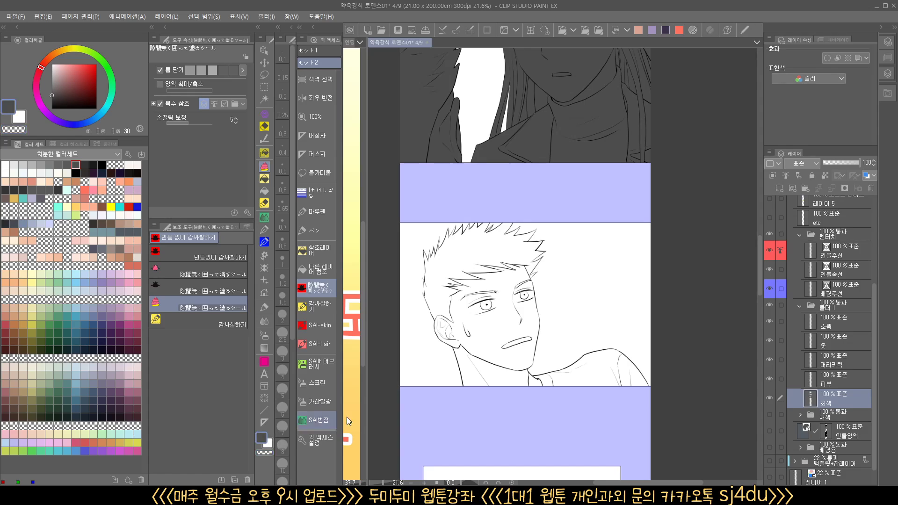
mouse_move(441, 389)
mouse_down()
mouse_move(462, 213)
mouse_move(558, 219)
mouse_move(570, 318)
mouse_move(651, 347)
mouse_move(628, 417)
mouse_move(444, 416)
mouse_move(484, 415)
mouse_up()
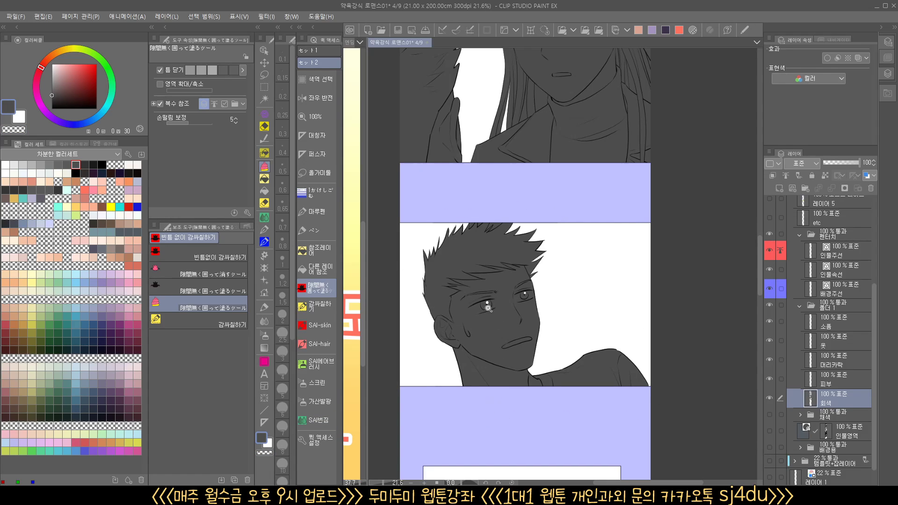
Use the reference-layer fill with transparent color to clear the enclosed gaps between the man's hair spikes at the panel border
drag(488, 308, 483, 249)
click(318, 250)
click(265, 452)
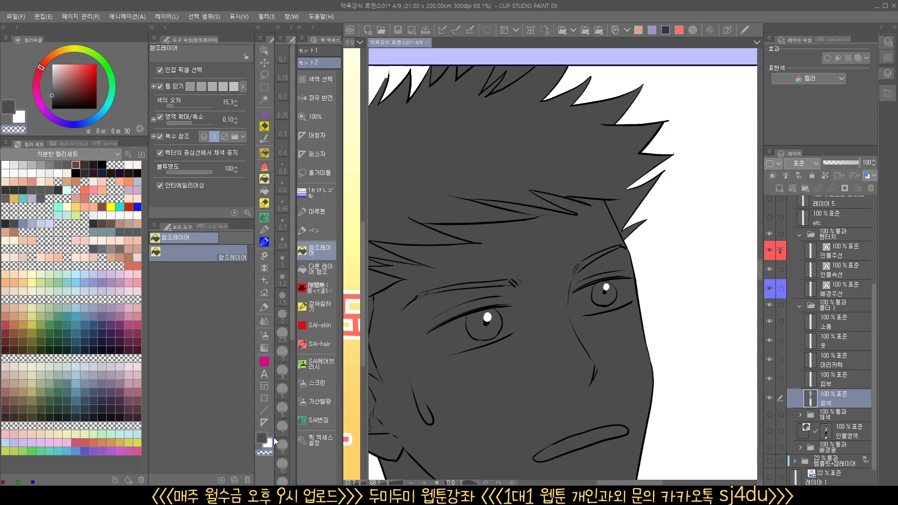
scroll(411, 276, up, 3)
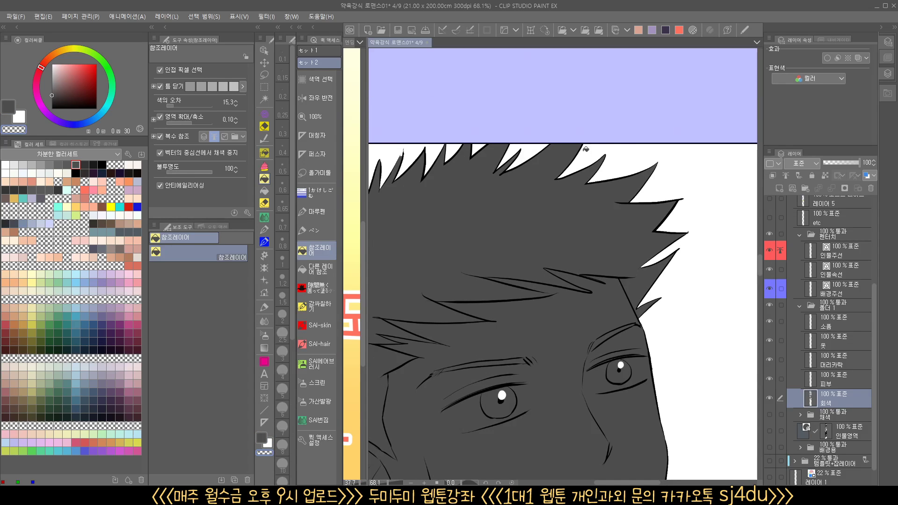
drag(620, 183, 624, 219)
Show the background folder to check where the two shouting figures meet the railing, and hide it again
drag(640, 351, 558, 104)
drag(538, 406, 523, 266)
drag(517, 316, 564, 324)
drag(526, 330, 556, 328)
drag(474, 293, 680, 316)
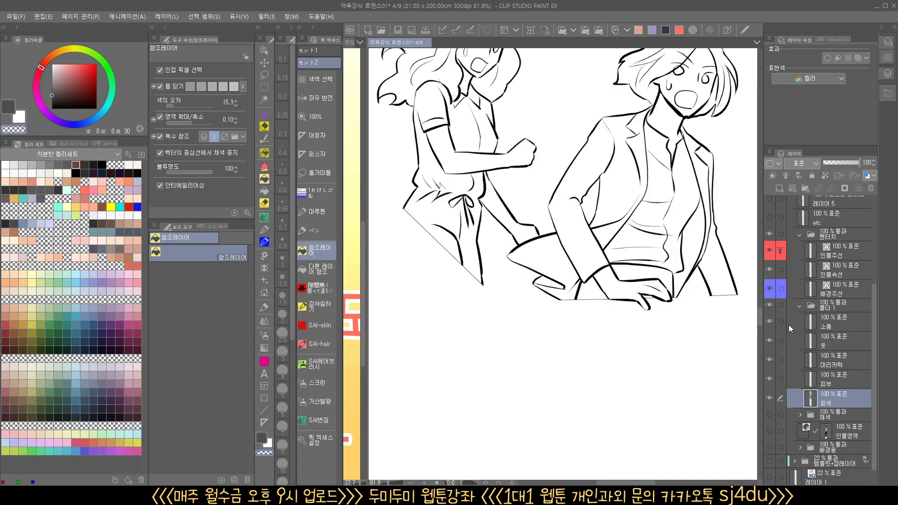
scroll(767, 445, down, 1)
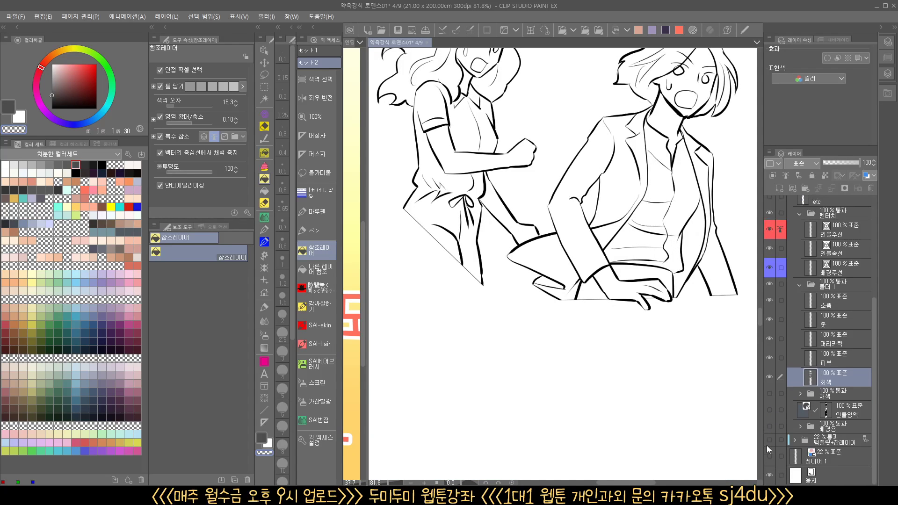
click(772, 427)
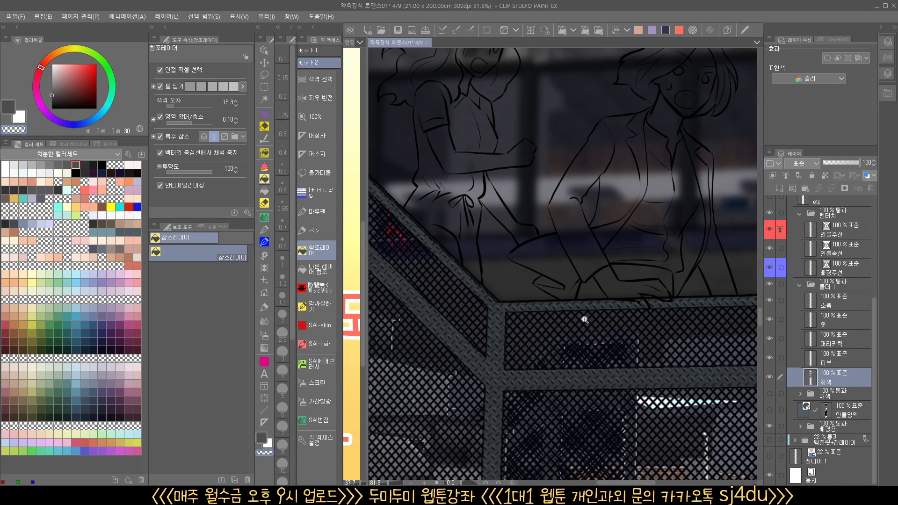
drag(588, 316, 619, 327)
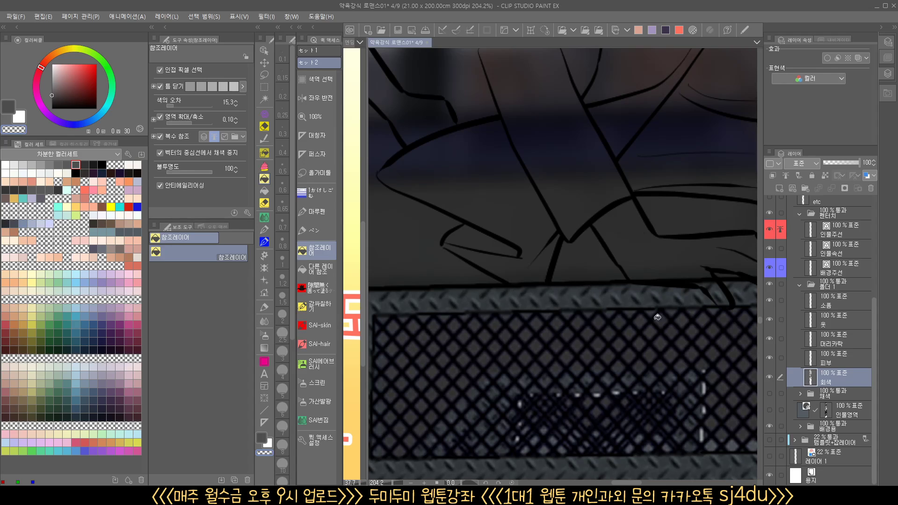
click(769, 426)
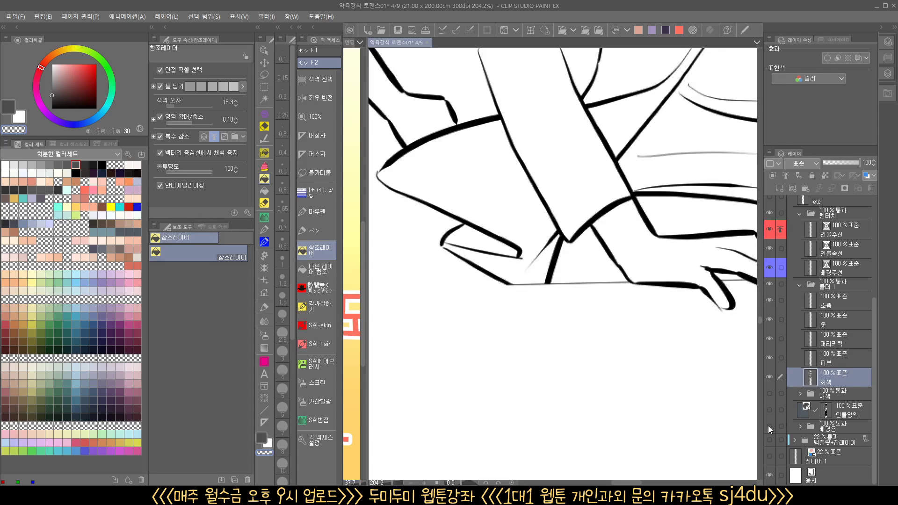
drag(626, 305, 546, 355)
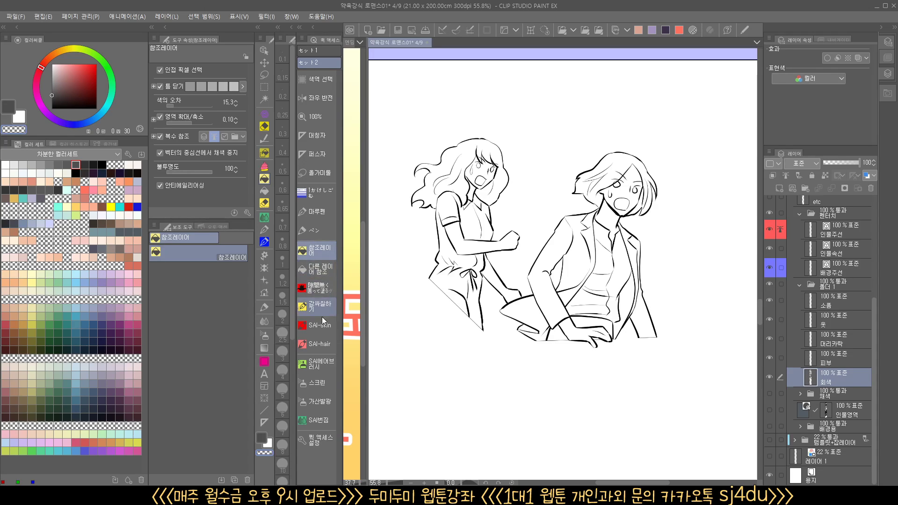
Enclose the two shouting figures with the enclose-and-fill tool to fill their silhouettes with dark gray
click(319, 288)
drag(453, 383, 449, 396)
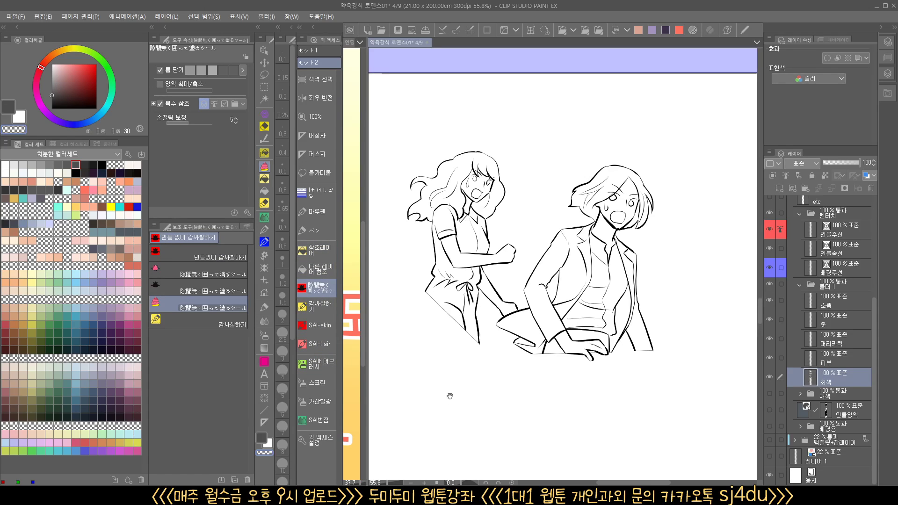
mouse_move(454, 363)
mouse_down()
mouse_move(397, 298)
mouse_move(446, 135)
mouse_move(662, 157)
mouse_move(666, 332)
mouse_move(520, 399)
mouse_move(413, 365)
mouse_up()
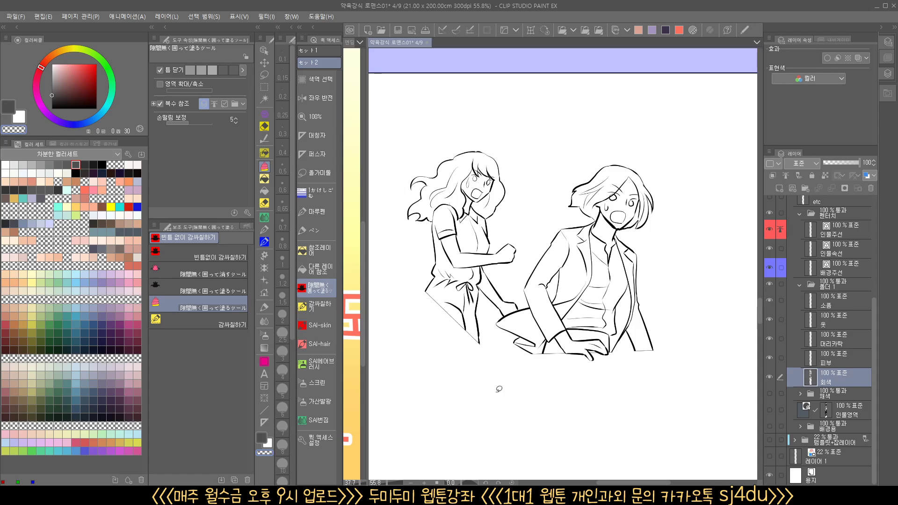
click(261, 435)
mouse_move(403, 335)
mouse_down()
mouse_move(446, 122)
mouse_move(662, 164)
mouse_move(691, 335)
mouse_up()
drag(396, 343, 423, 359)
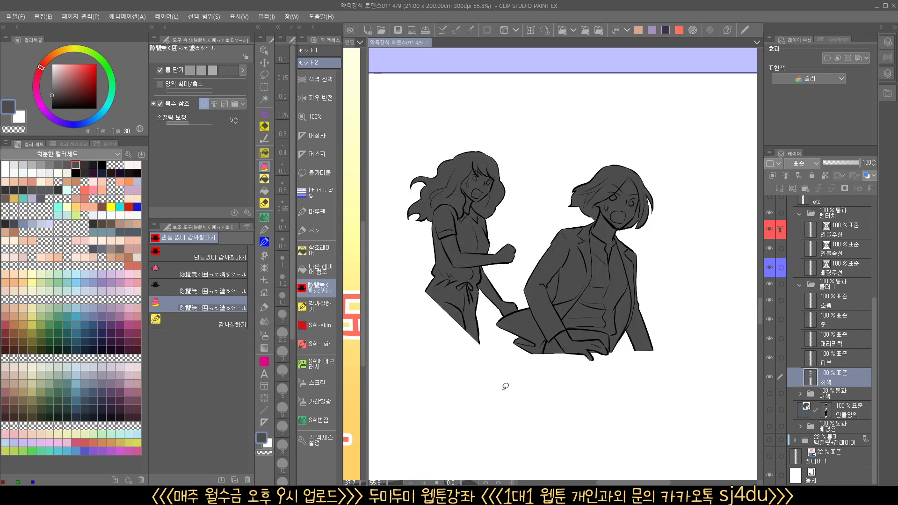
Clear the enclosed gap beside the suited figure's arm using the reference-layer fill with transparent color
scroll(542, 389, up, 1)
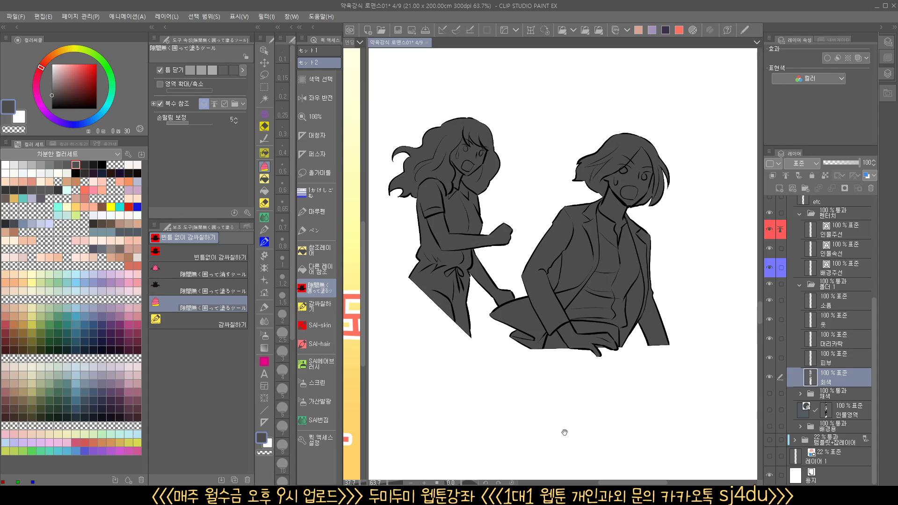
drag(563, 428, 526, 412)
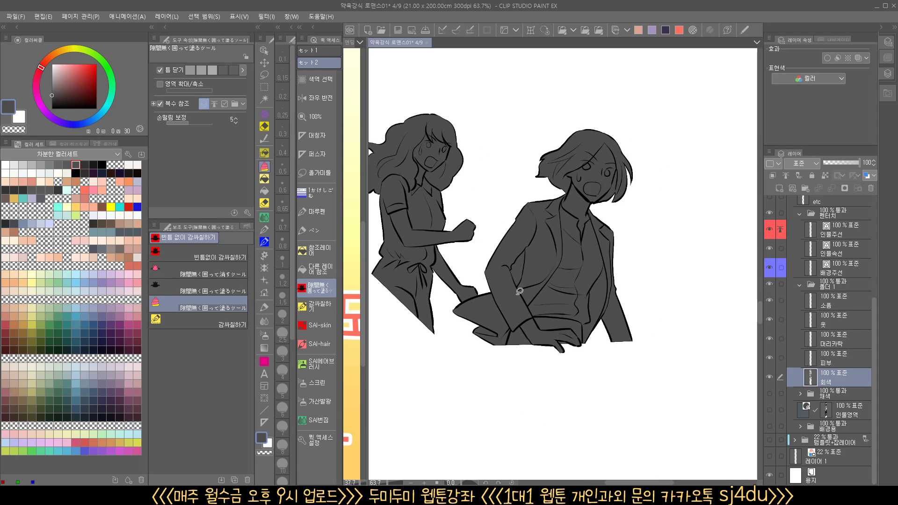
click(317, 250)
click(522, 270)
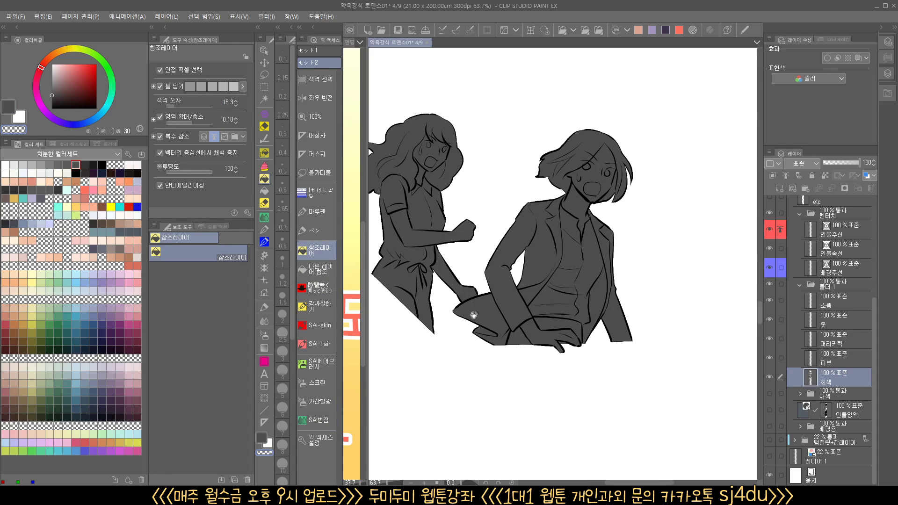
Fill the sleeve, gripping hand, fingers and raised forearm in the wrist-grab panel with dark gray using the reference-layer fill
drag(524, 397, 562, 397)
drag(563, 451, 555, 403)
drag(501, 407, 523, 90)
drag(535, 290, 498, 290)
drag(603, 360, 516, 164)
drag(551, 231, 527, 231)
drag(502, 359, 545, 326)
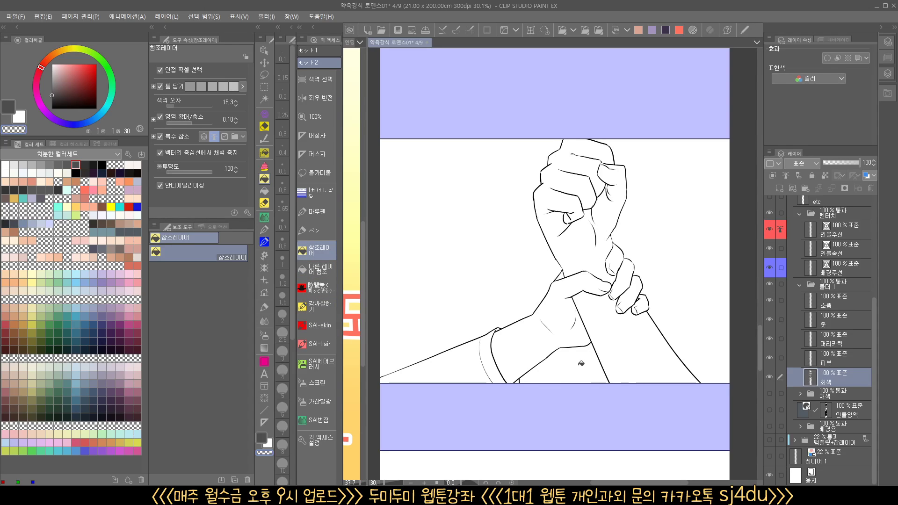
drag(557, 368, 525, 365)
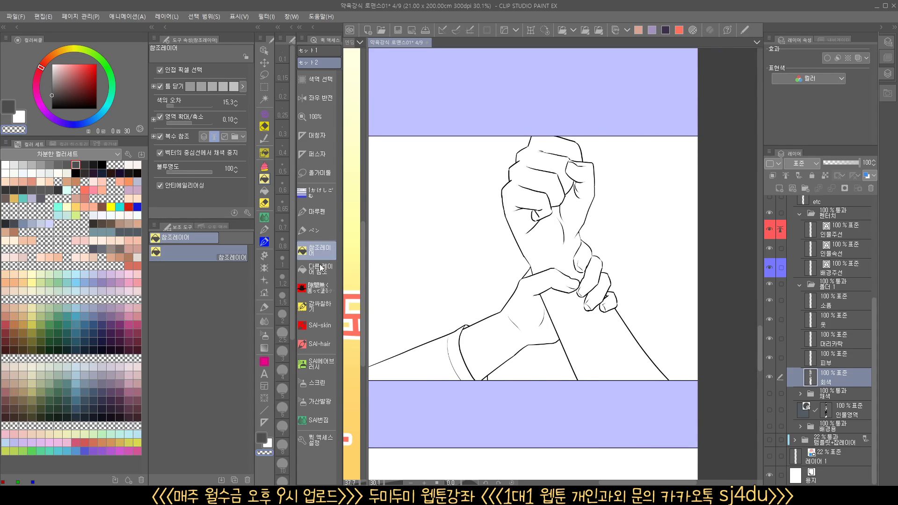
click(261, 439)
click(439, 358)
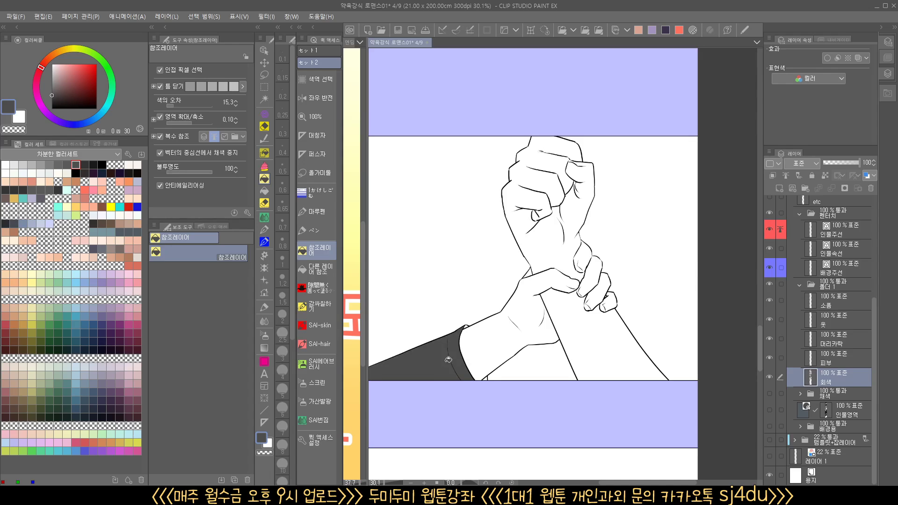
click(507, 334)
click(580, 325)
click(555, 229)
click(594, 302)
click(582, 260)
click(609, 305)
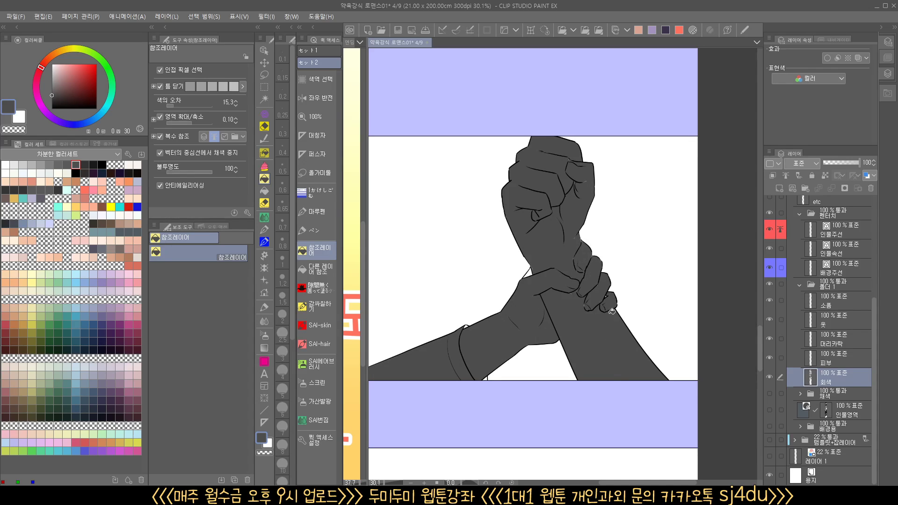
Inspect the white specks along the gripping hand's finger outlines and the vector line beneath its thumb
drag(592, 324, 613, 289)
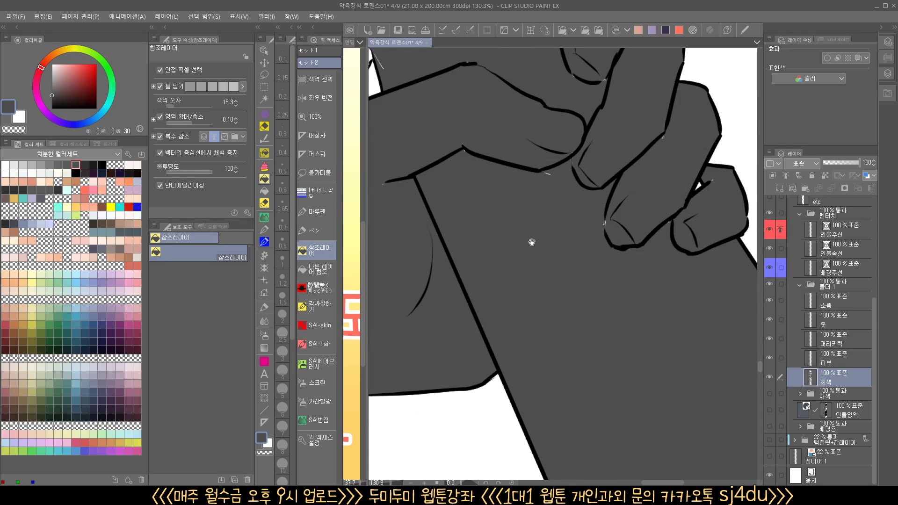
mouse_move(532, 242)
mouse_down()
mouse_move(628, 280)
mouse_move(501, 286)
mouse_up()
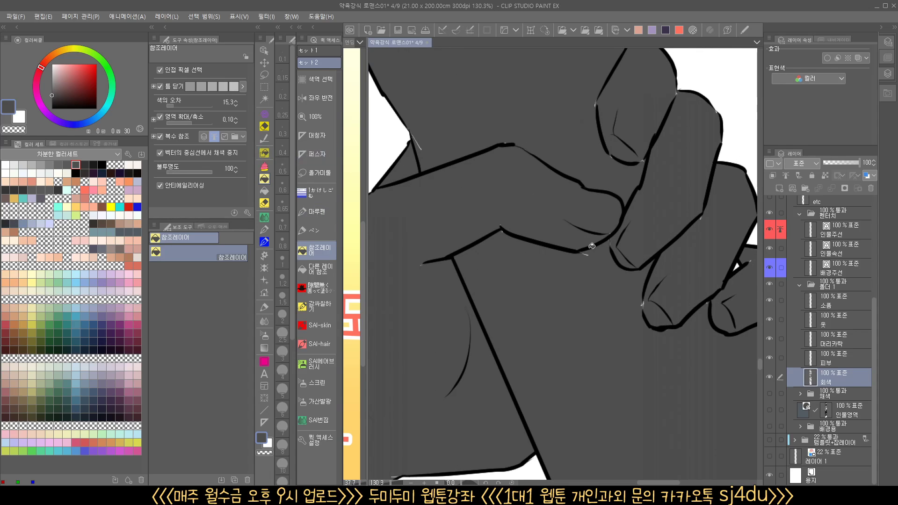
click(598, 272)
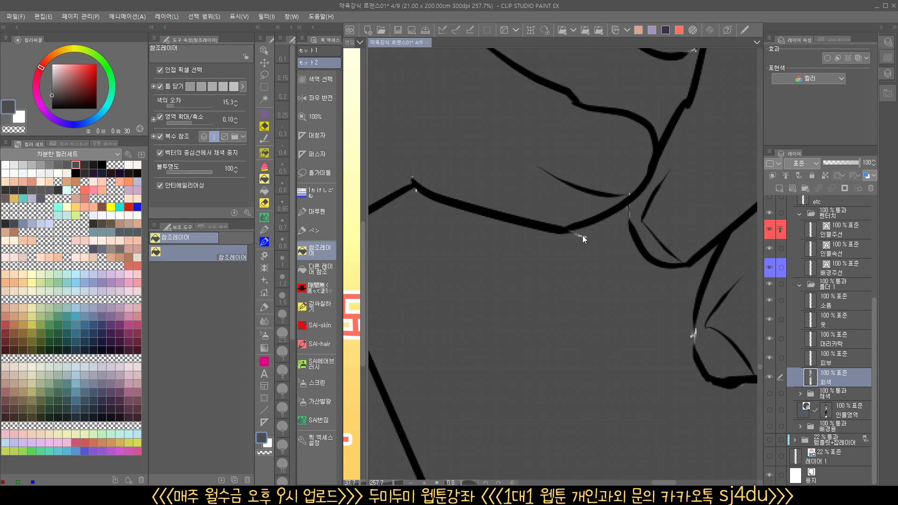
ctrl+click(582, 235)
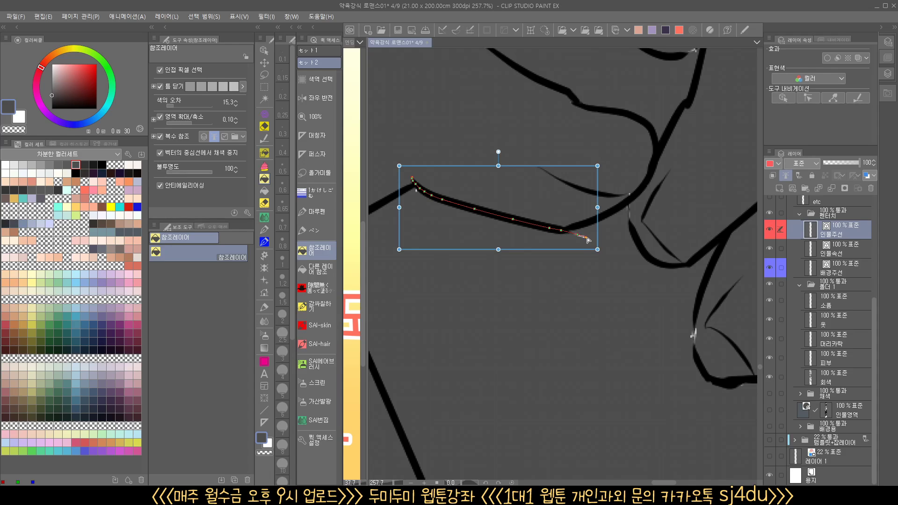
ctrl+click(597, 250)
drag(597, 250, 586, 286)
drag(512, 327, 558, 311)
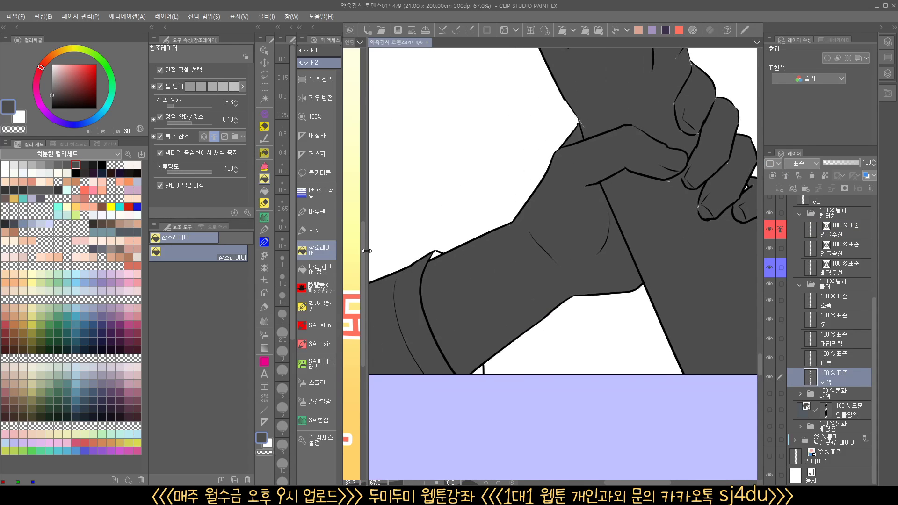
Enclose the white gap at the cuff's lower edge to fill it with dark gray
click(319, 287)
drag(484, 390, 491, 349)
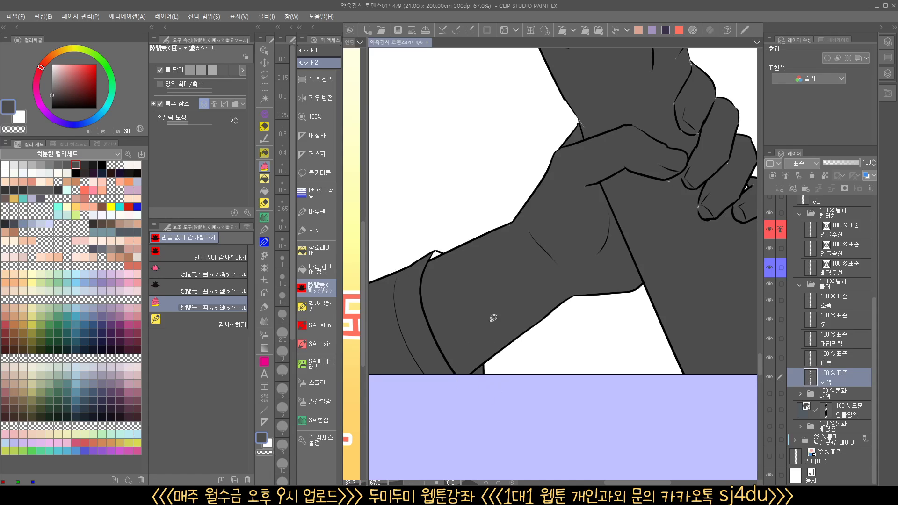
drag(435, 316, 470, 267)
Enclose the figures in the panel with the shouting man and raised fists to fill them with dark gray
drag(609, 250, 524, 335)
mouse_move(557, 302)
mouse_down()
mouse_move(459, 223)
mouse_move(608, 363)
mouse_move(603, 356)
mouse_up()
drag(610, 160, 558, 315)
mouse_move(484, 307)
mouse_down()
mouse_move(565, 115)
mouse_move(596, 226)
mouse_up()
drag(542, 189, 550, 165)
drag(545, 199, 569, 288)
mouse_move(518, 273)
mouse_down()
mouse_move(554, 149)
mouse_move(558, 162)
mouse_up()
mouse_move(452, 255)
mouse_down()
mouse_move(482, 210)
mouse_move(479, 223)
mouse_up()
mouse_move(436, 333)
mouse_down()
mouse_move(447, 288)
mouse_move(449, 299)
mouse_up()
mouse_move(416, 372)
mouse_down()
mouse_move(431, 315)
mouse_move(433, 326)
mouse_up()
drag(501, 296, 469, 397)
mouse_move(570, 369)
mouse_down()
mouse_move(578, 243)
mouse_move(590, 195)
mouse_up()
mouse_move(575, 470)
mouse_down()
mouse_move(654, 188)
mouse_move(635, 124)
mouse_up()
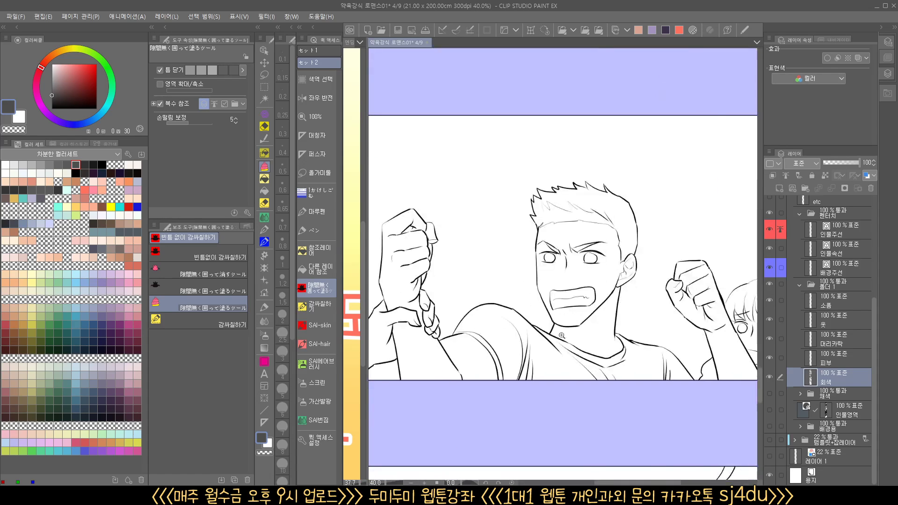
mouse_move(561, 290)
mouse_down()
mouse_move(500, 299)
mouse_move(507, 289)
mouse_up()
mouse_move(444, 367)
mouse_down()
mouse_move(414, 302)
mouse_move(592, 200)
mouse_move(723, 351)
mouse_move(473, 336)
mouse_up()
drag(607, 378, 608, 378)
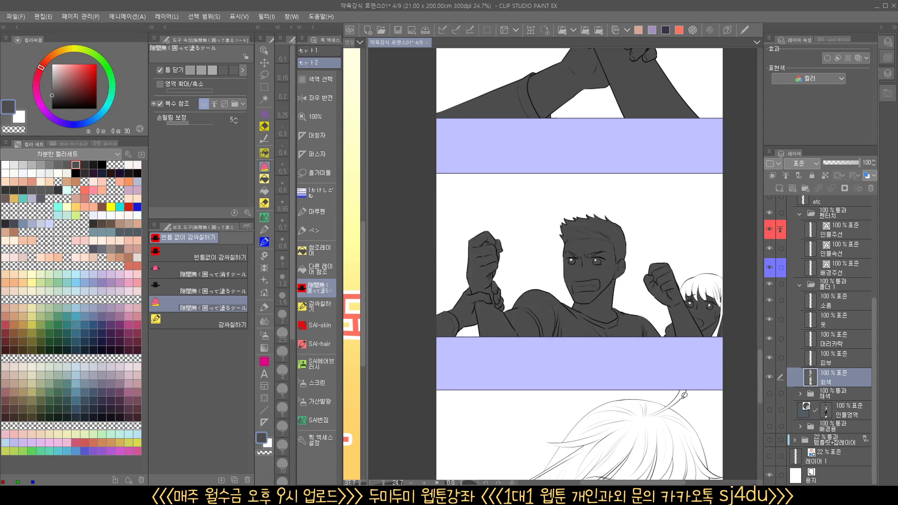
Move the end of the girl's hair line on the 인물주선 layer onto the raised arm's outline to close the gap
drag(703, 351, 615, 358)
drag(635, 277, 662, 271)
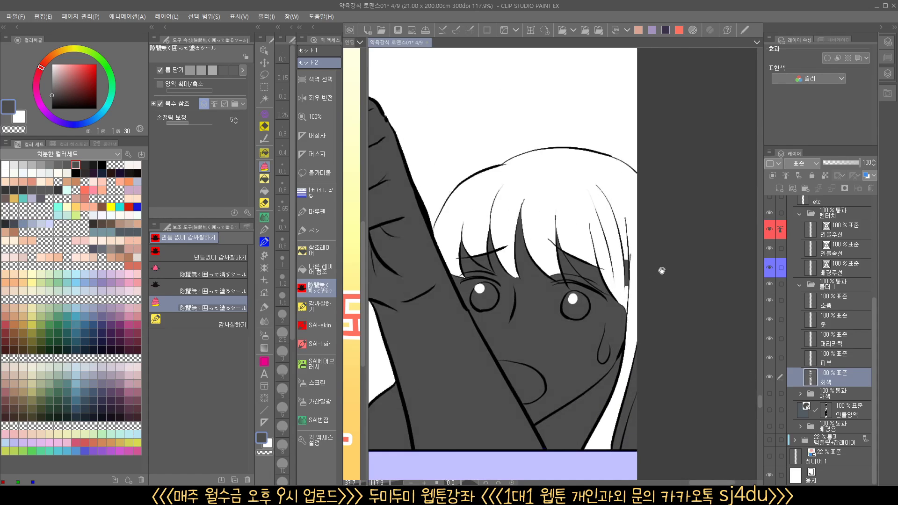
drag(631, 325, 649, 317)
drag(454, 224, 489, 209)
ctrl+click(451, 204)
key(ctrl+z)
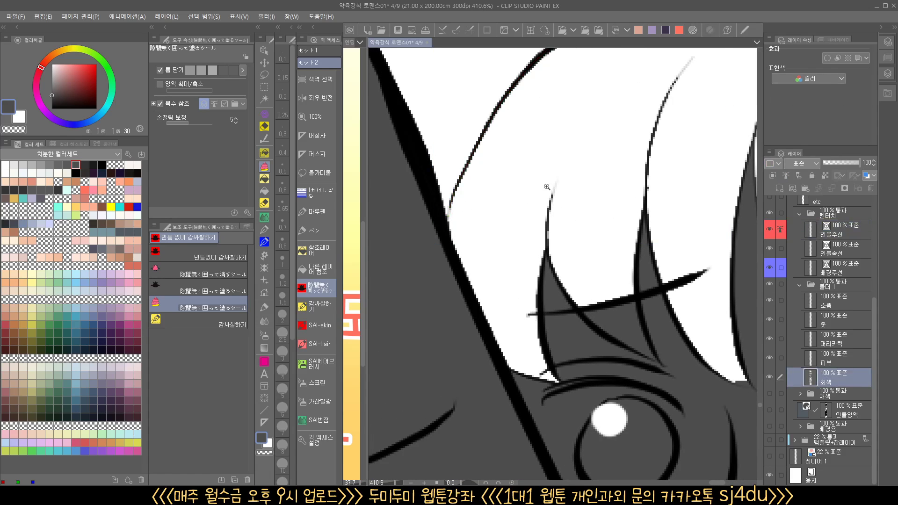
mouse_move(549, 194)
mouse_down()
mouse_move(525, 220)
mouse_move(407, 279)
mouse_move(411, 248)
mouse_move(513, 220)
mouse_up()
ctrl+click(463, 205)
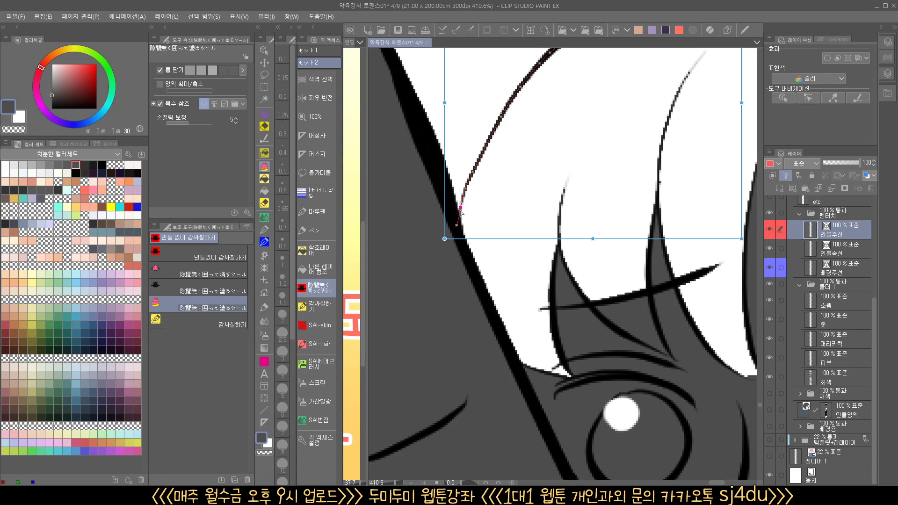
mouse_move(458, 218)
mouse_down()
mouse_move(455, 225)
mouse_move(459, 212)
mouse_up()
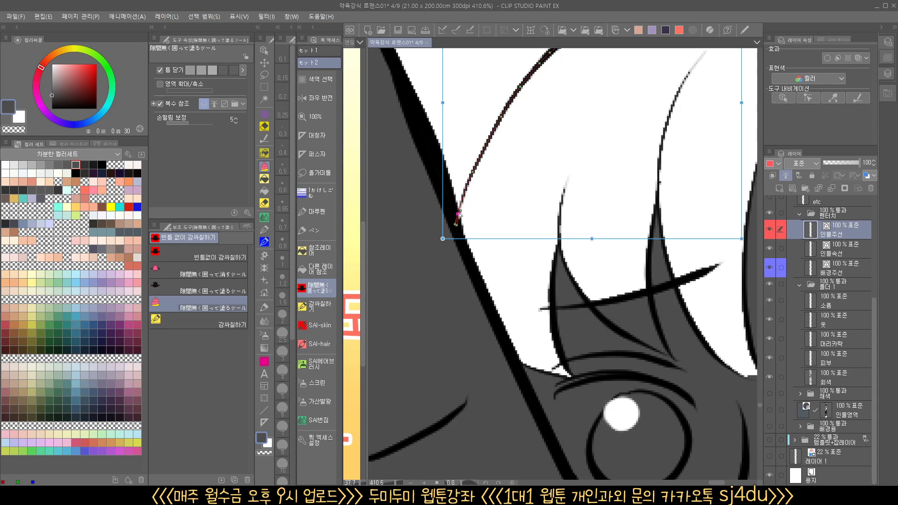
Fill the girl's hair beside the raised fist with dark gray on the 회색 layer
ctrl+shift+click(508, 199)
drag(519, 214, 477, 265)
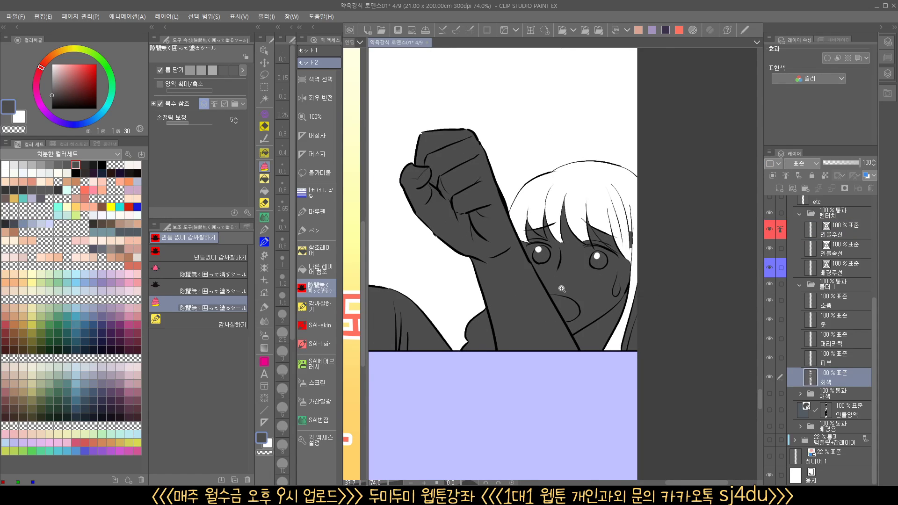
mouse_move(561, 289)
mouse_down()
mouse_move(579, 299)
mouse_move(557, 313)
mouse_up()
mouse_move(513, 372)
mouse_down()
mouse_move(466, 157)
mouse_move(680, 174)
mouse_move(624, 413)
mouse_move(515, 411)
mouse_move(633, 299)
mouse_up()
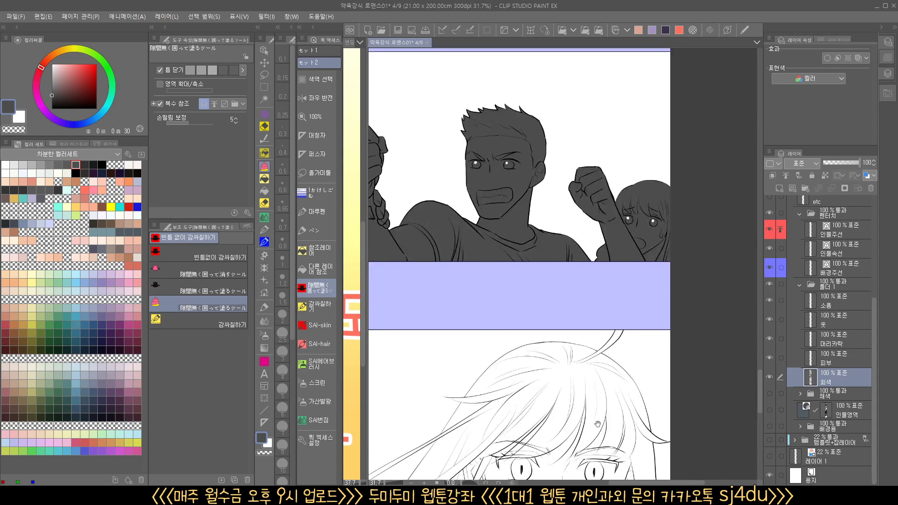
Enclose the long-haired character with the raised hand in the last panel to fill the whole figure with dark gray
drag(617, 377, 667, 140)
drag(615, 291, 567, 291)
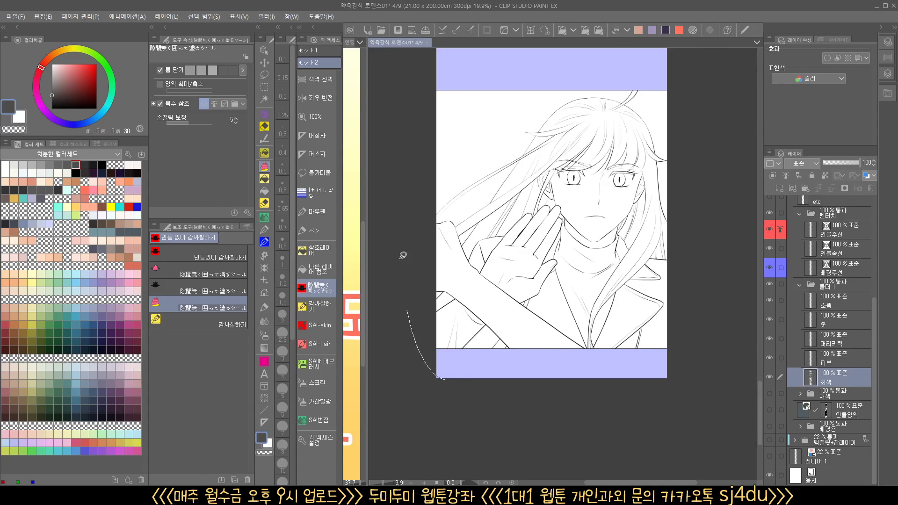
mouse_move(403, 255)
mouse_down()
mouse_move(630, 70)
mouse_move(721, 166)
mouse_move(680, 344)
mouse_move(446, 370)
mouse_up()
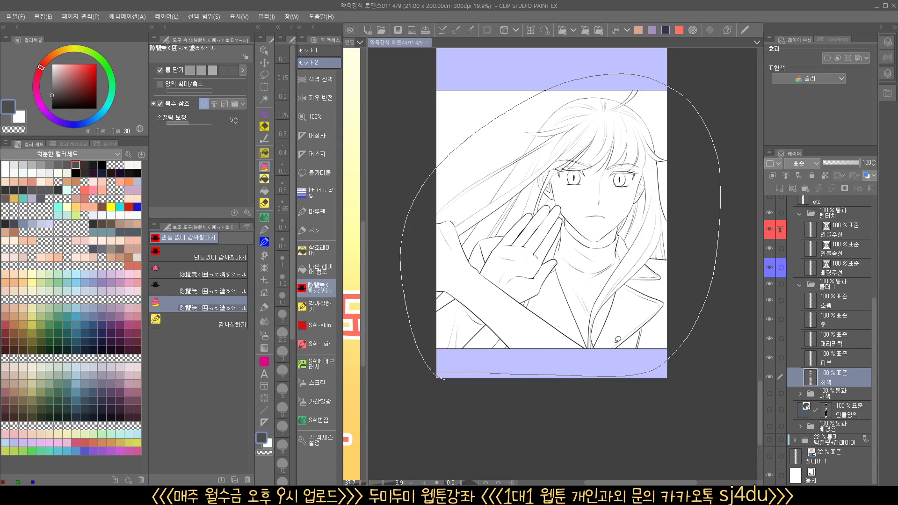
drag(571, 321, 583, 308)
Clear the enclosed background gaps between and beside the long hair strands using the reference-layer fill with transparent color
drag(571, 304, 541, 315)
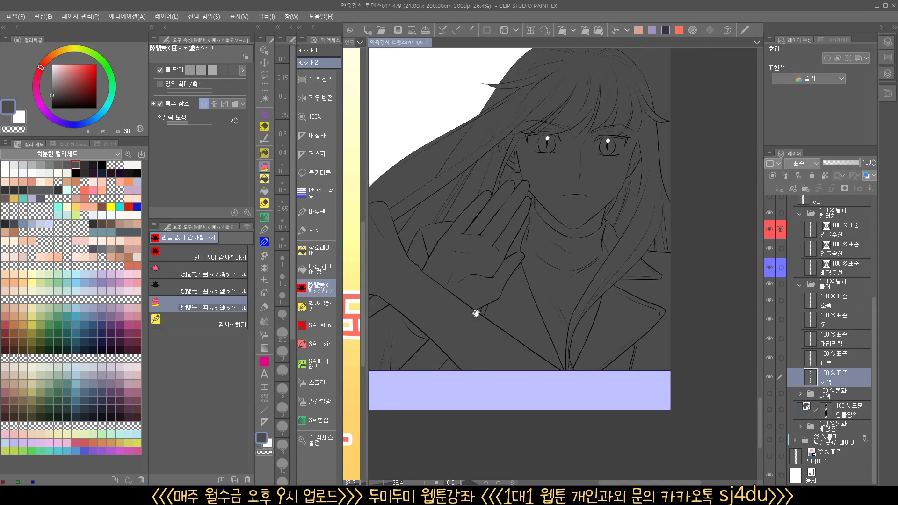
click(330, 256)
drag(411, 349, 442, 381)
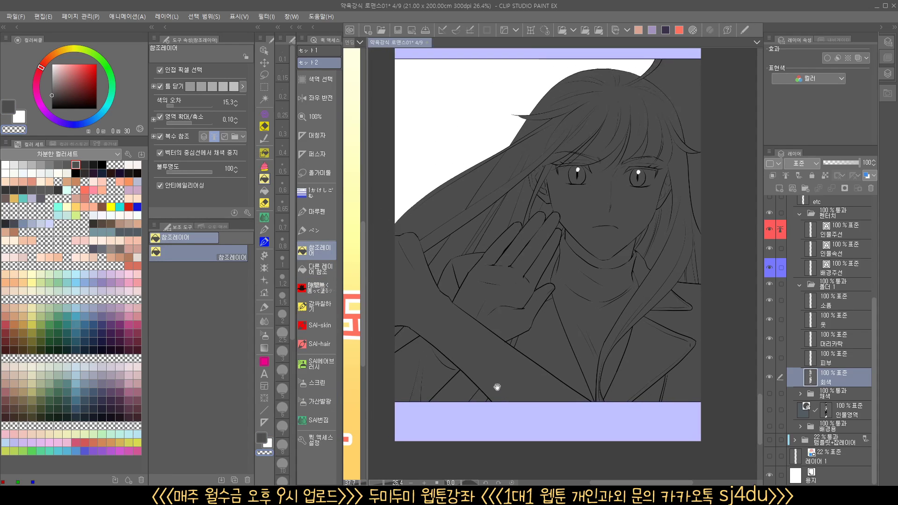
click(443, 209)
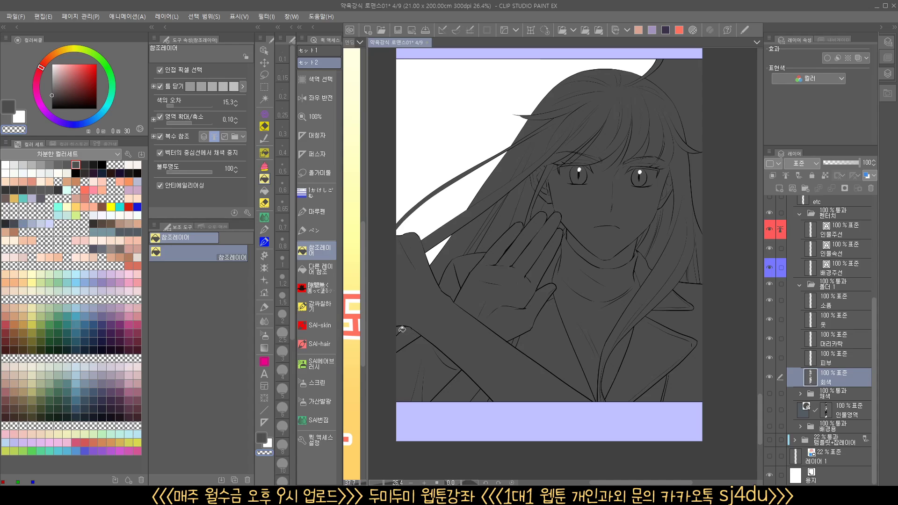
drag(556, 220, 547, 257)
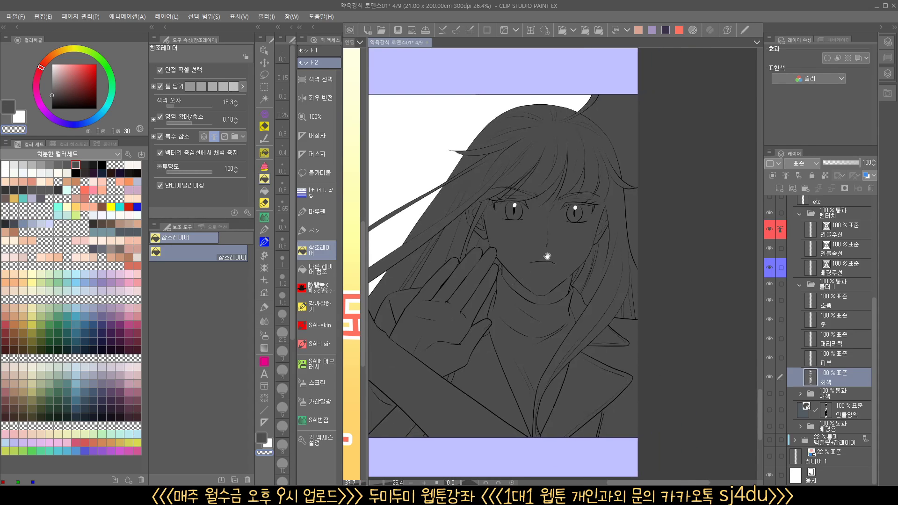
click(632, 147)
click(635, 207)
mouse_move(632, 339)
mouse_down()
mouse_move(650, 301)
mouse_move(690, 322)
mouse_move(645, 350)
mouse_up()
Return to the first panel and set up the 피부 layer with the pale skin tone (36, 14, 100)
drag(624, 126, 569, 335)
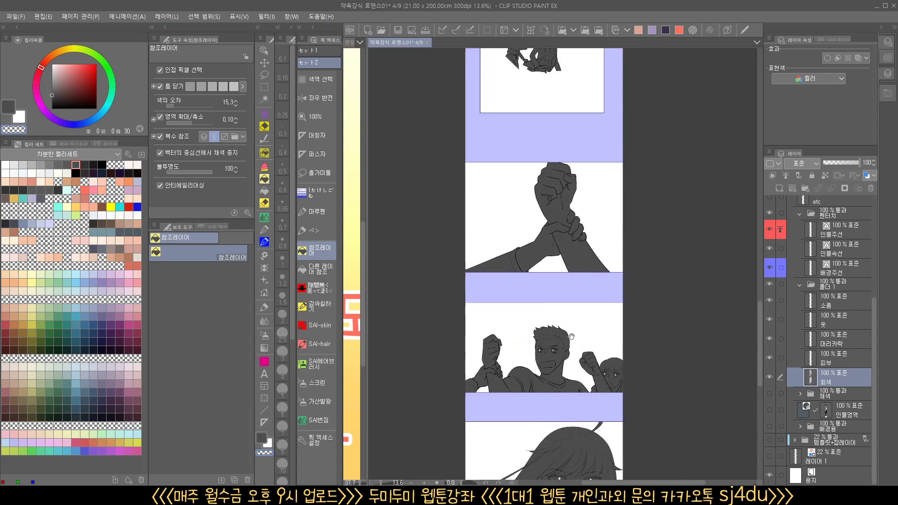
drag(569, 90, 566, 302)
drag(565, 185, 565, 421)
drag(563, 273, 556, 423)
drag(559, 256, 570, 412)
click(825, 364)
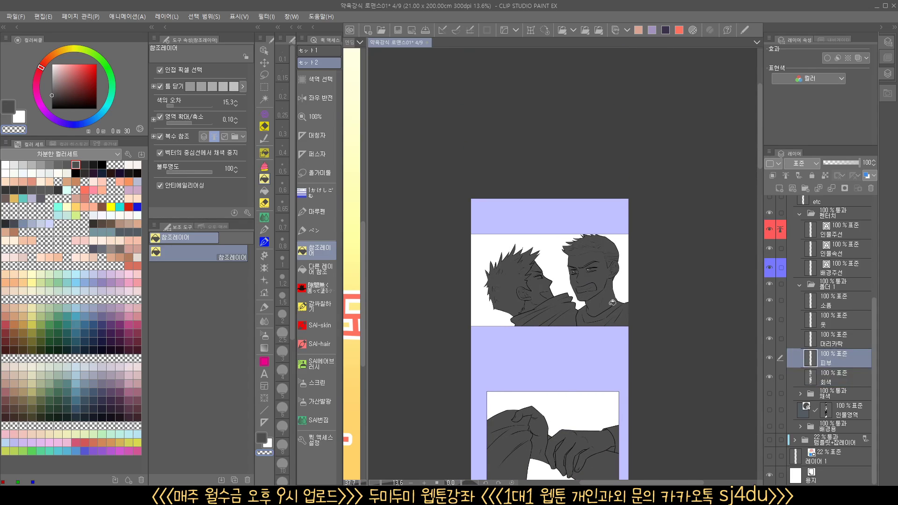
click(41, 181)
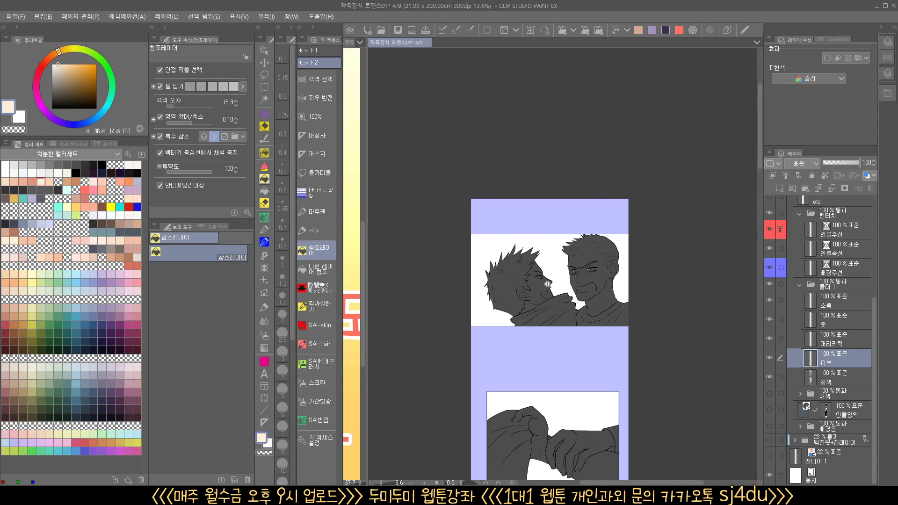
Fill the two men's faces and ears and the second man's neck with the pale skin tone
scroll(560, 295, up, 3)
drag(567, 318, 555, 297)
click(512, 271)
click(646, 226)
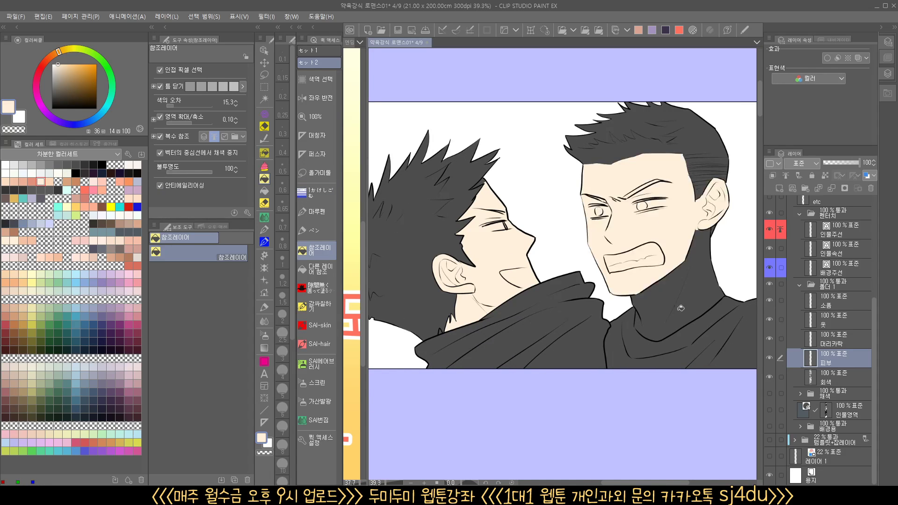
click(680, 308)
Fill the small leftover skin gaps at the spiky-haired man's nape and forehead with the pale skin tone
scroll(598, 305, down, 2)
drag(484, 259, 489, 236)
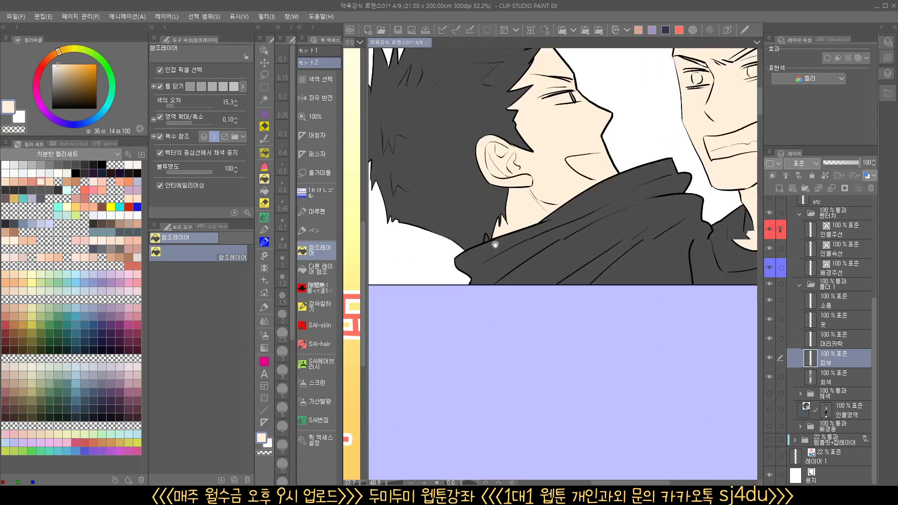
click(488, 236)
drag(522, 271, 535, 305)
drag(539, 159, 571, 145)
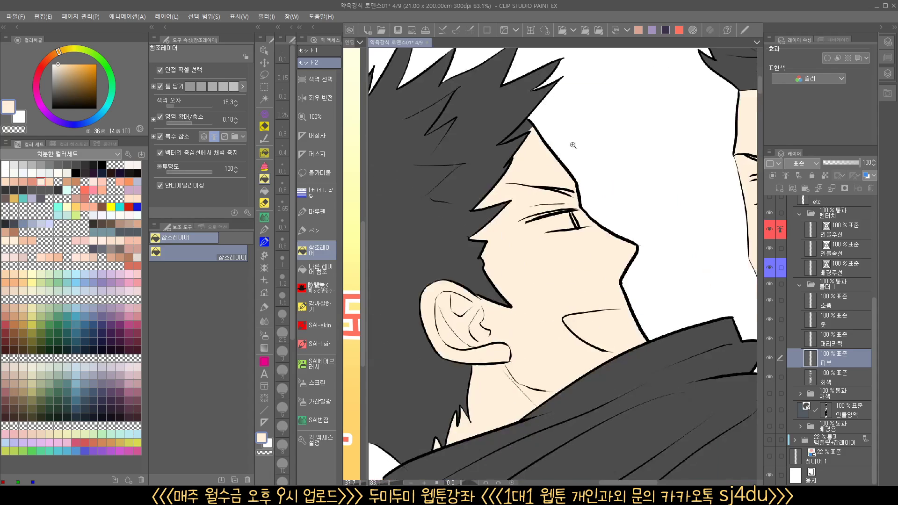
click(532, 124)
drag(551, 181, 548, 310)
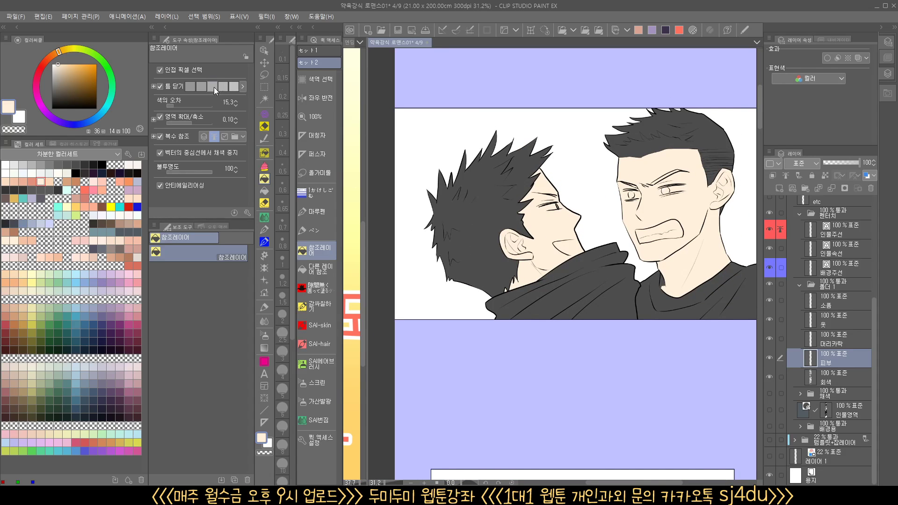
Lower the reference-layer fill's gap-closing strength to its third level for the clasped-hands panel
drag(543, 189, 546, 248)
drag(618, 397, 571, 280)
drag(573, 152, 571, 304)
drag(567, 272, 514, 191)
drag(608, 155, 541, 230)
drag(580, 316, 576, 96)
drag(557, 278, 567, 276)
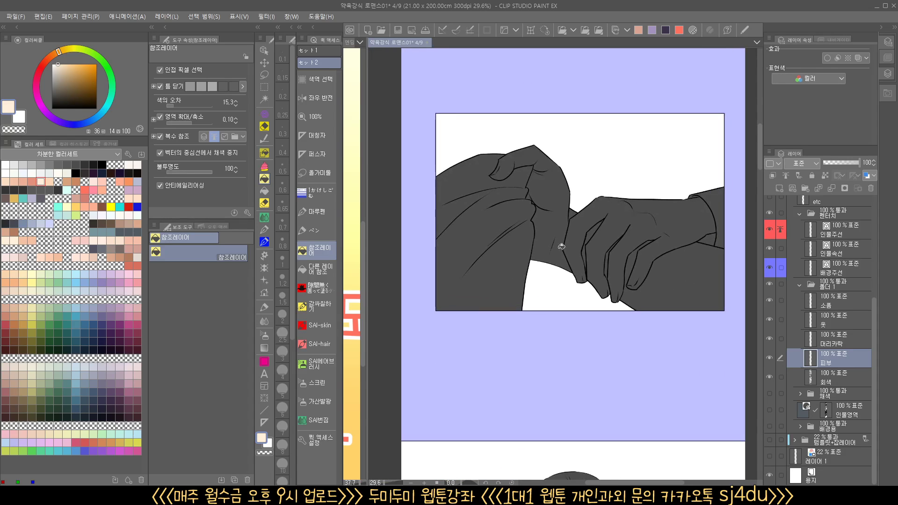
click(560, 249)
click(585, 259)
click(670, 266)
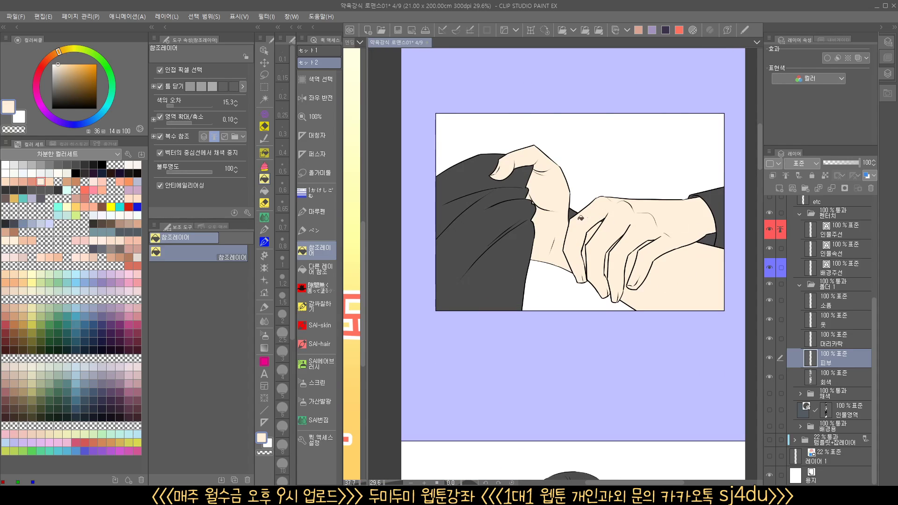
drag(552, 216, 561, 213)
drag(715, 272, 646, 279)
key(ctrl+z)
key(ctrl+z)
key(ctrl+z)
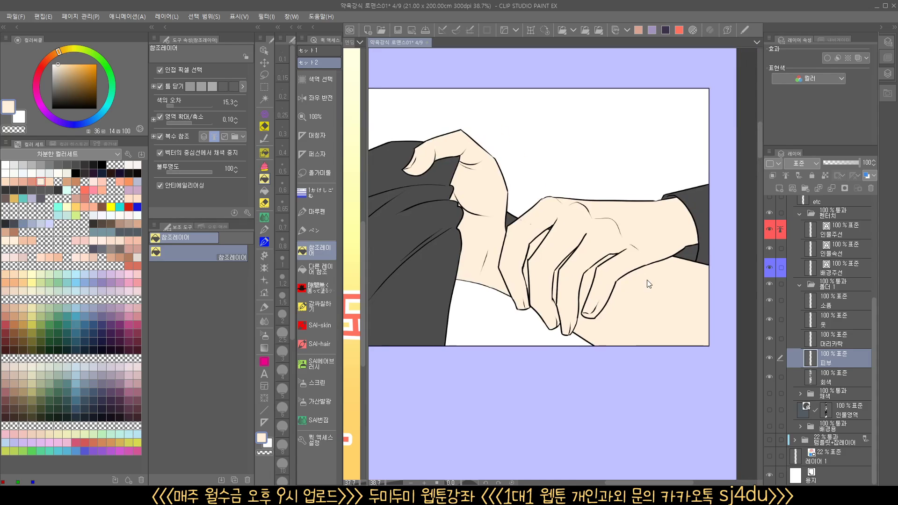
key(ctrl+z)
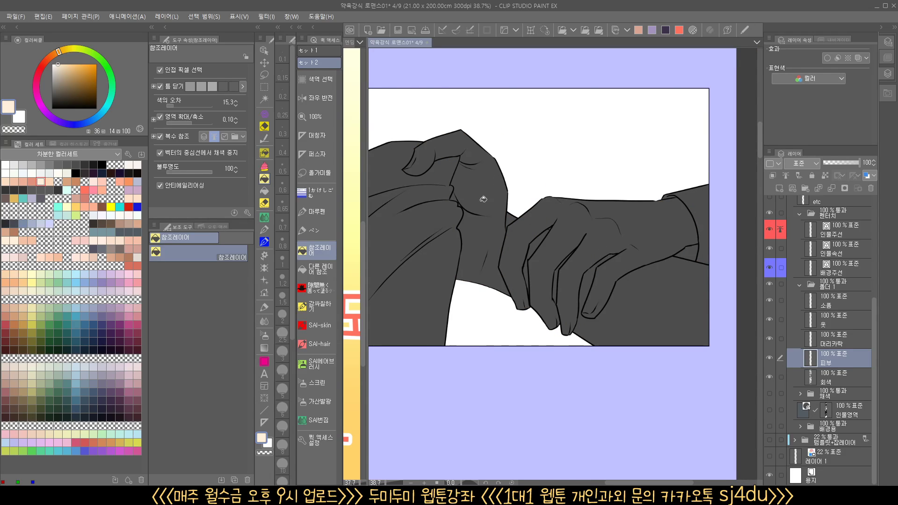
Fill both hands and the adjoining arm areas in the framed hand-grab panel with the pale skin tone
click(489, 240)
click(517, 247)
click(675, 320)
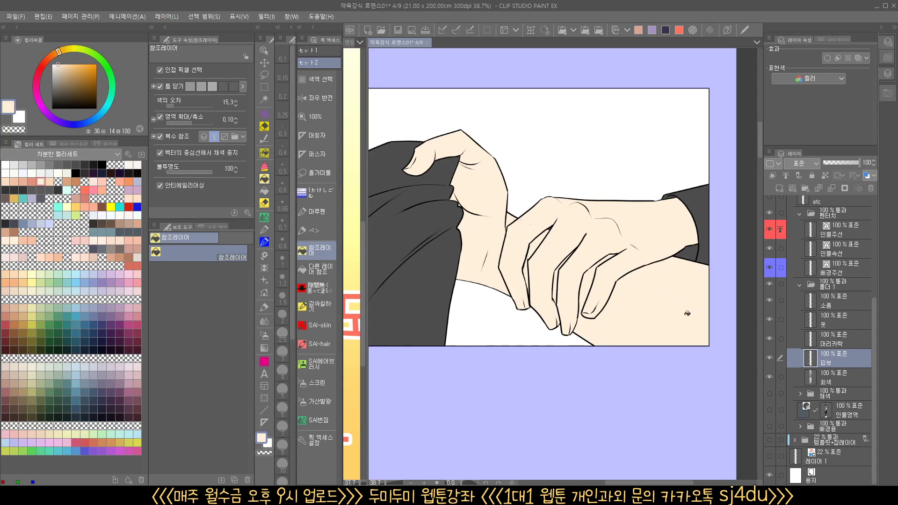
scroll(668, 326, down, 2)
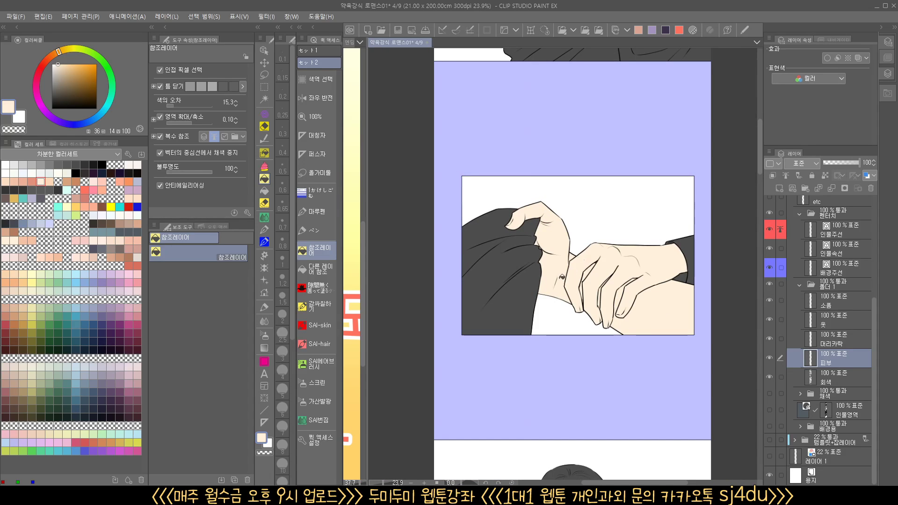
Fill the face, ear and neck of the spiky-haired foreground man beside the long-haired character with the pale skin tone
drag(661, 331, 600, 101)
drag(507, 286, 533, 287)
click(456, 324)
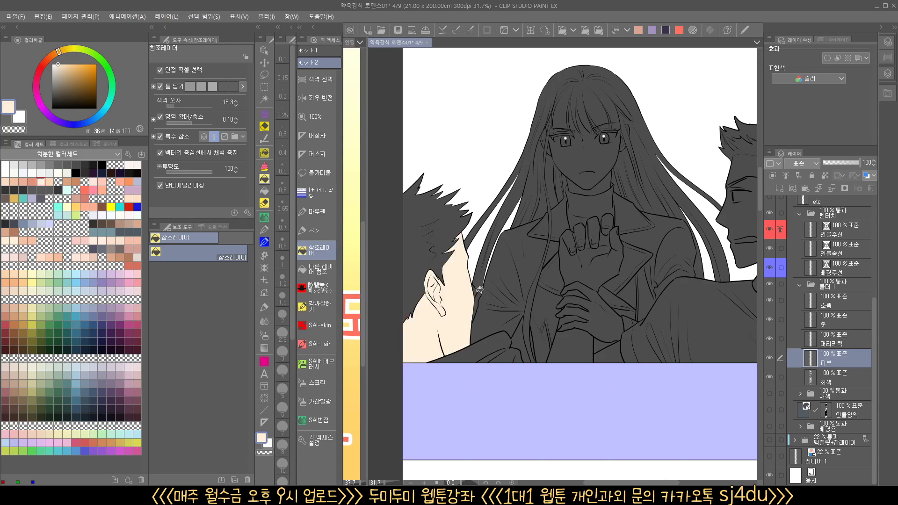
click(477, 290)
Undo the skin fill that spills into the long hair and lasso around the character's face to limit the fill
click(596, 184)
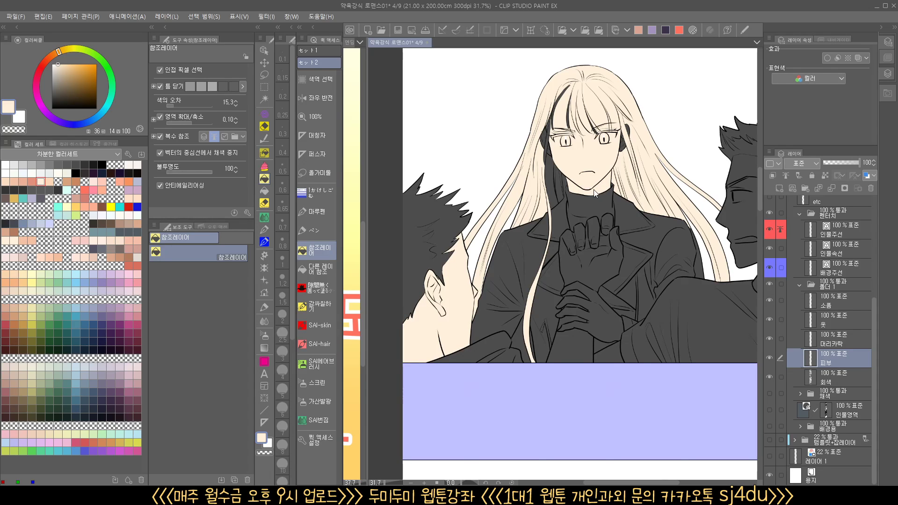
key(ctrl+z)
drag(575, 150, 525, 216)
click(265, 78)
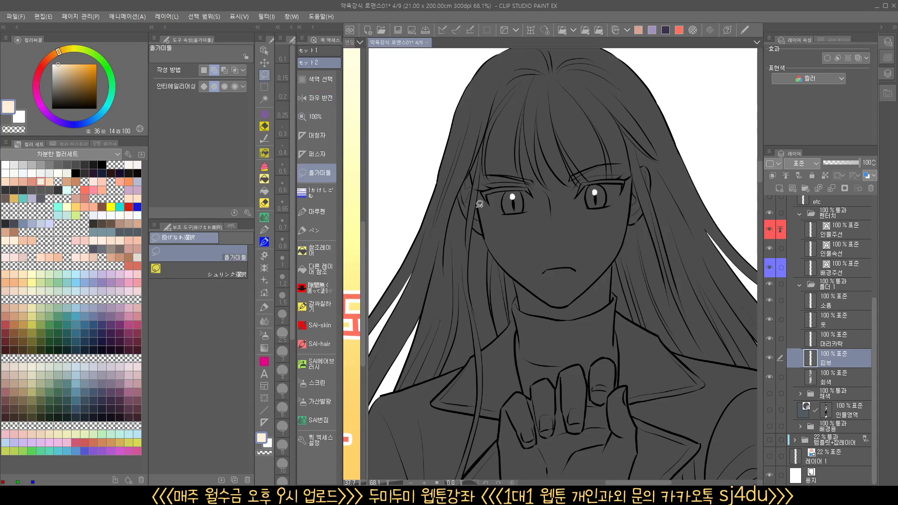
mouse_move(484, 258)
mouse_down()
mouse_move(473, 134)
mouse_move(662, 162)
mouse_up()
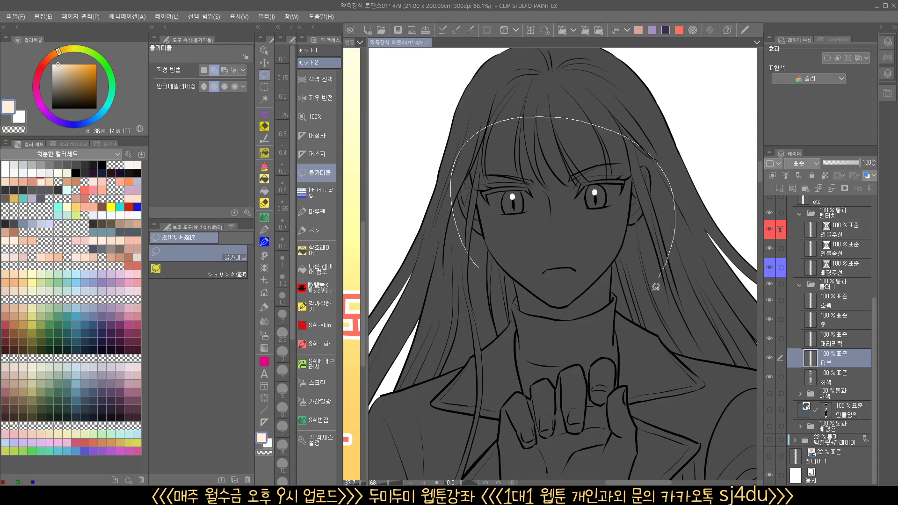
drag(543, 336, 481, 266)
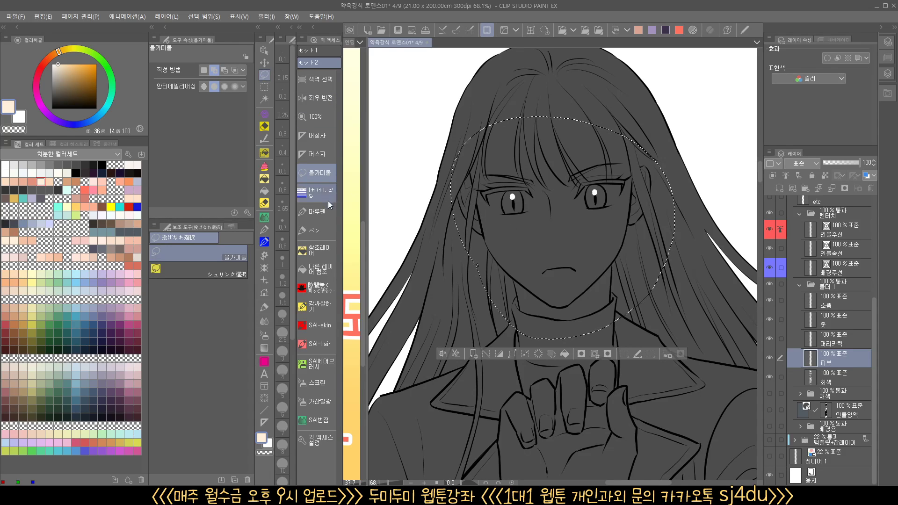
Fill the long-haired character's face, ears and neck inside the selection with the pale skin tone, and deselect
click(322, 252)
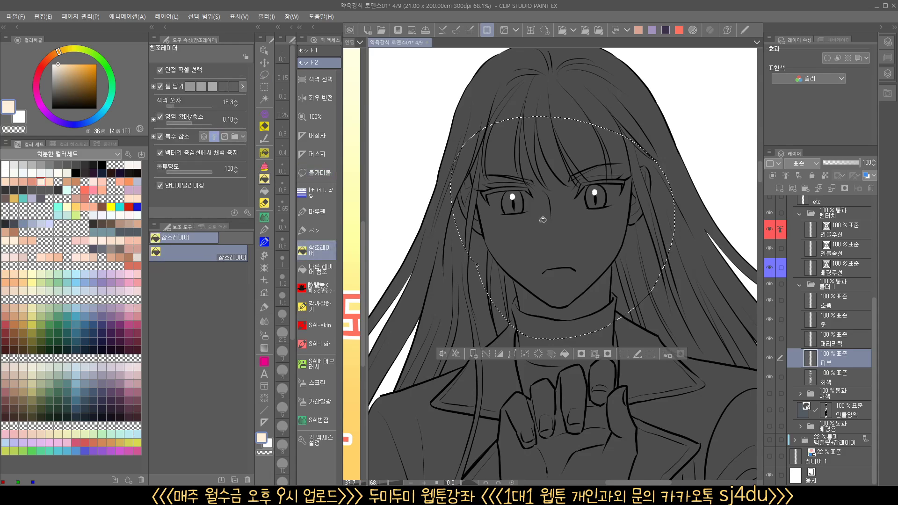
click(560, 243)
click(598, 292)
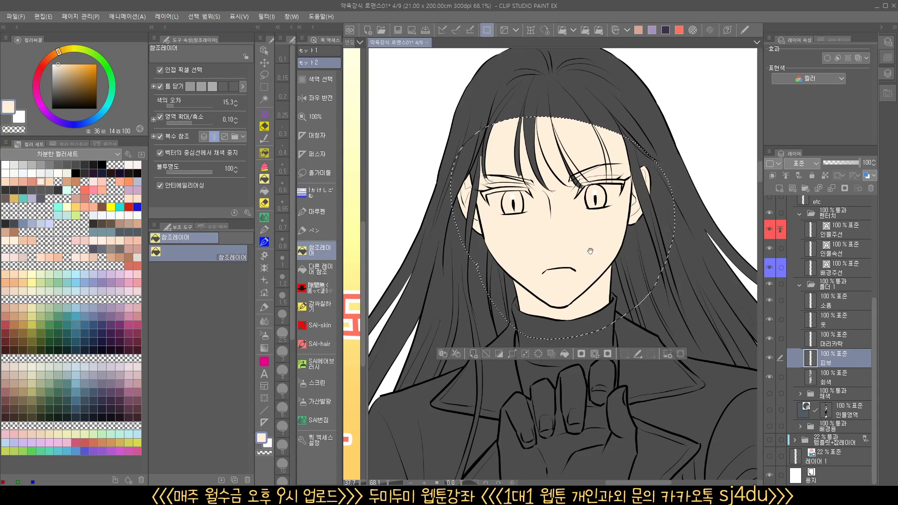
drag(590, 251, 573, 264)
key(ctrl+d)
Fill the long-haired character's raised hand and the hand gripping its wrist with the pale skin tone
scroll(585, 248, down, 5)
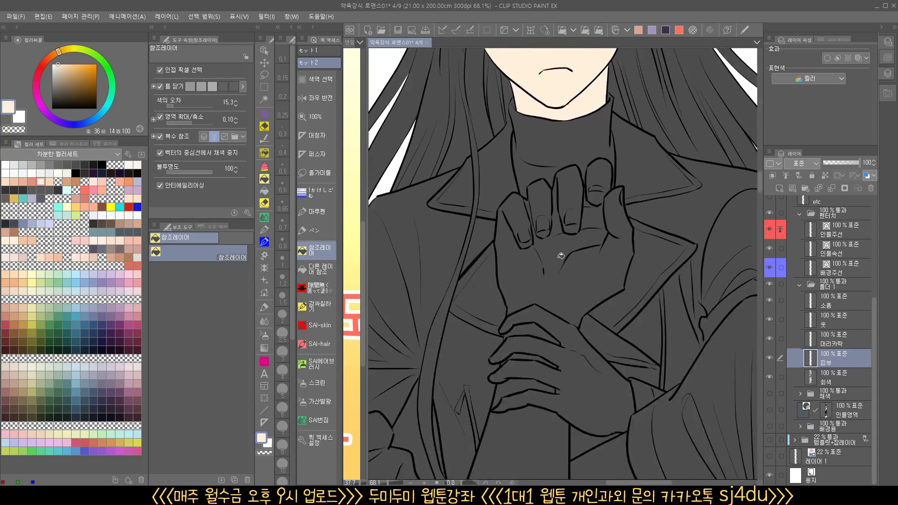
click(579, 220)
click(561, 335)
click(524, 439)
drag(586, 400, 580, 206)
Fill the remaining exposed skin areas around the long-haired character with the pale skin tone
scroll(580, 205, down, 3)
drag(568, 281, 488, 348)
click(515, 313)
drag(611, 283, 552, 345)
click(630, 199)
click(645, 280)
mouse_move(611, 194)
mouse_down()
mouse_move(641, 197)
mouse_move(618, 197)
mouse_up()
Fill the hand below the spiky-haired figure in the close-up panel with the pale skin tone
drag(555, 299, 608, 262)
drag(608, 383, 580, 95)
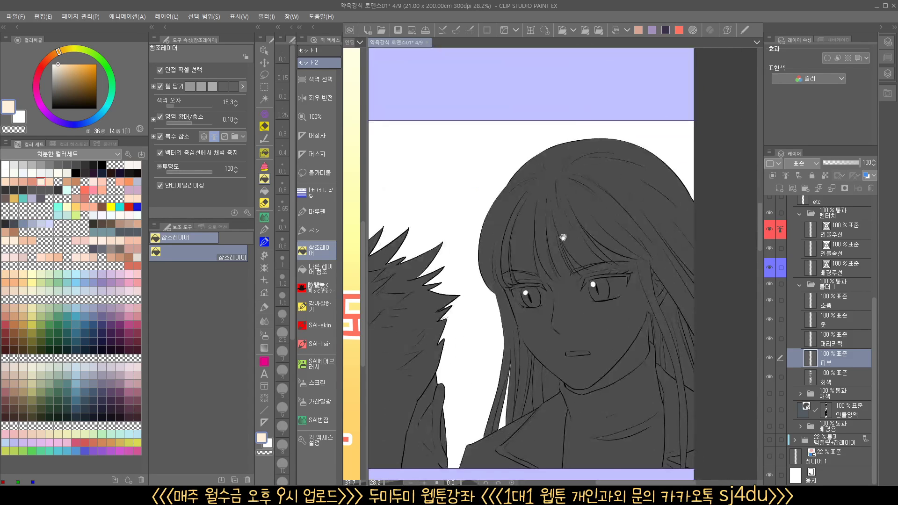
drag(570, 381, 575, 276)
click(440, 339)
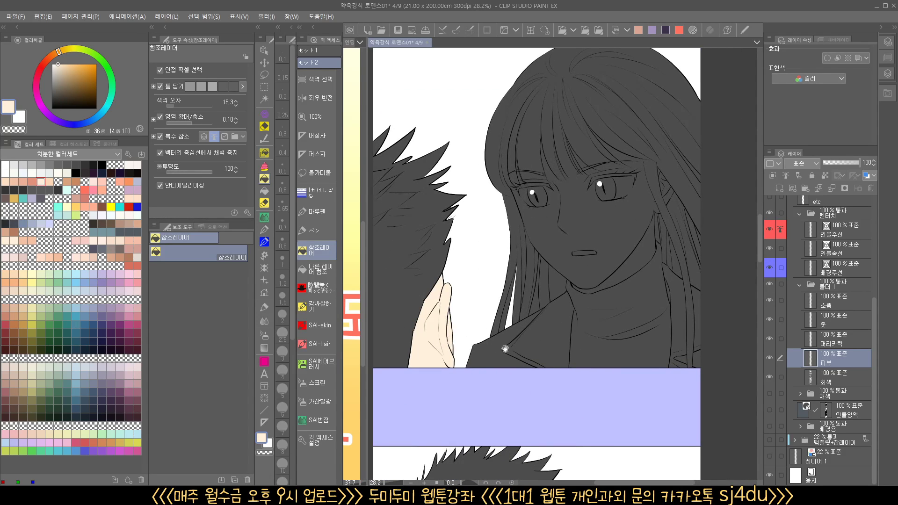
Lasso the long-haired character's face in the close-up beside the hand, fill the face and ear areas with the pale skin tone, and deselect
drag(505, 349, 443, 360)
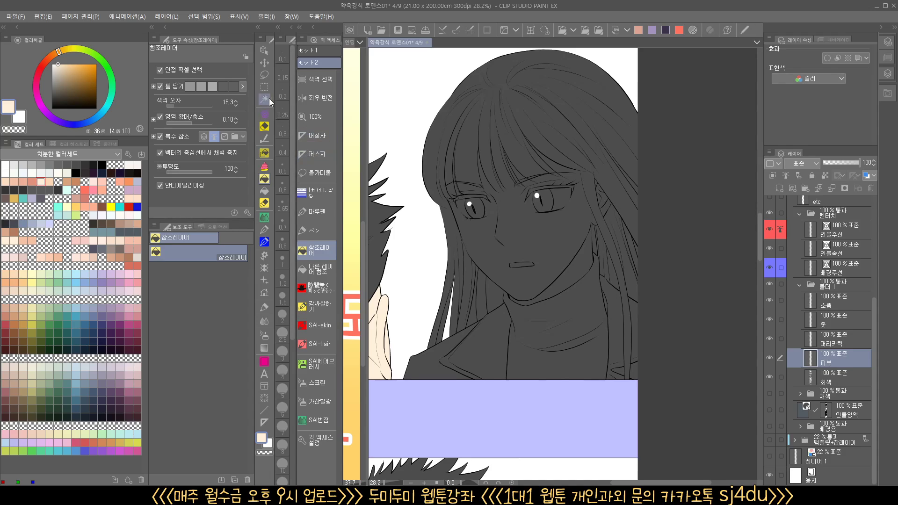
click(262, 77)
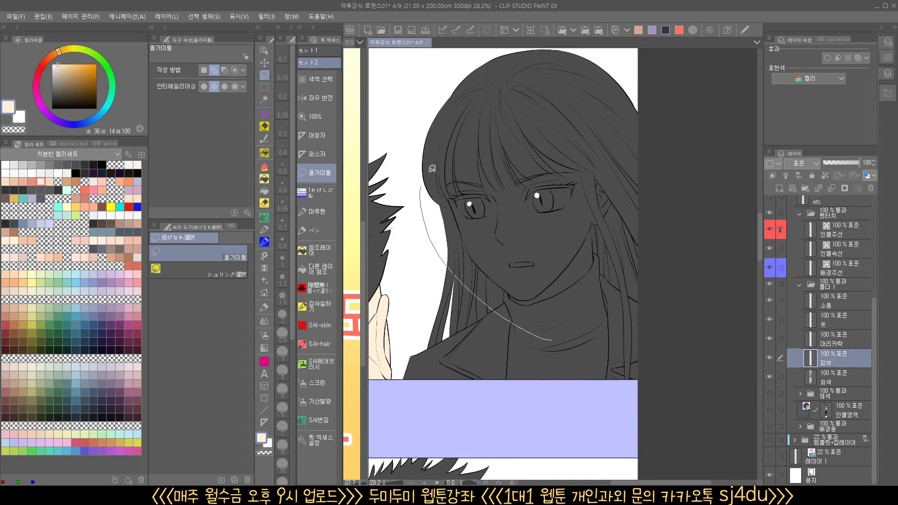
mouse_move(611, 139)
mouse_down()
mouse_move(562, 339)
mouse_move(547, 344)
mouse_up()
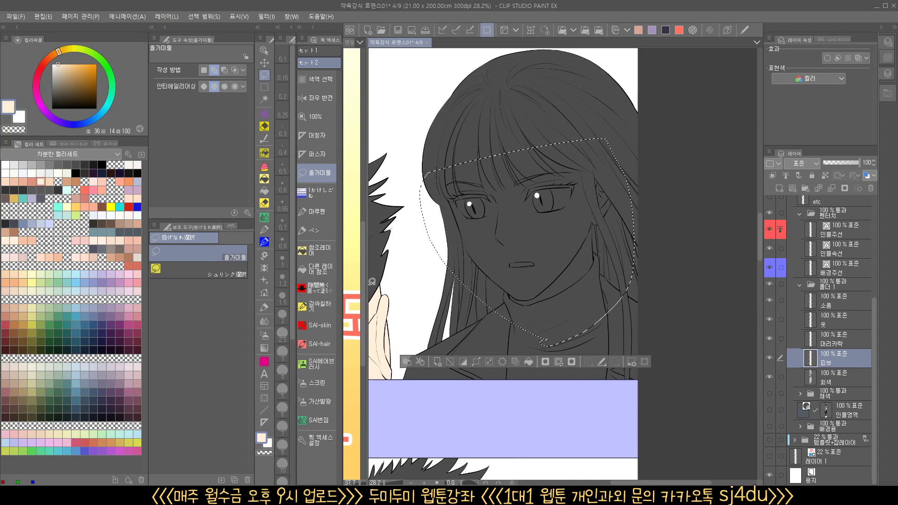
click(316, 250)
click(522, 225)
click(571, 269)
click(591, 199)
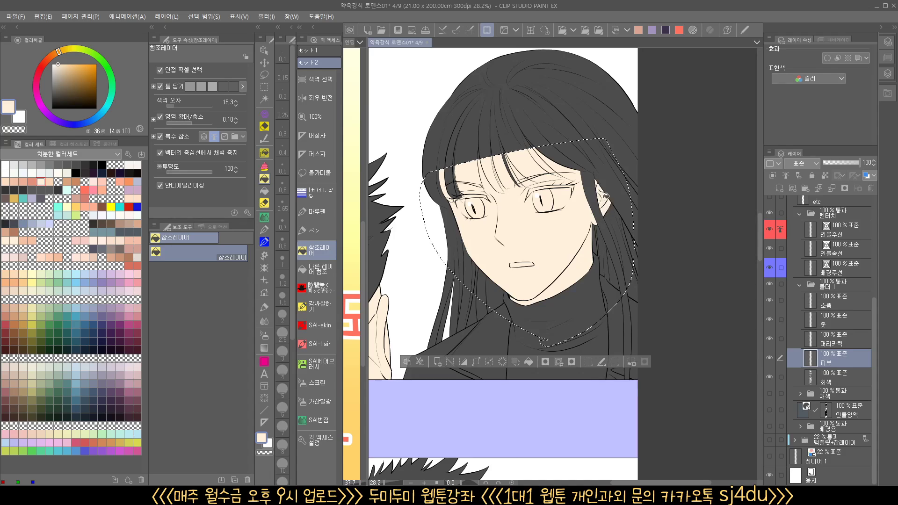
click(456, 193)
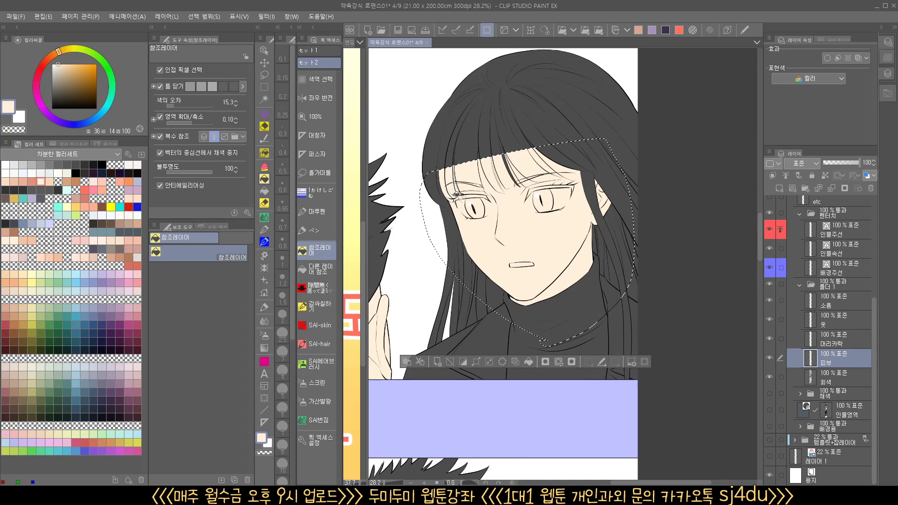
scroll(572, 233, down, 2)
key(ctrl+d)
Fill the sweating spiky-haired man's face, ear and neck with the pale skin tone in the panel below
scroll(594, 280, down, 5)
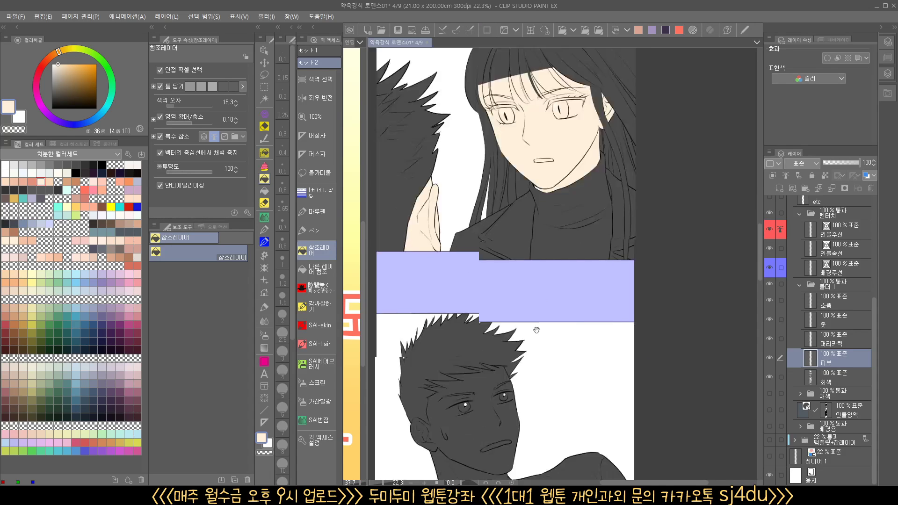
click(527, 249)
click(523, 302)
scroll(580, 346, down, 4)
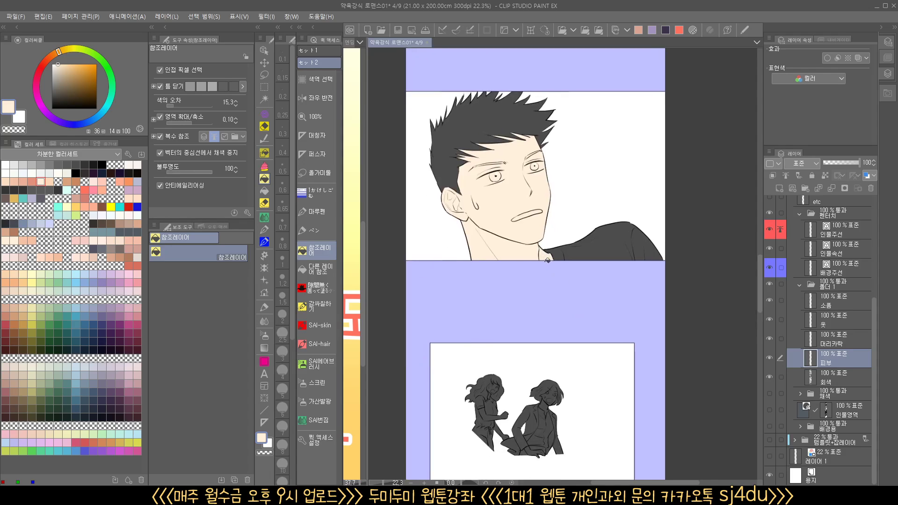
Fill the small wavy-haired figure's face, neck and both arms with the pale skin tone
drag(559, 282, 559, 244)
drag(503, 280, 540, 271)
click(463, 140)
click(449, 170)
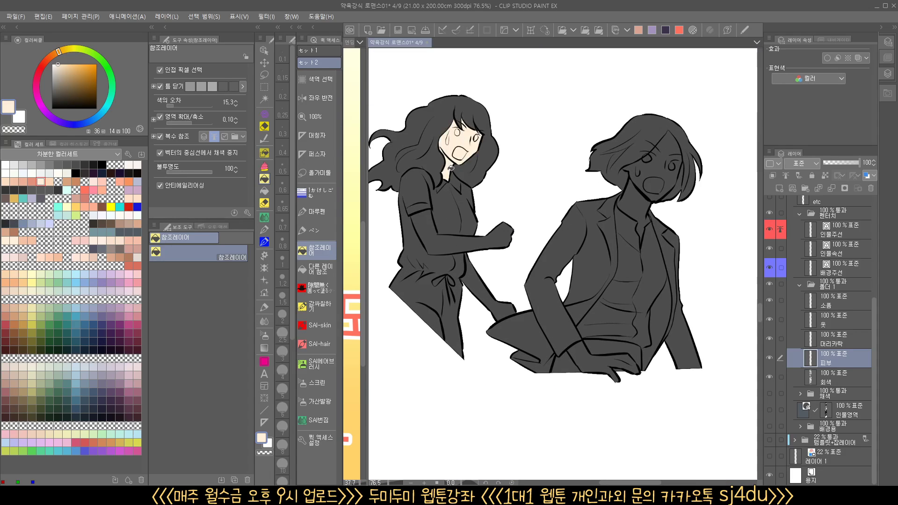
click(451, 239)
click(480, 283)
Fill the jacketed short-haired figure's face, neck and hand with the pale skin tone
drag(629, 281, 617, 208)
click(612, 189)
click(589, 232)
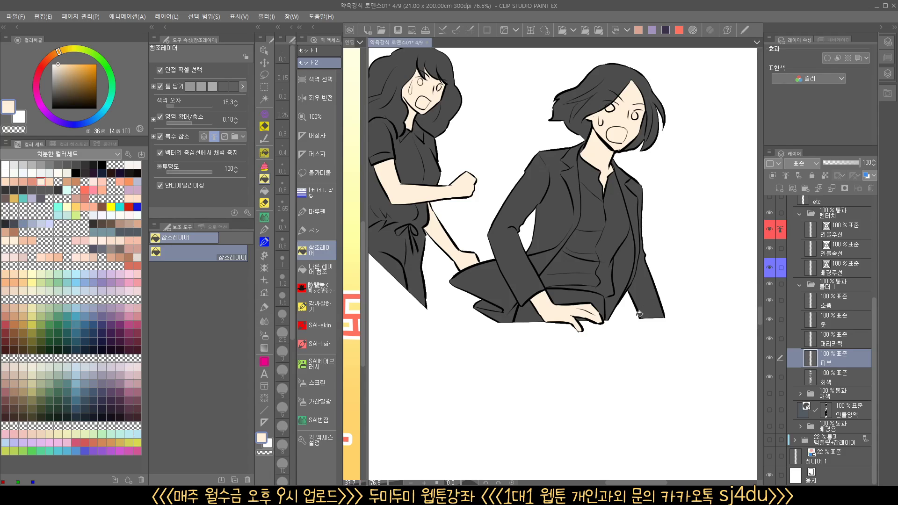
scroll(621, 321, down, 2)
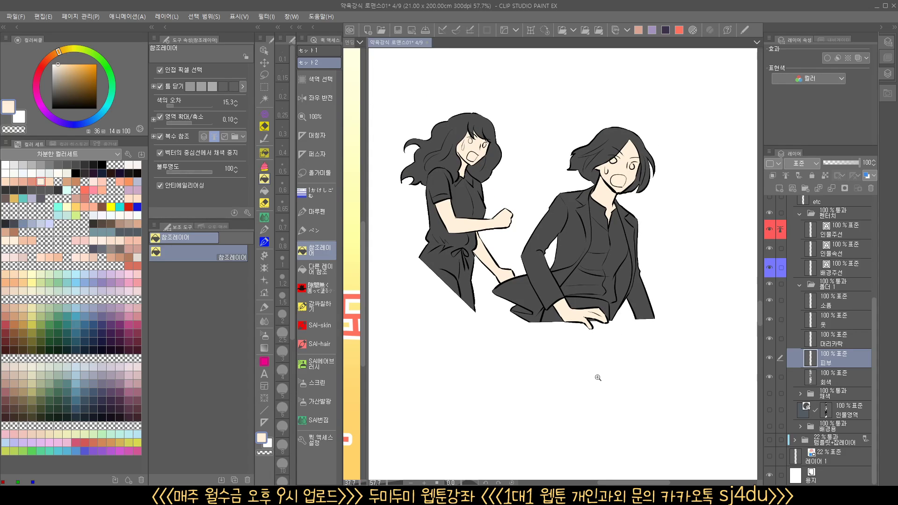
Fill the raised fist, its forearm and the hand gripping the wrist with the pale skin tone in the arm close-up
drag(602, 416, 635, 93)
drag(594, 381, 592, 84)
scroll(595, 236, down, 3)
scroll(596, 235, down, 1)
drag(643, 236, 629, 223)
drag(637, 159, 632, 257)
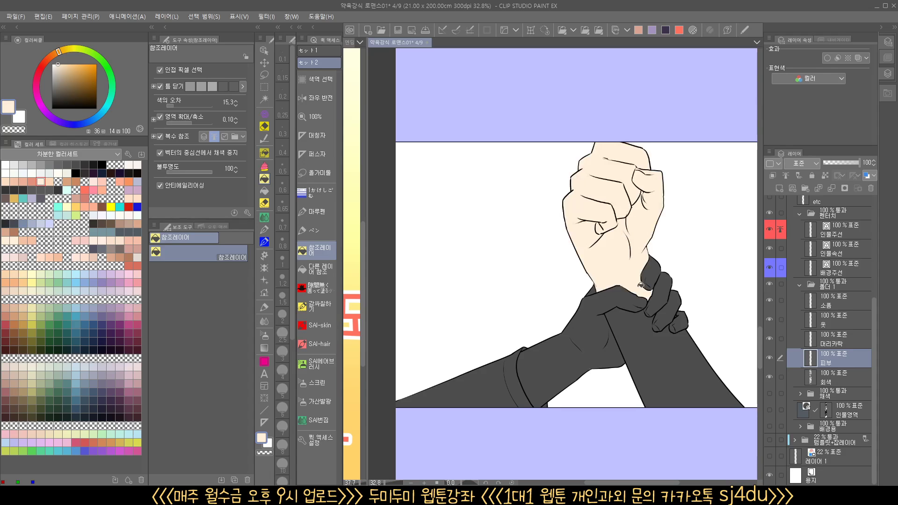
drag(638, 296, 643, 332)
drag(652, 272, 678, 329)
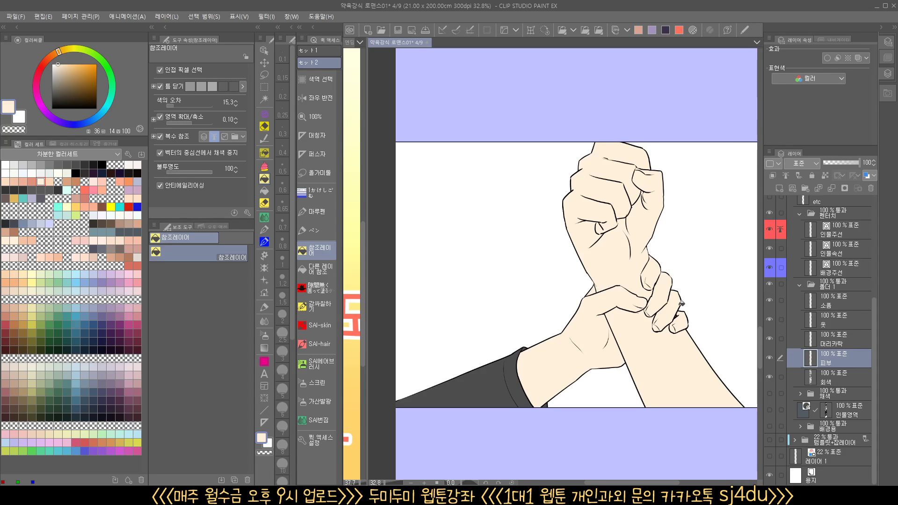
scroll(678, 323, up, 5)
scroll(691, 262, down, 5)
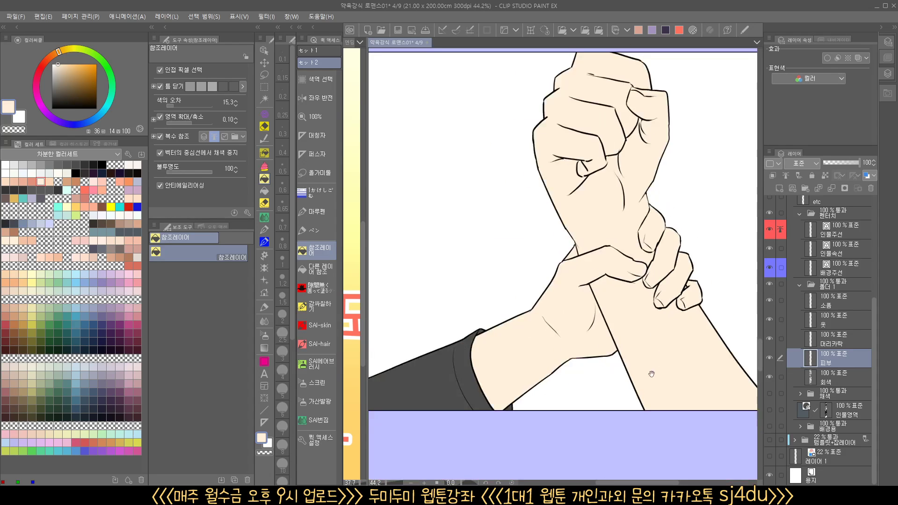
Fill the shouting man's face and neck, his raised fist and forearm, and the hand gripping his wrist with the pale skin tone
drag(651, 375, 668, 192)
drag(592, 410, 582, 150)
click(640, 264)
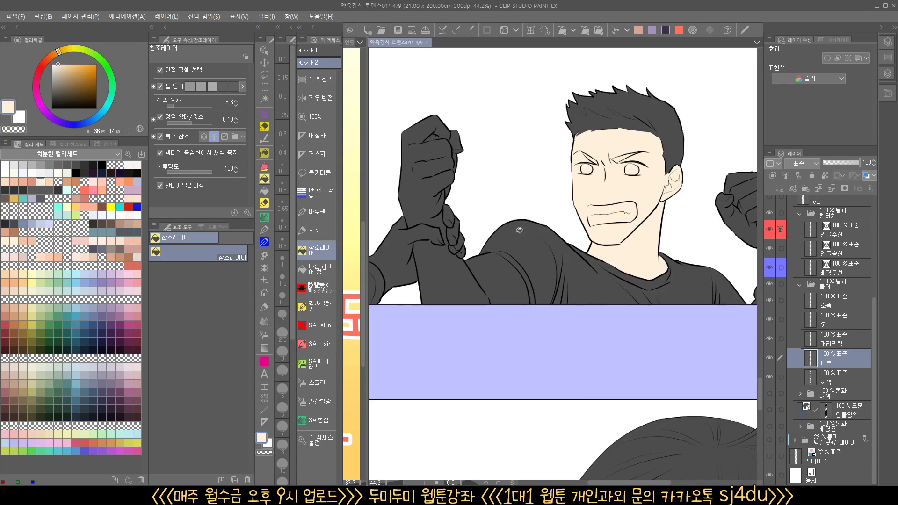
click(433, 205)
click(450, 218)
click(461, 240)
click(403, 248)
click(456, 153)
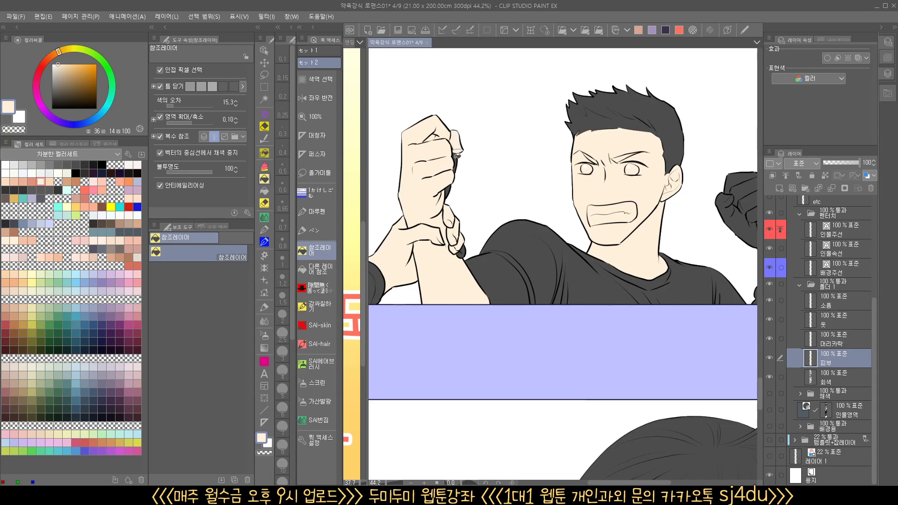
Fill the shouting man's other raised fist and forearm and the frightened background character's face with the pale skin tone
drag(667, 260, 508, 262)
click(646, 285)
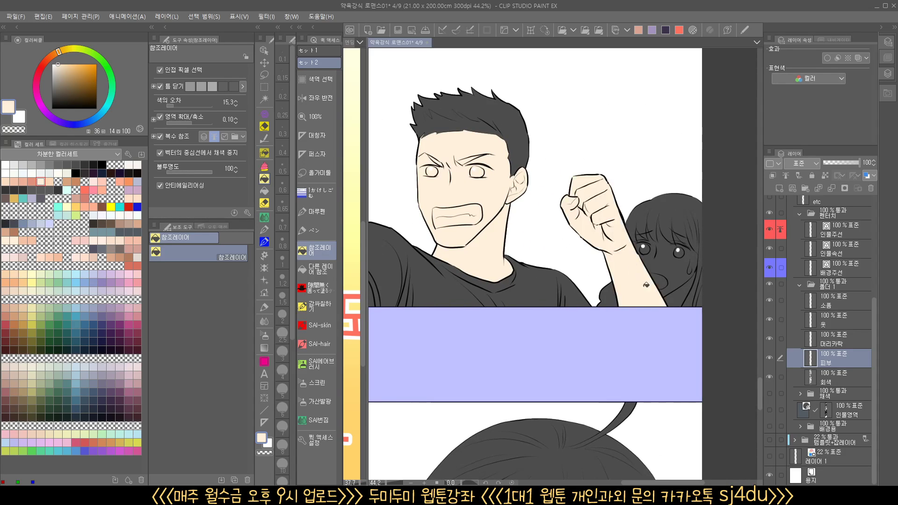
click(678, 270)
click(683, 294)
drag(629, 316, 615, 343)
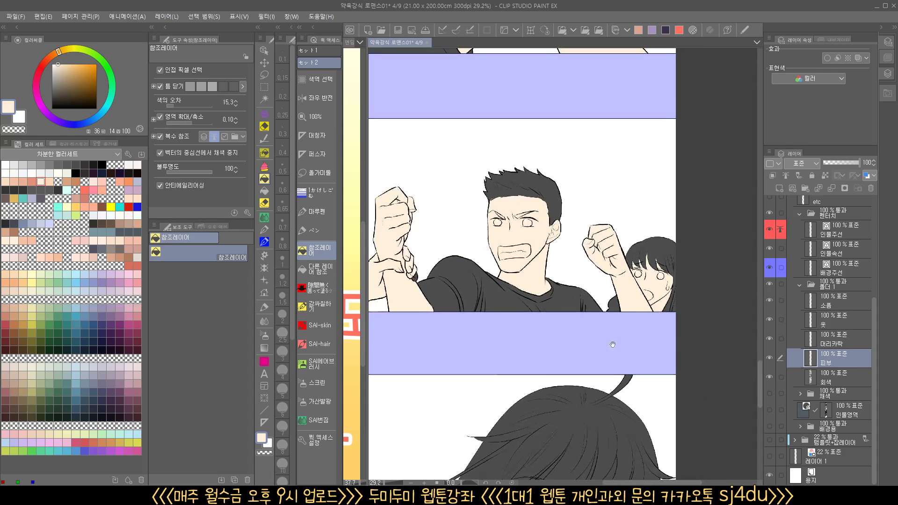
Fill the open palm and the forearm crossing in front of the long-haired character with the pale skin tone in the last panel
drag(489, 400, 592, 363)
drag(512, 241, 525, 234)
drag(612, 421, 471, 122)
drag(621, 390, 561, 288)
drag(557, 337, 601, 274)
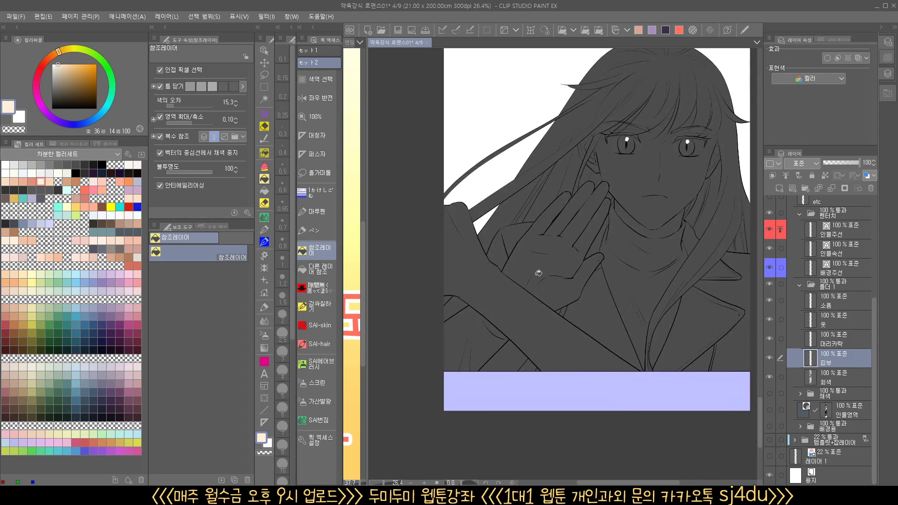
click(538, 273)
click(531, 335)
drag(539, 296, 560, 282)
drag(627, 273, 486, 345)
drag(575, 279, 558, 315)
drag(699, 233, 670, 261)
drag(597, 289, 601, 288)
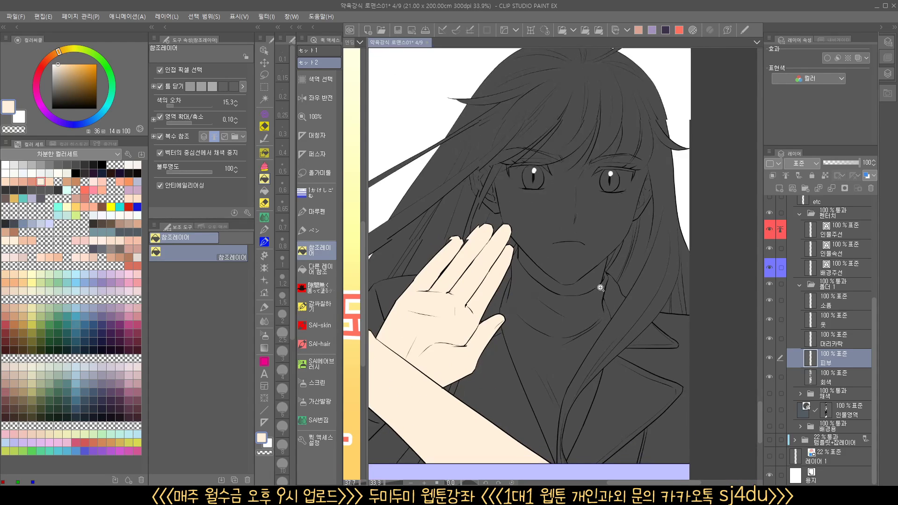
Lasso around the long-haired character's face in the last panel, fill the face, ears and bangs area with the pale skin tone, and deselect
click(264, 76)
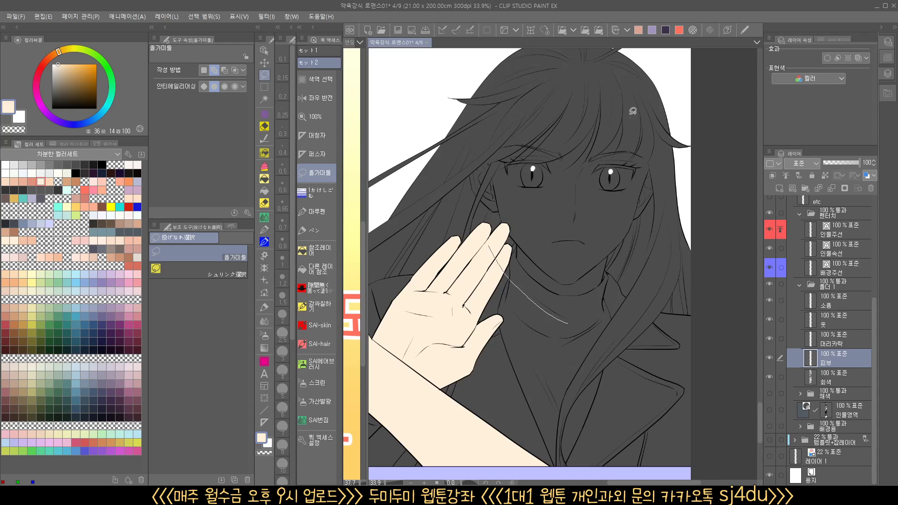
drag(663, 272, 580, 307)
drag(480, 116, 548, 88)
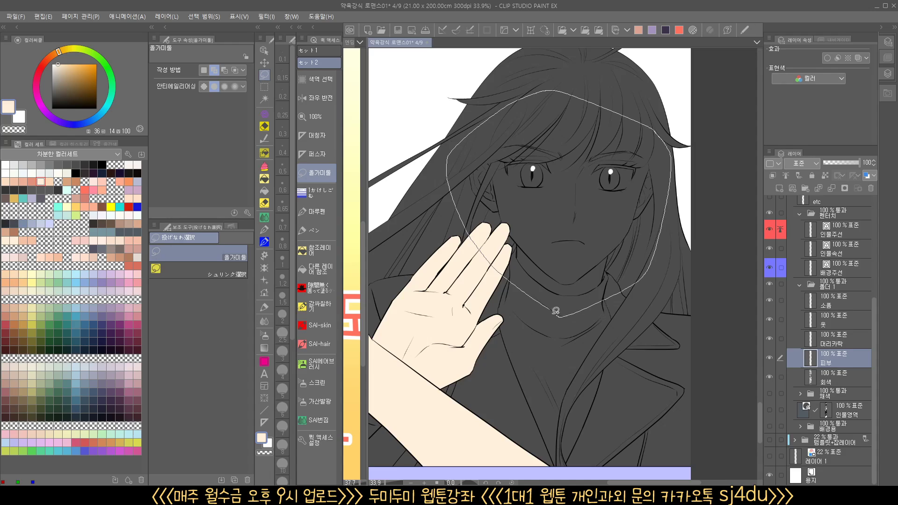
drag(556, 310, 556, 312)
click(317, 250)
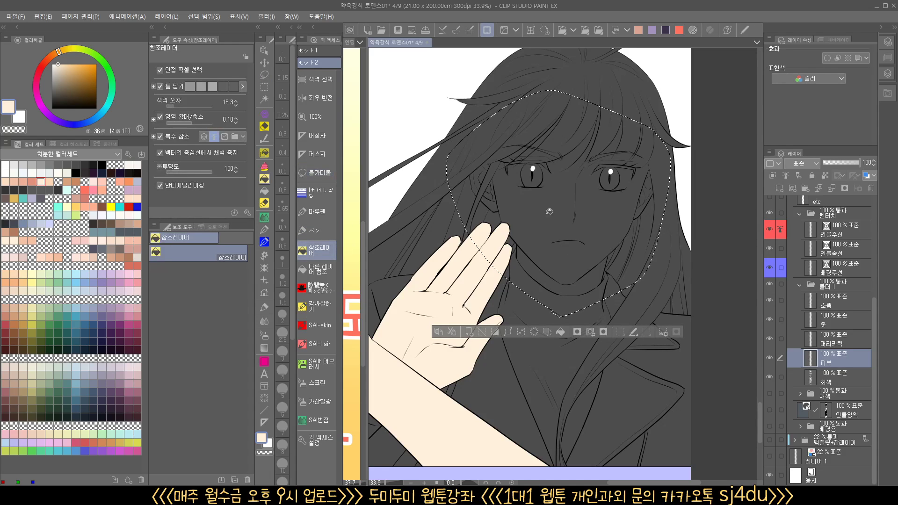
click(550, 211)
click(636, 219)
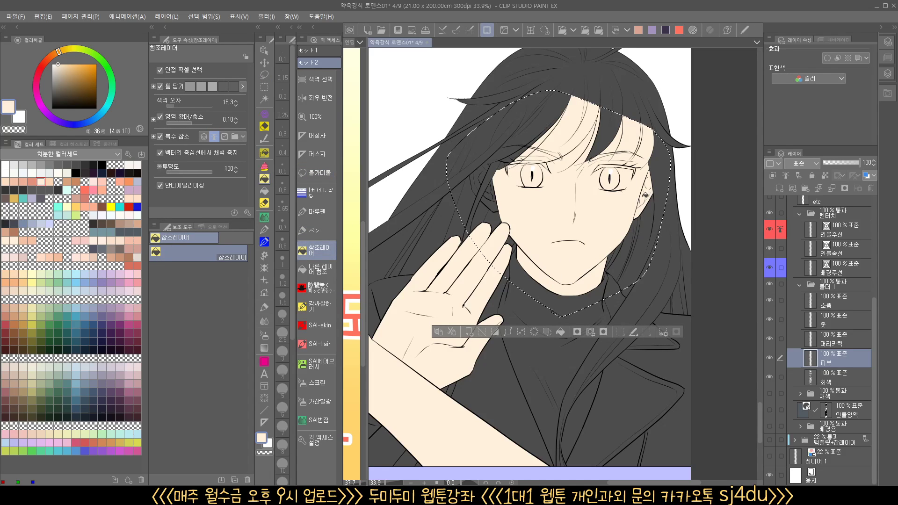
click(490, 197)
click(550, 156)
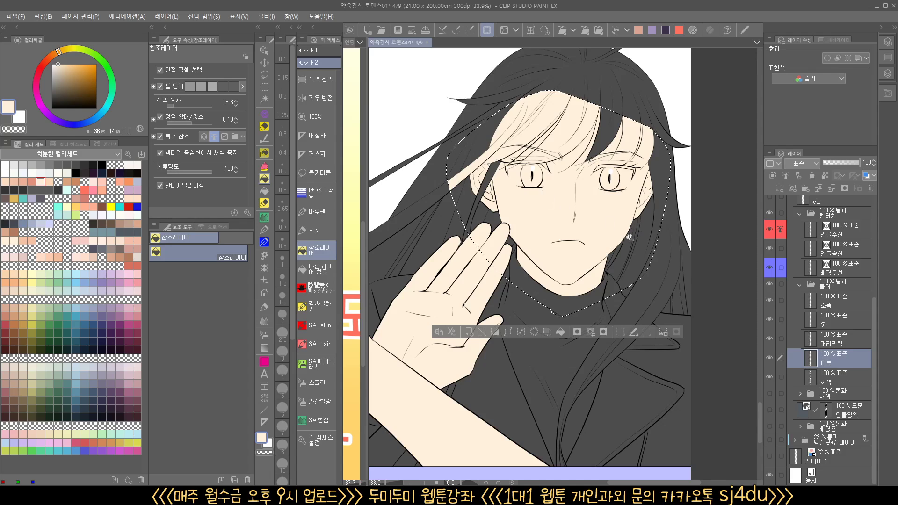
drag(630, 237, 653, 236)
click(608, 139)
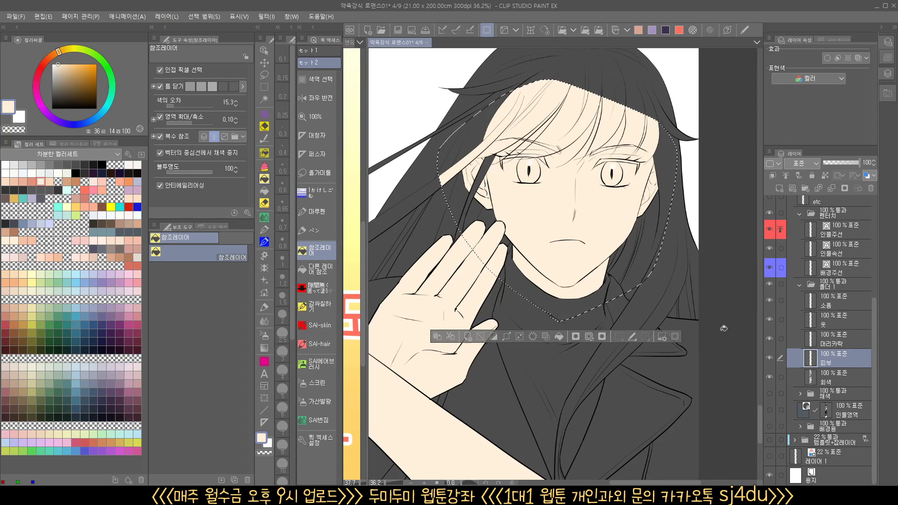
key(ctrl+d)
Make the hair layer (머리카락) active and return to the early panel where the two men confront each other
drag(685, 363, 661, 364)
drag(662, 411, 667, 385)
click(838, 346)
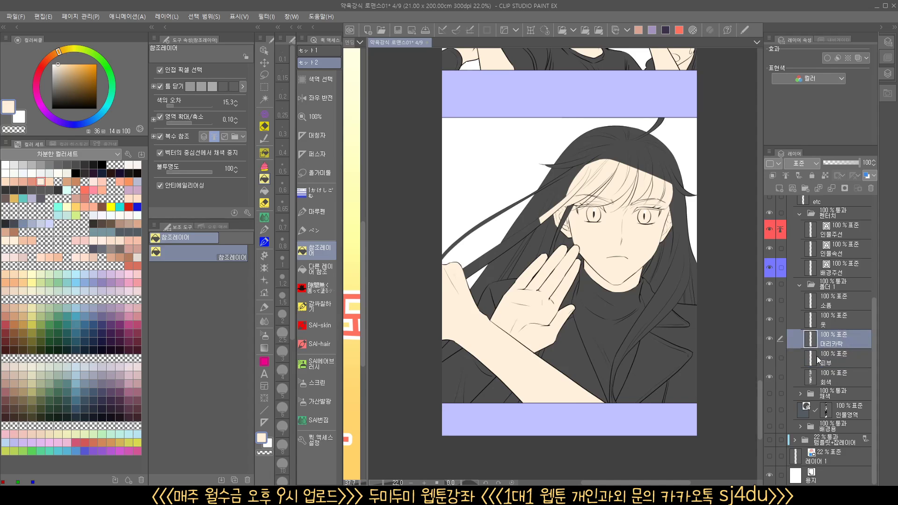
drag(581, 218, 570, 431)
drag(583, 177, 566, 431)
drag(600, 380, 580, 245)
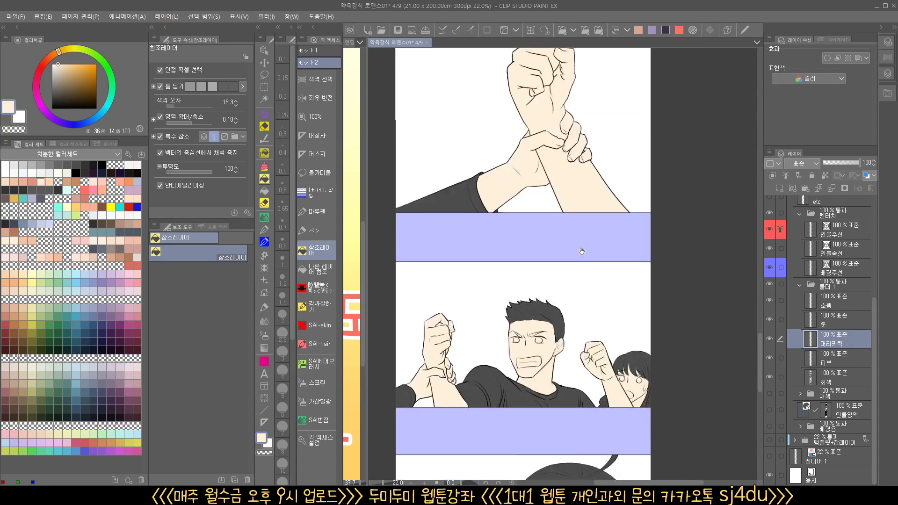
drag(585, 276, 590, 59)
scroll(593, 362, up, 3)
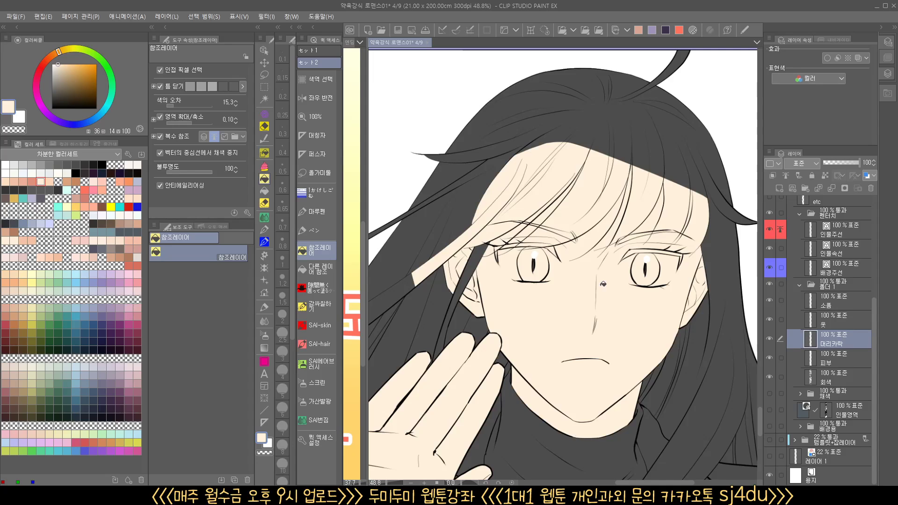
scroll(604, 260, down, 5)
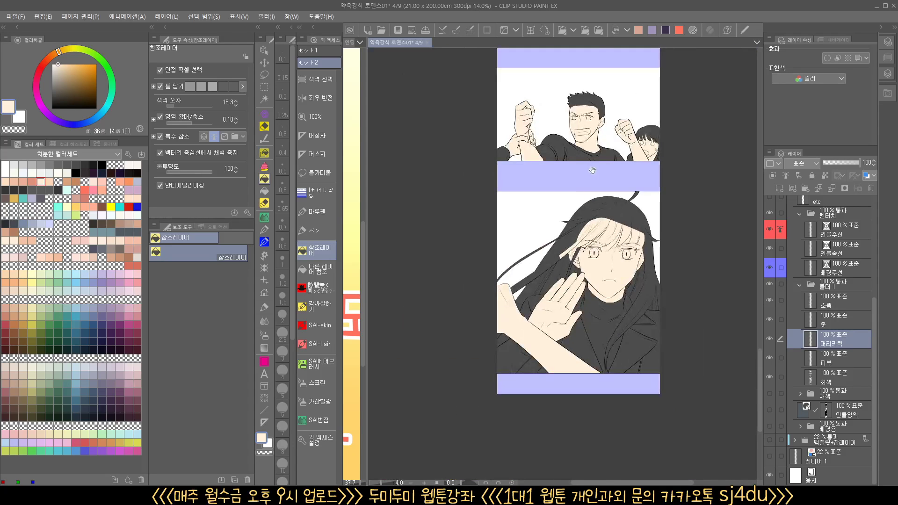
drag(593, 171, 567, 435)
drag(562, 180, 566, 426)
mouse_move(561, 238)
mouse_down()
mouse_move(553, 443)
mouse_move(548, 312)
mouse_up()
drag(533, 186, 539, 387)
drag(543, 243, 541, 348)
scroll(523, 232, up, 3)
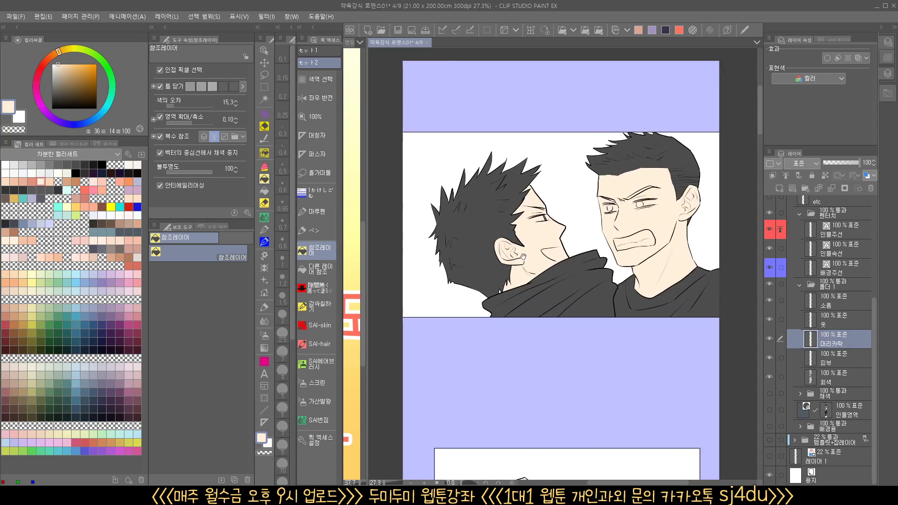
Fill the hair of the spiky-haired man facing away with a dark gray of brightness 40
click(60, 164)
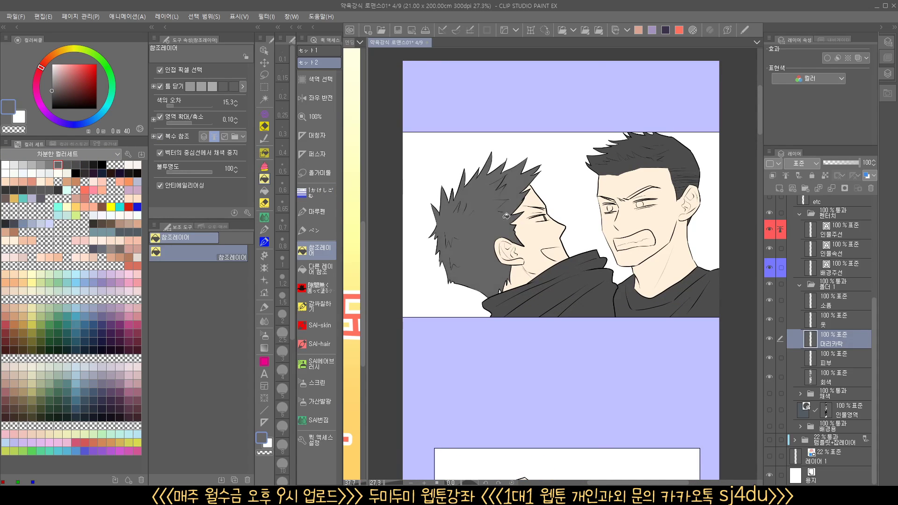
scroll(579, 250, up, 3)
drag(579, 250, 419, 333)
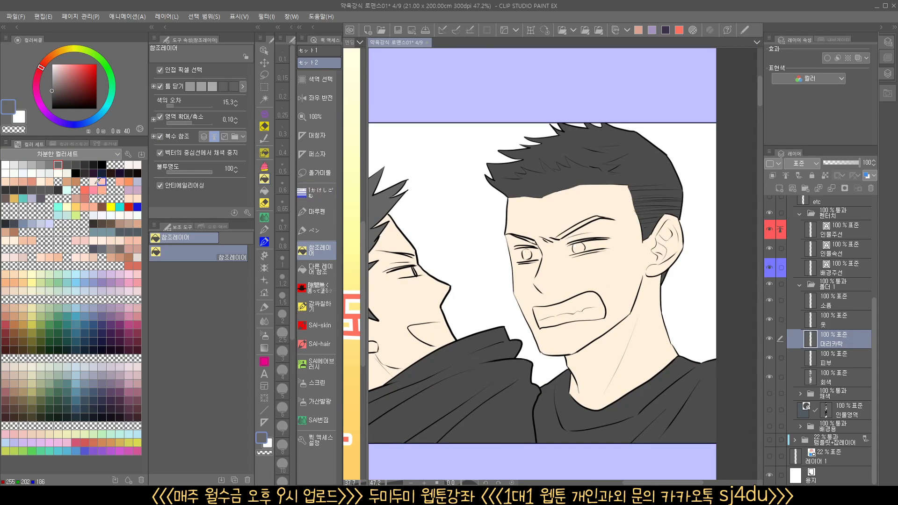
Fill the shouting man's hair in the same panel with a near-black gray of brightness 20
click(84, 164)
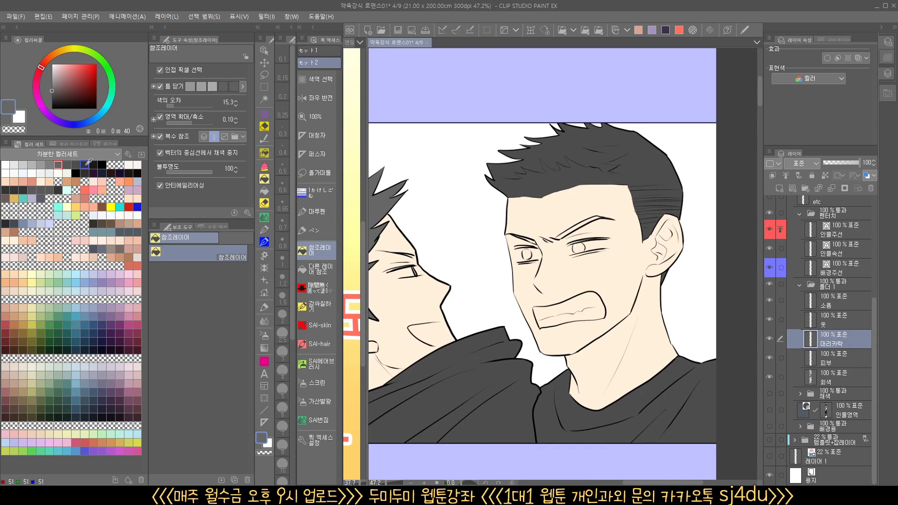
click(573, 159)
scroll(680, 263, down, 3)
drag(600, 371, 606, 297)
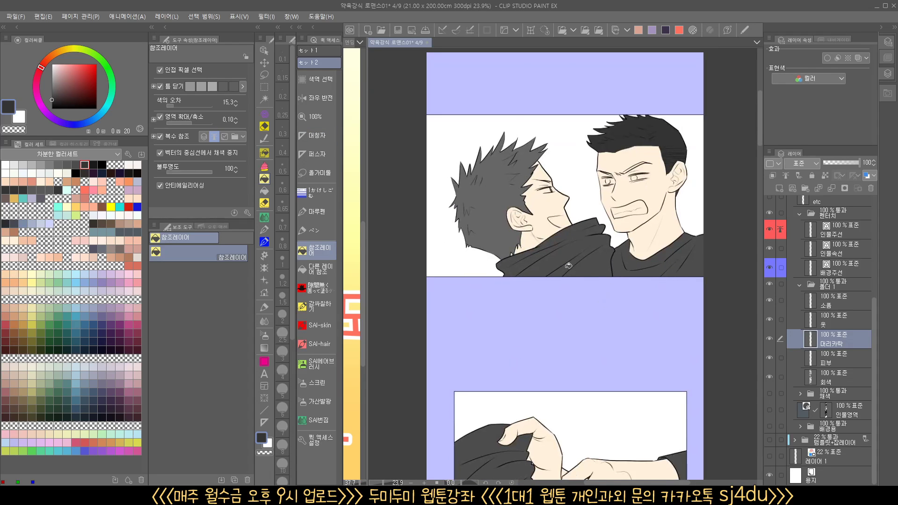
Sample the dark gray of brightness 40 from the spiky-haired man's hair and fill his hair with it in the following panels
alt+click(508, 242)
drag(583, 424, 561, 108)
drag(569, 370, 609, 66)
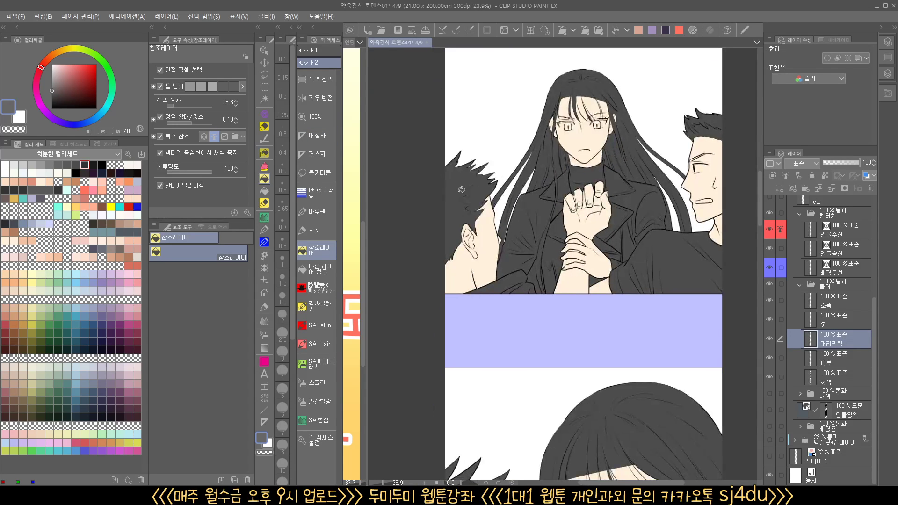
drag(596, 421, 605, 48)
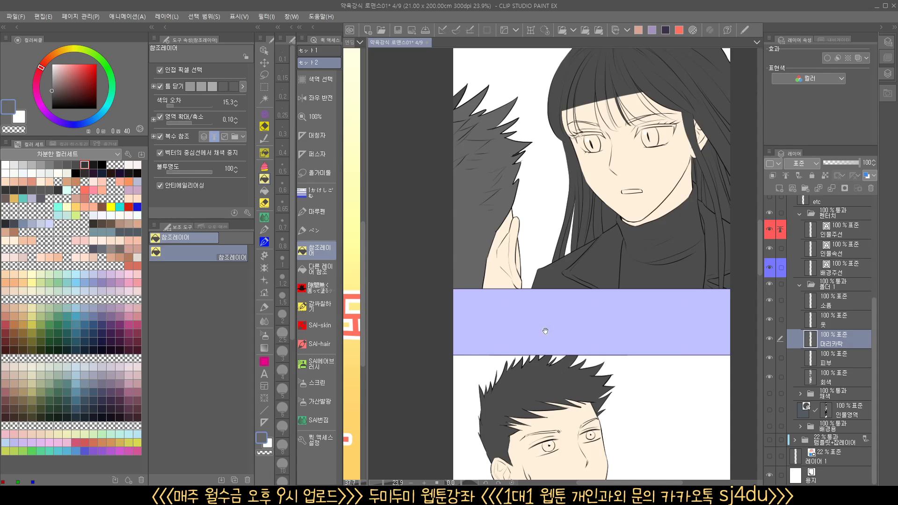
drag(534, 385, 533, 207)
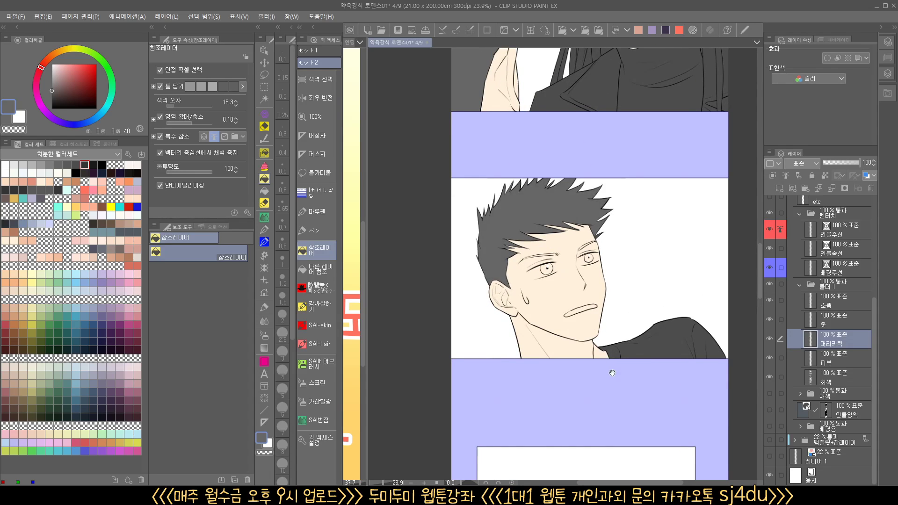
drag(610, 387, 588, 39)
drag(533, 364, 506, 70)
drag(510, 389, 526, 157)
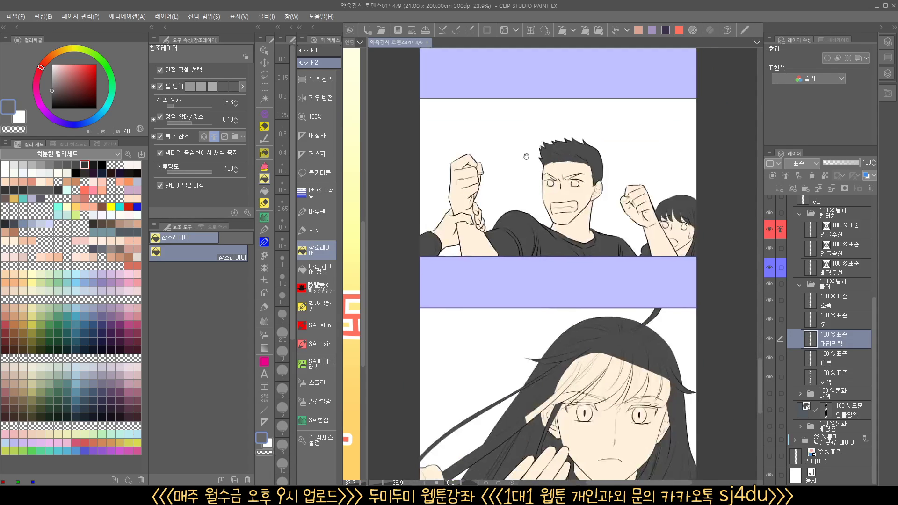
drag(548, 351, 541, 19)
Sample the brightness 20 gray from the shouting man's hair in the early panel and fill his hair in the wrist-grab panel
drag(560, 84, 556, 323)
drag(578, 73, 554, 463)
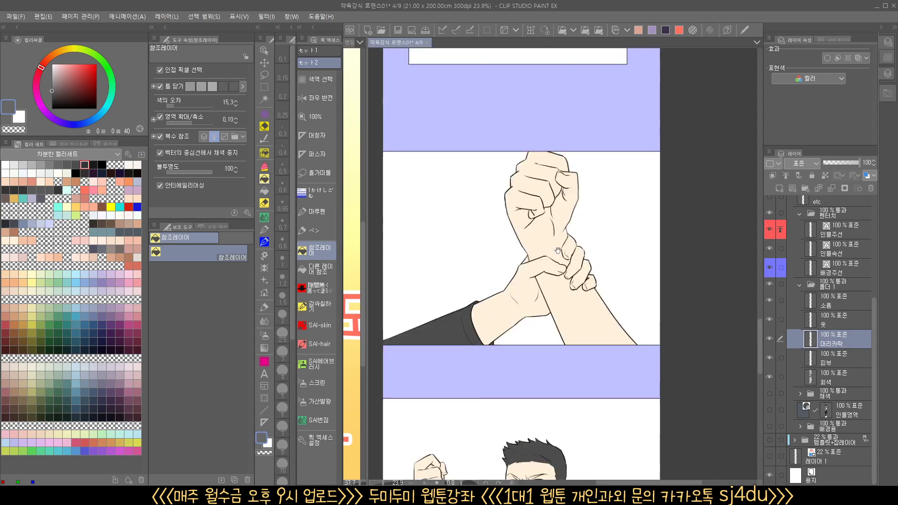
drag(558, 251, 553, 355)
drag(551, 63, 534, 351)
drag(551, 61, 543, 431)
drag(539, 89, 535, 449)
drag(564, 126, 539, 414)
drag(555, 81, 540, 462)
alt+click(562, 201)
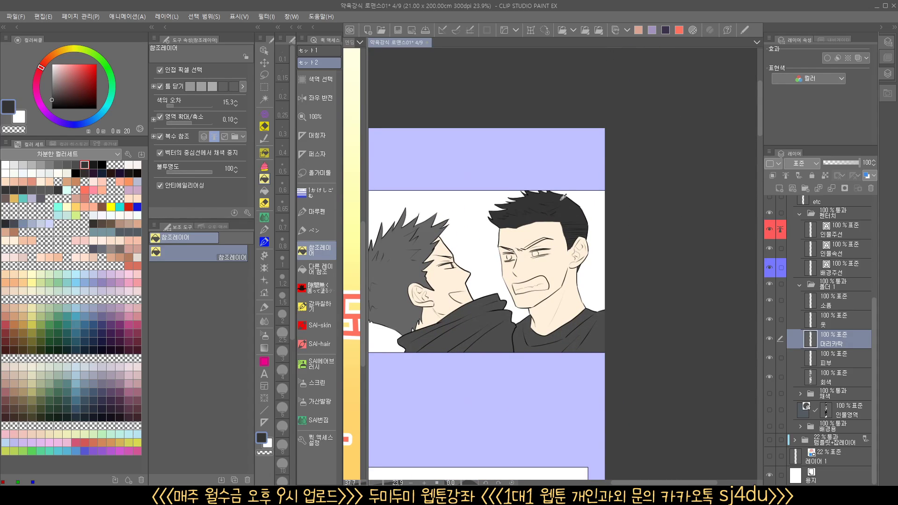
drag(577, 405, 555, 40)
drag(548, 345, 546, 123)
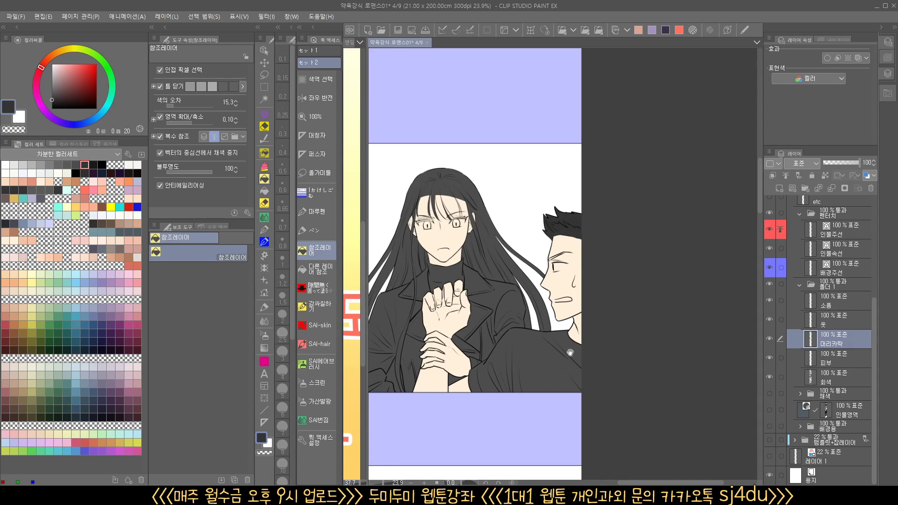
drag(570, 352, 613, 14)
Fill the shouting man's hair with the same near-black gray in the lower panel where the fists are raised
drag(590, 421, 687, 153)
drag(640, 363, 575, 83)
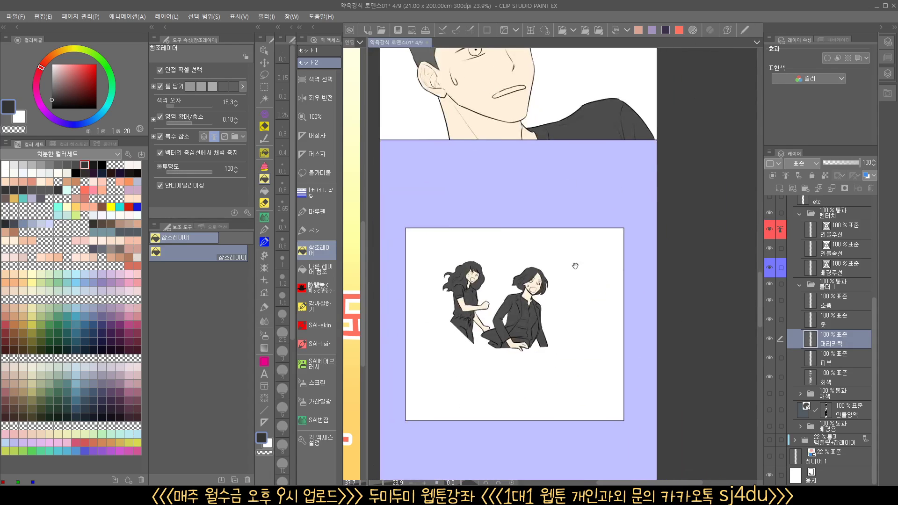
drag(576, 266, 581, 50)
drag(584, 383, 581, 157)
drag(581, 355, 578, 218)
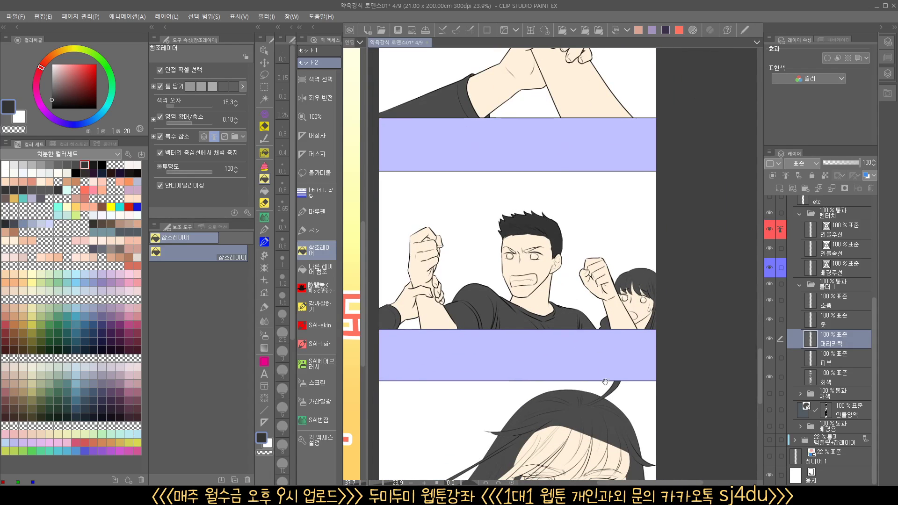
drag(606, 382, 611, 52)
drag(570, 446, 580, 312)
drag(605, 143, 543, 452)
drag(594, 181, 543, 297)
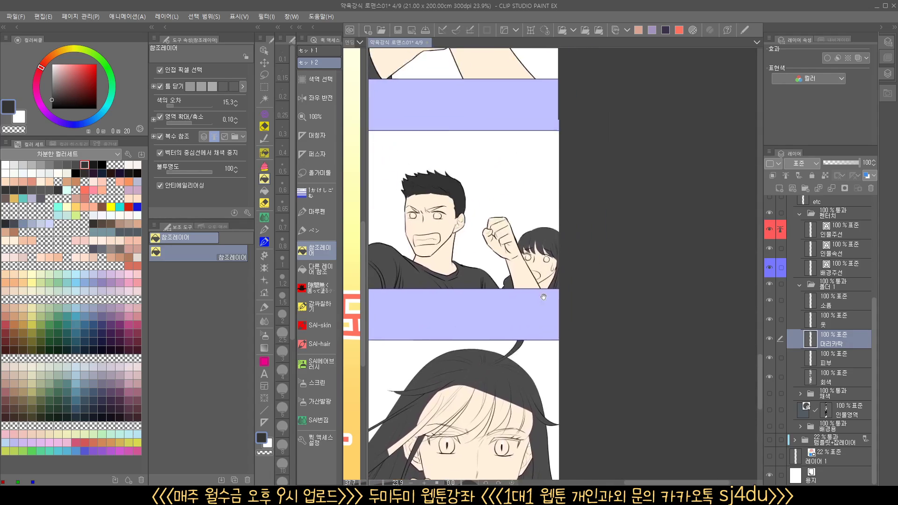
Mix a muted dark mauve with hue 338, saturation 14 and brightness 34 for the long-haired character in the last panel
scroll(474, 227, up, 1)
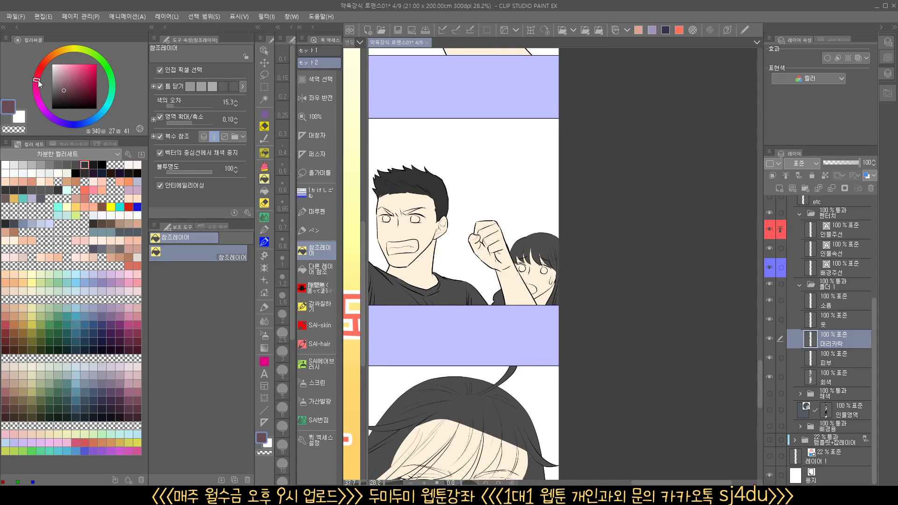
click(38, 80)
click(58, 94)
scroll(549, 285, up, 4)
scroll(547, 294, down, 5)
drag(513, 362, 630, 334)
scroll(655, 352, down, 4)
drag(650, 432, 628, 272)
scroll(603, 281, up, 3)
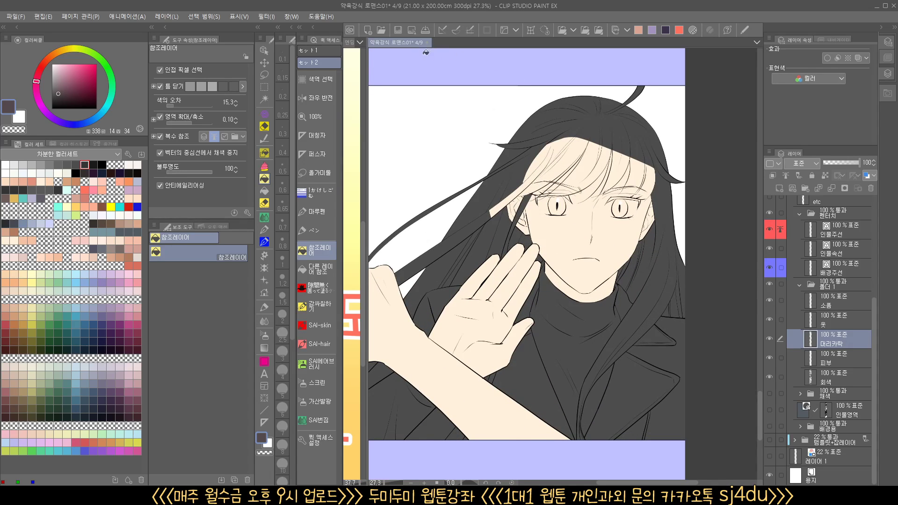
Open the reference image window and sample a dark purple of hue 287, saturation 17 and brightness 32 from the illustrated woman's hair
click(397, 31)
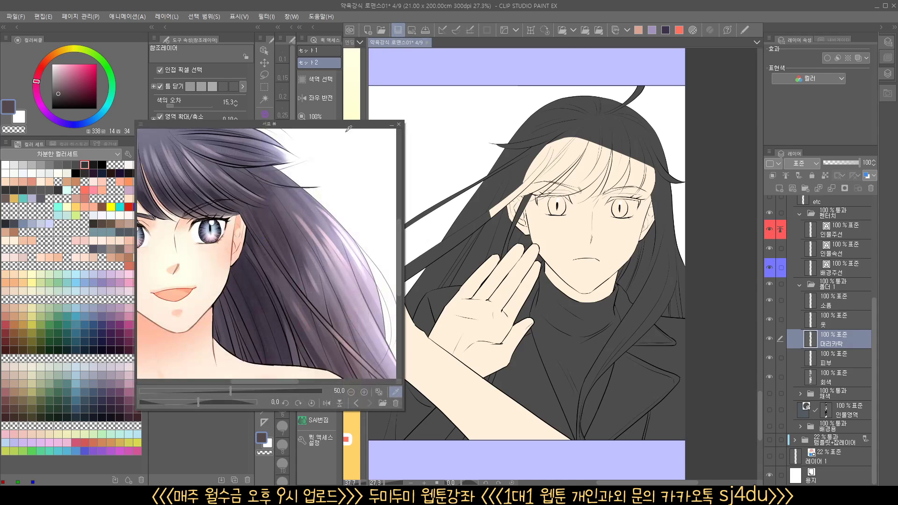
drag(349, 250, 254, 290)
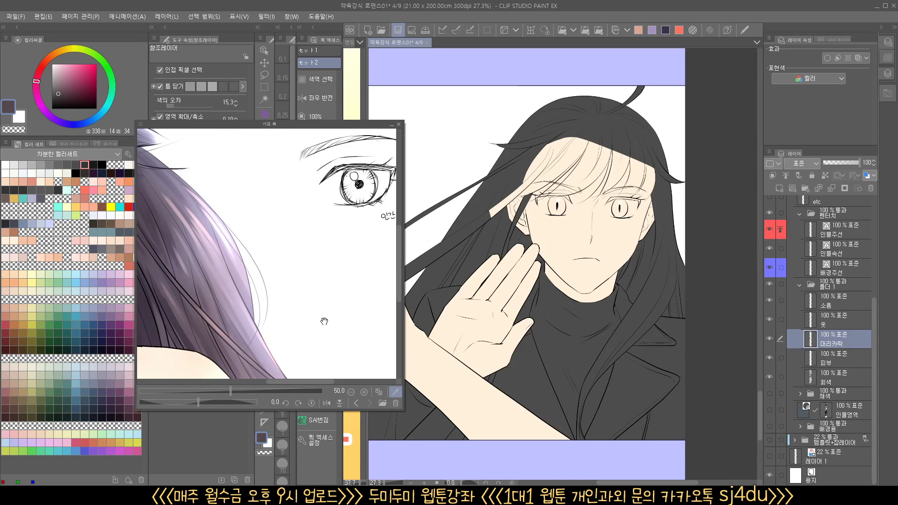
drag(324, 321, 400, 293)
mouse_move(231, 196)
mouse_down()
mouse_move(327, 254)
mouse_move(464, 244)
mouse_up()
mouse_move(360, 211)
mouse_down()
mouse_move(297, 333)
mouse_move(285, 190)
mouse_up()
drag(222, 262, 281, 274)
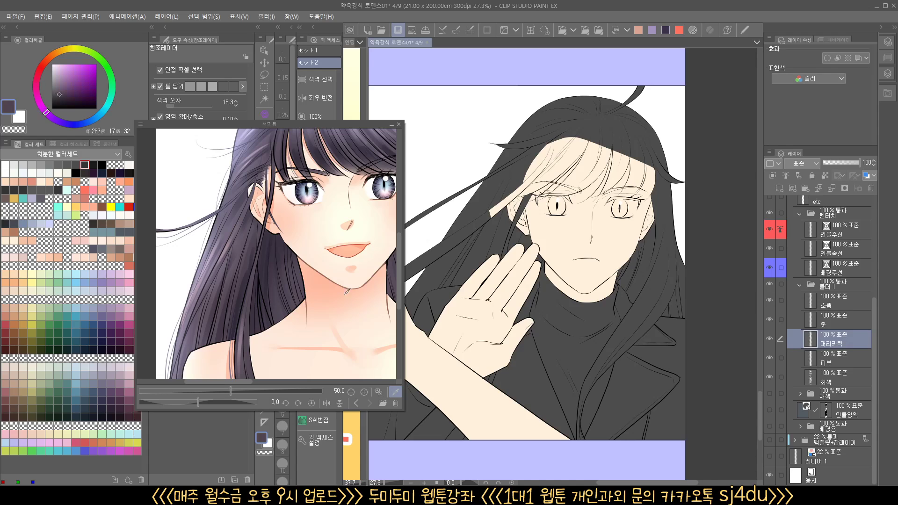
drag(388, 295, 177, 352)
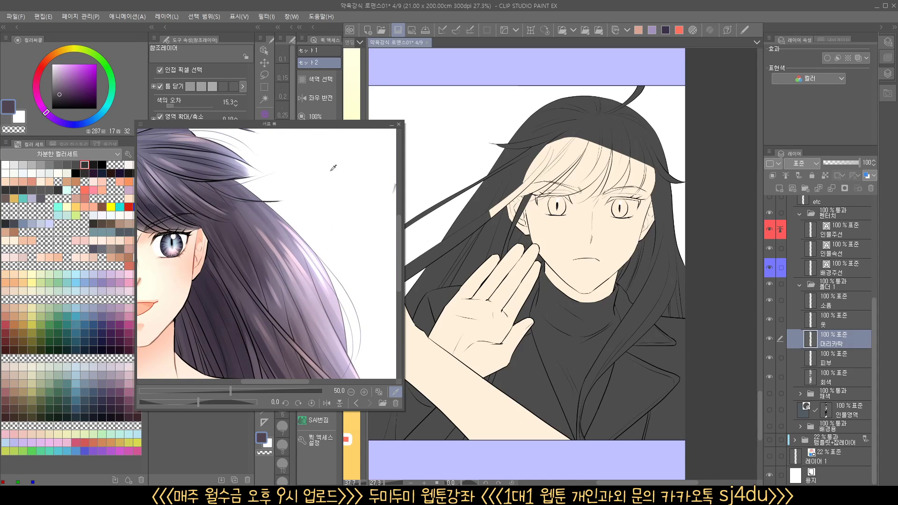
Fill the long-haired character's strands beside the raised hand with the sampled purple and close the reference image window
drag(539, 293, 517, 303)
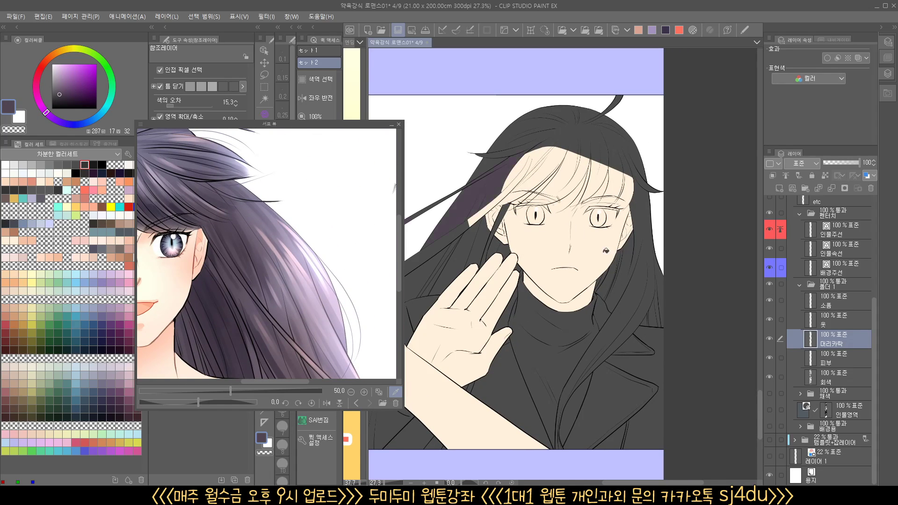
mouse_move(613, 339)
mouse_down()
mouse_move(590, 377)
mouse_move(625, 348)
mouse_up()
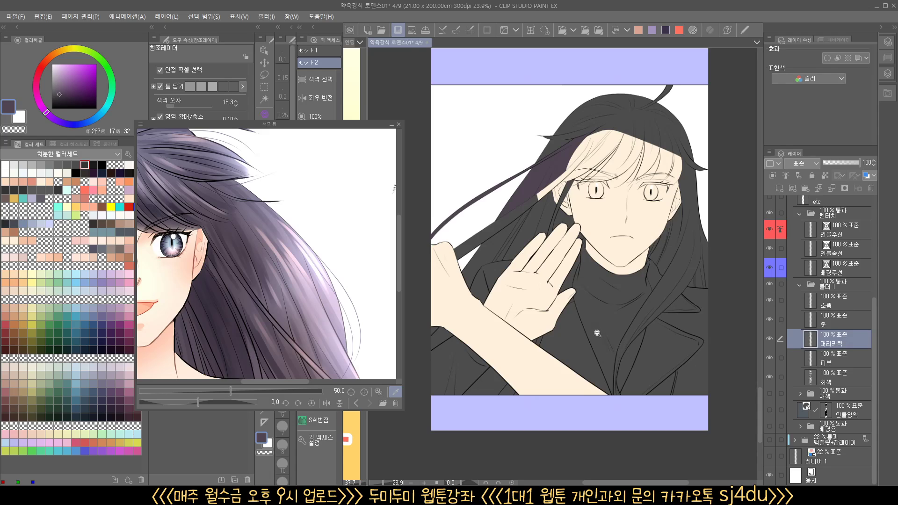
scroll(597, 333, up, 1)
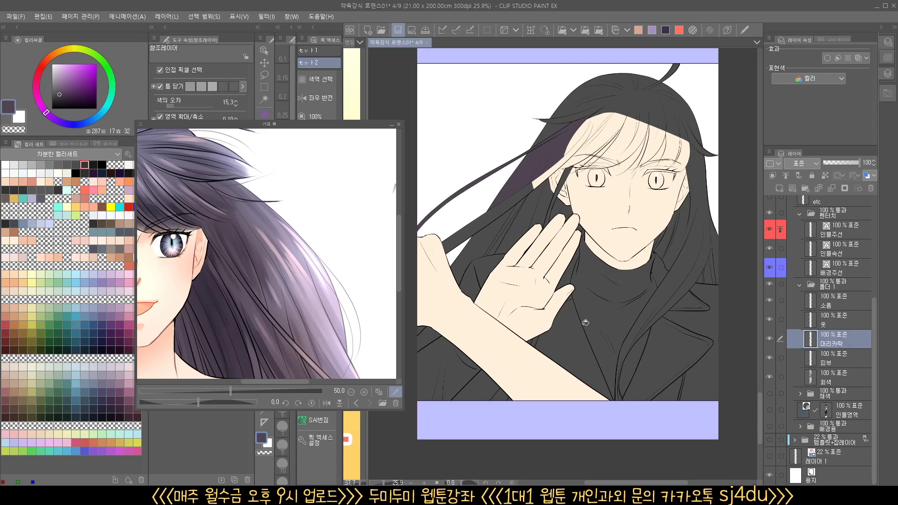
click(401, 35)
drag(571, 257, 563, 259)
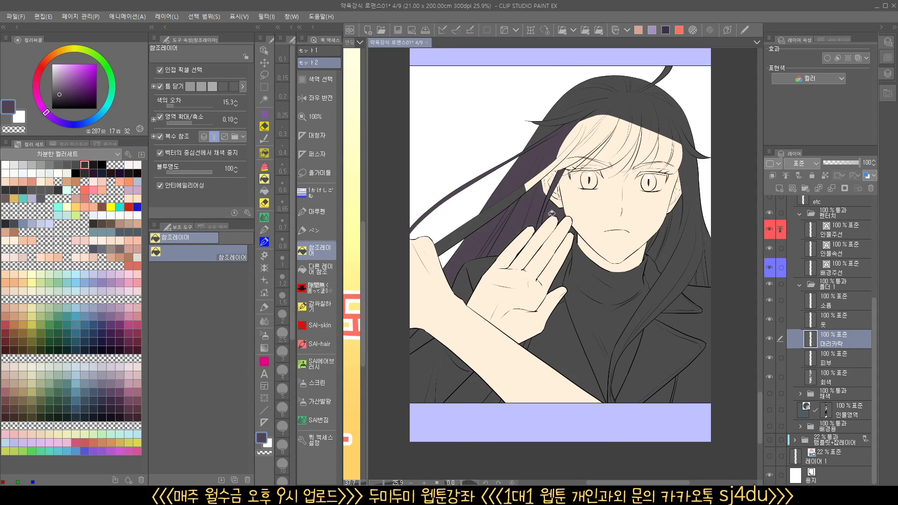
Fill the long-haired character's crown, bangs, face area and remaining side strands with the dark purple
click(628, 249)
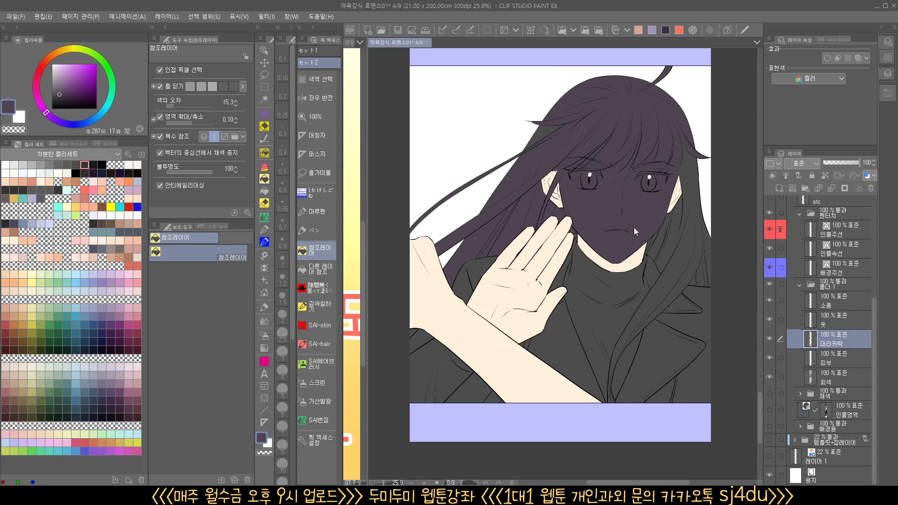
scroll(633, 227, up, 4)
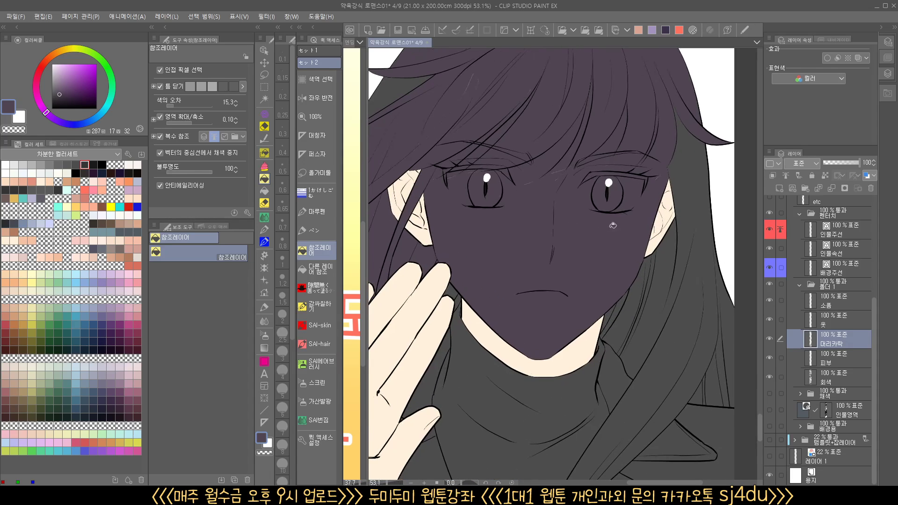
scroll(608, 233, down, 5)
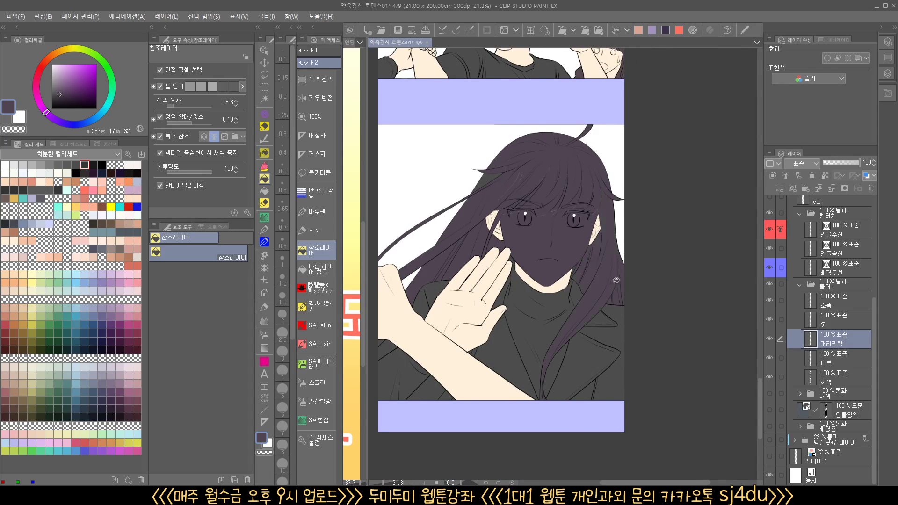
scroll(476, 272, up, 2)
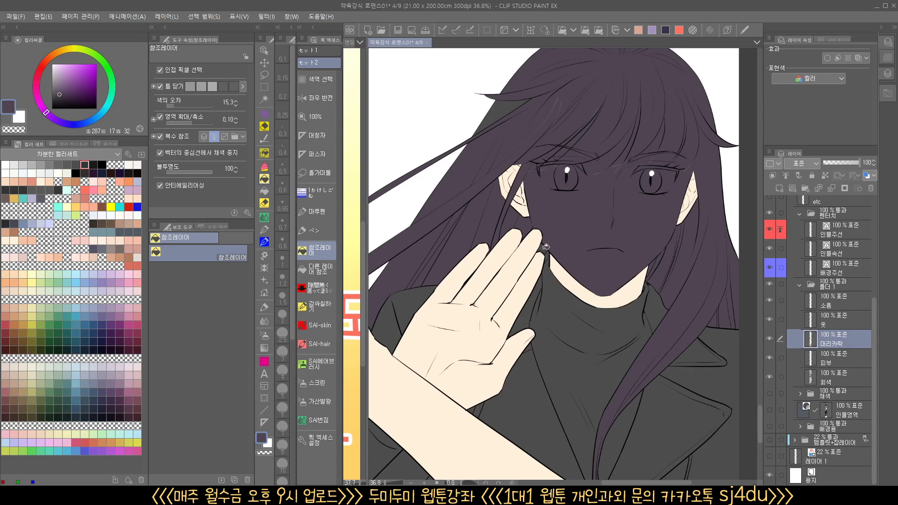
drag(527, 255, 572, 342)
drag(623, 224, 640, 225)
drag(611, 247, 559, 274)
drag(520, 225, 497, 230)
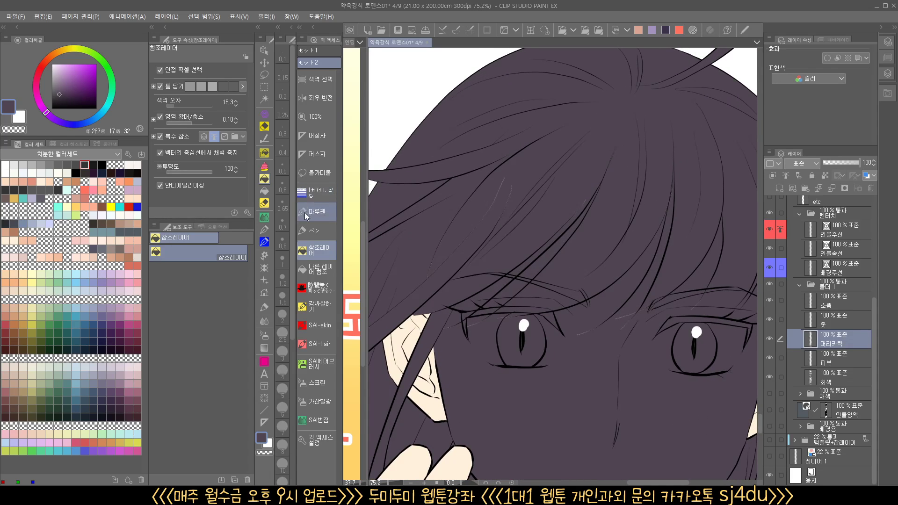
Use the enclose-and-fill tool to cover small unfilled gaps in the long-haired character's bangs with the same purple
click(316, 288)
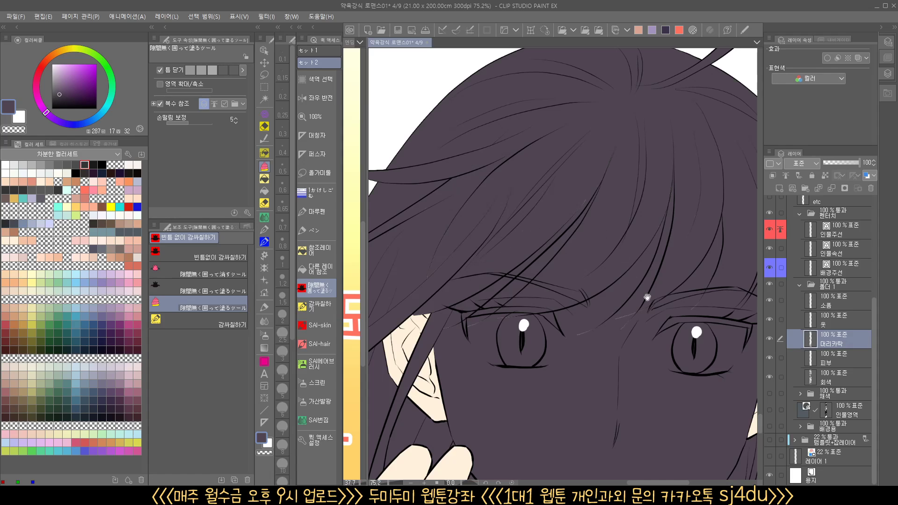
drag(647, 296, 533, 294)
mouse_move(517, 361)
mouse_down()
mouse_move(489, 289)
mouse_move(599, 349)
mouse_move(669, 310)
mouse_up()
drag(653, 360, 628, 370)
drag(625, 412, 667, 328)
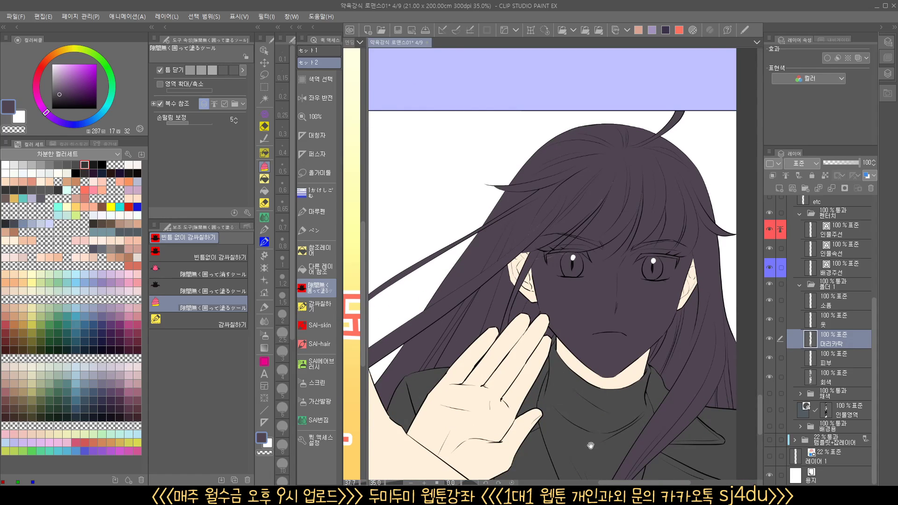
drag(594, 433, 642, 333)
drag(680, 285, 679, 347)
mouse_move(690, 323)
mouse_down()
mouse_move(651, 356)
mouse_move(565, 292)
mouse_up()
mouse_move(409, 234)
mouse_down()
mouse_move(515, 230)
mouse_move(466, 260)
mouse_move(490, 240)
mouse_up()
Select the long-haired character's face with the auto-select wand, delete the purple covering it and deselect
click(263, 98)
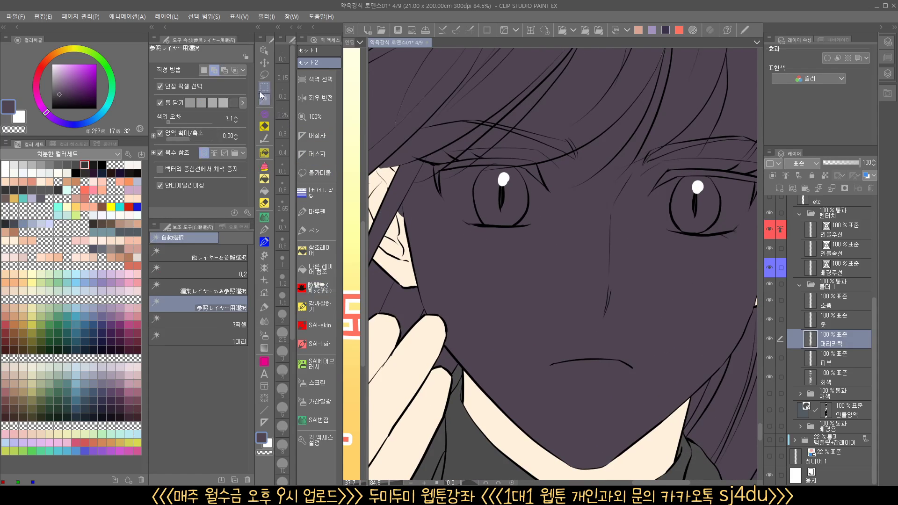
click(586, 276)
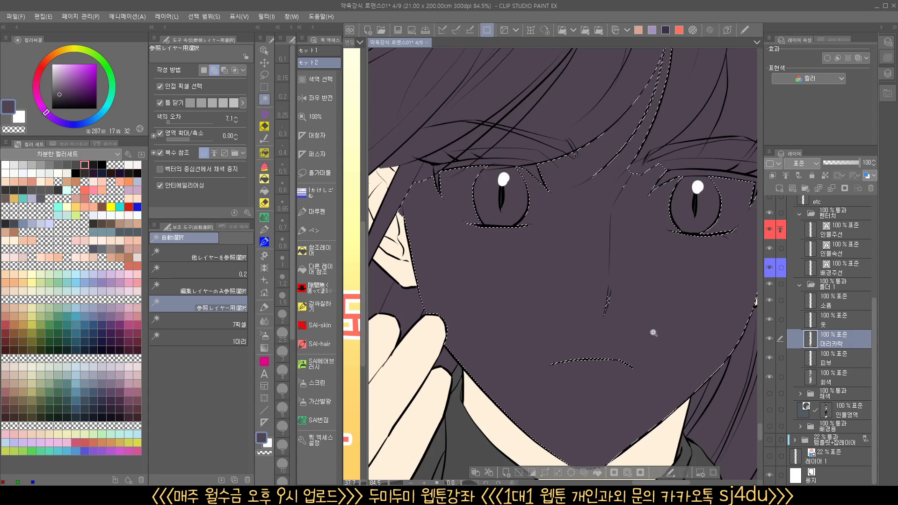
drag(653, 332, 643, 351)
drag(651, 358, 618, 337)
key(Delete)
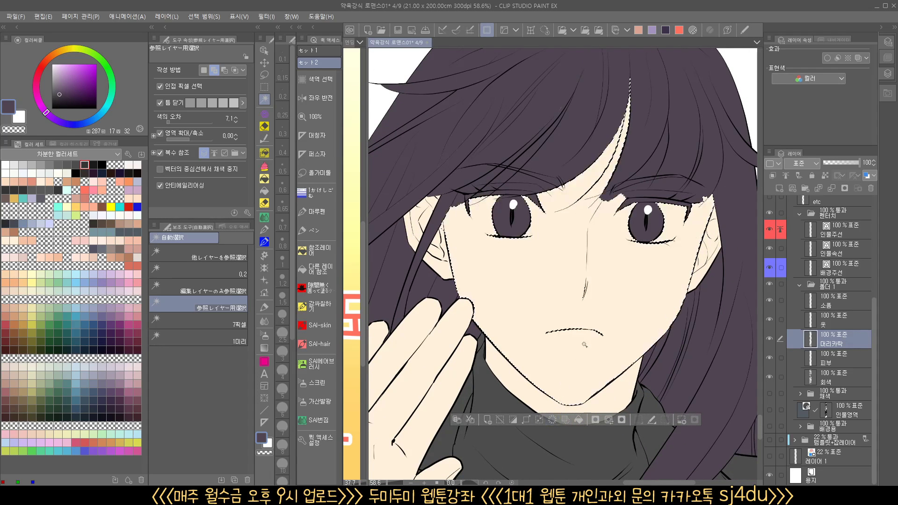
key(ctrl+d)
Auto-select the skin gaps between the bangs above both eyes, clear the purple from them and deselect
click(648, 174)
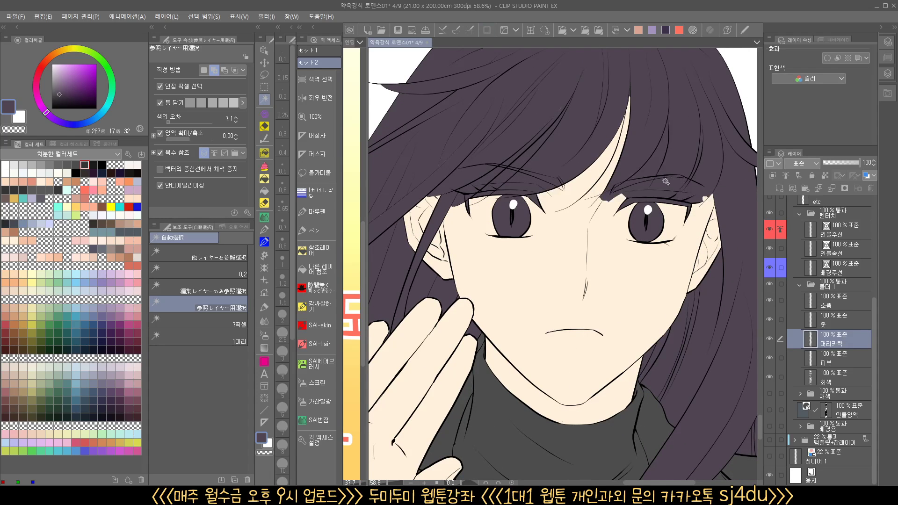
click(606, 198)
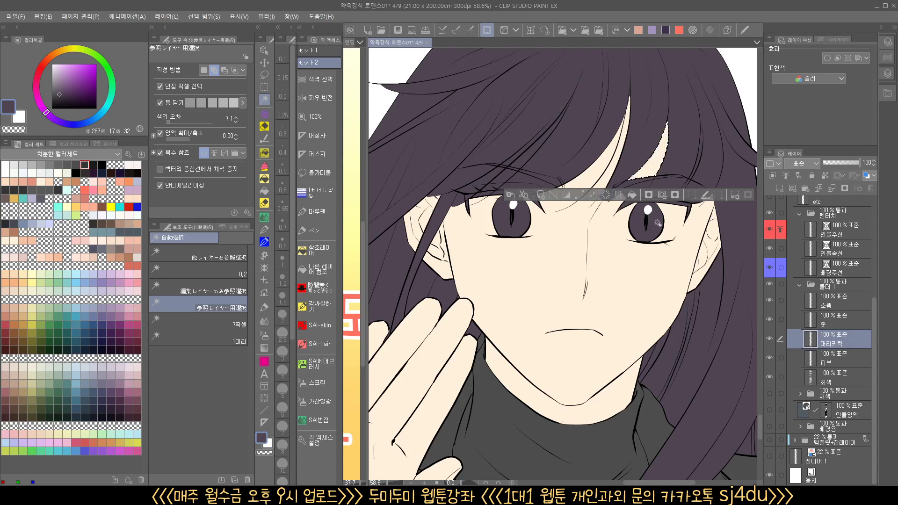
key(ctrl+d)
drag(657, 196, 674, 209)
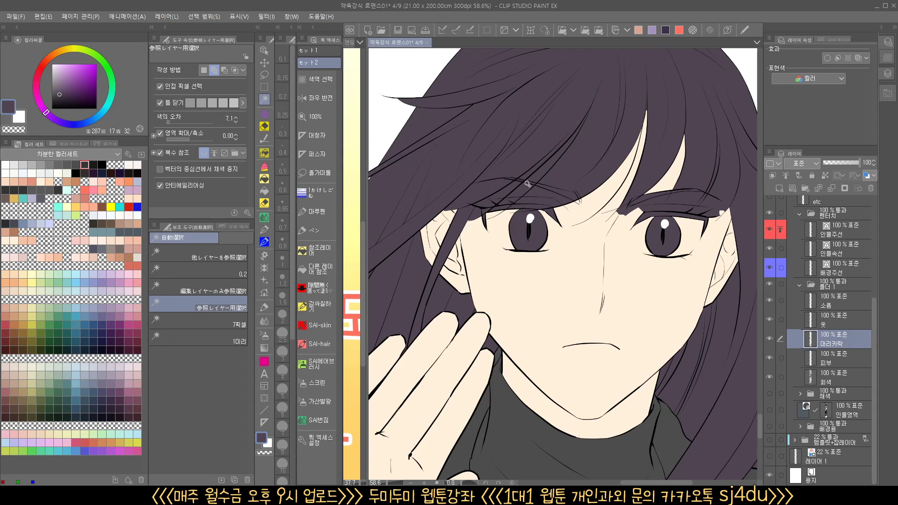
click(527, 183)
click(525, 214)
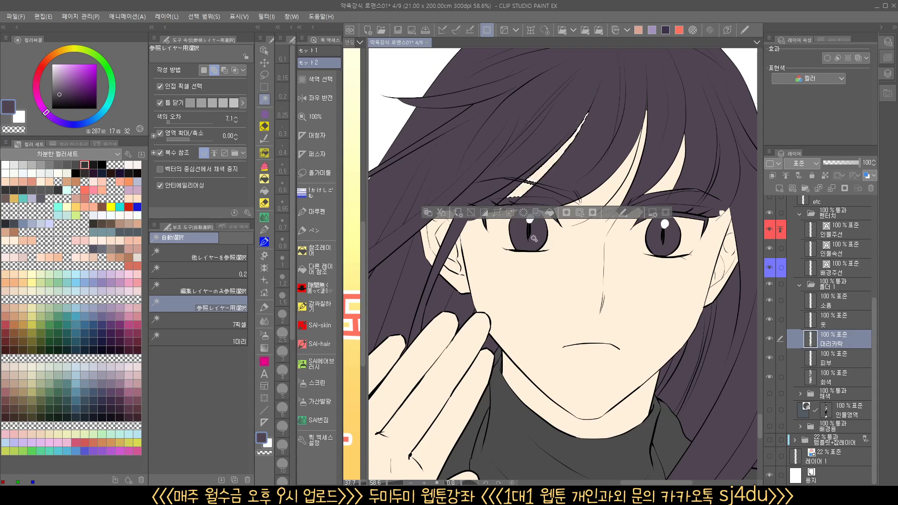
key(ctrl+d)
scroll(509, 217, up, 5)
drag(519, 216, 576, 251)
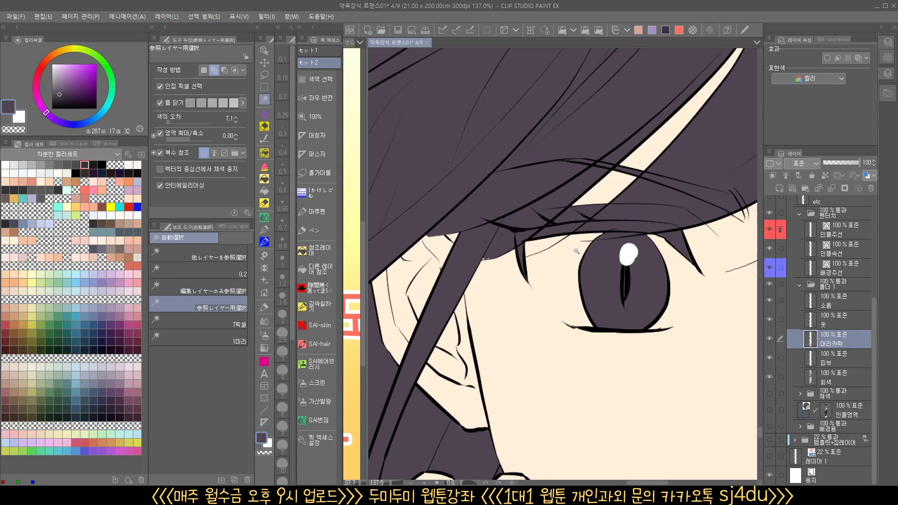
Try to clear the purple from the small gap below the skin strand above the long-haired character's first eye
click(575, 218)
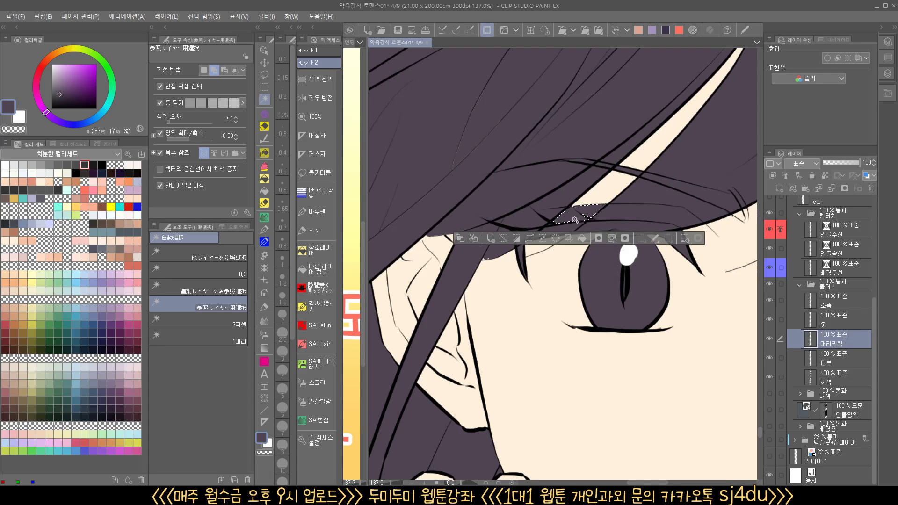
click(557, 239)
key(ctrl+z)
key(ctrl+z)
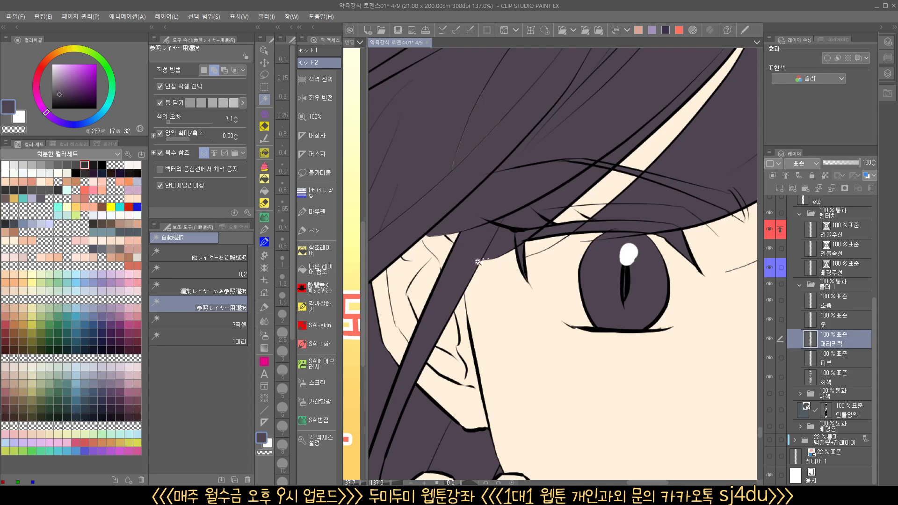
Touch up the purple edge of the bangs beside the ear-side corner of the first eye with the Maru pen
mouse_move(478, 262)
mouse_down()
mouse_move(505, 255)
mouse_move(499, 266)
mouse_move(522, 230)
mouse_up()
click(321, 216)
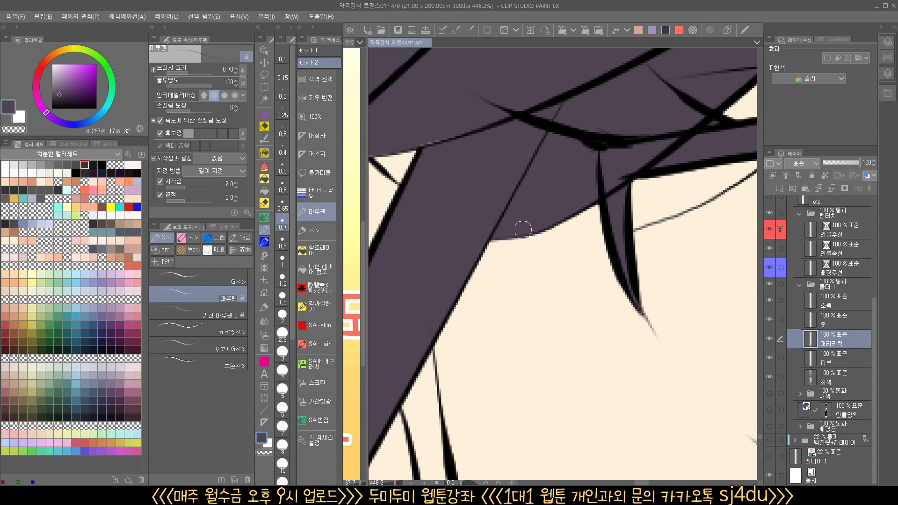
drag(625, 175, 594, 180)
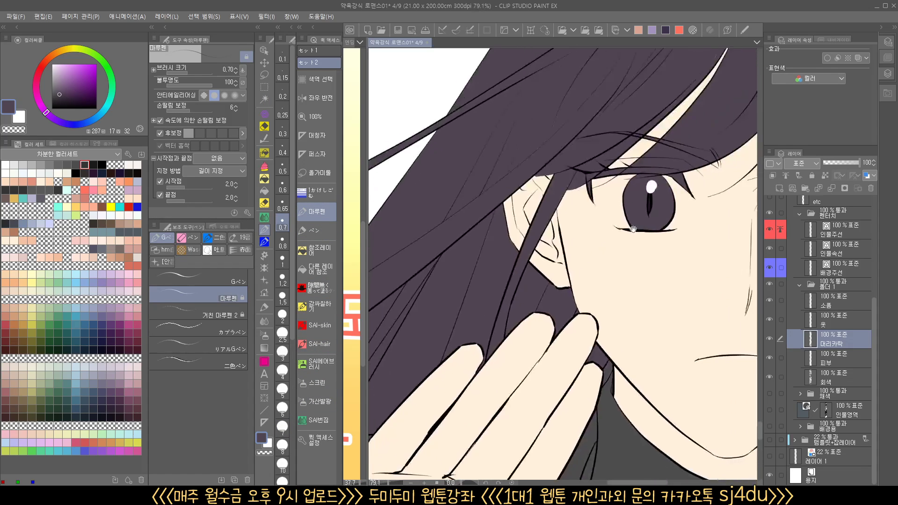
Paint the missing purple along the bangs' edge beside the other eye's outer corner with the Maru pen
drag(744, 220, 583, 252)
drag(534, 230, 547, 224)
drag(641, 212, 596, 228)
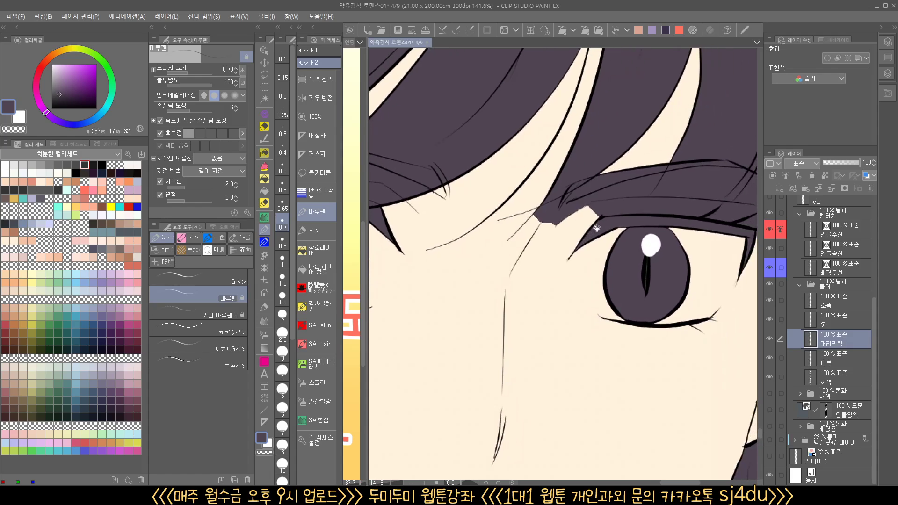
drag(678, 241, 495, 253)
drag(606, 242, 633, 229)
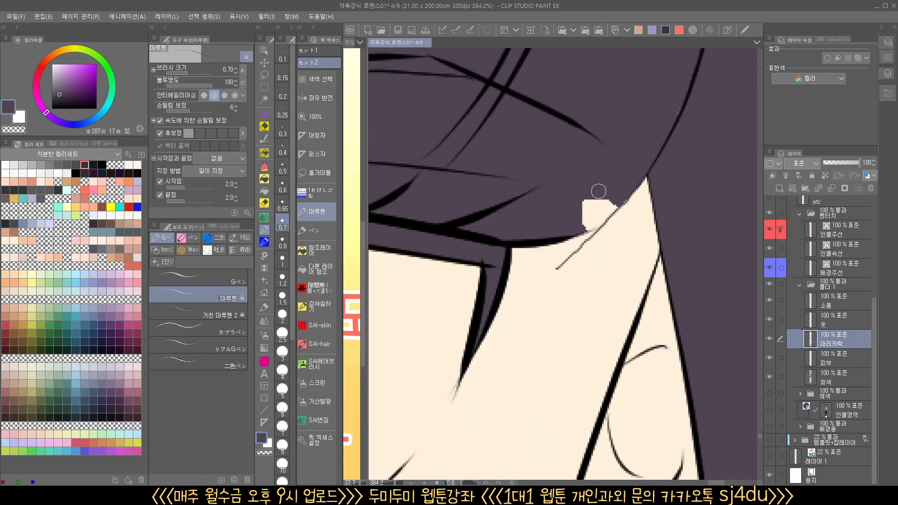
mouse_move(599, 192)
mouse_down()
mouse_move(603, 207)
mouse_move(580, 229)
mouse_move(616, 203)
mouse_up()
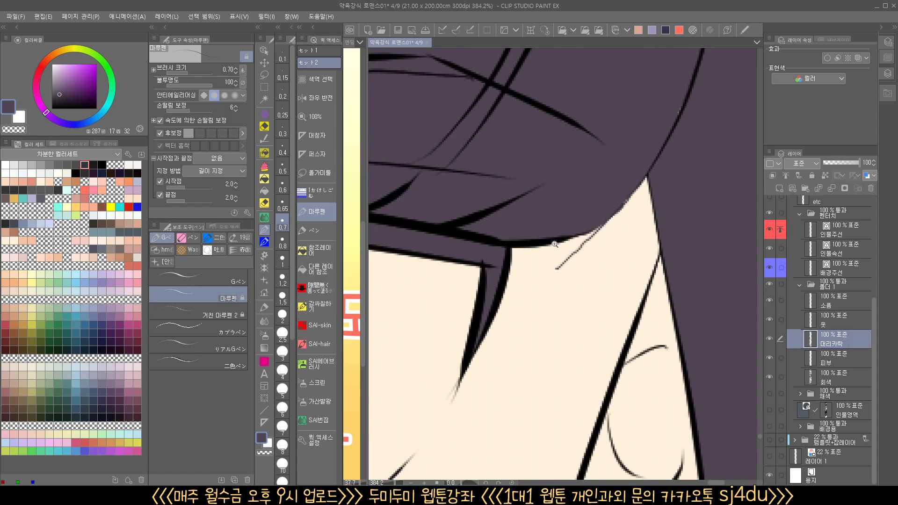
drag(554, 244, 540, 251)
drag(545, 253, 647, 219)
mouse_move(628, 214)
mouse_down()
mouse_move(655, 225)
mouse_move(678, 200)
mouse_up()
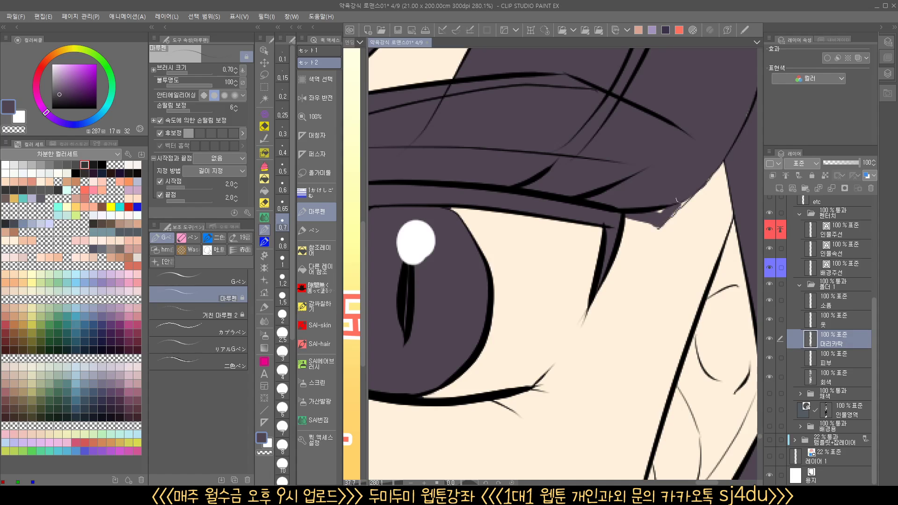
Set the Maru pen to transparent color for erasing the jagged purple patch by the second eye's inner corner
drag(518, 205, 557, 276)
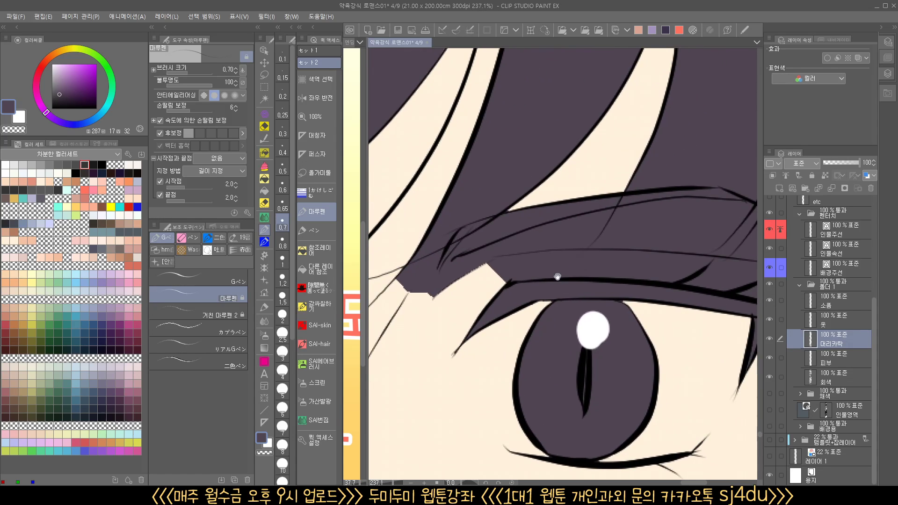
click(268, 453)
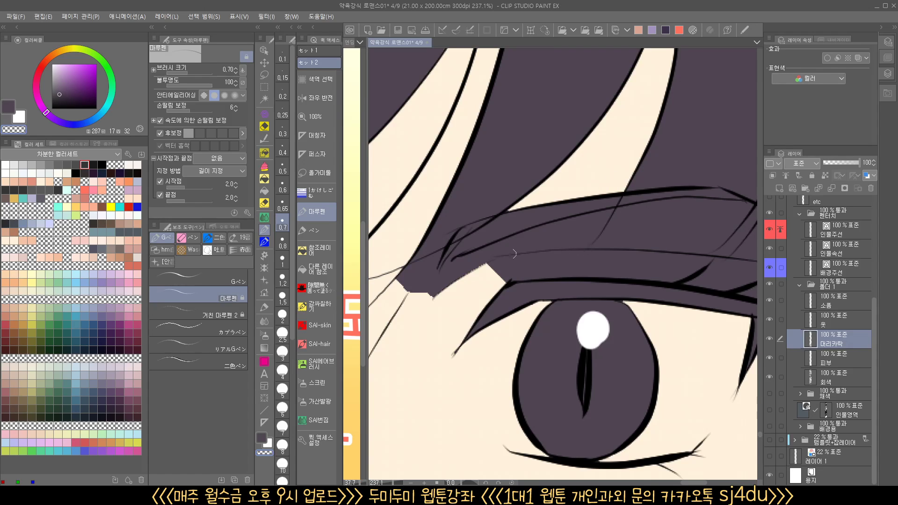
mouse_move(575, 232)
mouse_down()
mouse_move(521, 245)
mouse_move(573, 244)
mouse_move(505, 269)
mouse_move(538, 254)
mouse_up()
key(ctrl+z)
click(320, 250)
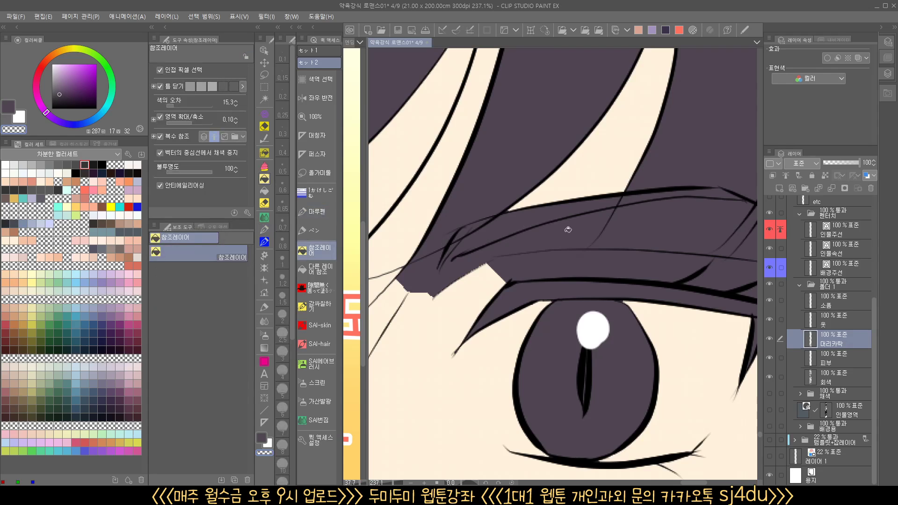
click(573, 250)
key(ctrl+z)
Lasso the purple patch above the second eye's inner corner, clear it with the reference-layer fill in transparent color, and deselect
click(264, 75)
drag(600, 255, 606, 221)
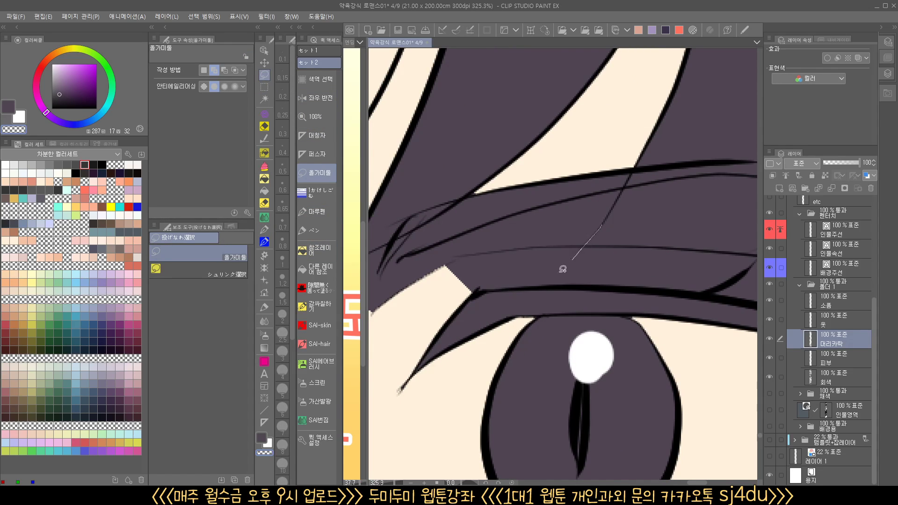
mouse_move(563, 269)
mouse_down()
mouse_move(527, 297)
mouse_move(375, 331)
mouse_move(578, 125)
mouse_move(660, 146)
mouse_up()
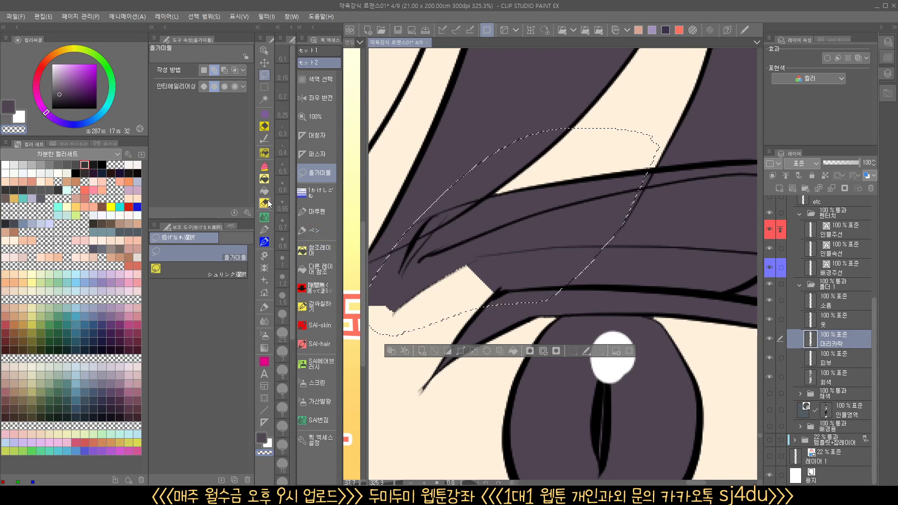
click(264, 179)
click(528, 268)
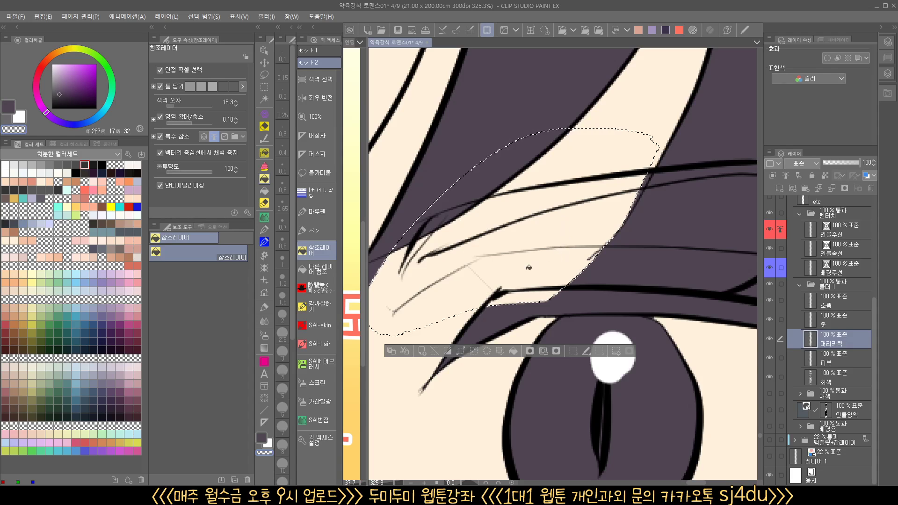
scroll(529, 268, down, 3)
key(ctrl+d)
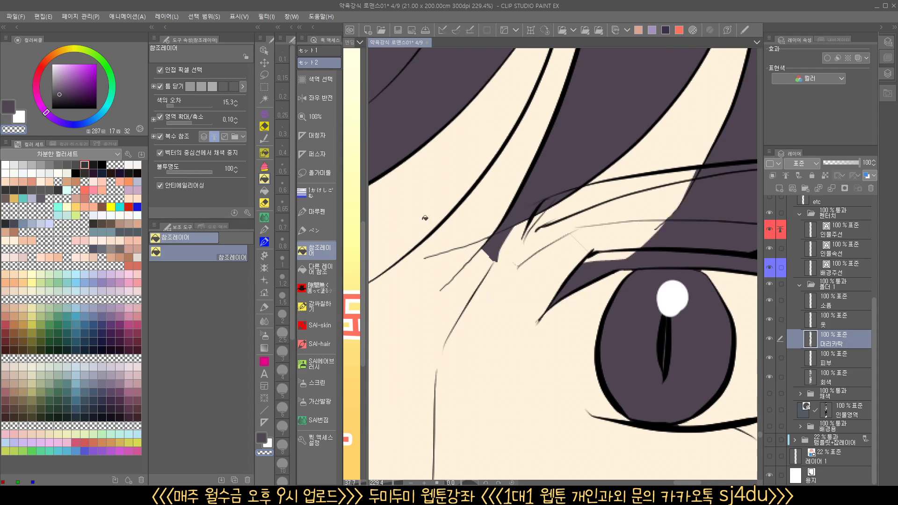
Switch back to the purple main color and paint the tip of the bangs strand between the eyes with the enclose-and-fill tool
click(264, 166)
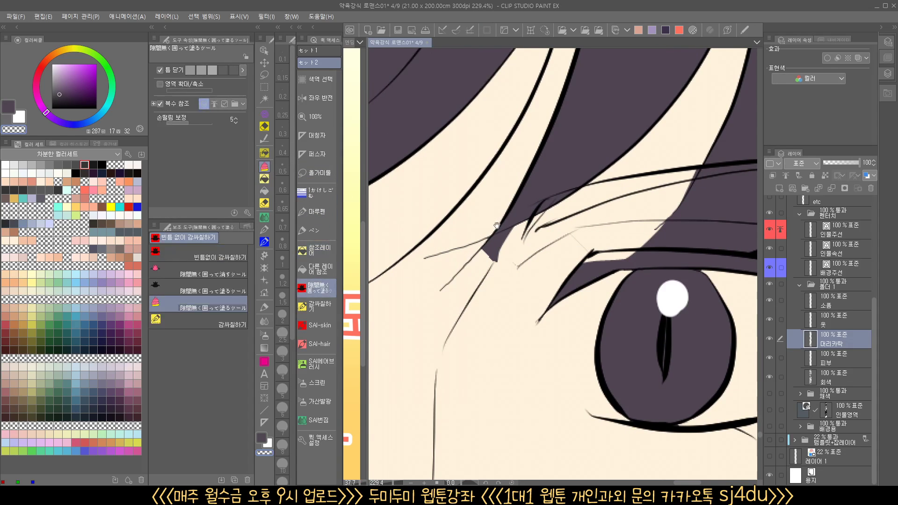
drag(567, 268, 637, 266)
scroll(637, 266, down, 5)
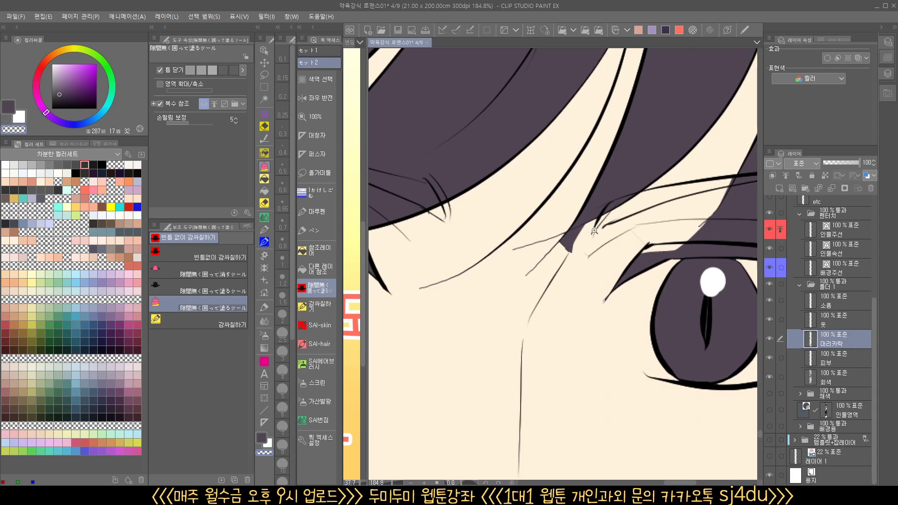
scroll(571, 245, down, 1)
scroll(594, 235, up, 5)
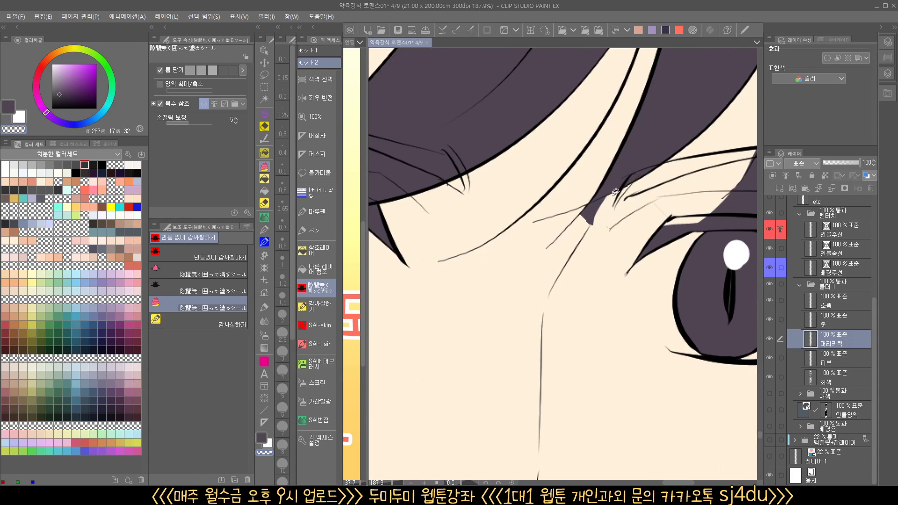
mouse_move(615, 192)
mouse_down()
mouse_move(502, 246)
mouse_move(470, 250)
mouse_move(625, 168)
mouse_up()
click(262, 437)
scroll(606, 202, up, 2)
mouse_move(638, 173)
mouse_down()
mouse_move(482, 251)
mouse_move(385, 275)
mouse_up()
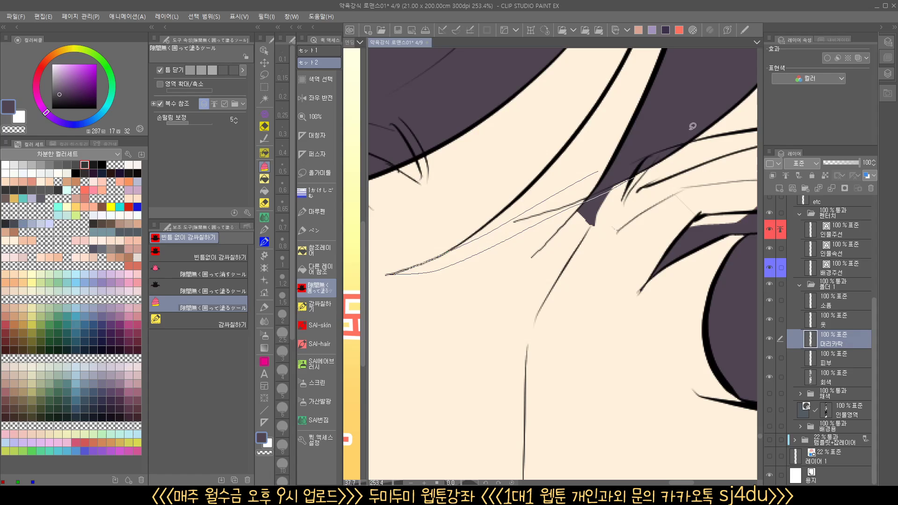
Fill the remaining skin-colored part of the bangs strand between the eyes with purple using the reference-layer fill
scroll(402, 473, down, 2)
click(330, 252)
click(578, 202)
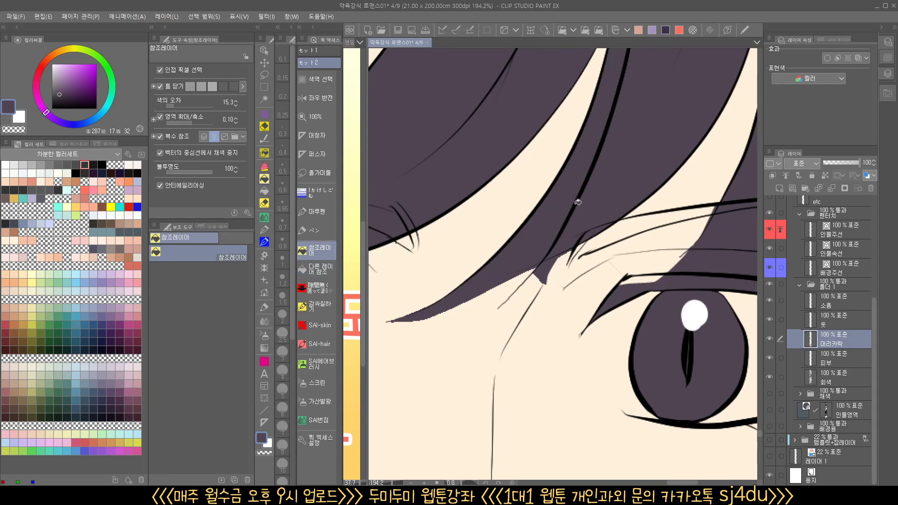
Fill the thin unpainted slivers at the upper end of the gap between the bangs strands using the fill and enclose-and-fill tools
mouse_move(603, 149)
mouse_down()
mouse_move(539, 305)
mouse_move(533, 369)
mouse_up()
click(558, 191)
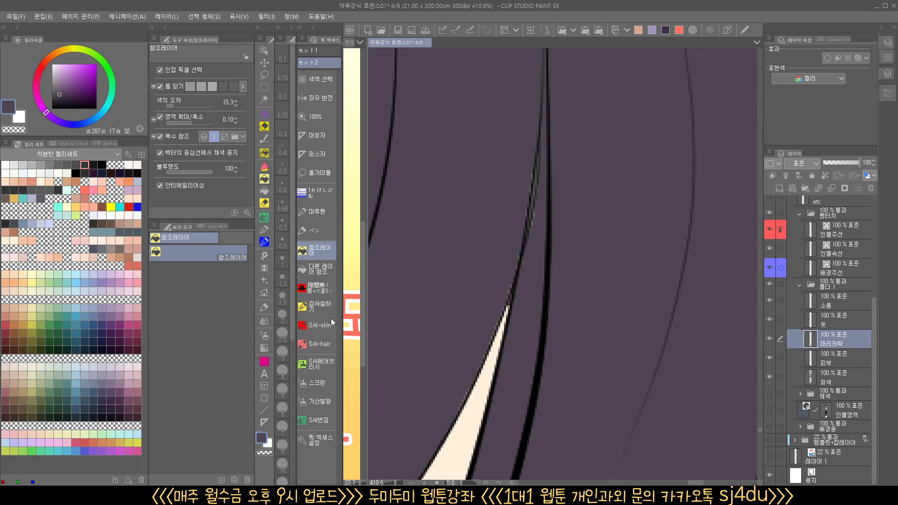
click(320, 270)
click(317, 287)
scroll(513, 233, down, 2)
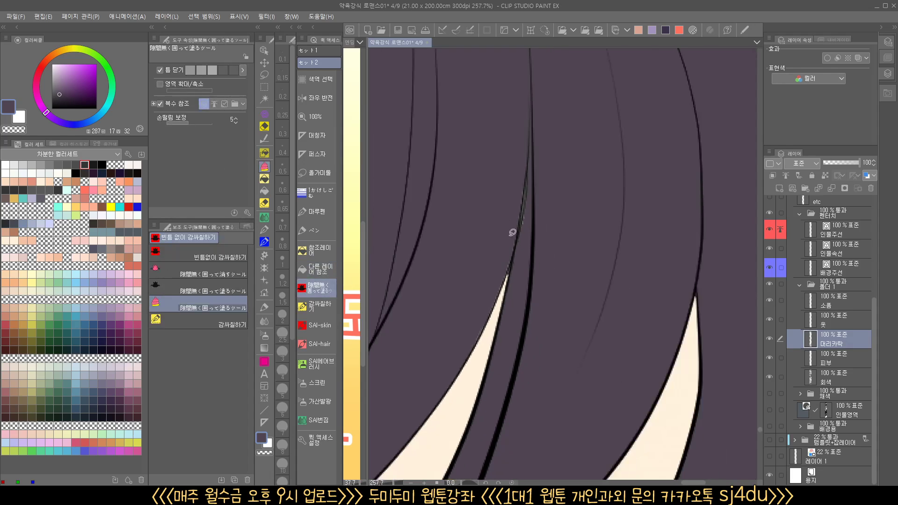
mouse_move(516, 271)
mouse_down()
mouse_move(553, 240)
mouse_move(534, 266)
mouse_up()
Paint the inner end of the hair area along the second eye's brow purple with the enclose-and-fill tool
mouse_move(589, 379)
mouse_down()
mouse_move(560, 241)
mouse_move(590, 230)
mouse_move(621, 155)
mouse_up()
scroll(522, 266, up, 1)
mouse_move(485, 241)
mouse_down()
mouse_move(555, 225)
mouse_move(551, 195)
mouse_move(624, 192)
mouse_up()
drag(551, 269, 468, 285)
click(317, 251)
click(548, 191)
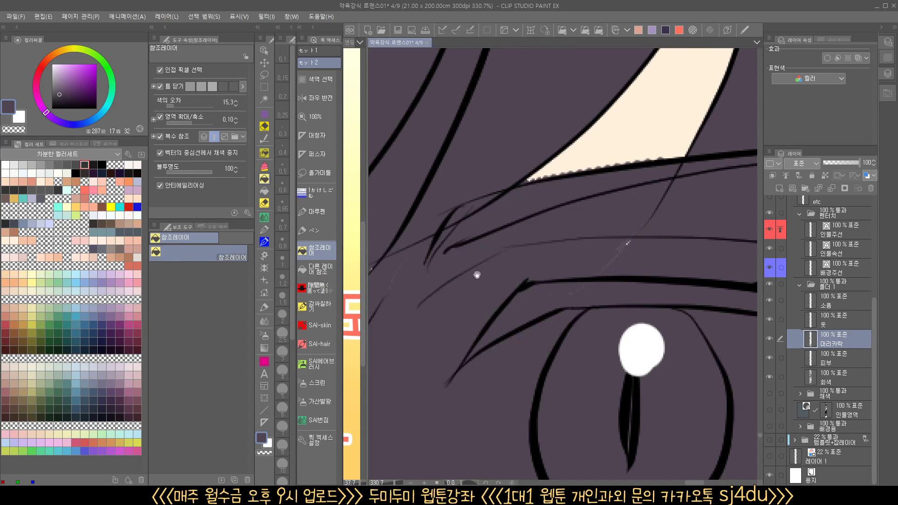
key(ctrl+z)
scroll(524, 237, down, 2)
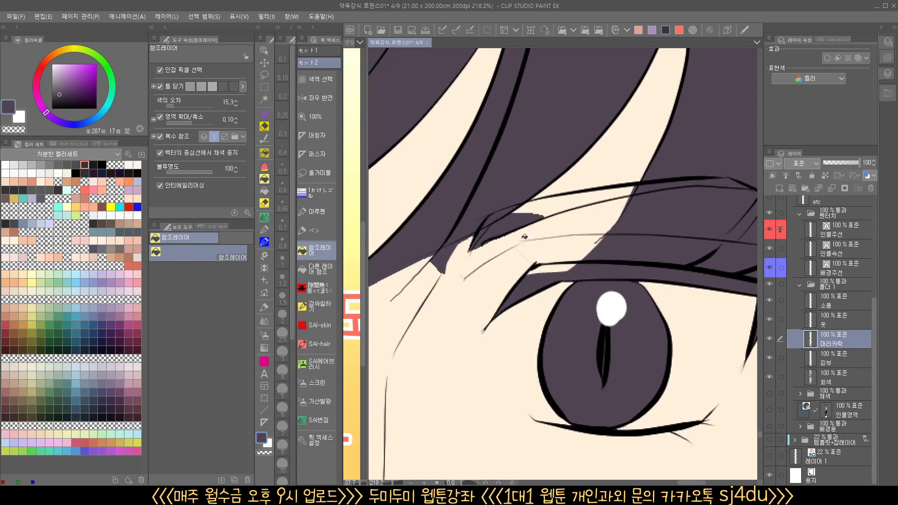
scroll(515, 291, up, 1)
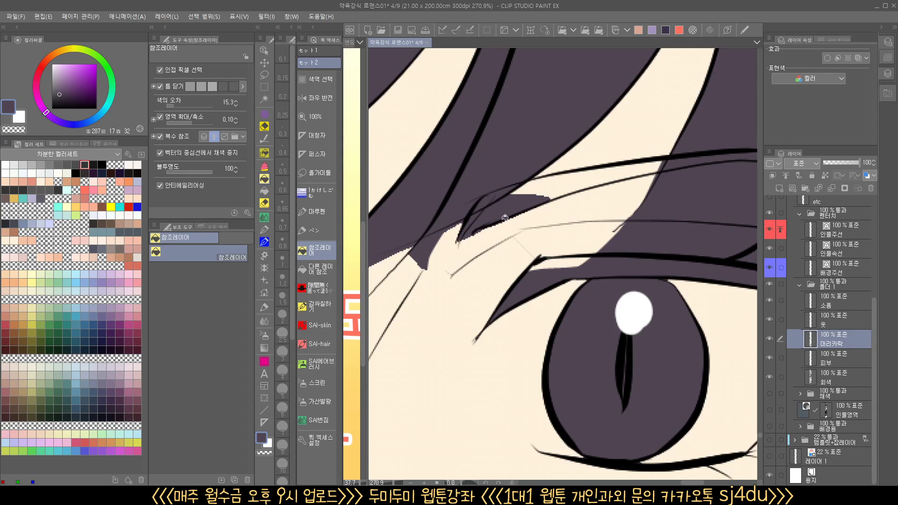
click(580, 184)
scroll(594, 191, down, 5)
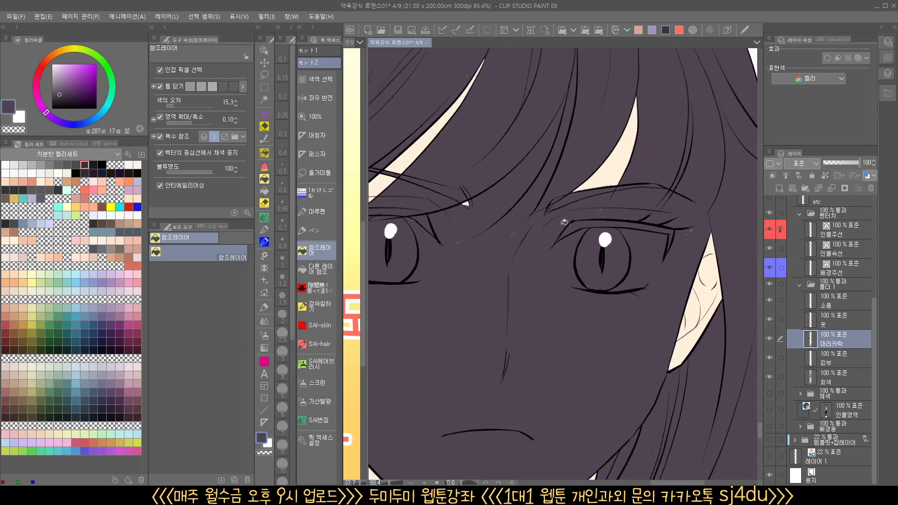
key(ctrl+z)
Fill the band between the second eye's brow lines with purple using the fill that references other layers
scroll(564, 214, up, 3)
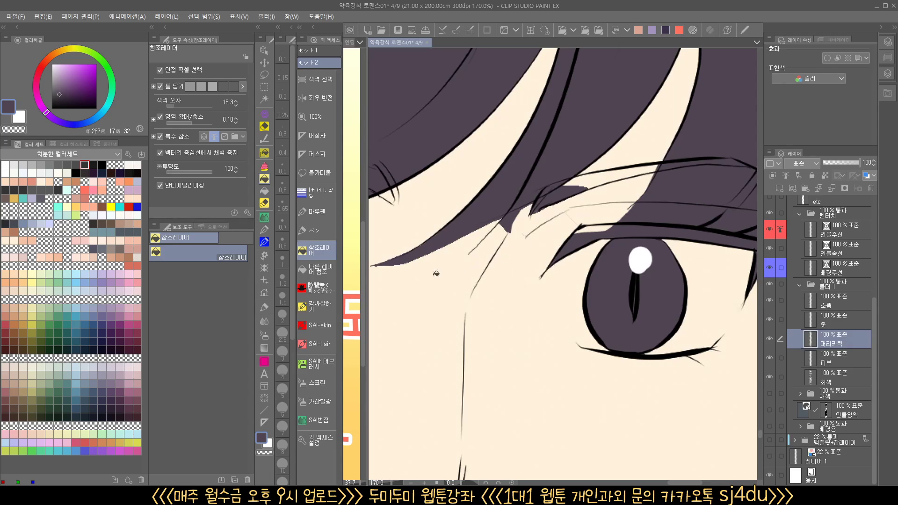
click(327, 271)
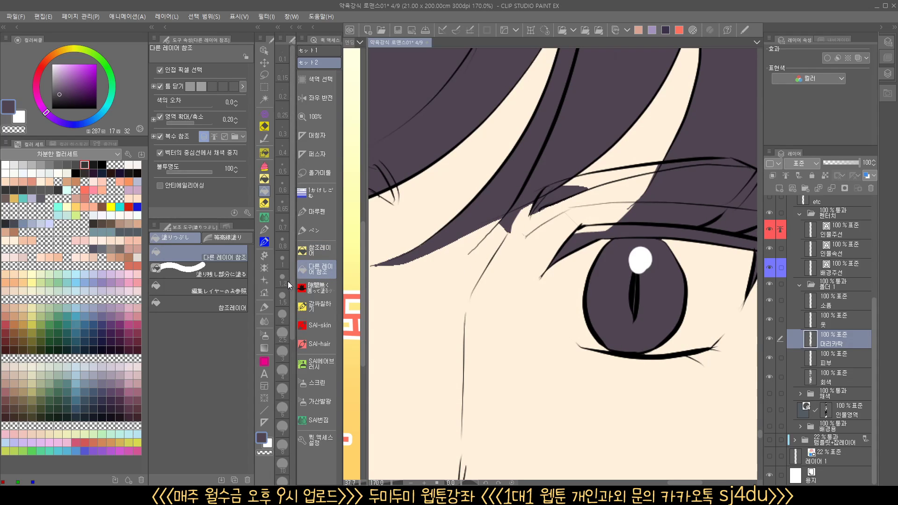
click(598, 179)
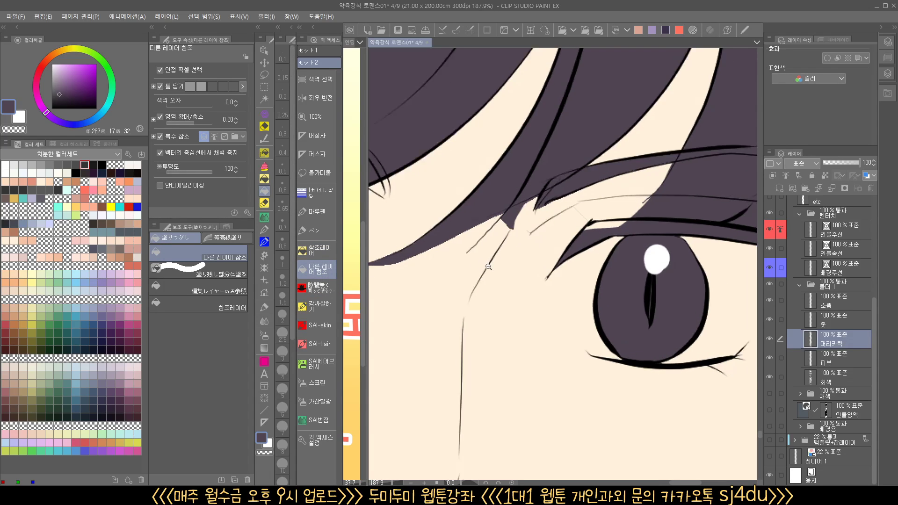
scroll(533, 221, up, 1)
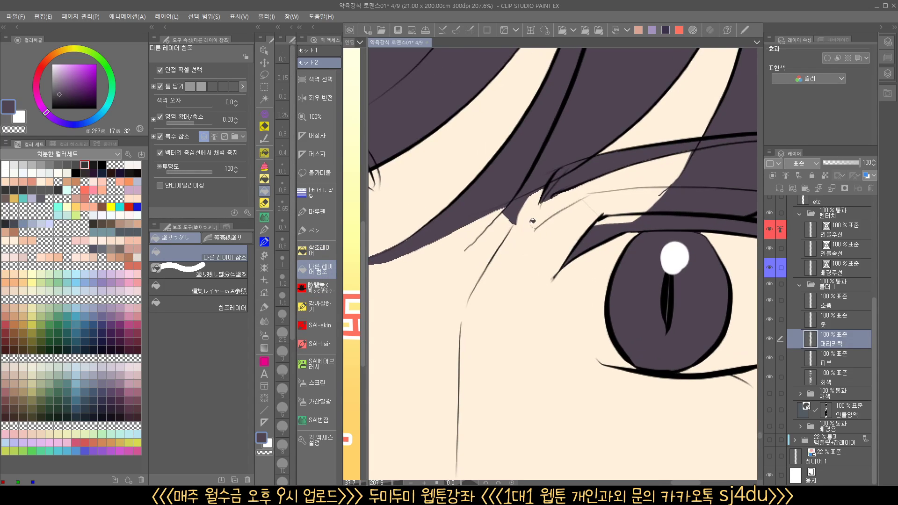
click(324, 288)
click(326, 275)
click(324, 255)
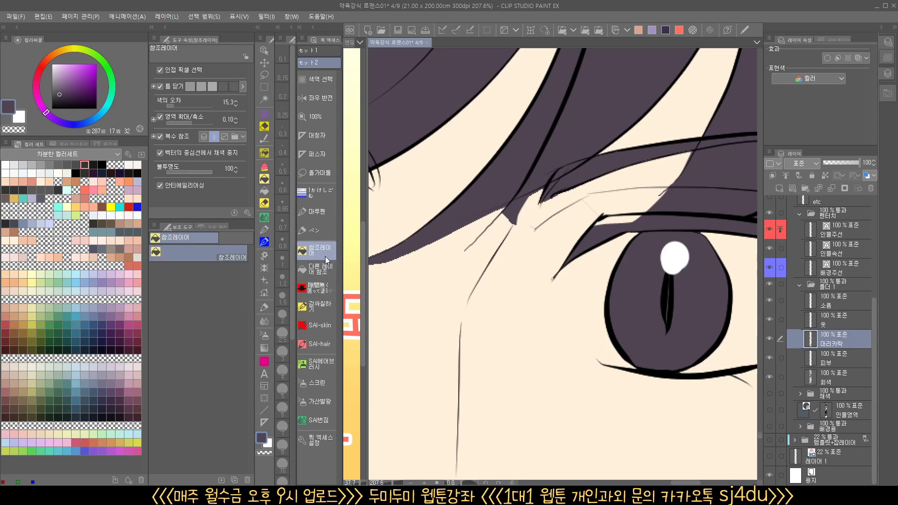
Erase the stray purple below the bangs strand and beside the brow's inner end with the vector eraser set to size 0.8
scroll(514, 224, up, 2)
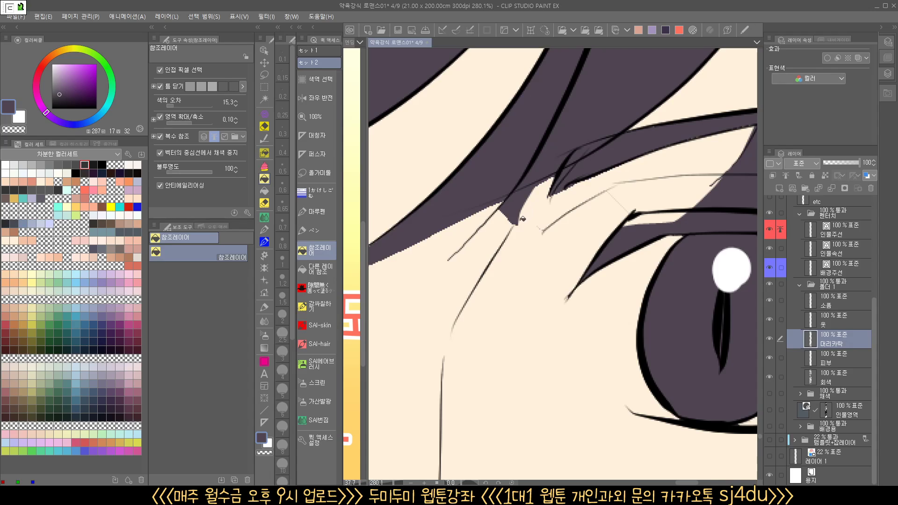
key(e)
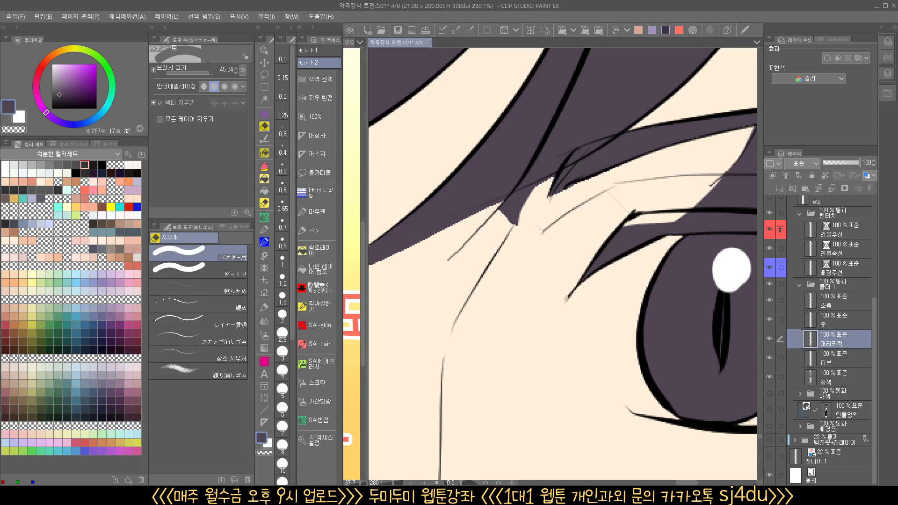
click(282, 242)
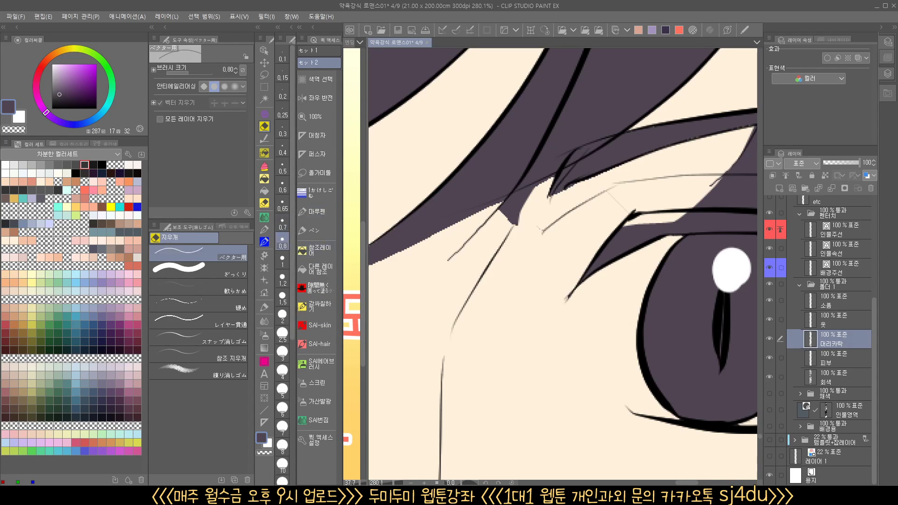
mouse_move(527, 228)
mouse_down()
mouse_move(530, 194)
mouse_move(504, 208)
mouse_up()
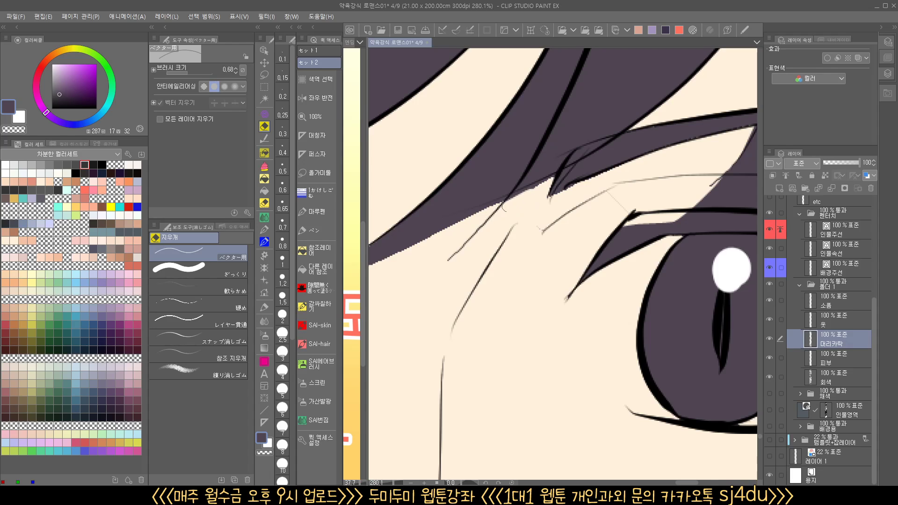
mouse_move(566, 191)
mouse_down()
mouse_move(532, 225)
mouse_move(540, 260)
mouse_move(532, 263)
mouse_move(574, 203)
mouse_up()
Fill the small skin-colored gap at the bangs' lower edge near the first eye with purple
click(321, 269)
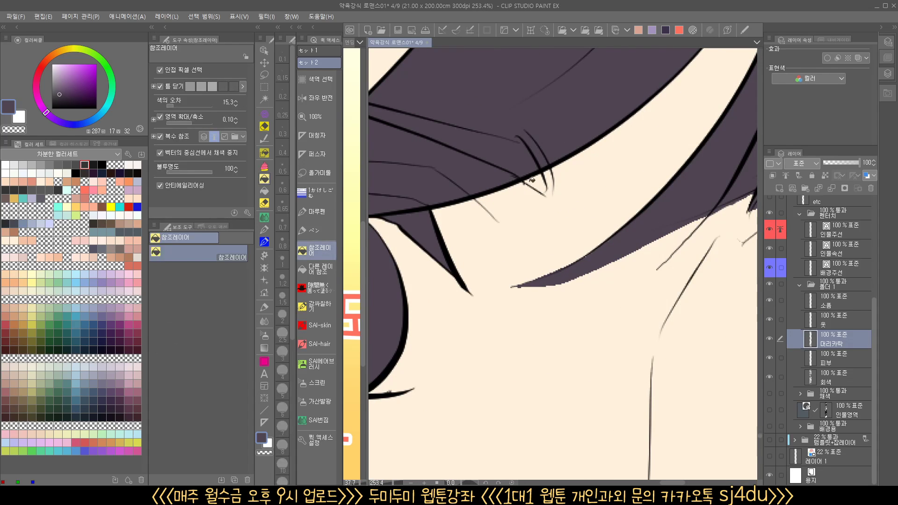
click(541, 180)
drag(598, 234, 484, 252)
Lasso the bangs of the long-haired character in the turtleneck panel above, fill the selection with purple, and deselect
scroll(568, 254, up, 5)
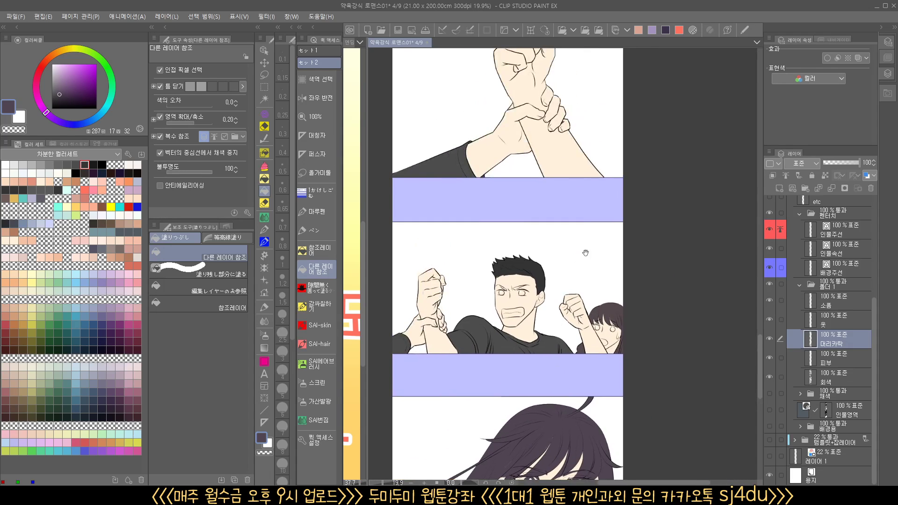
scroll(585, 255, up, 5)
drag(540, 173, 547, 445)
drag(543, 220, 521, 316)
drag(525, 307, 544, 307)
drag(544, 319, 582, 280)
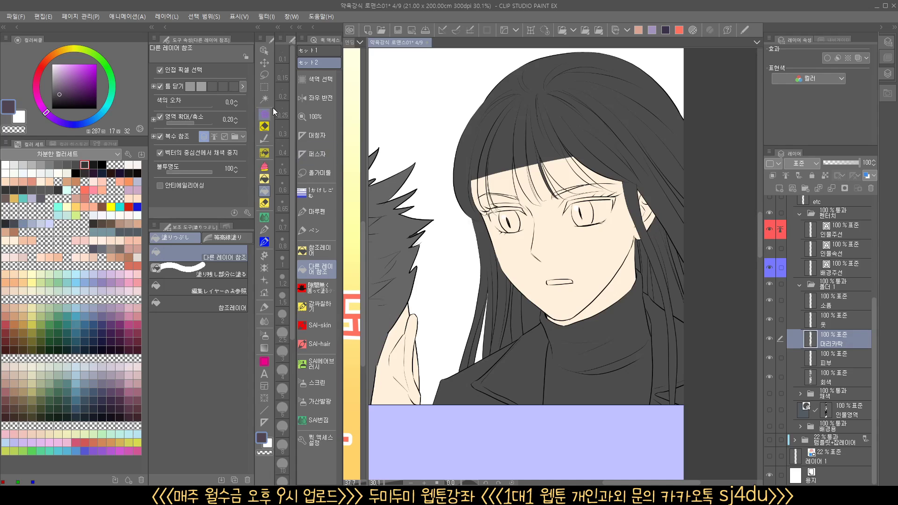
click(265, 76)
scroll(684, 184, up, 2)
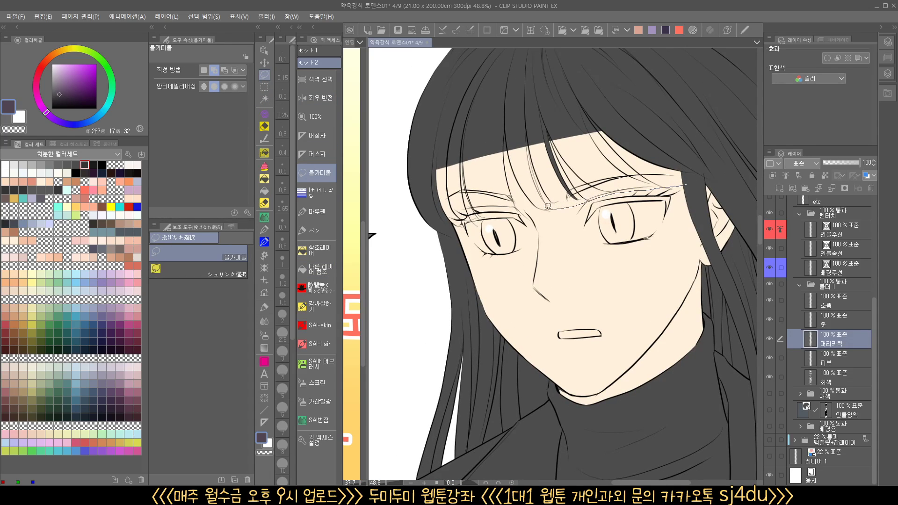
mouse_move(432, 211)
mouse_down()
mouse_move(502, 111)
mouse_move(748, 142)
mouse_up()
drag(533, 247, 482, 256)
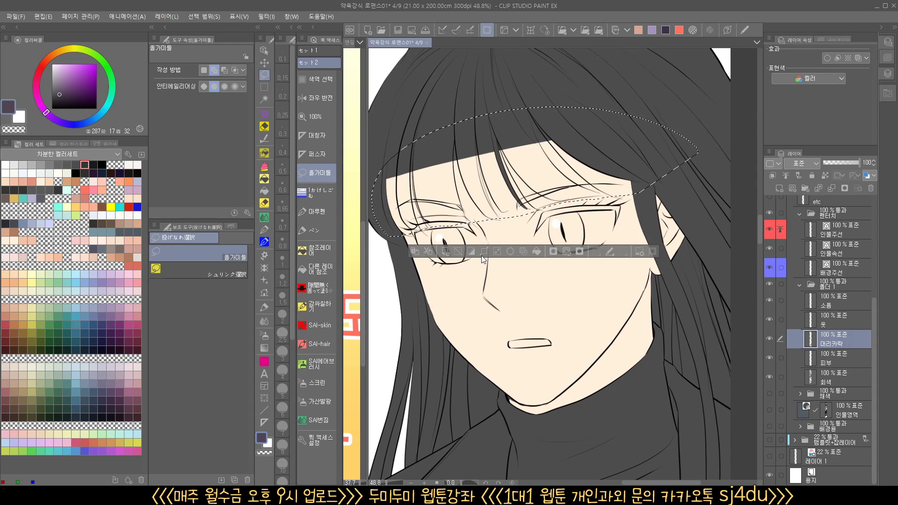
click(535, 251)
key(ctrl+d)
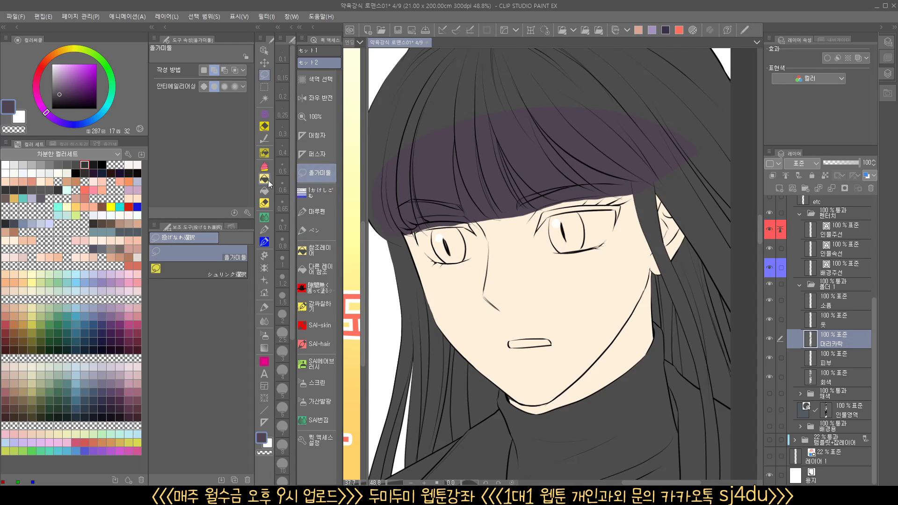
Fill the rest of this character's gray hair with purple using the reference-layer fill
click(316, 251)
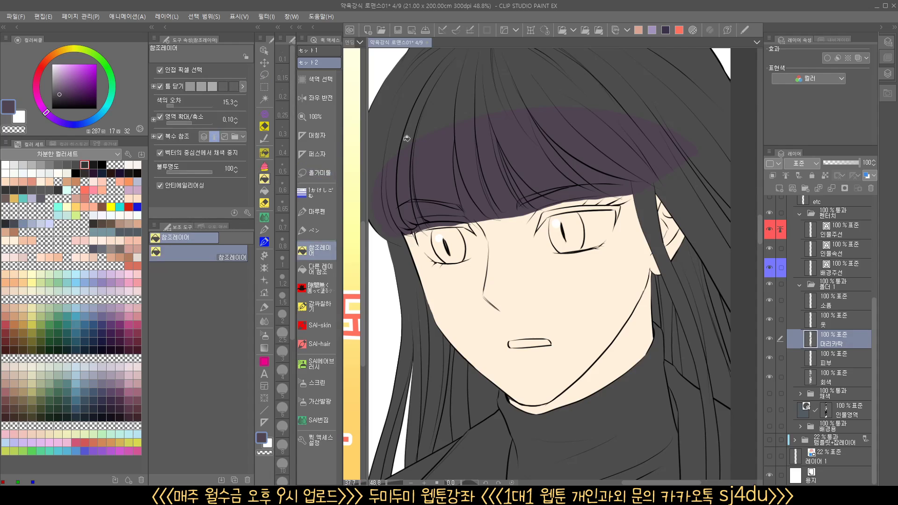
scroll(487, 144, down, 3)
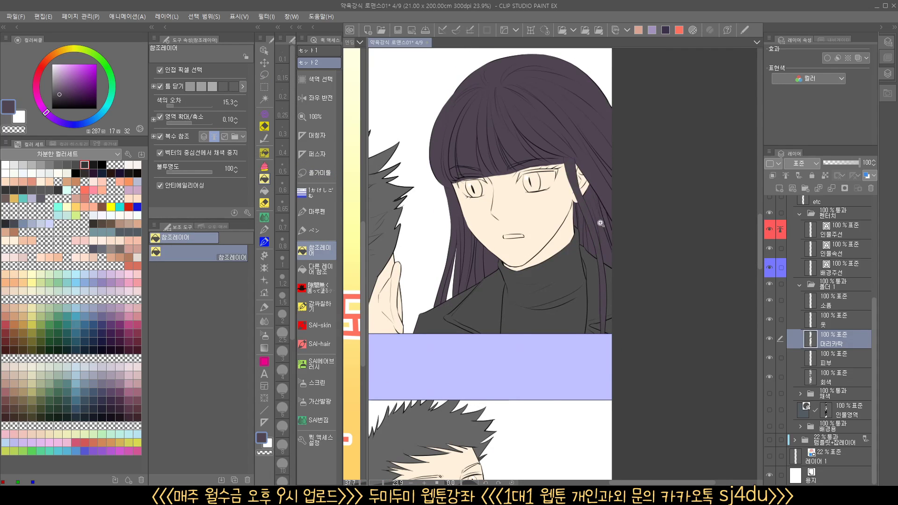
scroll(601, 223, up, 4)
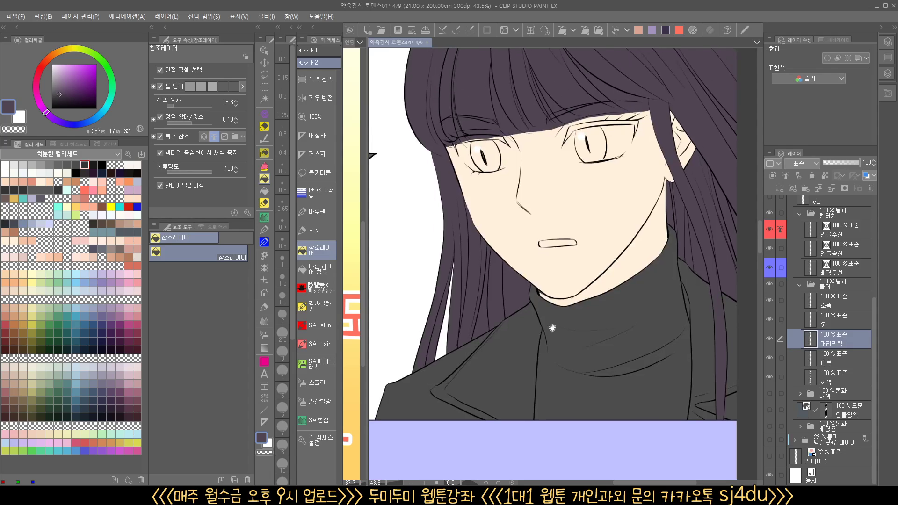
drag(552, 328, 542, 376)
drag(540, 275, 509, 327)
drag(546, 246, 582, 244)
drag(497, 262, 612, 241)
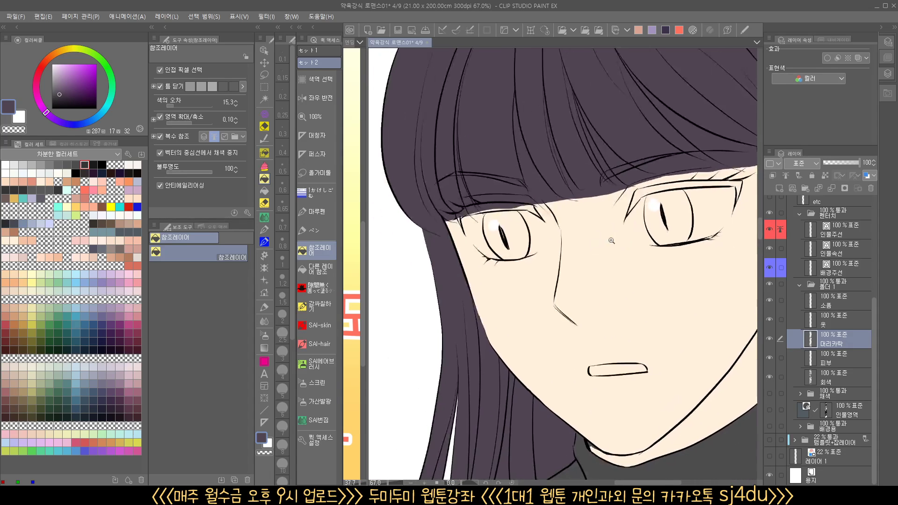
click(546, 211)
click(519, 200)
key(ctrl+z)
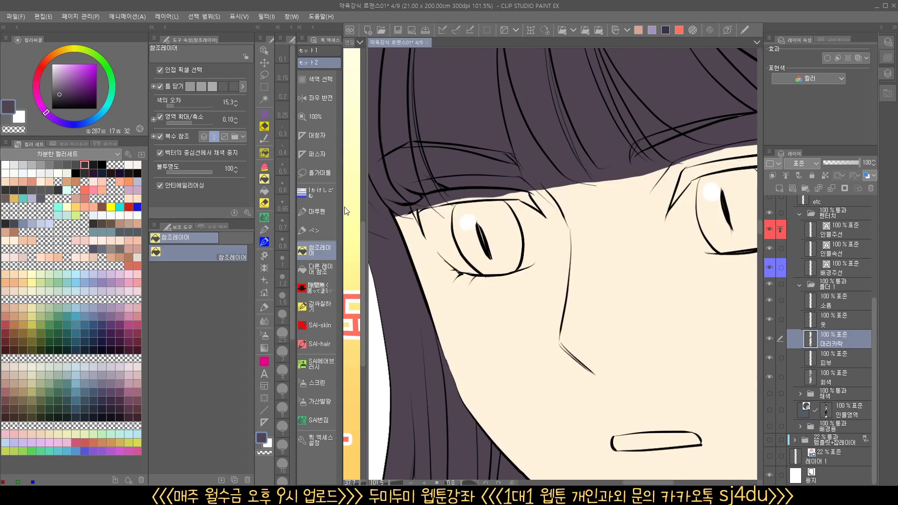
Fill both irises and the second eye's upper lash band with the hair purple using the other-layers reference fill
click(316, 269)
click(486, 208)
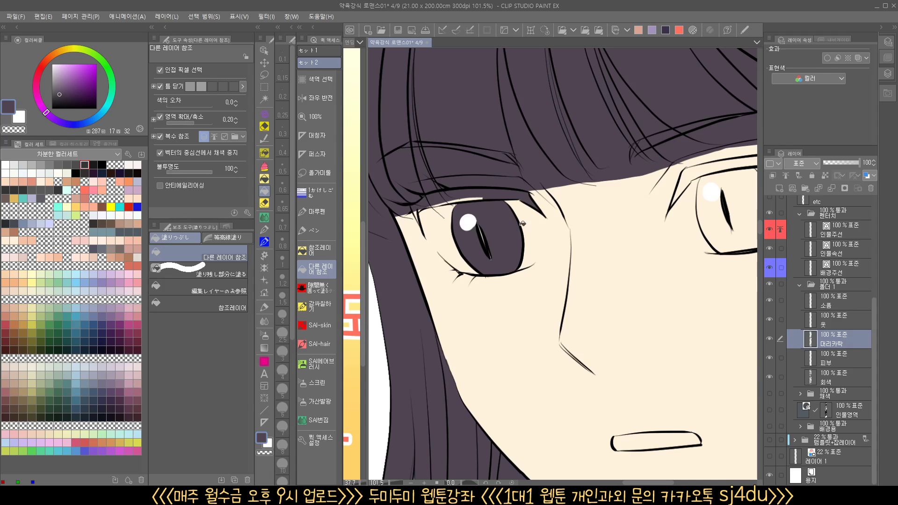
drag(505, 236, 409, 250)
click(649, 211)
drag(672, 263, 615, 274)
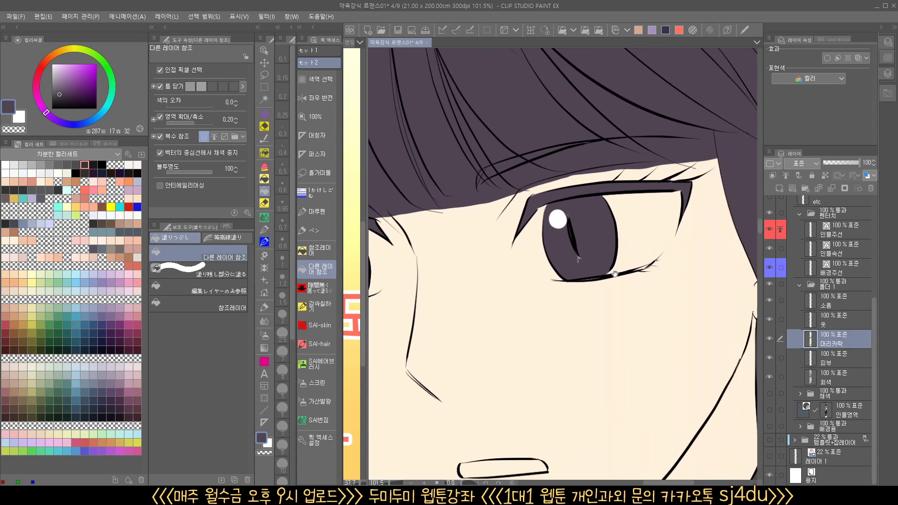
Fill the small leftover gaps around the second eye's pupil with purple using the gapless enclose-and-fill tool
click(316, 288)
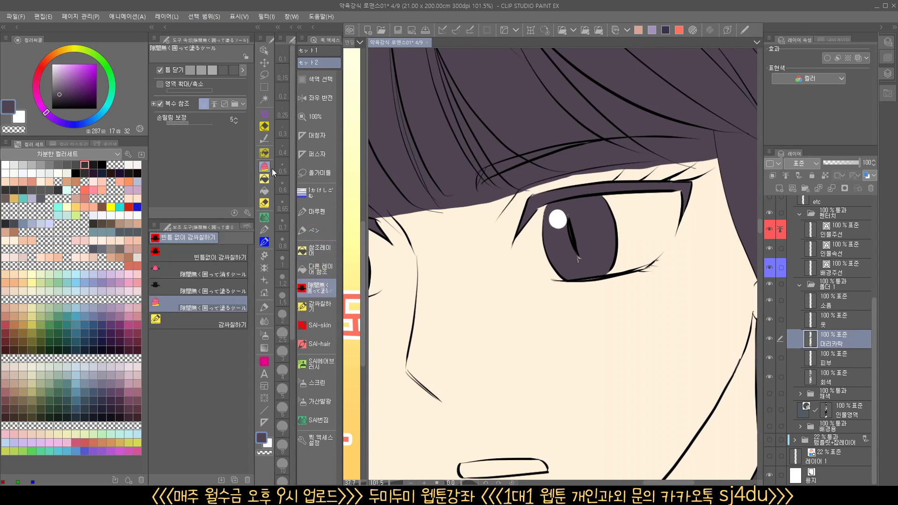
drag(587, 268, 588, 248)
drag(567, 214, 578, 230)
Enclose-fill the skin-colored slivers between the first eye's upper lash line and iris and toward its outer corner with purple
drag(512, 276, 689, 225)
scroll(520, 237, up, 4)
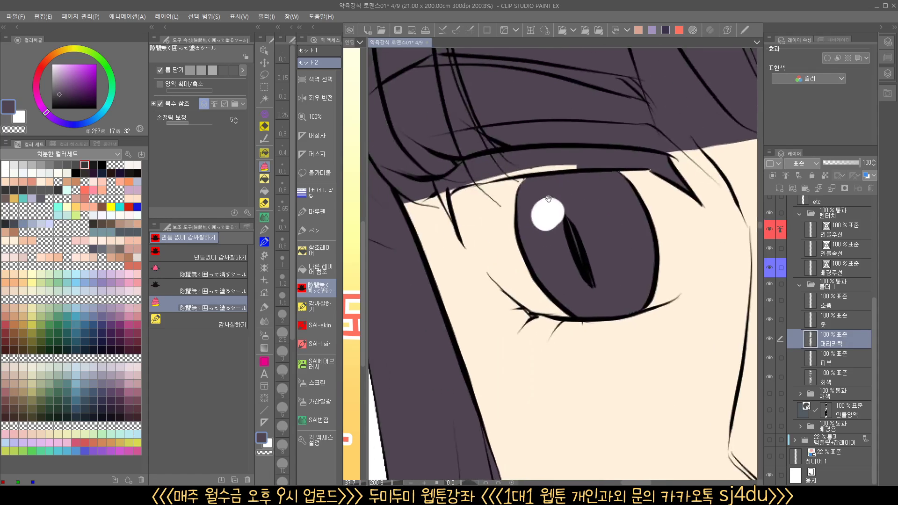
drag(520, 176, 583, 147)
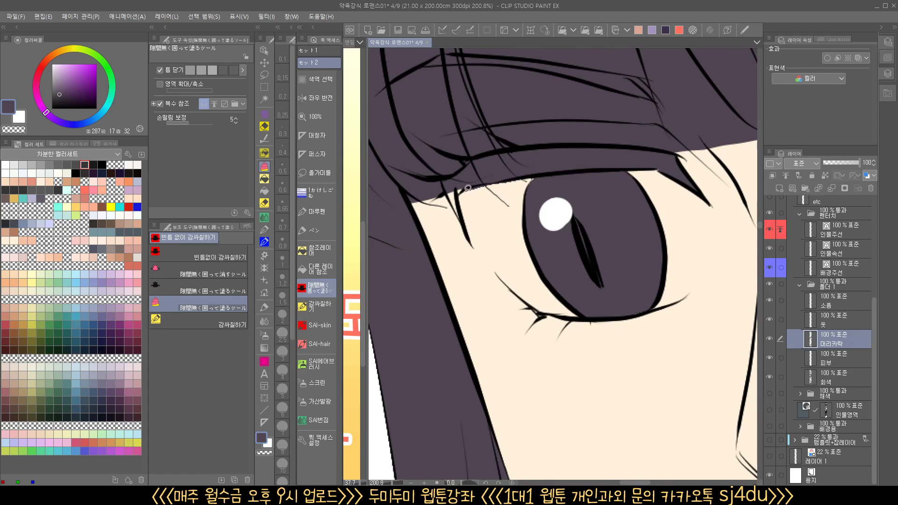
drag(461, 217, 459, 191)
scroll(509, 205, down, 3)
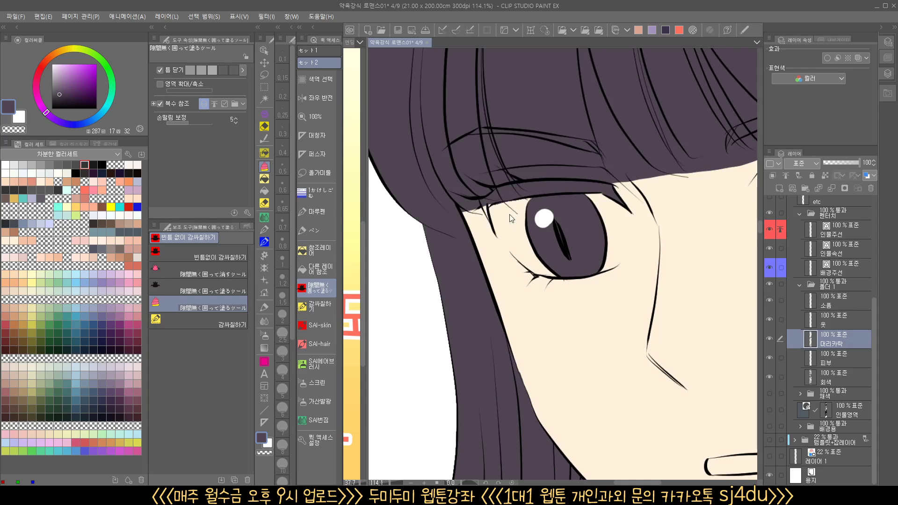
mouse_move(522, 195)
mouse_down()
mouse_move(574, 181)
mouse_move(505, 197)
mouse_move(461, 191)
mouse_move(457, 231)
mouse_move(443, 180)
mouse_up()
scroll(508, 211, up, 5)
scroll(607, 265, down, 7)
scroll(586, 304, up, 4)
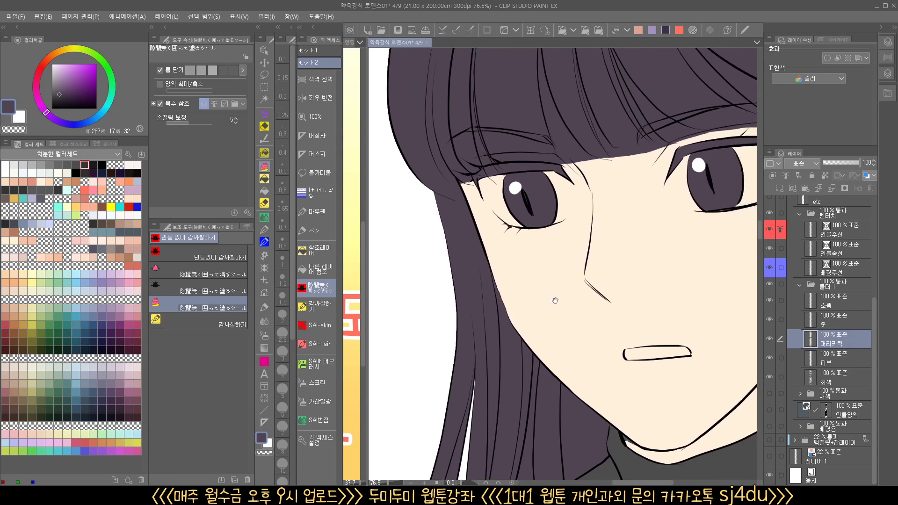
Try the enclose-and-fill tool without area scaling by filling a test triangle on the cheek
mouse_move(496, 285)
mouse_down()
mouse_move(580, 231)
mouse_move(574, 306)
mouse_up()
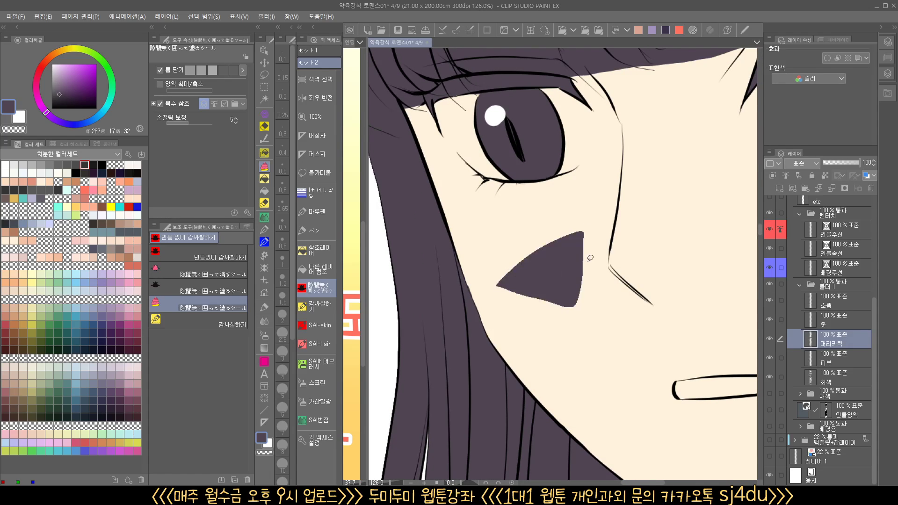
key(ctrl+z)
mouse_move(518, 295)
mouse_down()
mouse_move(592, 262)
mouse_move(545, 305)
mouse_up()
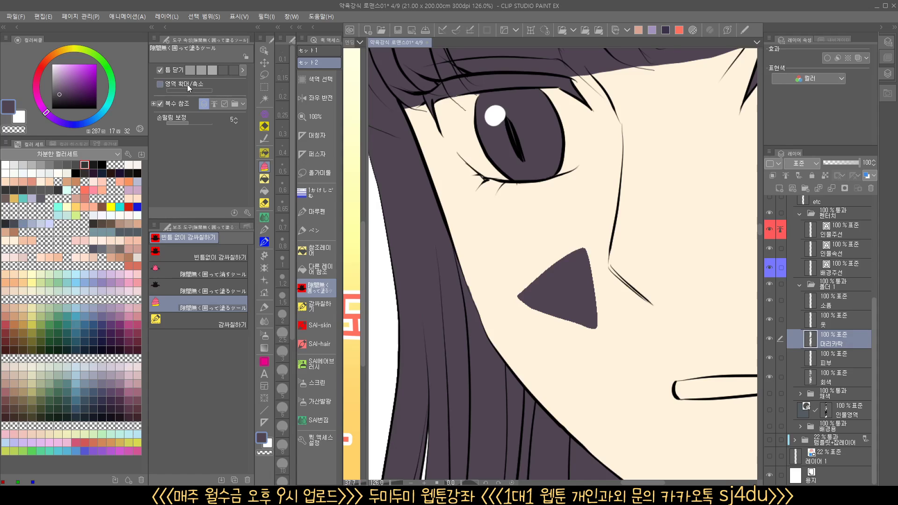
Enable area scaling at 0.10, enclose-fill a second test shape below the first one, and undo it
click(160, 83)
scroll(598, 266, up, 5)
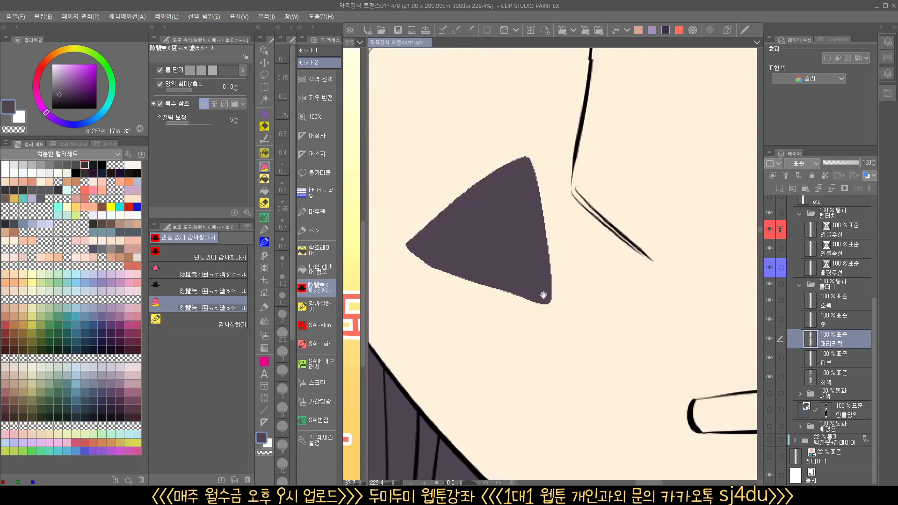
drag(550, 335, 584, 284)
mouse_move(518, 326)
mouse_down()
mouse_move(536, 305)
mouse_move(625, 257)
mouse_move(621, 357)
mouse_move(526, 328)
mouse_up()
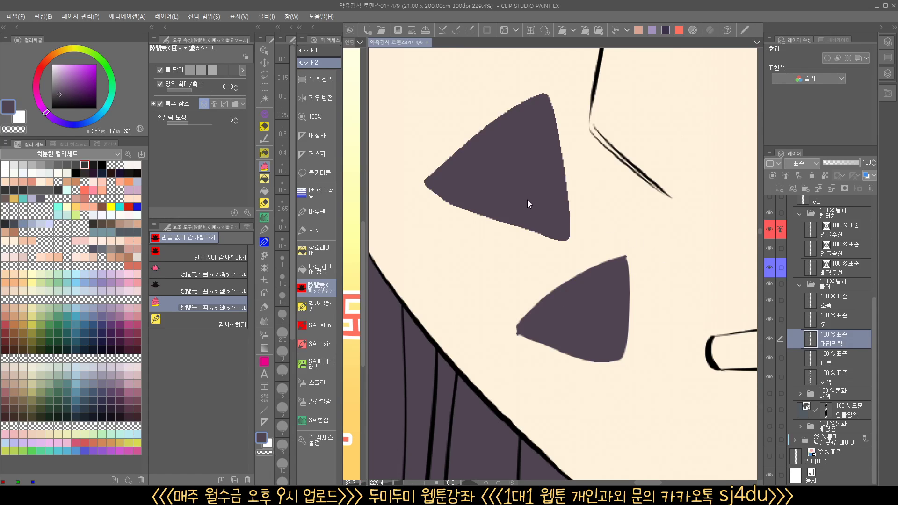
key(ctrl+z)
Set the area scaling to -0.10 and enclose-fill two more test shapes on the cheek near the mouth
click(236, 91)
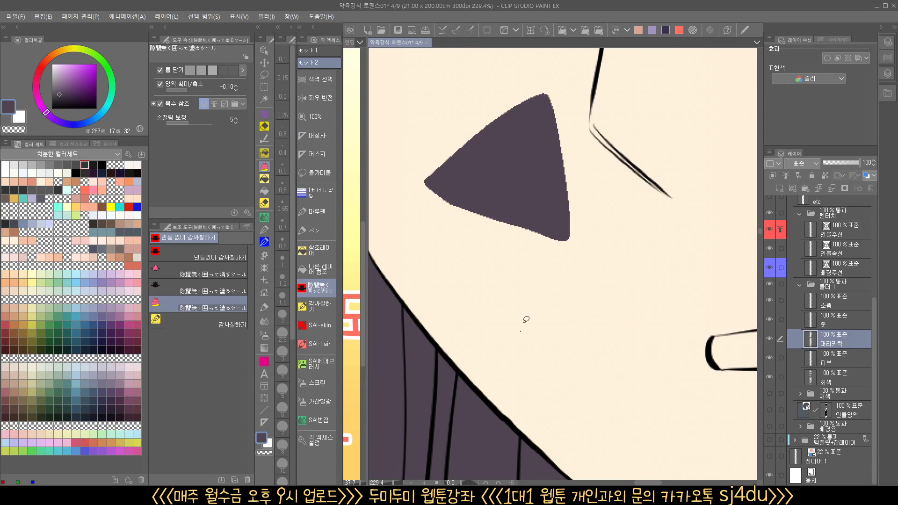
mouse_move(525, 317)
mouse_down()
mouse_move(658, 347)
mouse_move(531, 347)
mouse_up()
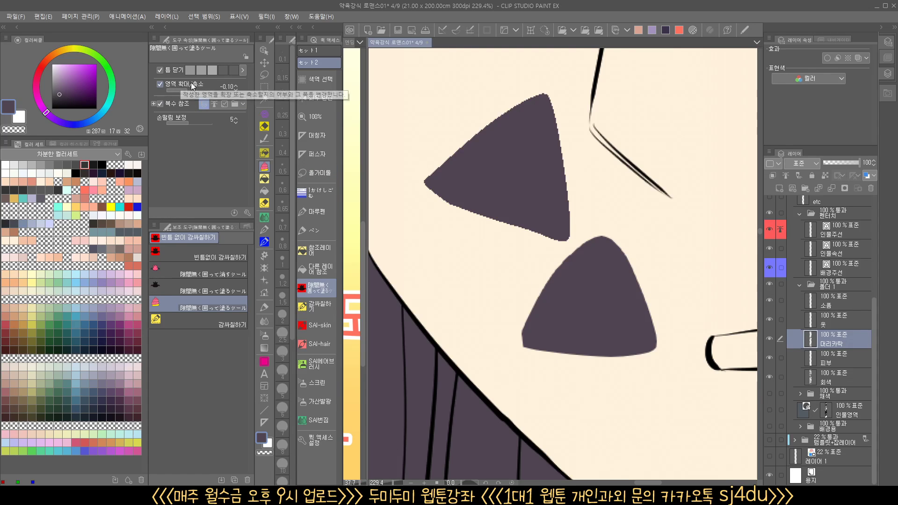
drag(586, 246, 576, 262)
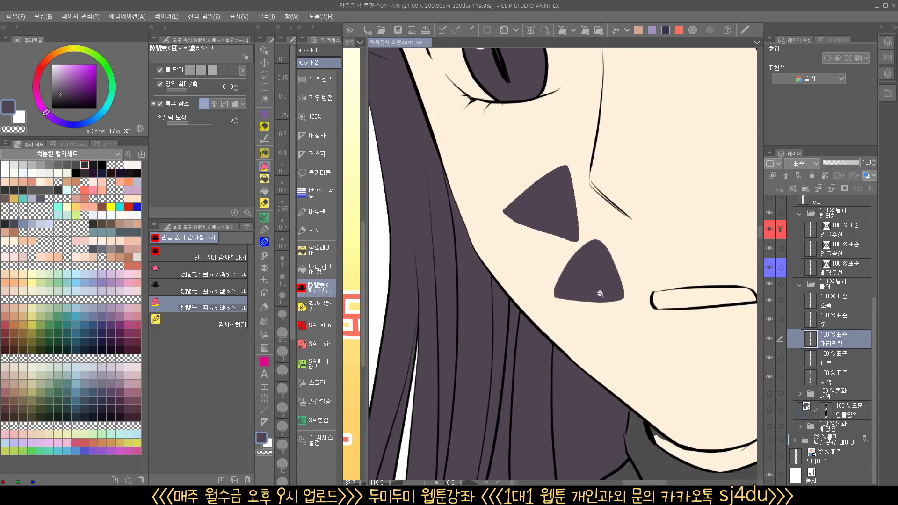
mouse_move(600, 295)
mouse_down()
mouse_move(618, 294)
mouse_move(596, 282)
mouse_move(665, 214)
mouse_move(616, 272)
mouse_up()
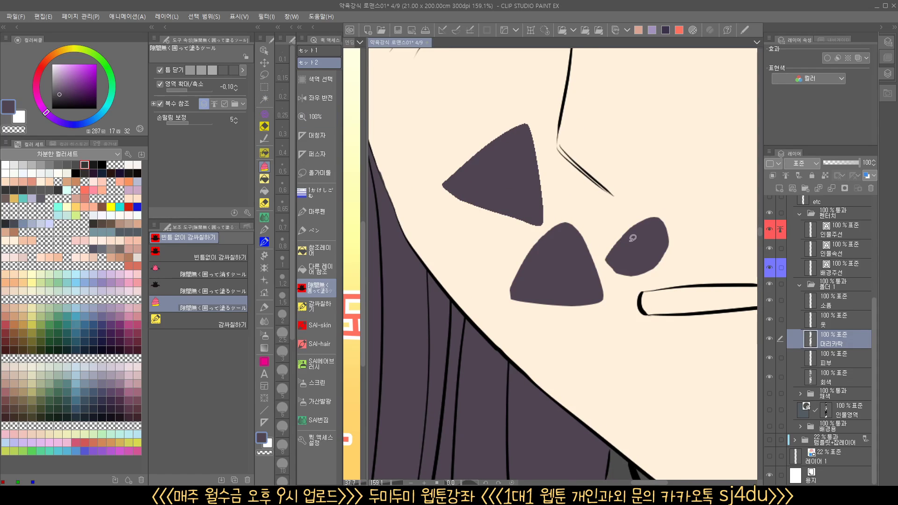
Undo the test fills on the cheek
key(ctrl+z)
key(ctrl+z)
key(ctrl+z)
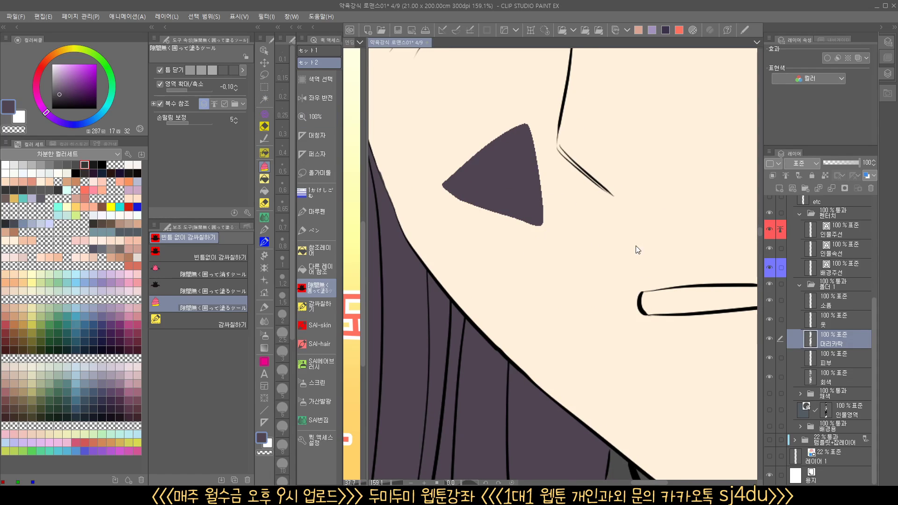
drag(615, 255, 590, 258)
drag(627, 225, 568, 307)
drag(598, 335, 517, 336)
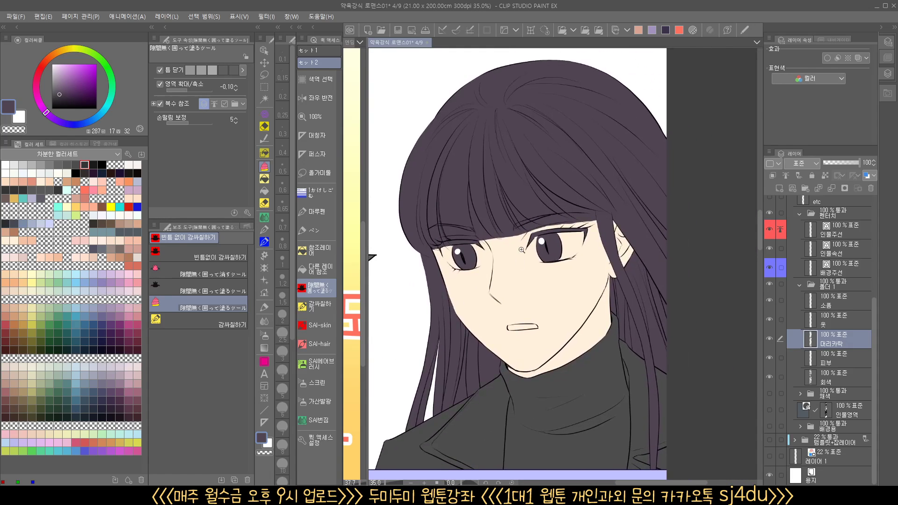
Lasso the strip of stray purple between the bangs and the second eye's upper lid, delete it, and deselect
drag(539, 215, 570, 211)
drag(632, 280, 590, 285)
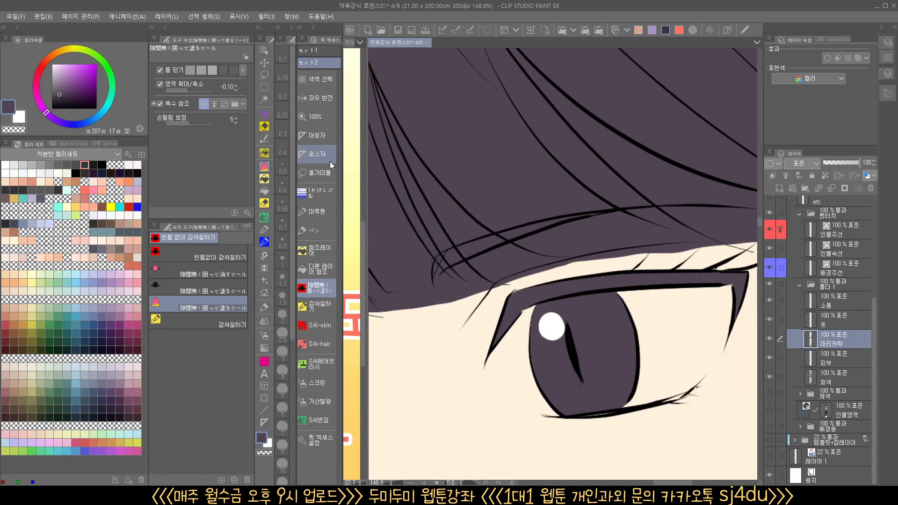
click(318, 172)
click(264, 453)
scroll(580, 256, up, 2)
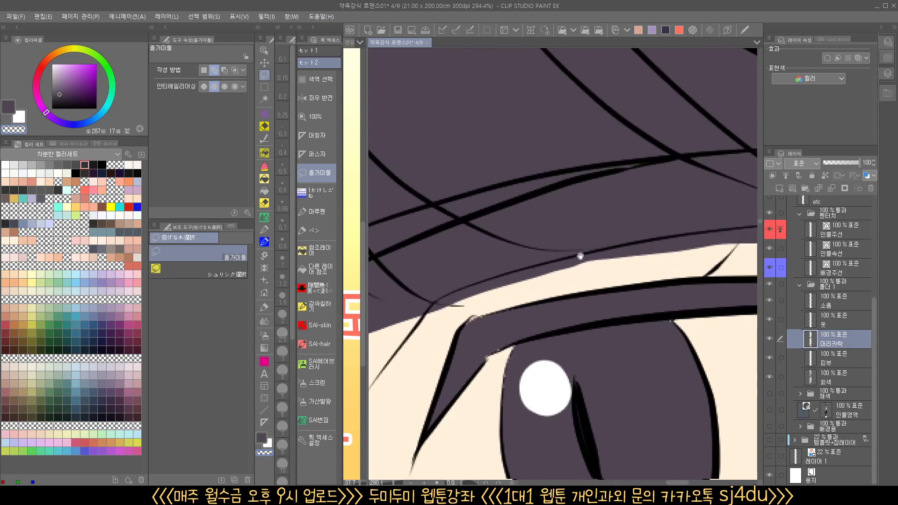
mouse_move(678, 254)
mouse_down()
mouse_move(500, 246)
mouse_move(439, 276)
mouse_move(431, 297)
mouse_move(463, 303)
mouse_up()
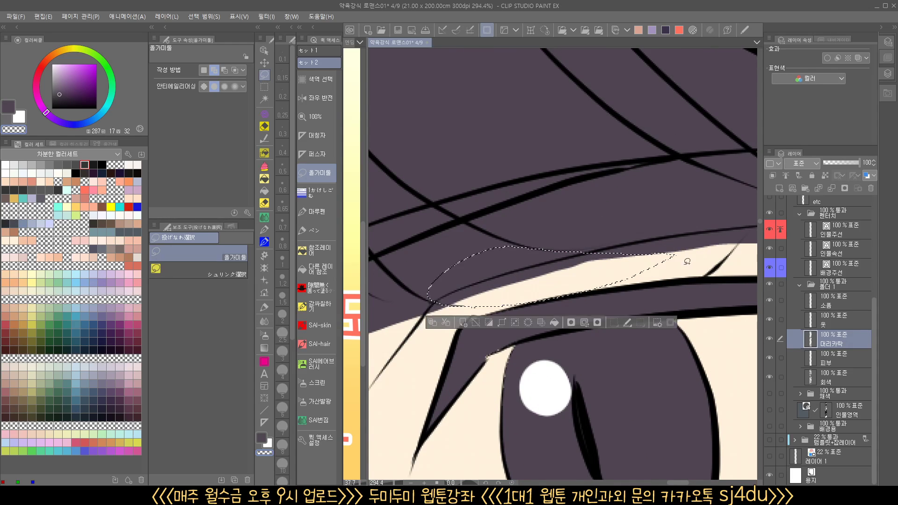
scroll(584, 316, down, 4)
key(Delete)
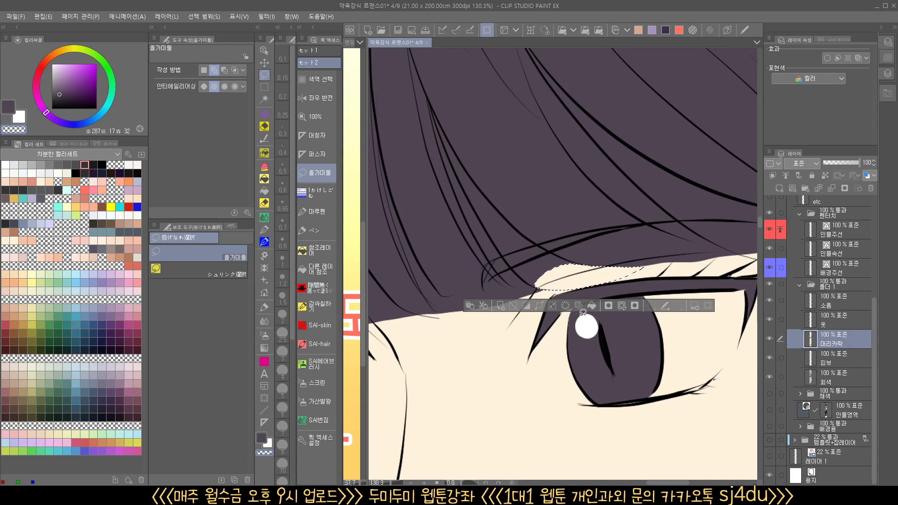
key(ctrl+d)
Lasso the stray purple at the bangs' lower edge beside the first eye's inner corner, clear it, and deselect
scroll(606, 312, down, 3)
scroll(606, 313, up, 6)
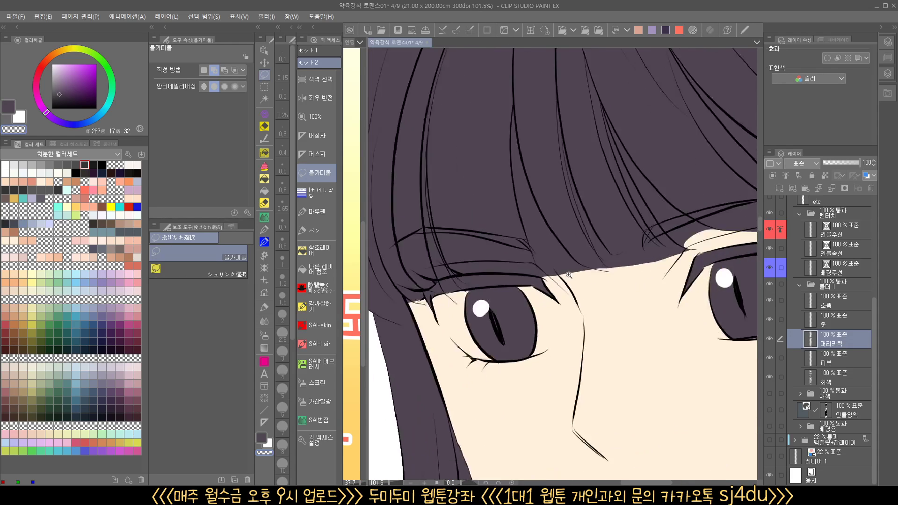
mouse_move(518, 232)
mouse_down()
mouse_move(526, 253)
mouse_move(548, 269)
mouse_move(632, 262)
mouse_move(669, 244)
mouse_move(637, 239)
mouse_up()
scroll(628, 280, down, 6)
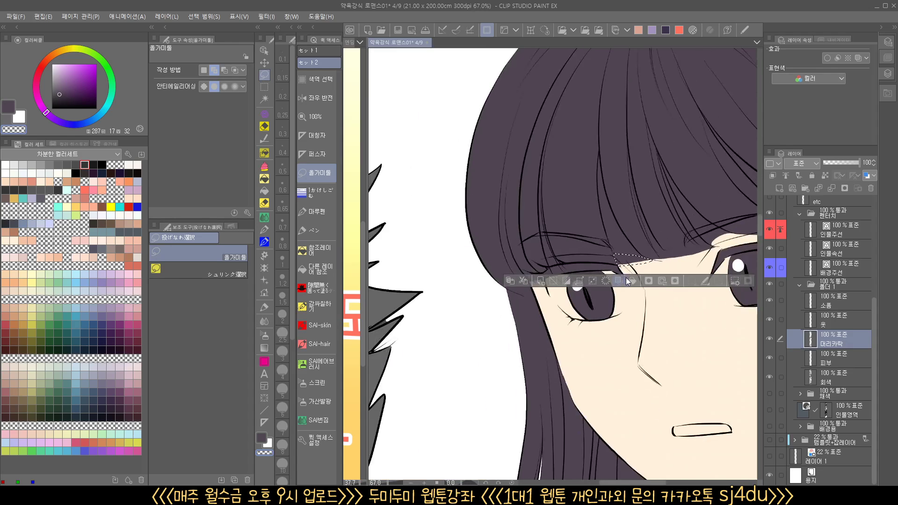
click(603, 284)
key(ctrl+d)
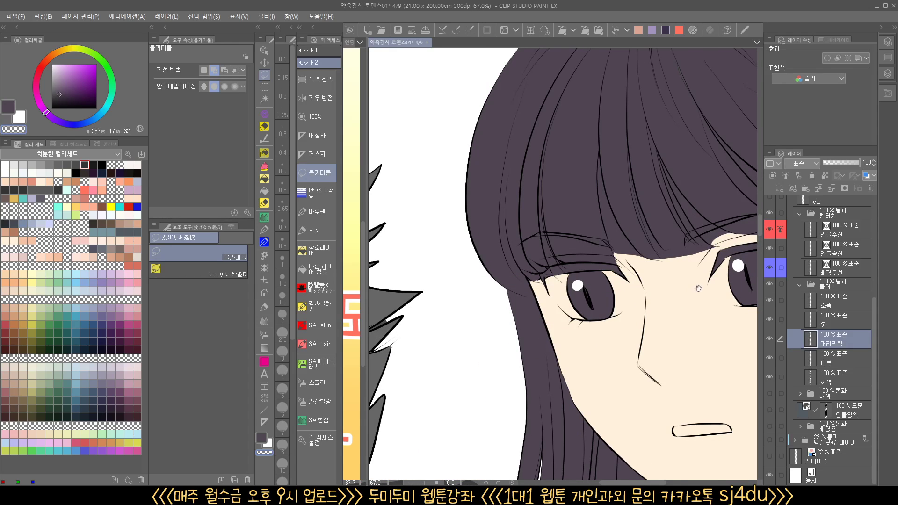
Clear the purple from the gap between the bang strands above the second eye using the reference-layer fill with transparent color
drag(689, 294, 540, 335)
scroll(540, 335, up, 5)
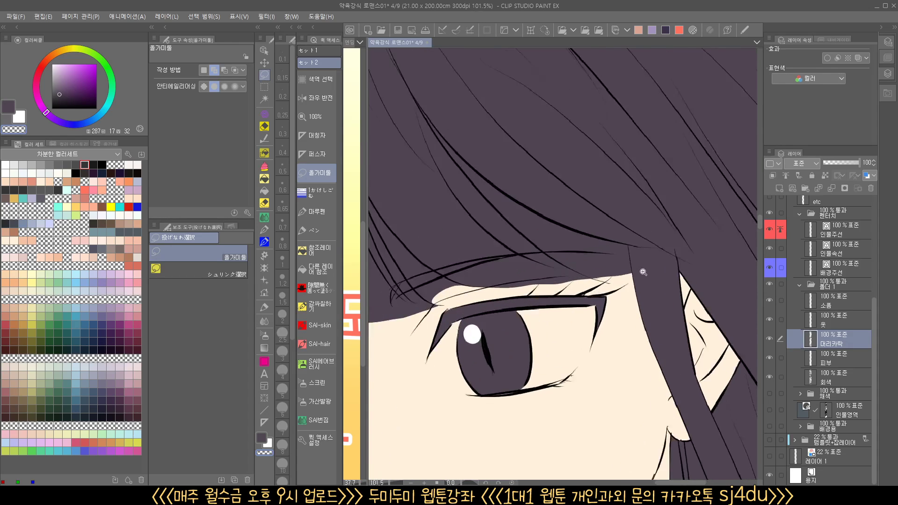
click(318, 251)
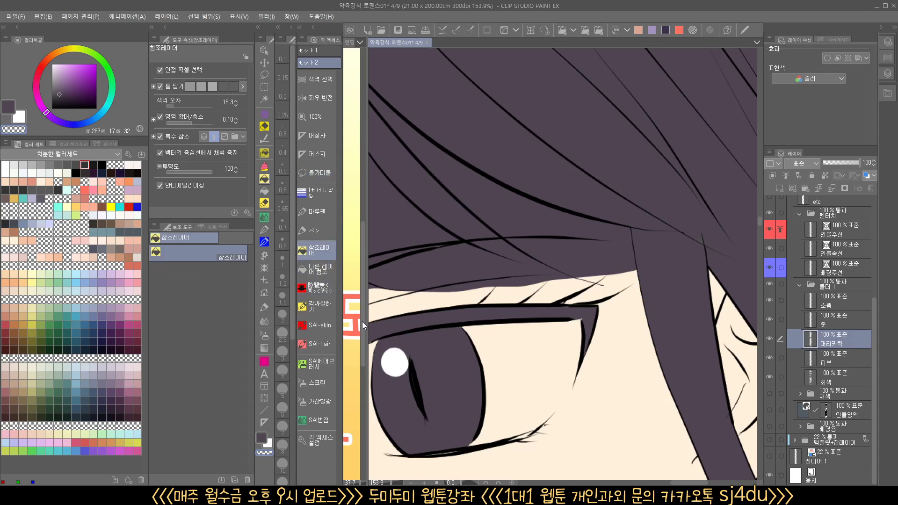
click(584, 230)
drag(487, 315, 610, 353)
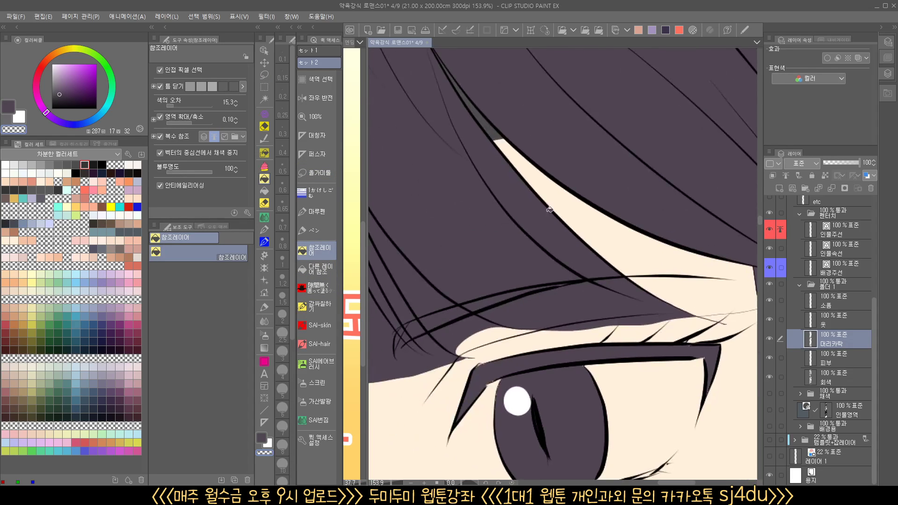
drag(504, 178, 529, 257)
drag(652, 381, 612, 360)
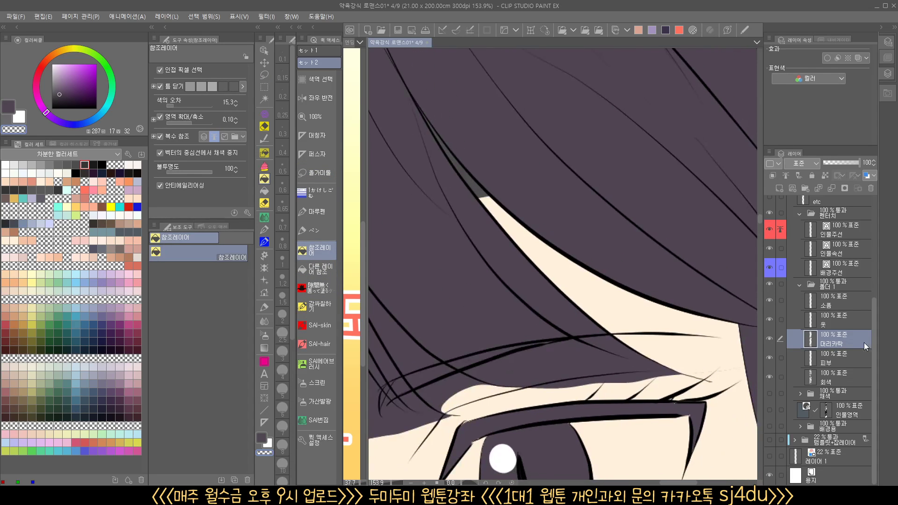
On the skin layer (피부), fill the remaining gray tip of that strand gap with the skin color
click(832, 355)
click(478, 189)
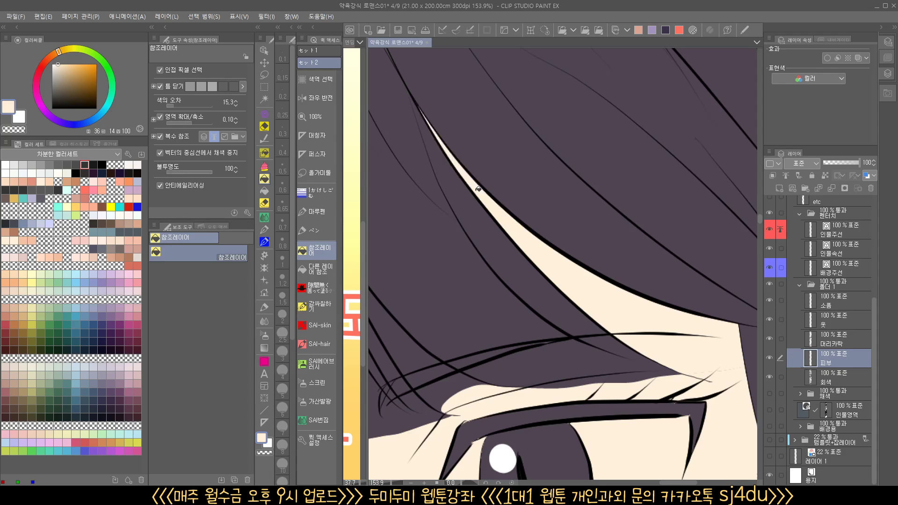
drag(593, 259, 551, 265)
drag(610, 338, 678, 308)
On the hair layer (머리카락), clear the purple from the narrow gap between the middle bang strands with transparent fill
click(835, 340)
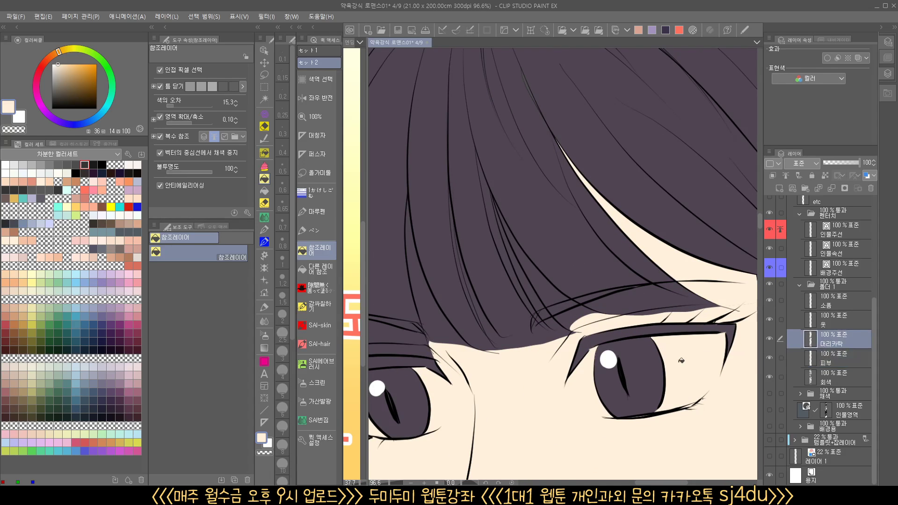
drag(541, 374, 698, 323)
drag(617, 291, 626, 295)
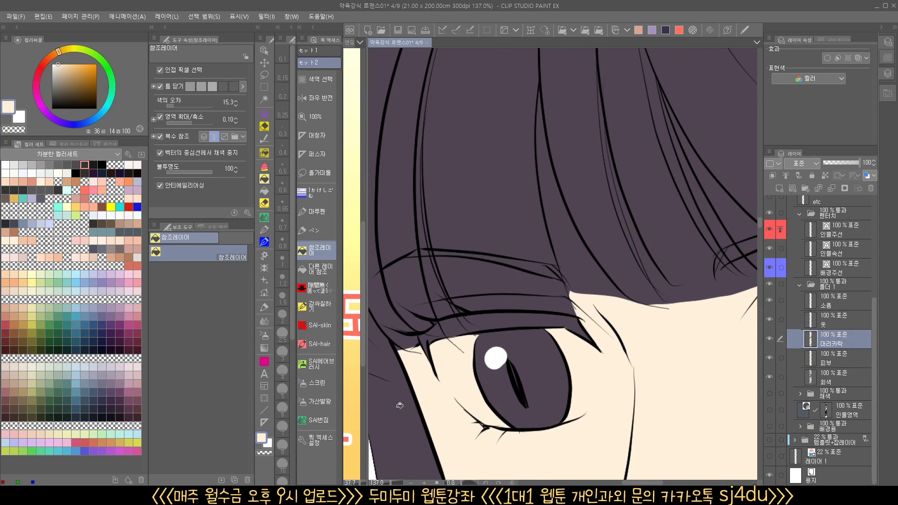
click(265, 453)
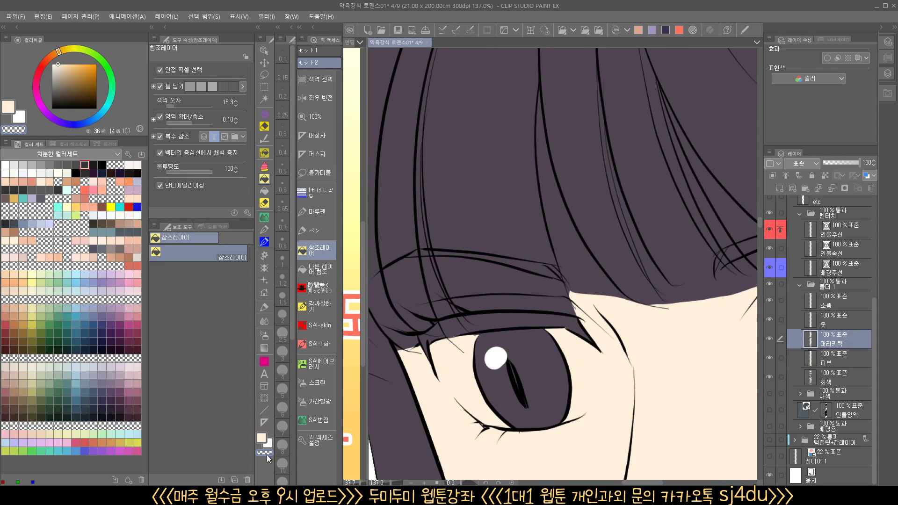
alt+click(609, 253)
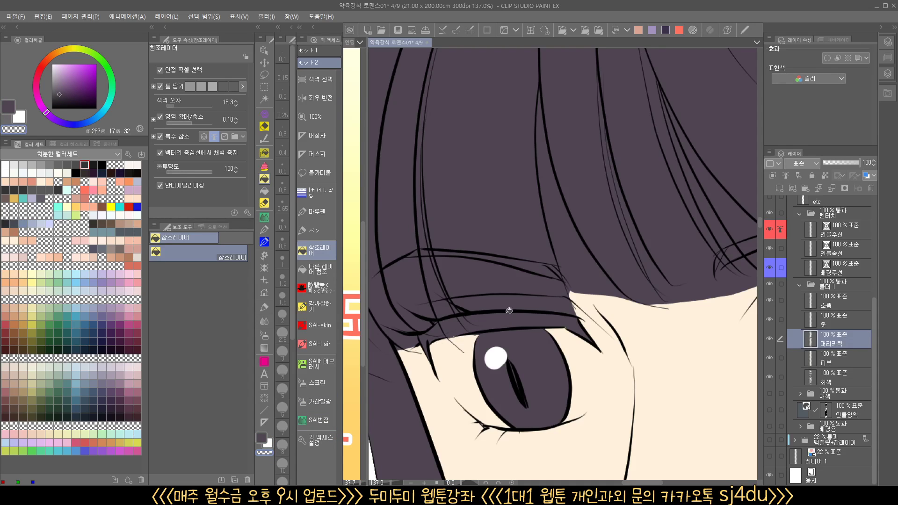
click(590, 249)
click(542, 127)
On the skin layer (피부), fill the gray left in the narrow middle bang gap with the skin color
drag(606, 274, 590, 308)
click(794, 355)
alt+click(545, 250)
click(526, 162)
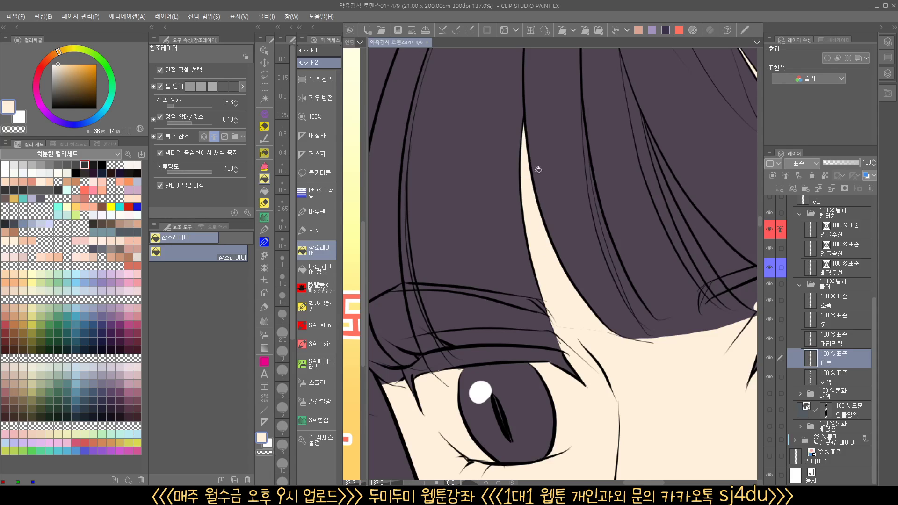
drag(642, 322, 602, 338)
drag(602, 338, 538, 359)
scroll(585, 307, up, 5)
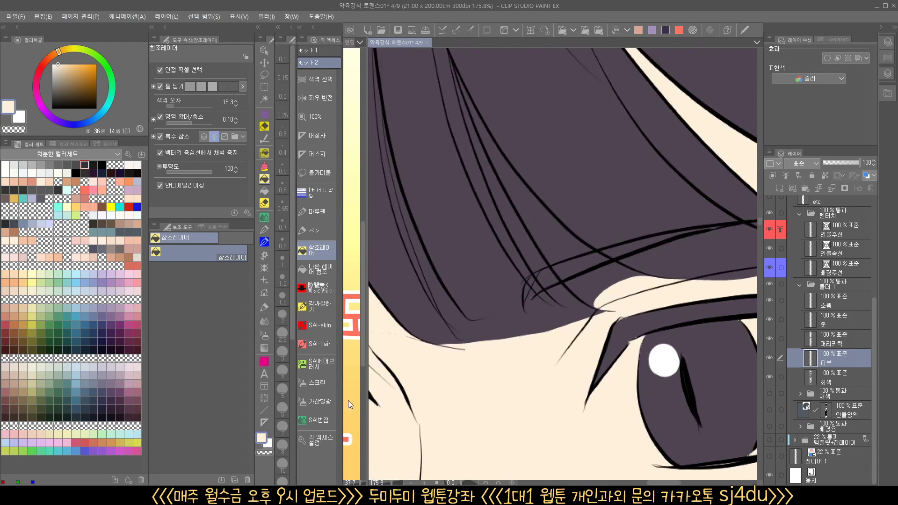
On the hair layer (머리카락), clear the purple from the long gap between the bang strands beside the second eye with transparent fill
click(828, 340)
alt+click(560, 265)
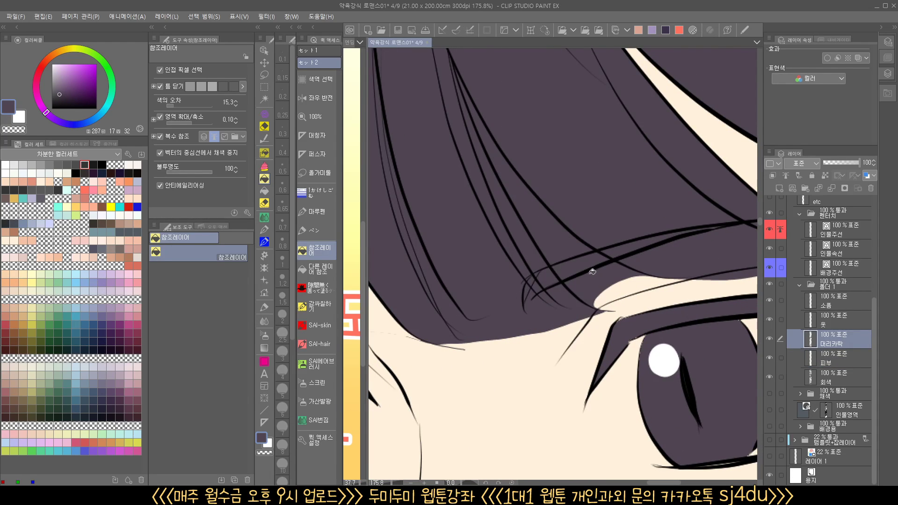
click(270, 453)
click(571, 232)
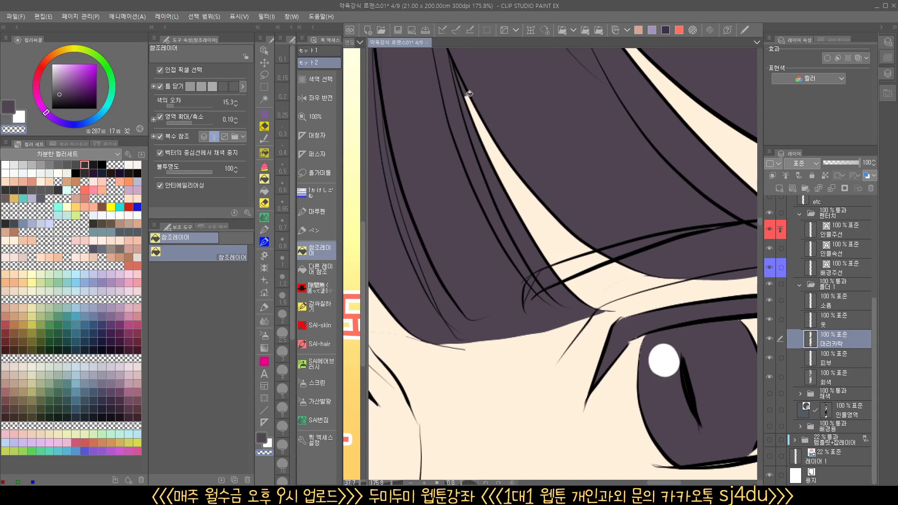
drag(485, 124, 556, 271)
On the skin layer (피부), fill the gray left in the long bang gap and its narrow tip with the skin color
click(843, 357)
alt+click(580, 319)
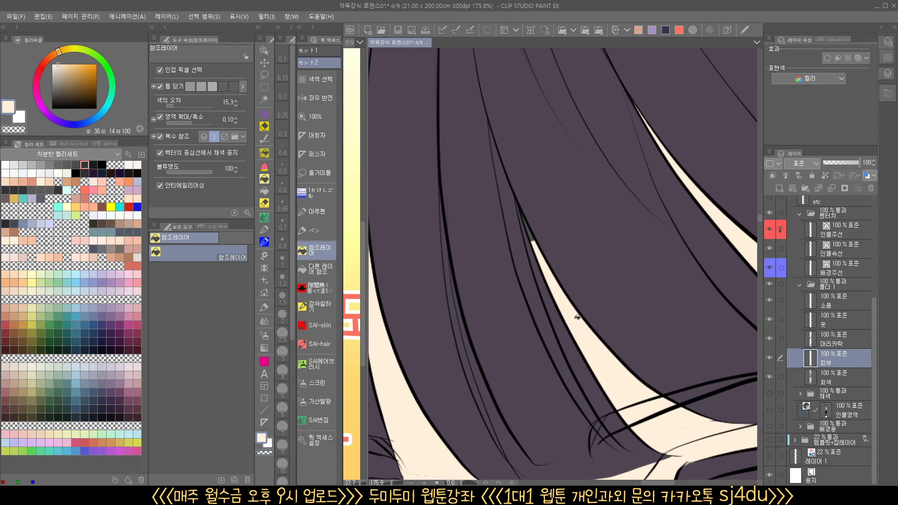
drag(523, 233, 554, 212)
click(594, 314)
click(565, 251)
drag(598, 259, 537, 307)
mouse_move(634, 329)
mouse_down()
mouse_move(634, 346)
mouse_move(640, 324)
mouse_move(608, 309)
mouse_up()
mouse_move(688, 351)
mouse_down()
mouse_move(612, 366)
mouse_move(614, 375)
mouse_move(592, 356)
mouse_up()
drag(612, 421, 696, 304)
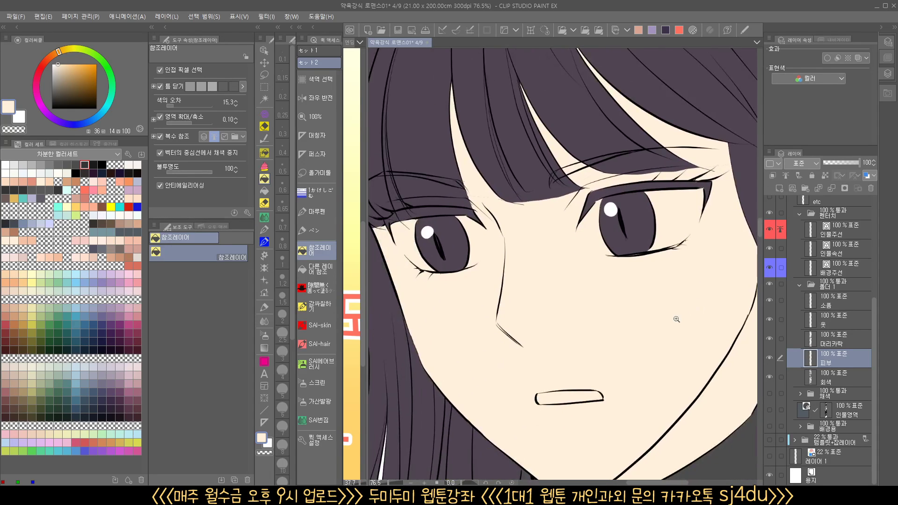
Patch the tiny leftover spot where the bang strands cross above the second eye using a lasso selection, and deselect
click(584, 214)
alt+click(475, 172)
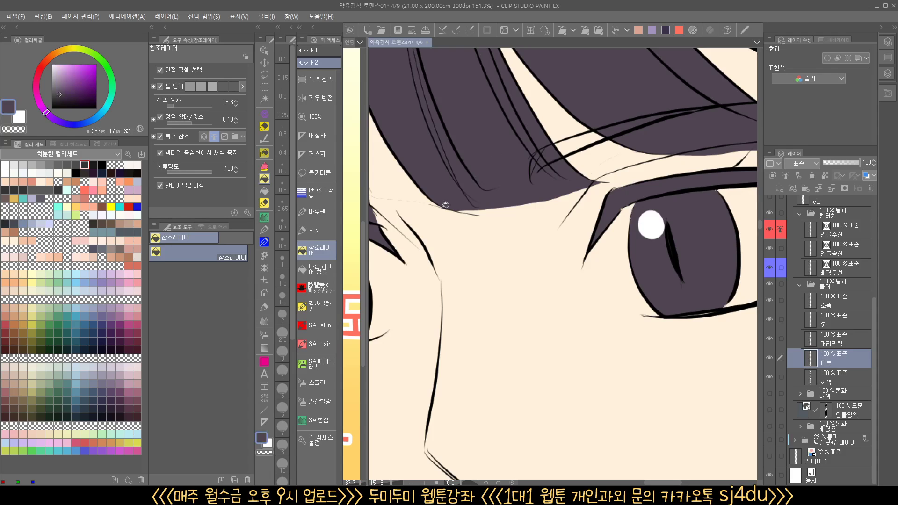
click(329, 270)
drag(555, 157, 519, 218)
click(543, 205)
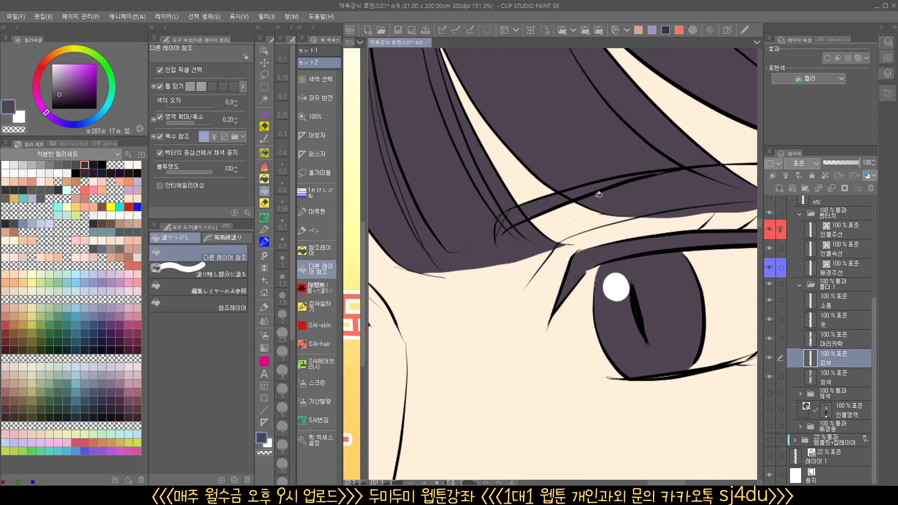
click(563, 222)
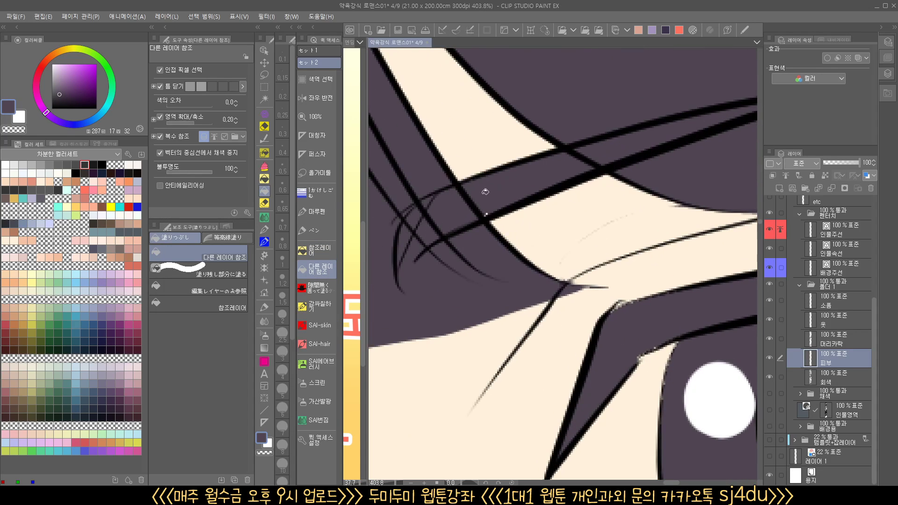
click(265, 77)
mouse_move(515, 222)
mouse_down()
mouse_move(519, 207)
mouse_move(473, 225)
mouse_up()
drag(549, 192, 529, 225)
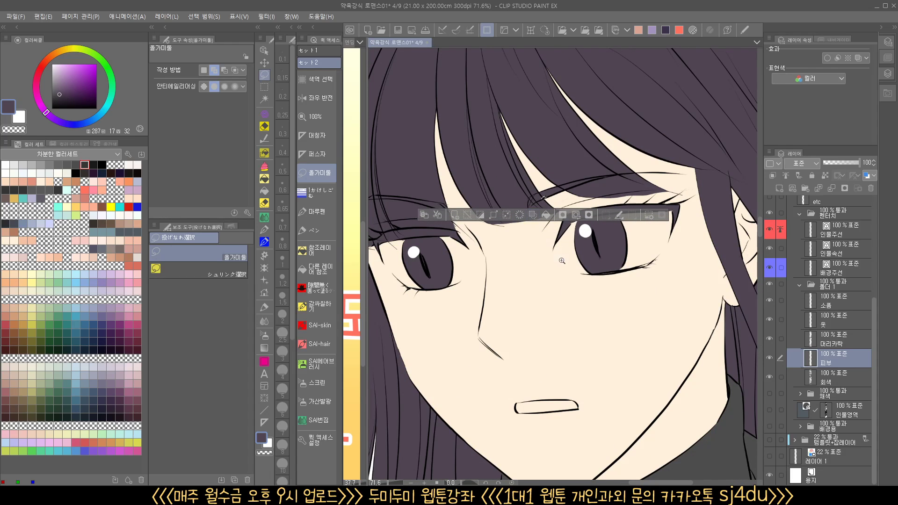
drag(556, 270, 555, 268)
key(ctrl+d)
In the panel with the front-facing long-haired character, lasso the whole bangs area from the crown down to just above the eyes
drag(643, 335, 604, 300)
drag(611, 181, 643, 402)
drag(555, 220, 565, 254)
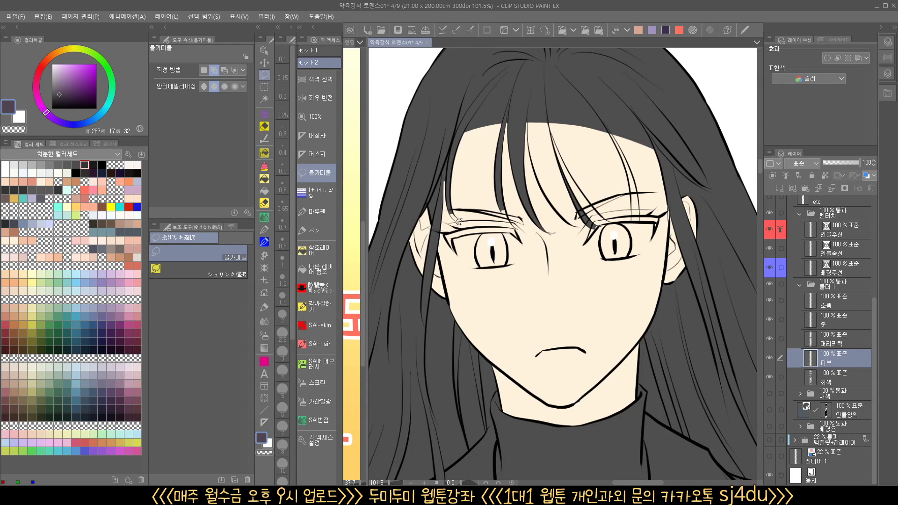
mouse_move(479, 221)
mouse_down()
mouse_move(538, 234)
mouse_move(683, 226)
mouse_move(677, 142)
mouse_move(516, 78)
mouse_move(413, 228)
mouse_up()
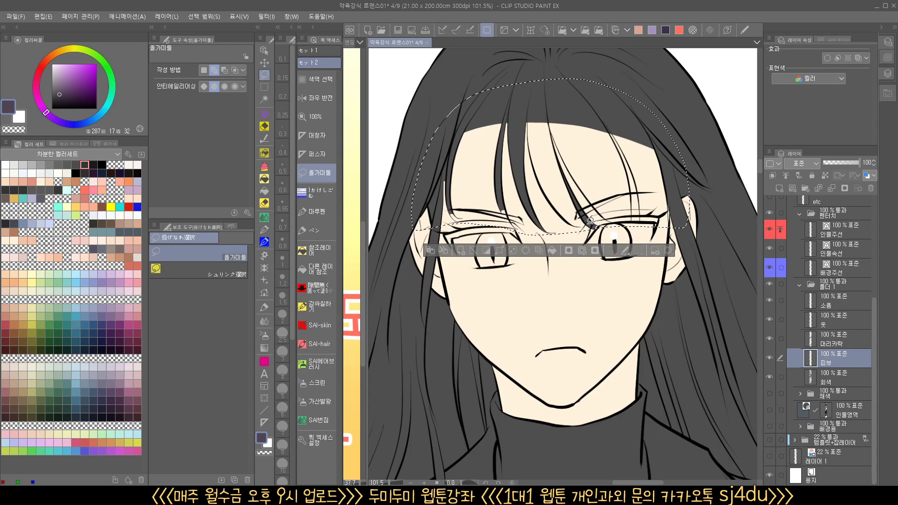
Fill the lassoed bangs and the rest of the long hair with purple on the skin layer (피부)
click(552, 251)
key(ctrl+d)
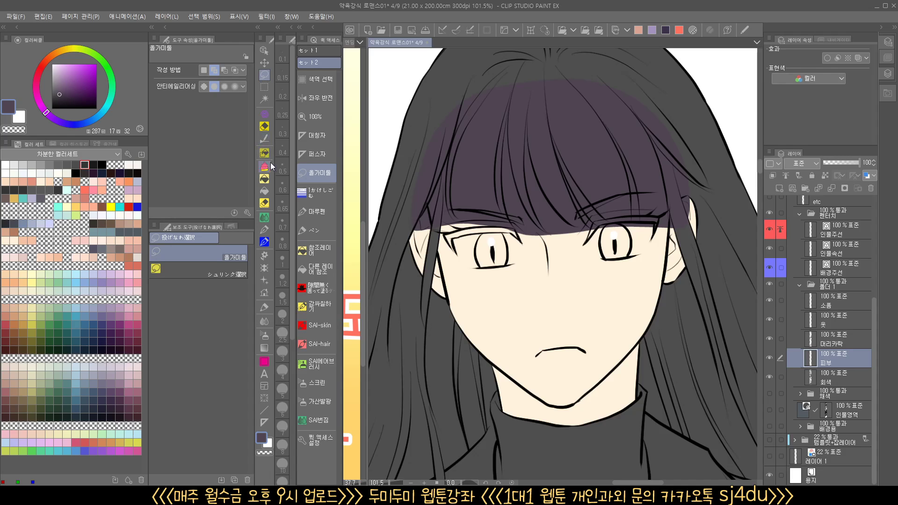
click(271, 176)
click(702, 269)
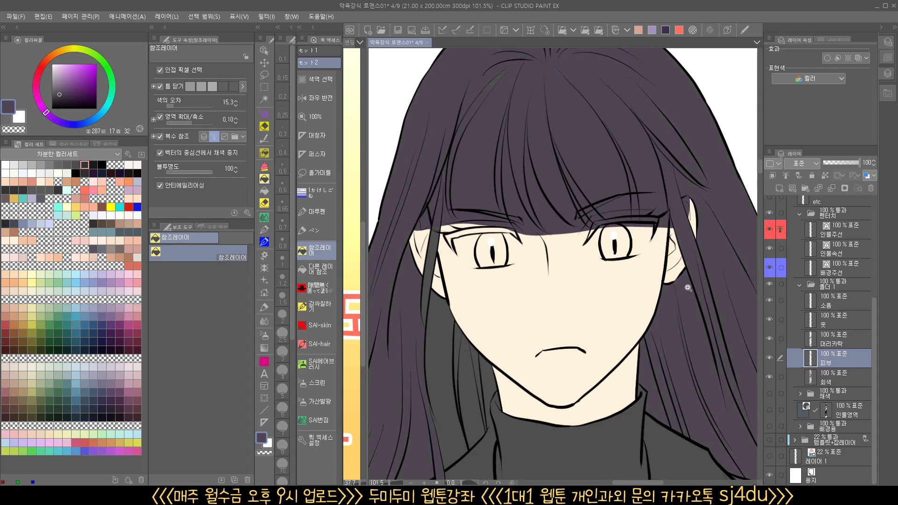
scroll(689, 287, down, 4)
scroll(570, 279, down, 3)
drag(620, 369, 533, 314)
drag(748, 319, 675, 290)
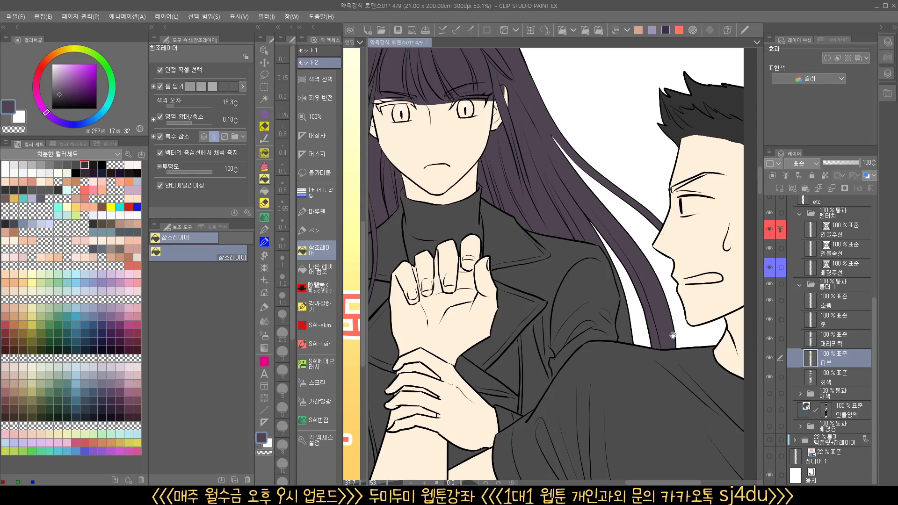
drag(619, 299, 750, 413)
drag(545, 198, 579, 195)
drag(511, 246, 540, 272)
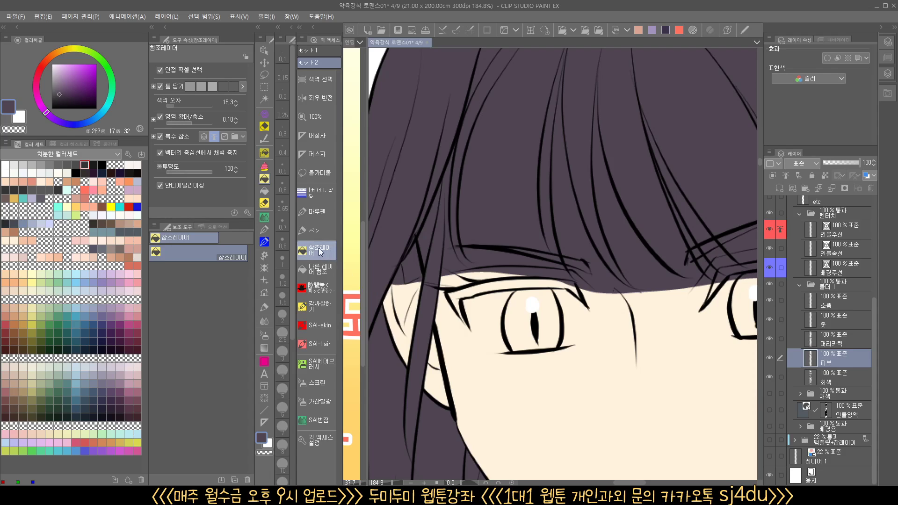
click(321, 173)
scroll(472, 236, up, 2)
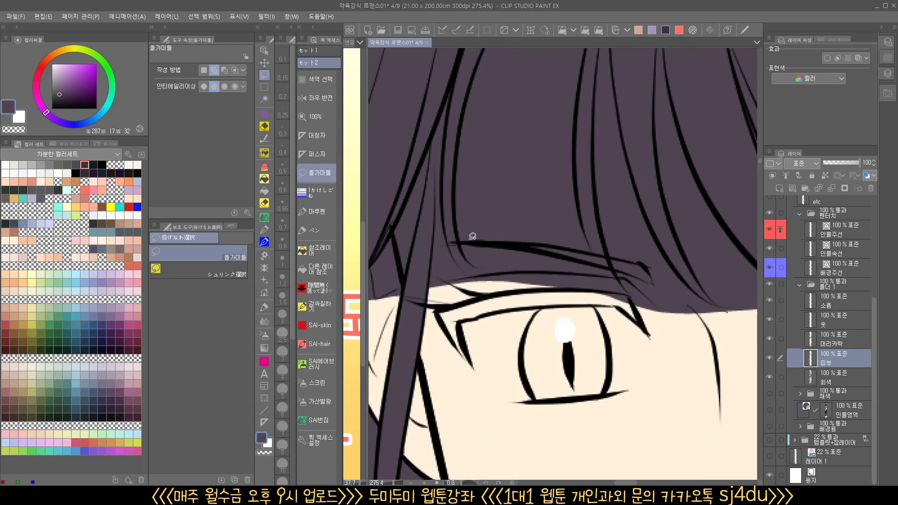
drag(439, 206, 470, 278)
key(ctrl+d)
drag(661, 308, 535, 358)
scroll(564, 324, down, 2)
scroll(575, 335, up, 3)
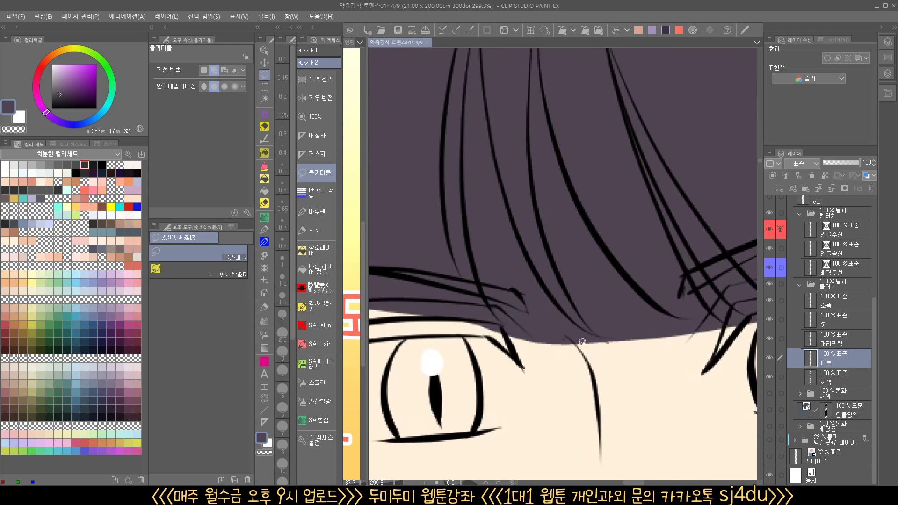
Lasso the bang tips between the two eyes and delete the purple inside, and deselect
mouse_move(557, 352)
mouse_down()
mouse_move(520, 338)
mouse_move(502, 317)
mouse_up()
drag(555, 304, 566, 308)
click(536, 371)
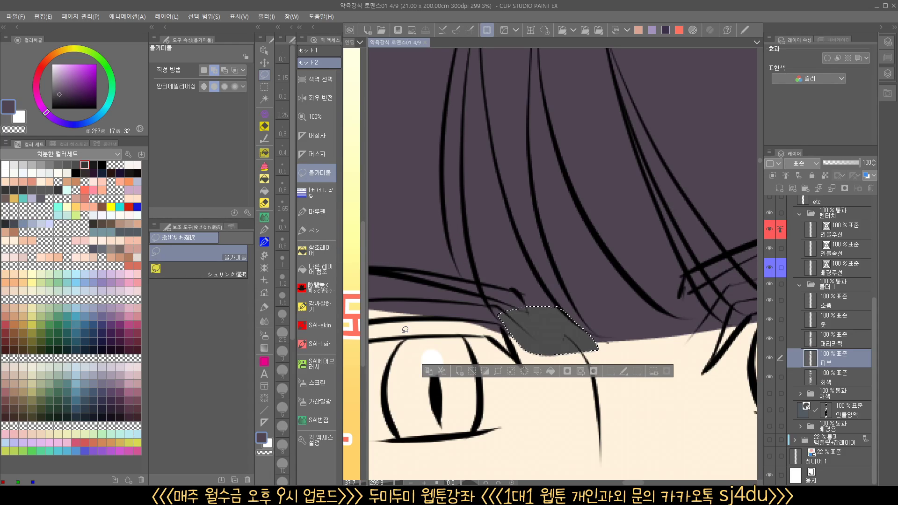
scroll(609, 294, down, 3)
key(ctrl+d)
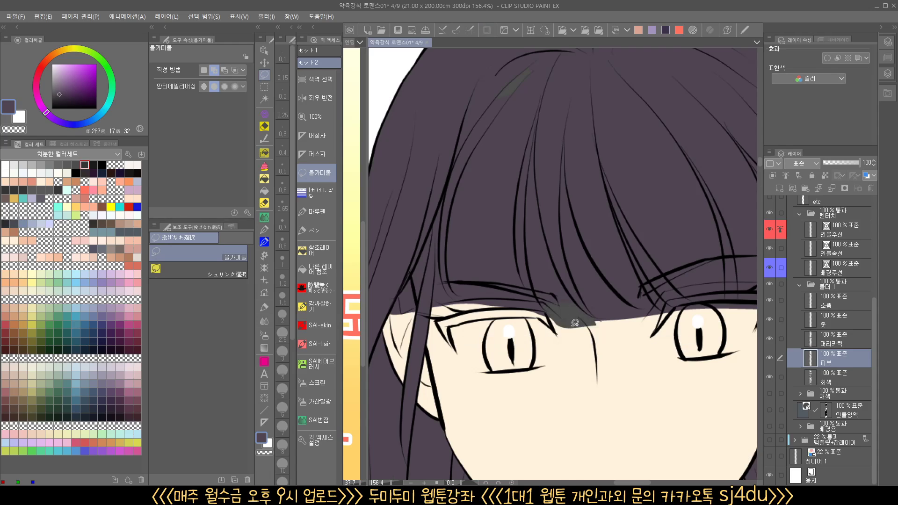
Step back through the purple fills made on the skin layer (피부) to the point where only the bangs selection exists
key(ctrl+z)
key(ctrl+z)
key(ctrl+z)
click(772, 358)
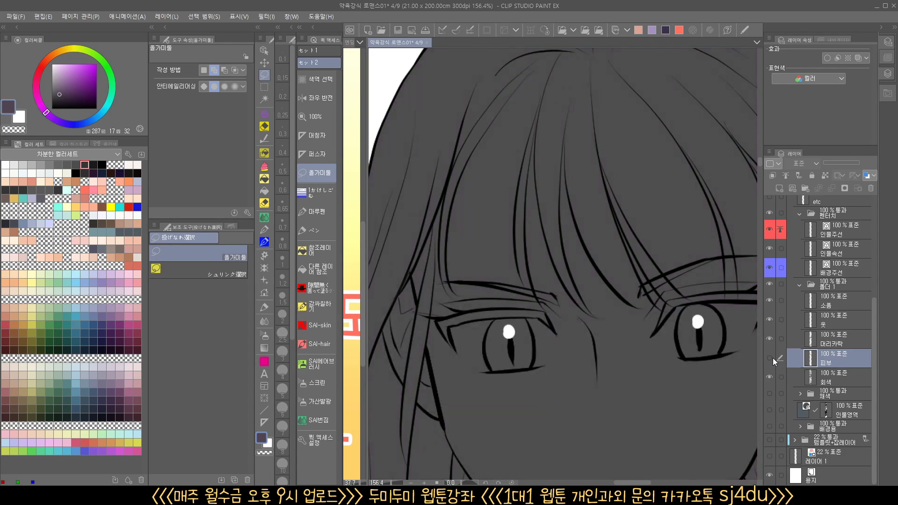
click(772, 358)
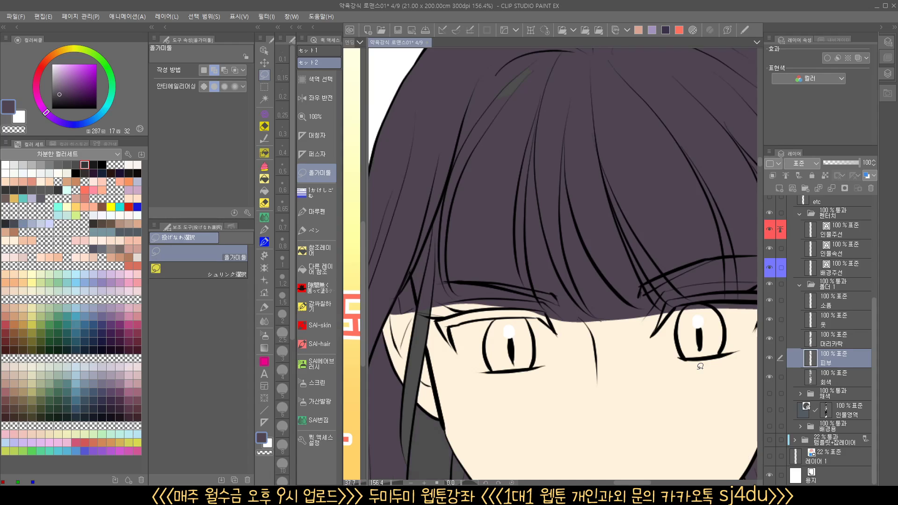
key(ctrl+y)
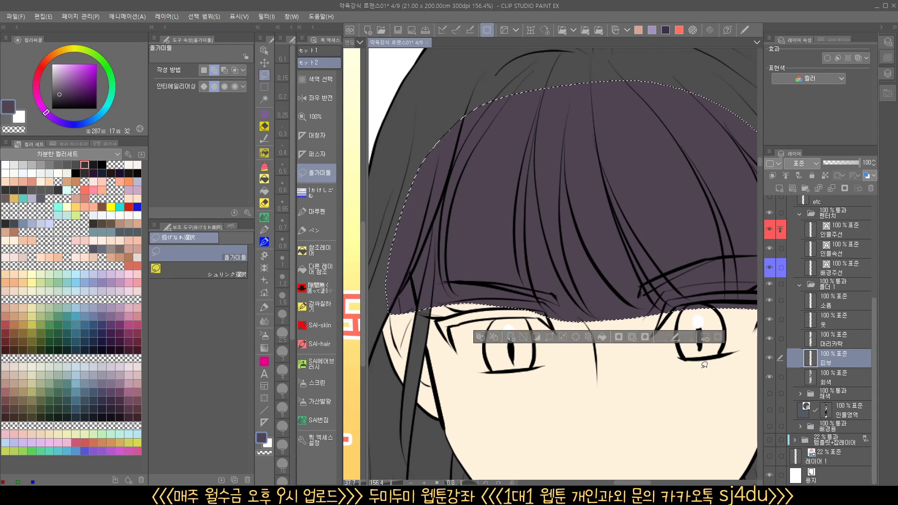
key(ctrl+y)
On the hair layer (머리카락), fill the lassoed bangs area with purple and deselect
click(837, 342)
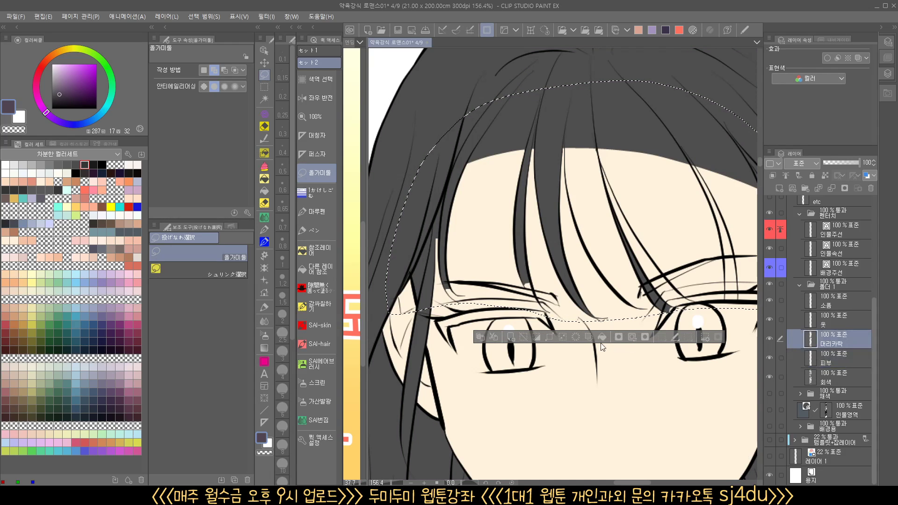
click(602, 337)
scroll(599, 322, down, 2)
drag(599, 321, 597, 322)
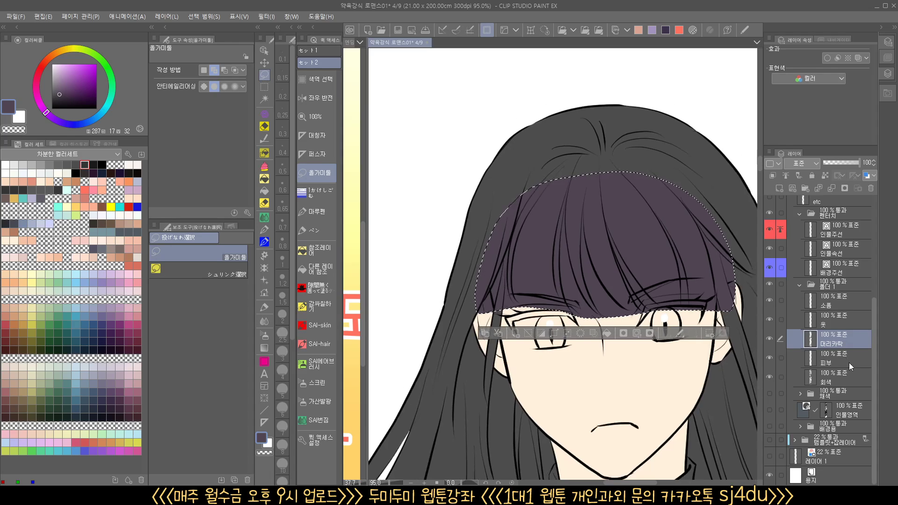
drag(753, 367, 708, 370)
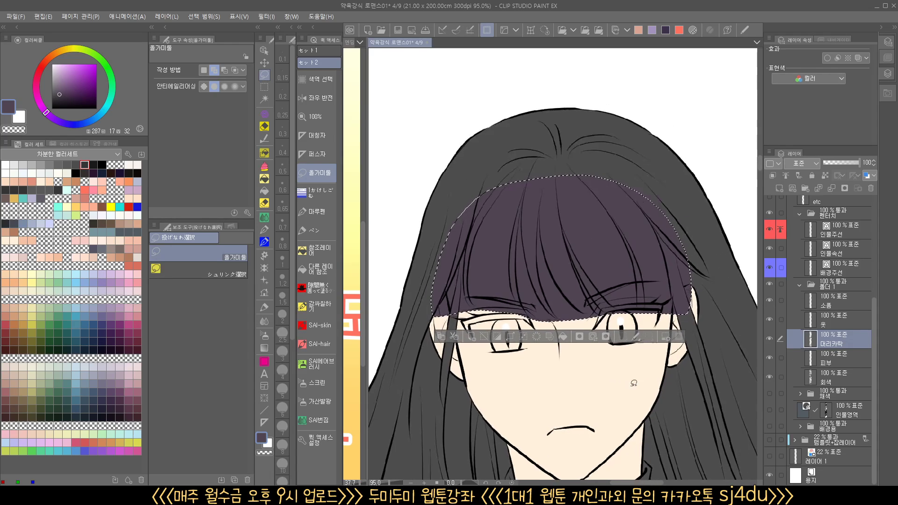
key(ctrl+d)
Fill the gray crown and side lengths of the long hair with purple using the reference-layer fill
scroll(516, 322, up, 2)
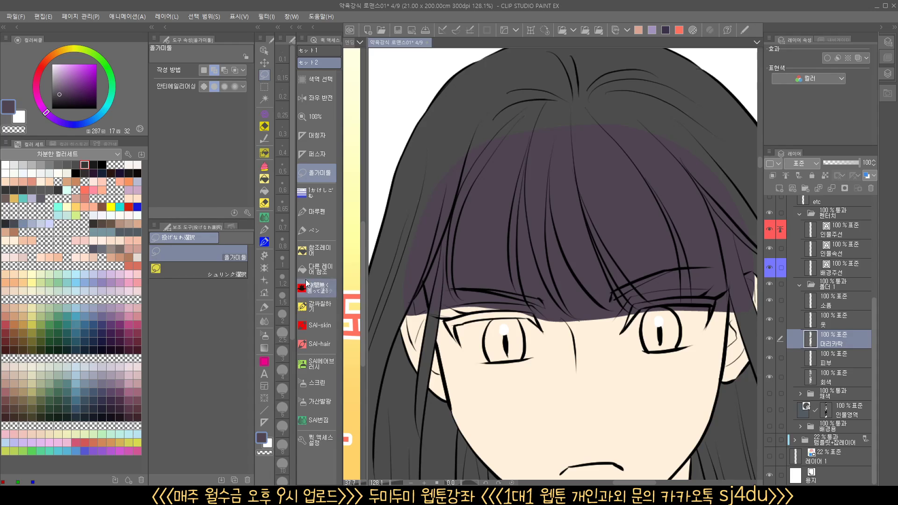
click(311, 255)
click(268, 453)
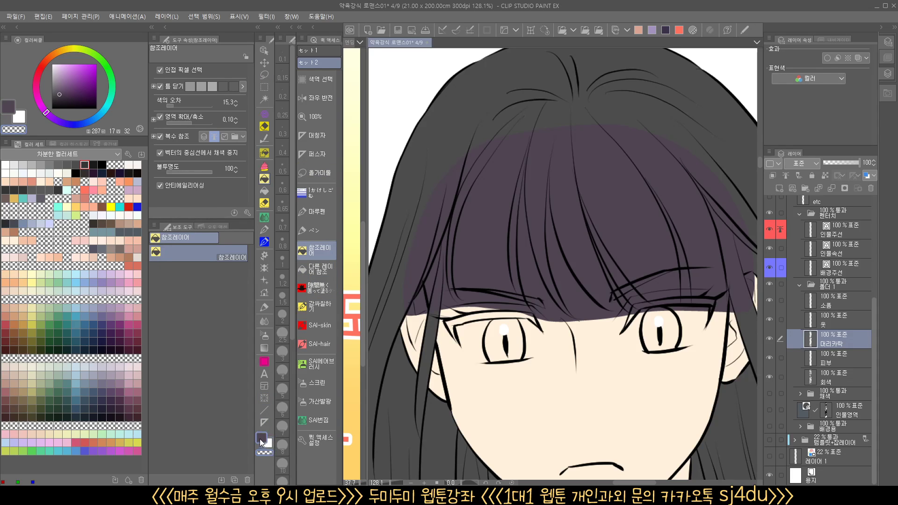
click(260, 439)
drag(532, 139, 515, 130)
drag(482, 220, 533, 123)
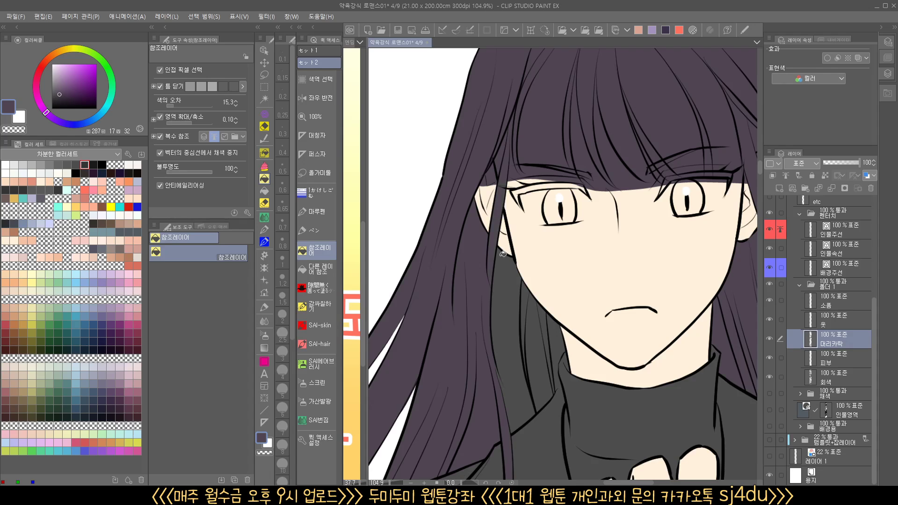
Fill the remaining gray hair behind the neck and check the flowing strands beside the coat for missed areas
drag(667, 367, 334, 360)
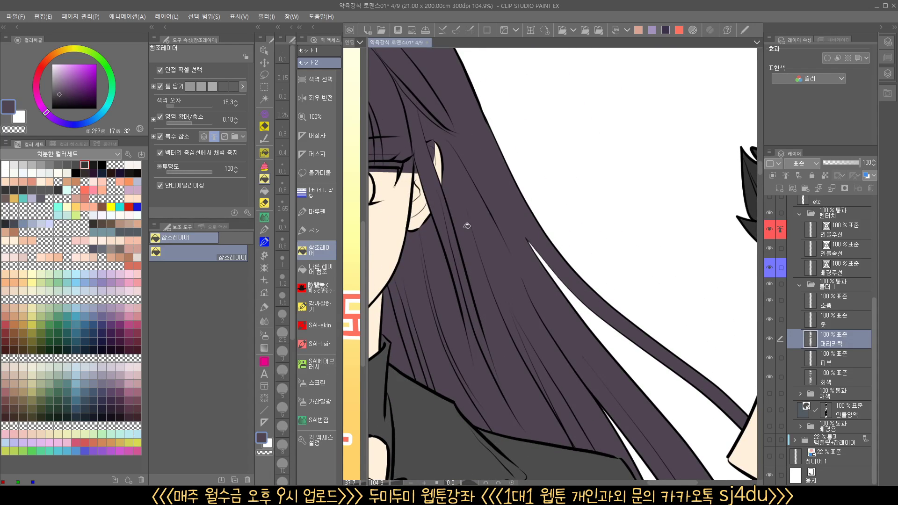
drag(617, 361, 664, 260)
drag(688, 342, 619, 324)
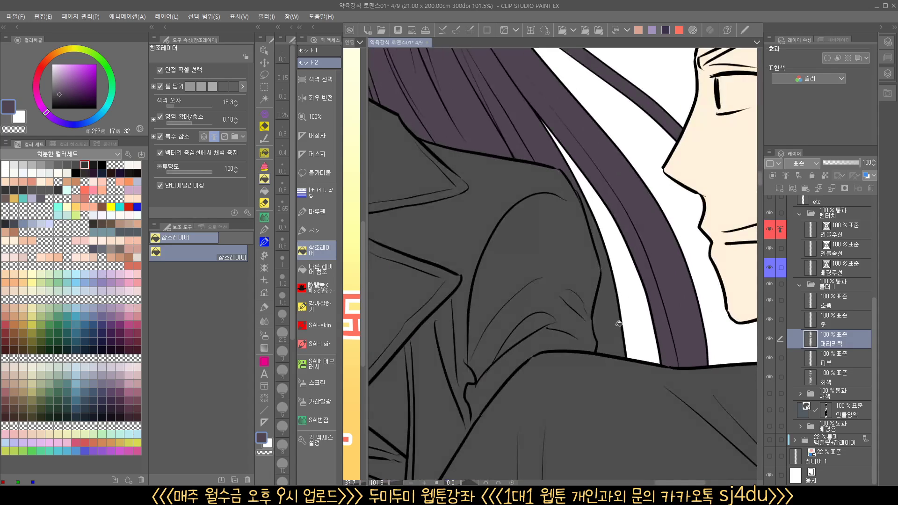
drag(531, 176, 861, 238)
drag(579, 283, 560, 304)
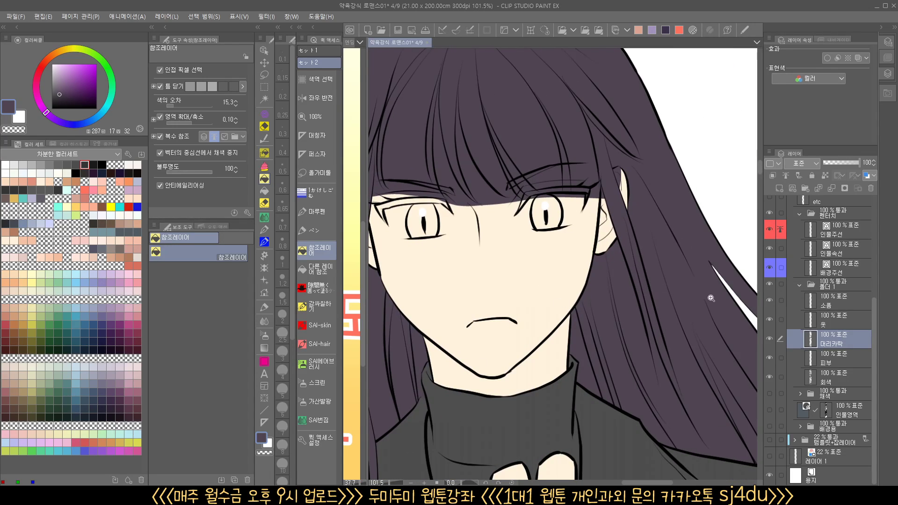
Erase the purple from the gaps between the bang tips above the nose bridge with the vector eraser
drag(711, 298, 626, 361)
mouse_move(610, 266)
mouse_down()
mouse_move(653, 250)
mouse_move(577, 257)
mouse_move(570, 242)
mouse_move(557, 249)
mouse_move(582, 304)
mouse_up()
key(e)
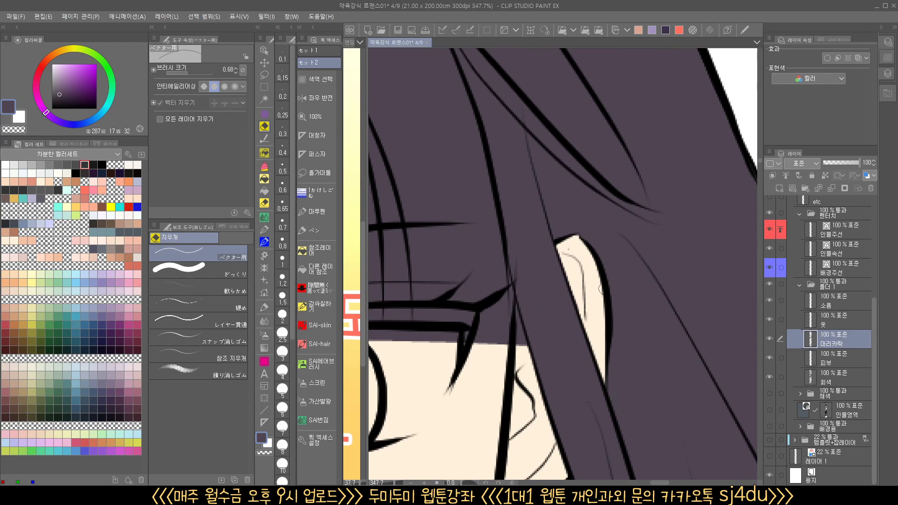
drag(574, 256, 646, 243)
mouse_move(565, 226)
mouse_down()
mouse_move(547, 264)
mouse_move(552, 355)
mouse_move(508, 280)
mouse_move(533, 290)
mouse_up()
mouse_move(519, 278)
mouse_down()
mouse_move(551, 300)
mouse_move(618, 283)
mouse_up()
mouse_move(549, 253)
mouse_down()
mouse_move(617, 284)
mouse_move(590, 296)
mouse_up()
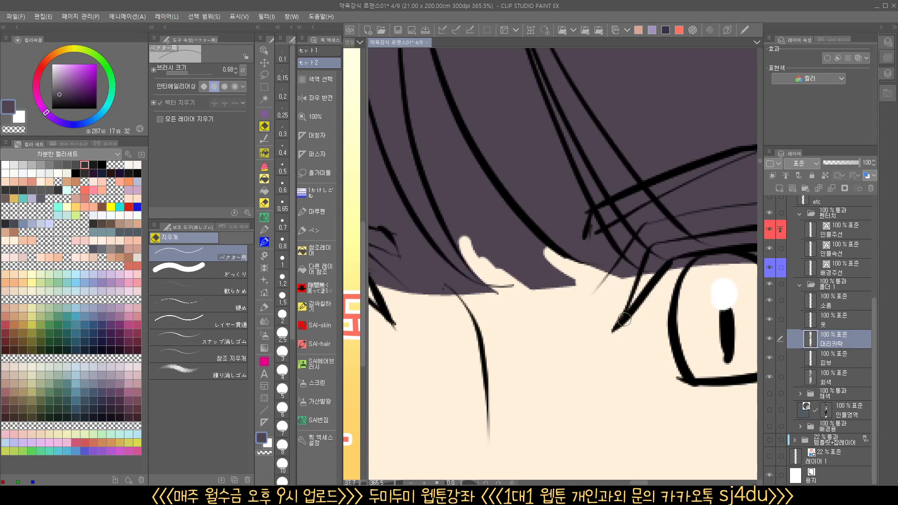
Reduce the vector eraser to size 0.42 and erase the purple along the inner tip of the eyebrow beside the bangs
drag(644, 306, 565, 349)
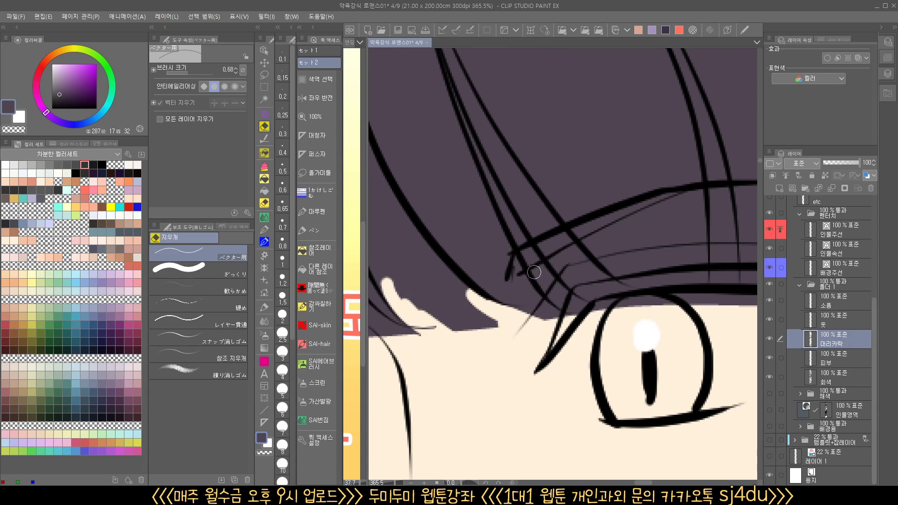
drag(639, 262, 565, 291)
drag(538, 359, 636, 368)
drag(595, 316, 643, 315)
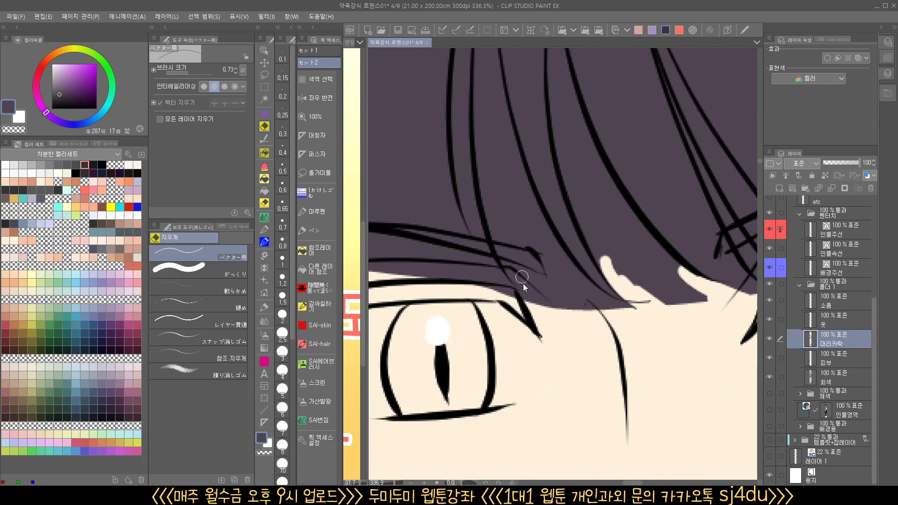
key(bracketleft)
key(bracketleft)
key(bracketleft)
mouse_move(503, 263)
mouse_down()
mouse_move(532, 306)
mouse_move(506, 262)
mouse_move(530, 274)
mouse_up()
mouse_move(498, 235)
mouse_down()
mouse_move(541, 249)
mouse_move(552, 272)
mouse_move(538, 248)
mouse_move(487, 230)
mouse_up()
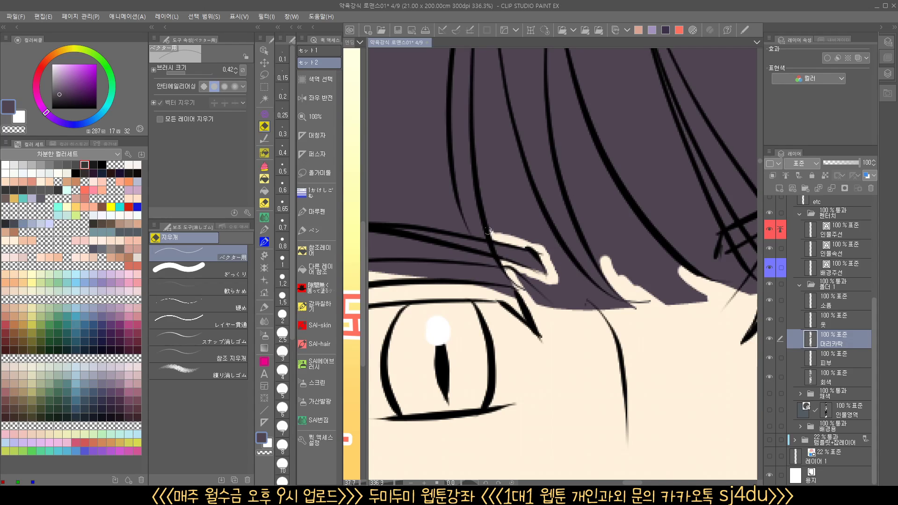
Clear the purple from the two long gaps between the bang strands using the other-layer-reference fill with transparent color
click(318, 270)
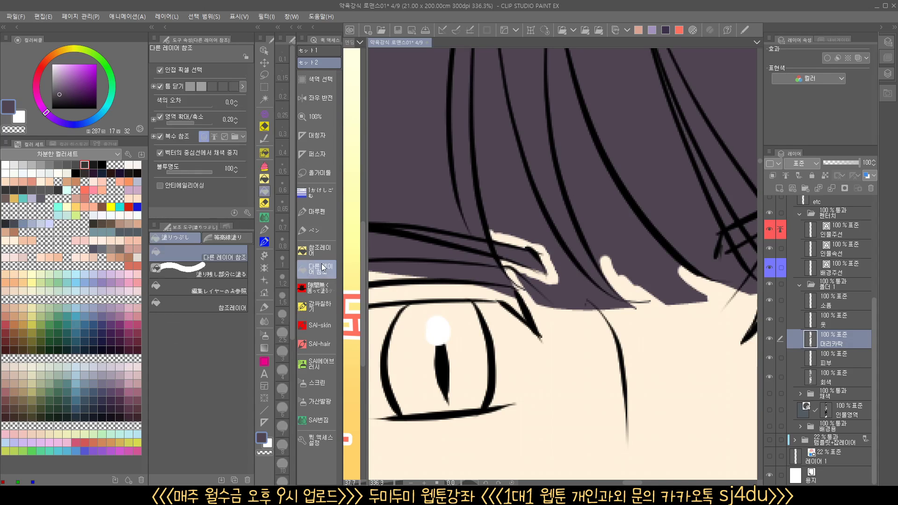
click(268, 452)
click(524, 219)
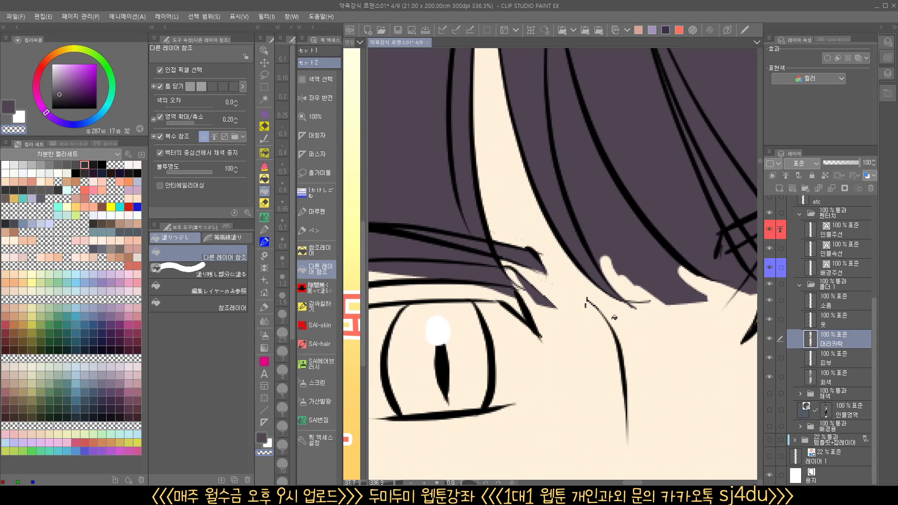
drag(611, 351, 578, 367)
click(609, 267)
click(616, 265)
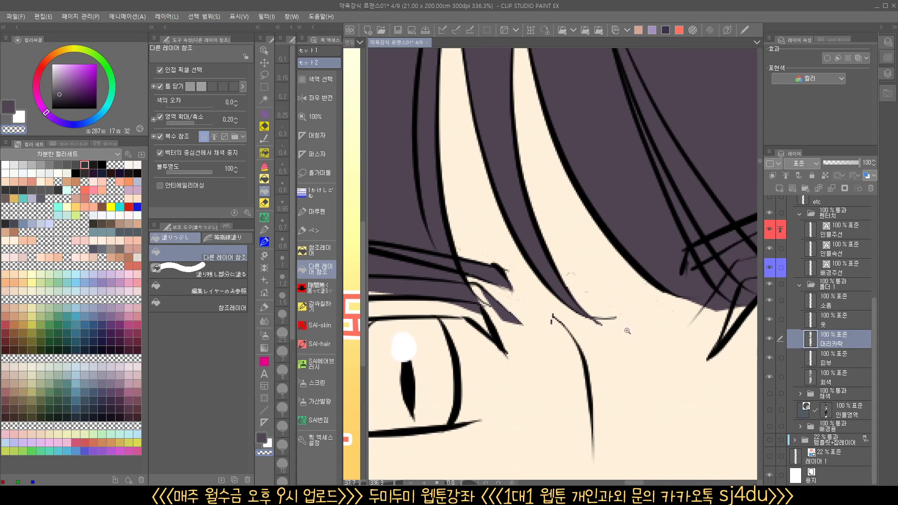
click(587, 261)
key(ctrl+z)
Erase the leftover purple sliver below the inner end of the eyebrow with the vector eraser
drag(579, 359, 577, 364)
key(e)
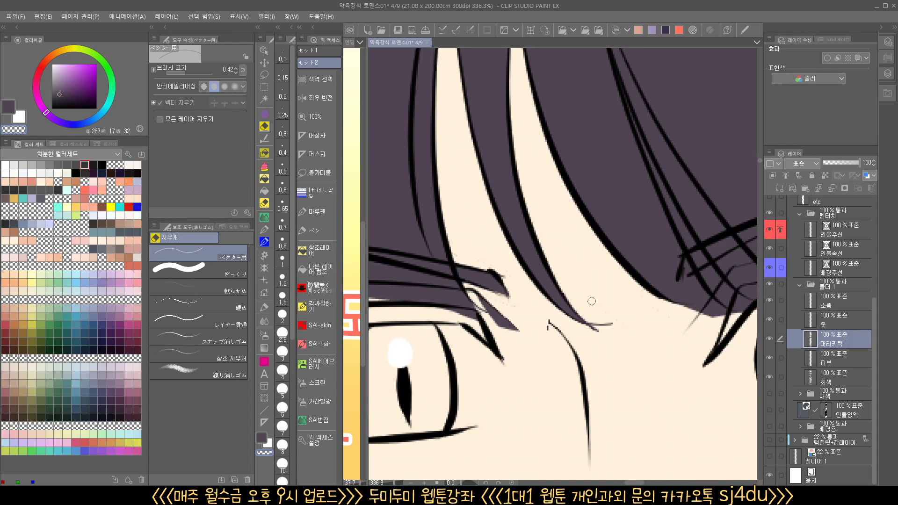
drag(516, 327, 481, 303)
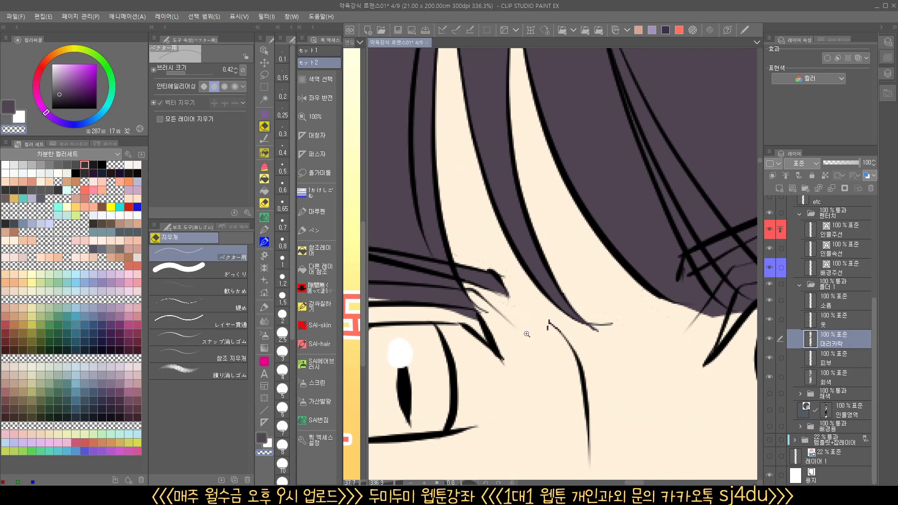
drag(527, 334, 509, 359)
drag(508, 359, 596, 296)
Fill the irises of both eyes with the hair purple using the other-layer-reference fill
click(318, 269)
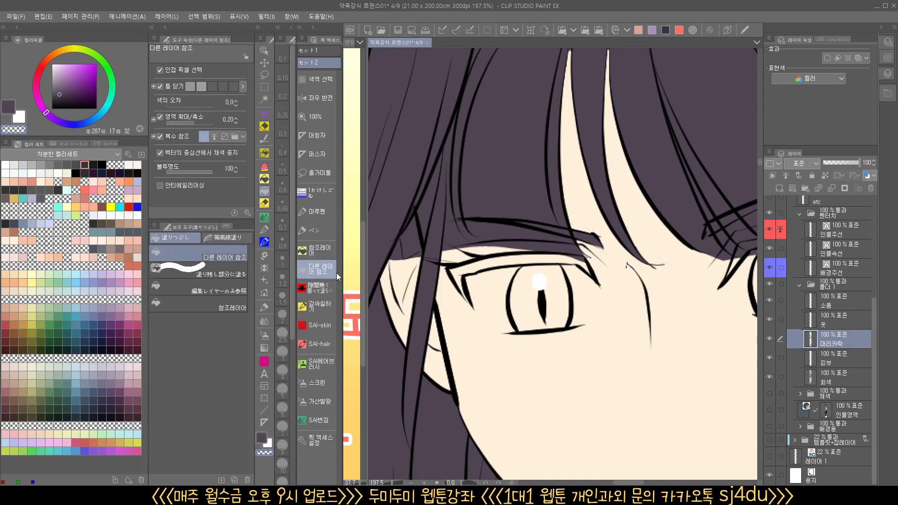
click(531, 277)
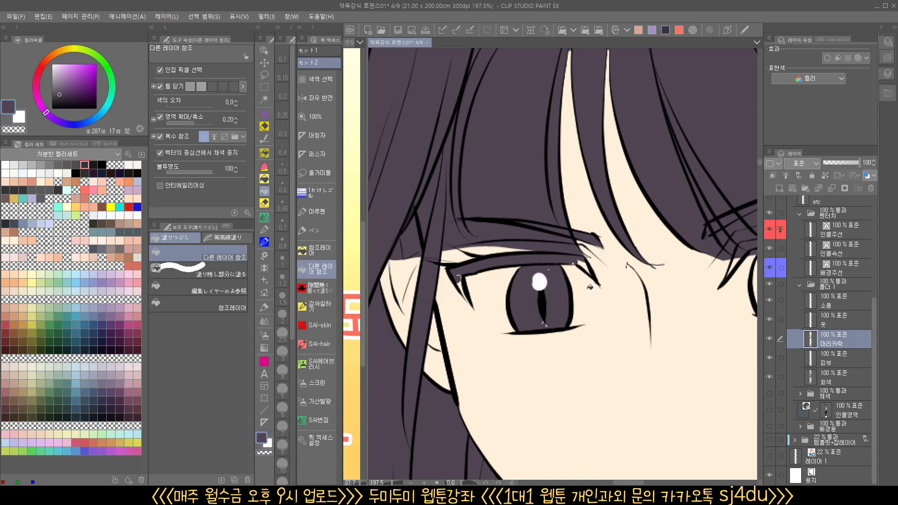
drag(531, 278, 417, 274)
click(657, 269)
click(624, 254)
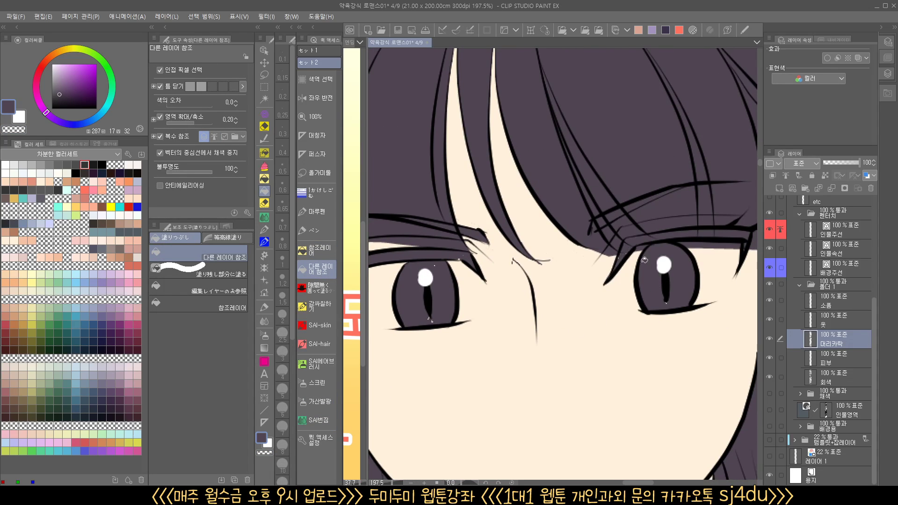
drag(670, 325, 611, 331)
drag(450, 343, 583, 305)
Cover the unfilled specks in both irises and eyelash corners with purple using the gapless enclose-and-fill tool
click(320, 294)
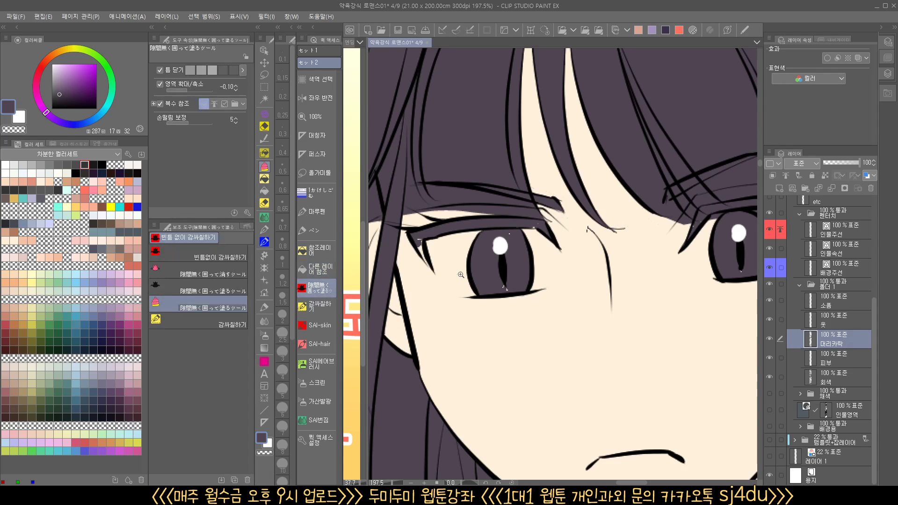
scroll(458, 275, up, 2)
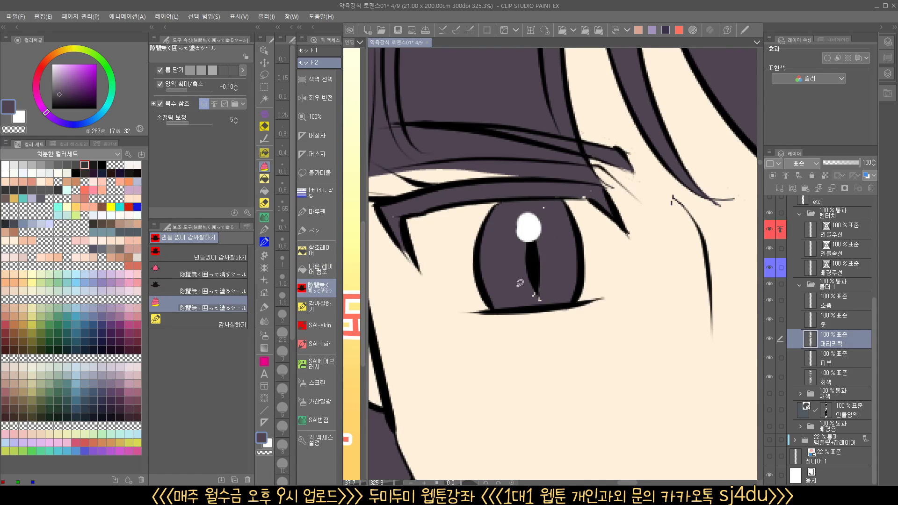
mouse_move(545, 201)
mouse_down()
mouse_move(542, 224)
mouse_move(539, 204)
mouse_move(597, 195)
mouse_up()
mouse_move(562, 293)
mouse_down()
mouse_move(534, 272)
mouse_move(556, 290)
mouse_up()
mouse_move(643, 324)
mouse_down()
mouse_move(587, 325)
mouse_move(386, 364)
mouse_up()
drag(681, 321, 662, 269)
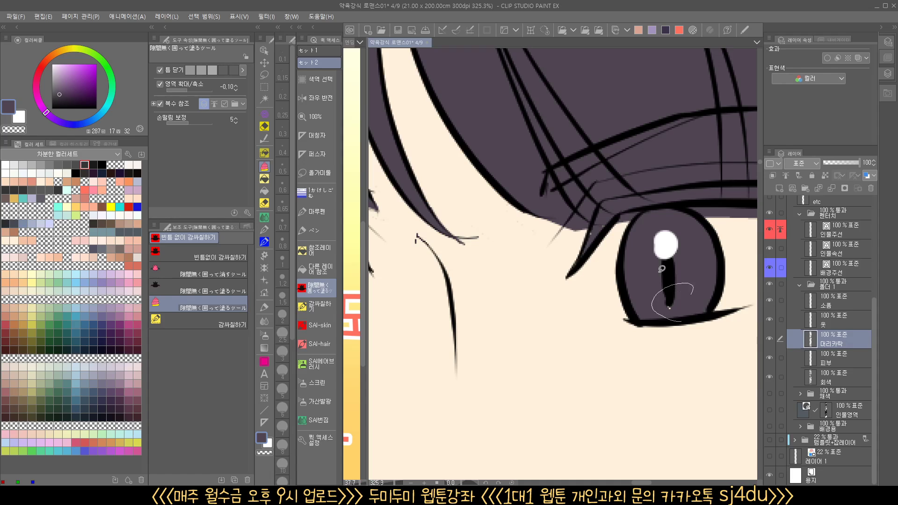
mouse_move(610, 218)
mouse_down()
mouse_move(591, 243)
mouse_move(604, 217)
mouse_up()
mouse_move(667, 265)
mouse_down()
mouse_move(664, 325)
mouse_move(638, 320)
mouse_up()
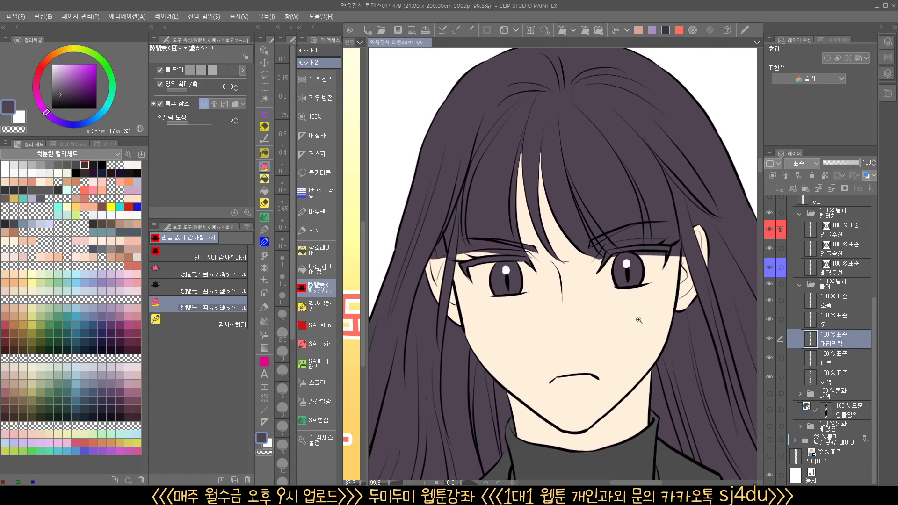
On the skin layer (피부), sample the skin color and fill the missed tips of the two bang gaps
drag(534, 167, 629, 342)
click(823, 360)
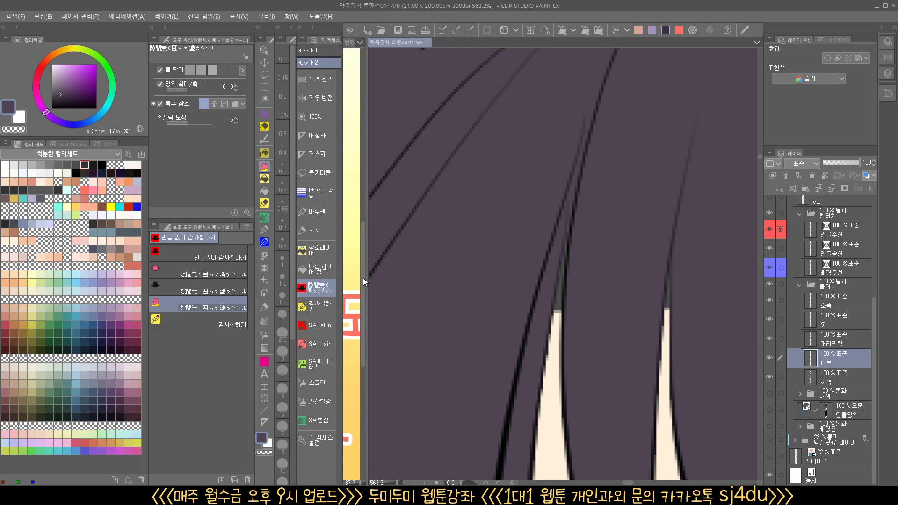
alt+click(557, 368)
mouse_move(564, 340)
mouse_down()
mouse_move(571, 321)
mouse_move(563, 347)
mouse_up()
mouse_move(662, 363)
mouse_down()
mouse_move(628, 327)
mouse_move(681, 351)
mouse_up()
drag(730, 386, 669, 354)
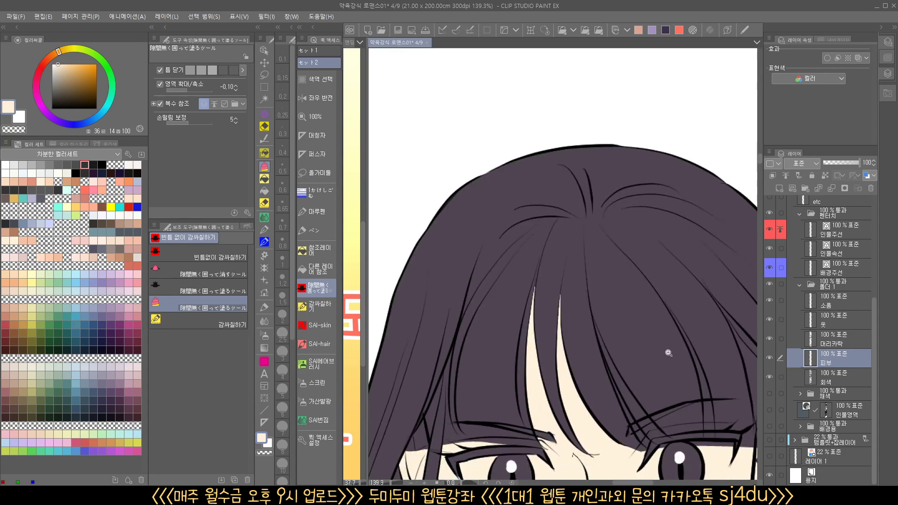
On the clothes layer (옷), fill the spiky-haired man's garment in the two-man panel with light purple using the reference-layer fill
drag(708, 375, 672, 391)
drag(674, 217, 598, 467)
drag(622, 286, 578, 348)
drag(640, 208, 580, 291)
drag(545, 458, 599, 331)
click(840, 341)
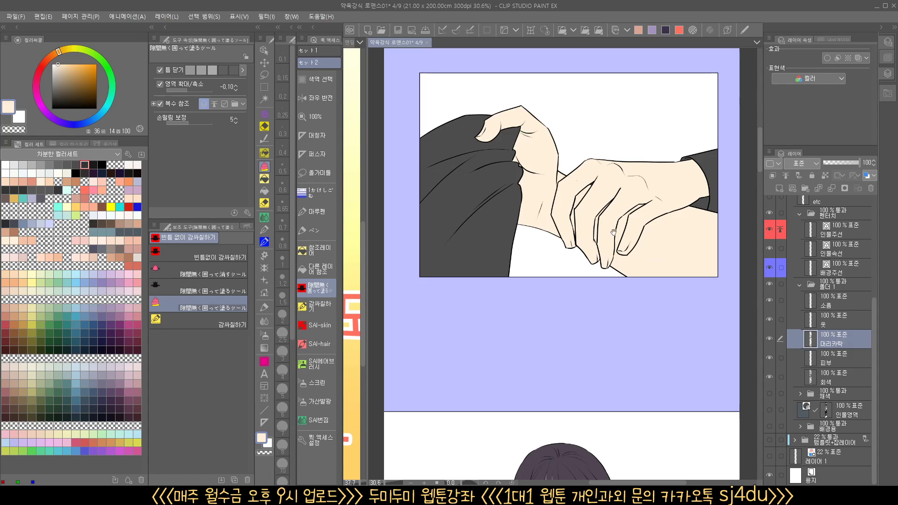
drag(671, 199, 693, 372)
click(835, 320)
drag(569, 250, 553, 439)
drag(568, 326, 510, 330)
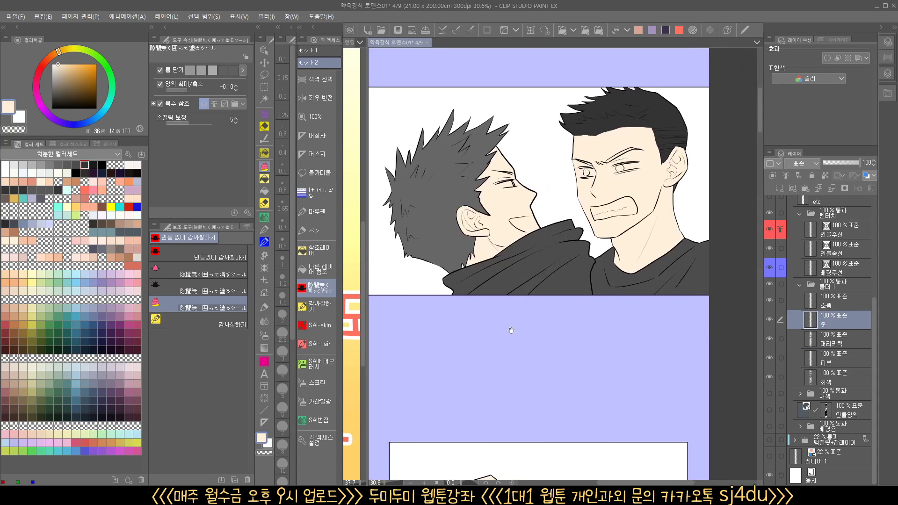
click(319, 251)
click(138, 190)
click(555, 270)
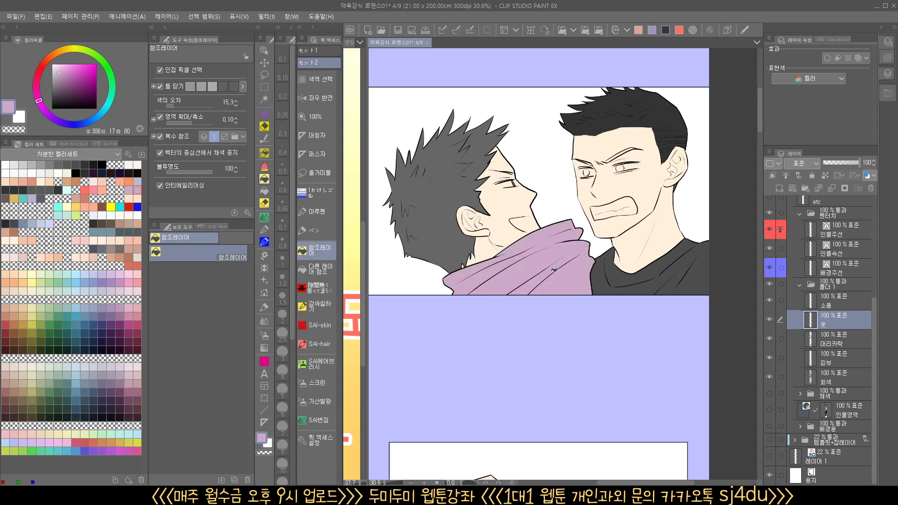
Fill the large gray garment held by the hand in the hands panel with the same light purple
drag(577, 421, 572, 174)
drag(529, 318, 545, 274)
click(463, 325)
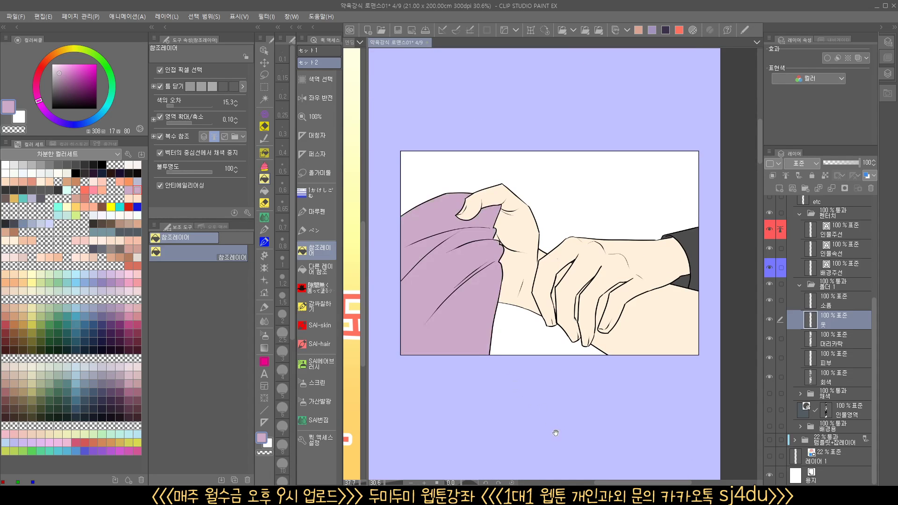
Fill the dark shoulder beside the sweating man's face with the same light purple
drag(541, 451, 521, 121)
drag(522, 415, 564, 247)
drag(590, 370, 590, 143)
drag(556, 430, 571, 193)
drag(586, 421, 581, 64)
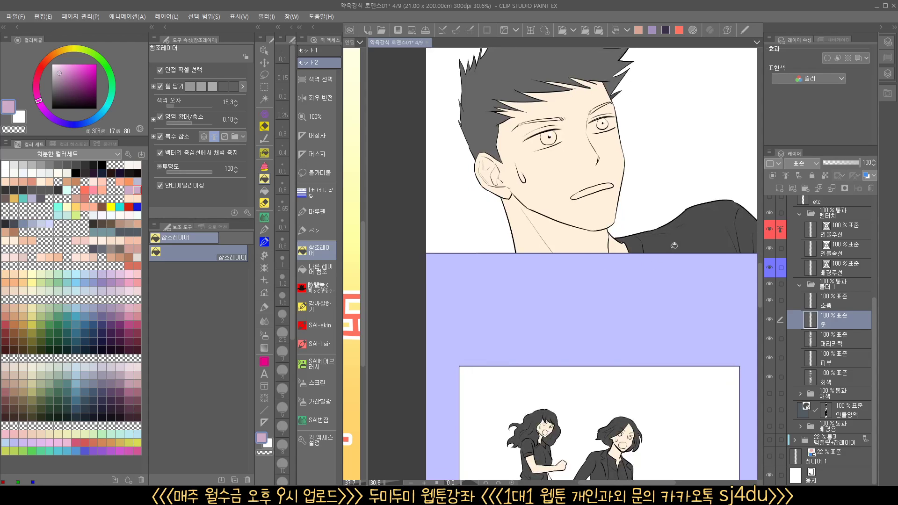
click(674, 239)
Mix a dark greenish gray (hue 91, saturation 9, brightness 37) for the long-haired character's clothes in the last panel
drag(662, 314, 535, 352)
drag(545, 433, 595, 182)
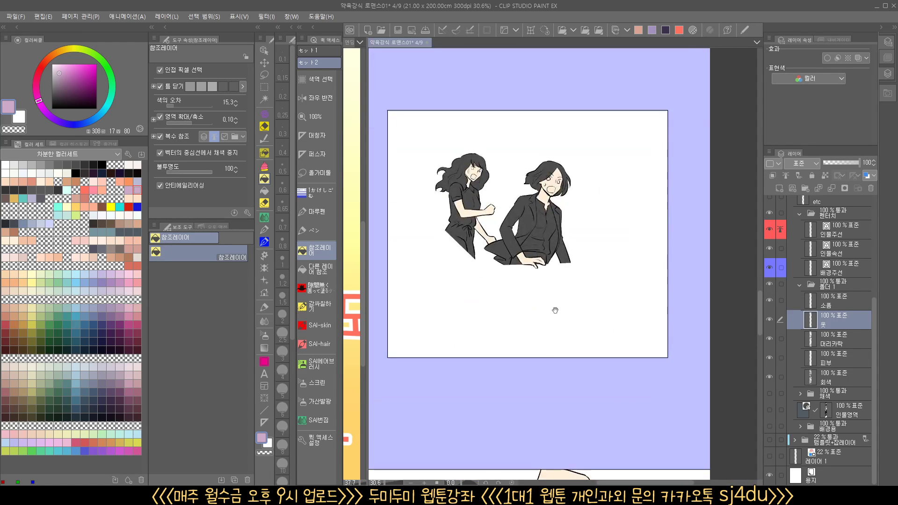
drag(529, 465, 544, 184)
drag(536, 386, 601, 236)
drag(570, 436, 591, 165)
drag(546, 365, 535, 262)
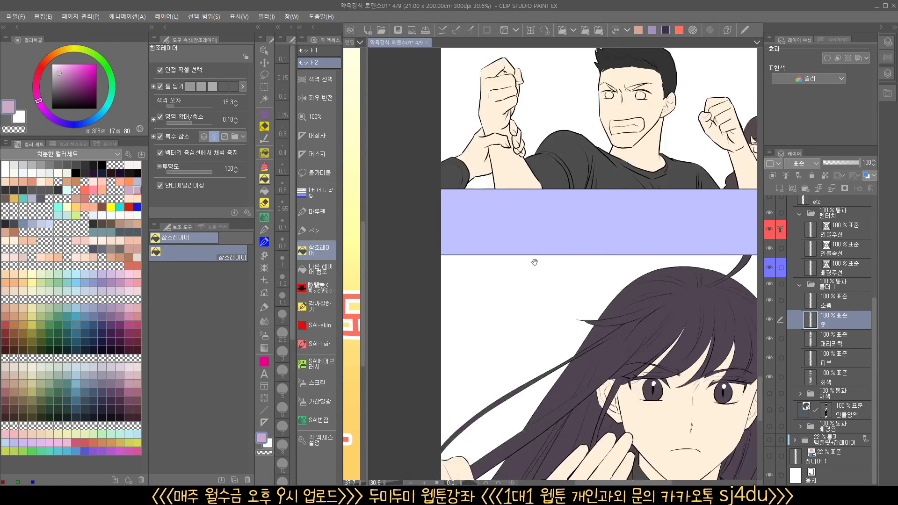
drag(554, 445, 540, 243)
scroll(559, 354, down, 2)
mouse_move(594, 390)
mouse_down()
mouse_move(572, 342)
mouse_move(565, 411)
mouse_up()
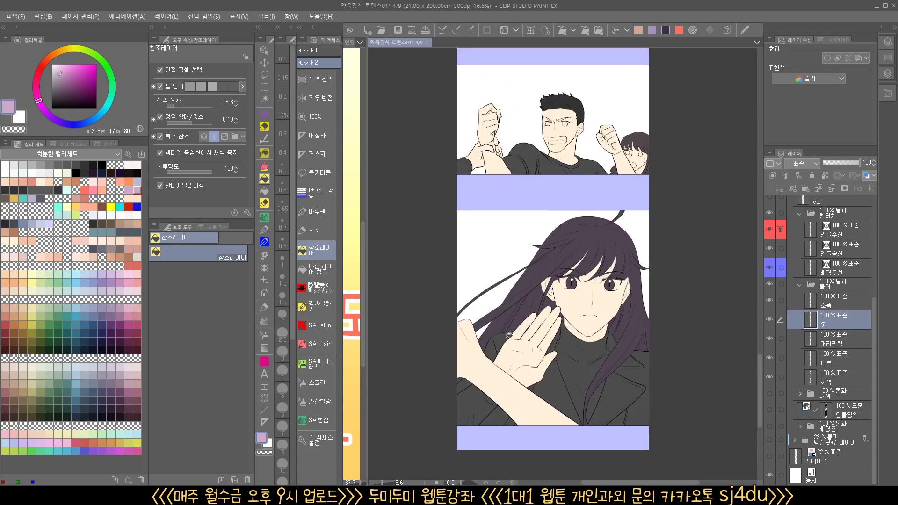
mouse_move(73, 94)
mouse_down()
mouse_move(59, 92)
mouse_move(57, 119)
mouse_up()
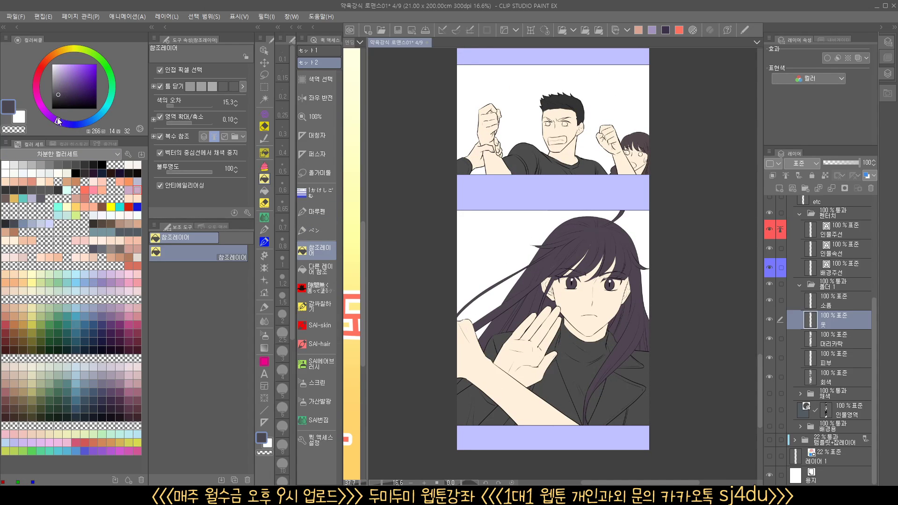
drag(93, 59, 86, 57)
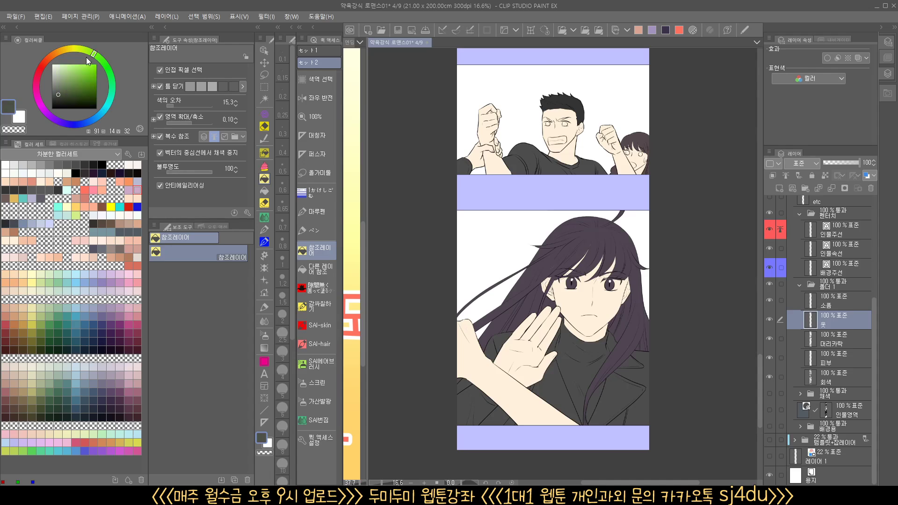
drag(56, 91, 59, 89)
Try filling the long-haired character's turtleneck with the dark greenish gray, and undo the fill
scroll(510, 166, down, 5)
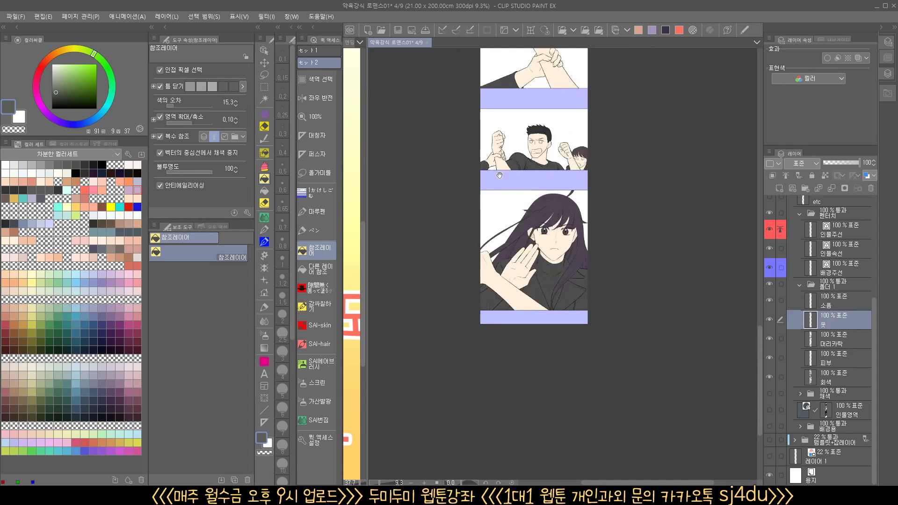
drag(564, 197, 535, 190)
scroll(520, 282, up, 7)
click(526, 278)
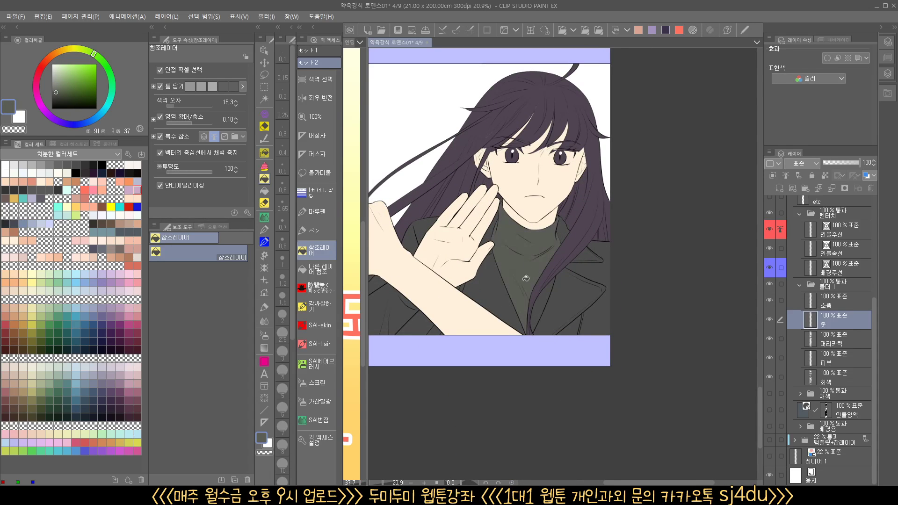
key(ctrl+z)
Mark every part of the long-haired character's coat with a quick mask fill and convert the mask to a selection
drag(526, 296, 575, 315)
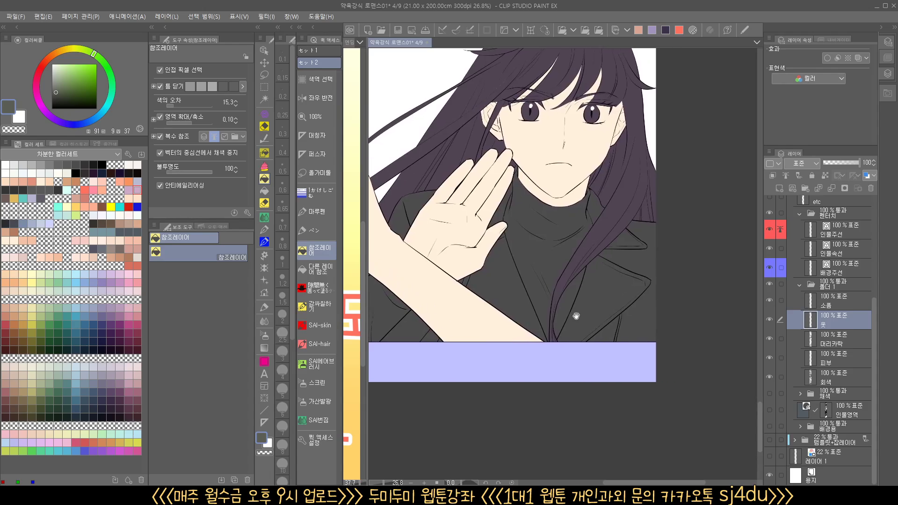
key(ctrl+m)
click(589, 303)
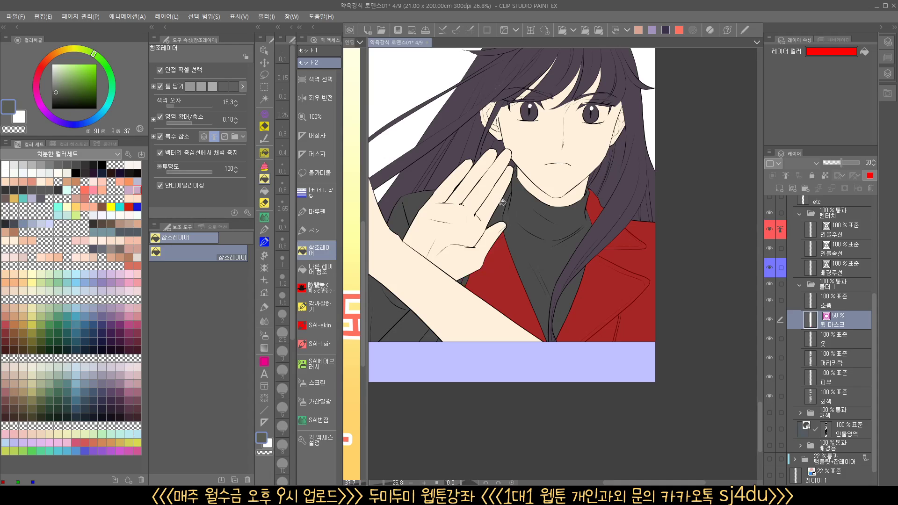
drag(456, 301, 504, 324)
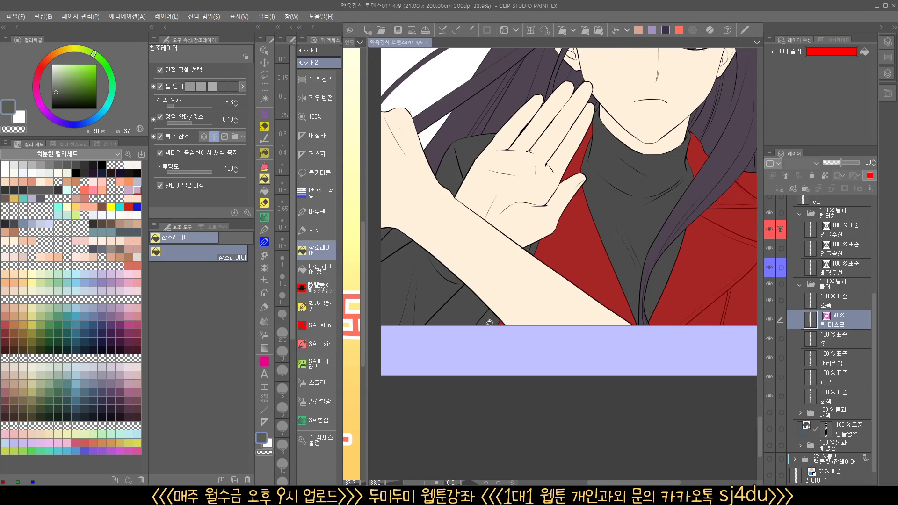
click(489, 323)
drag(429, 272, 526, 256)
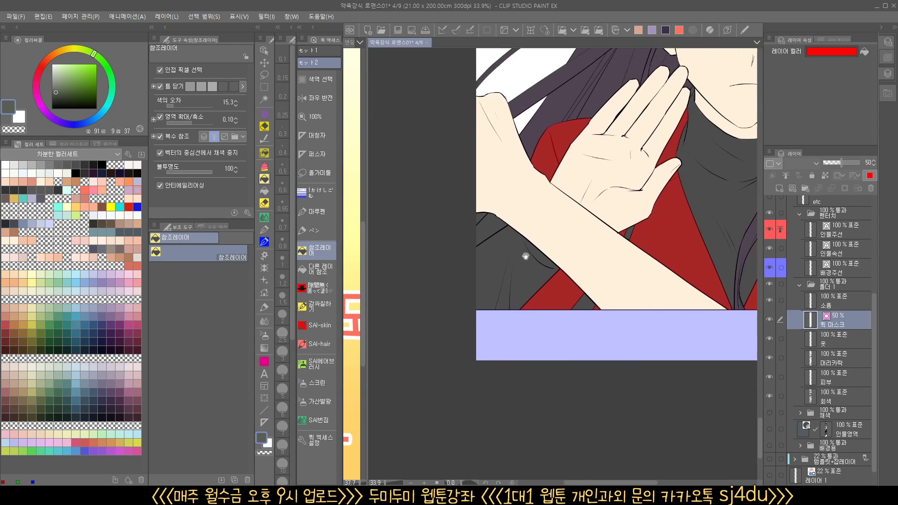
drag(564, 311, 527, 322)
drag(554, 327, 533, 350)
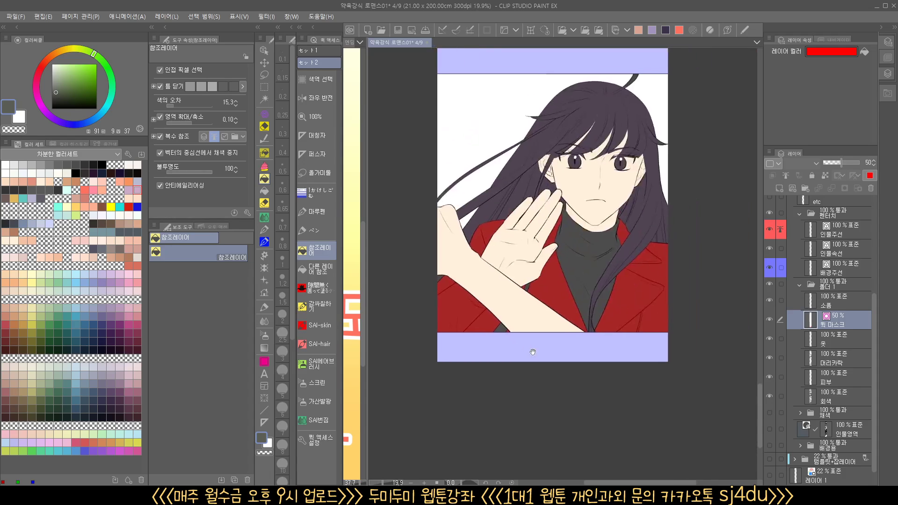
drag(580, 316, 587, 306)
key(q)
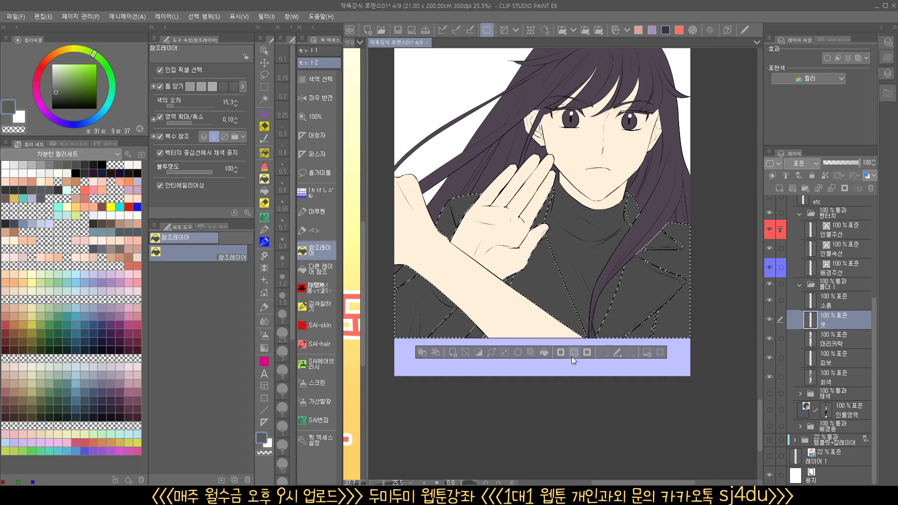
Fill the selected coat of the long-haired character with the dark greenish gray and clear the selection
click(545, 352)
key(ctrl+d)
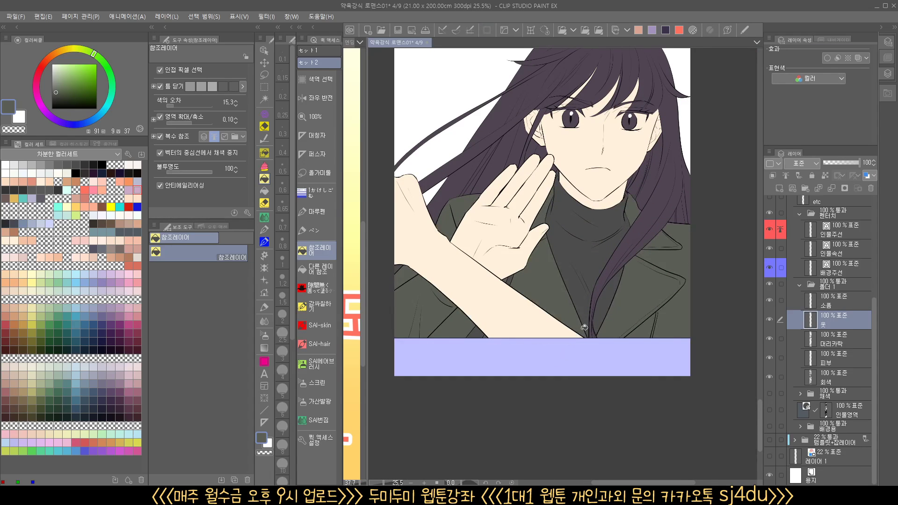
Sample the dark purple hair color on the hair layer and fill the hair gaps left around the long-haired character's forearm
drag(570, 333, 582, 368)
drag(528, 341, 560, 331)
click(836, 342)
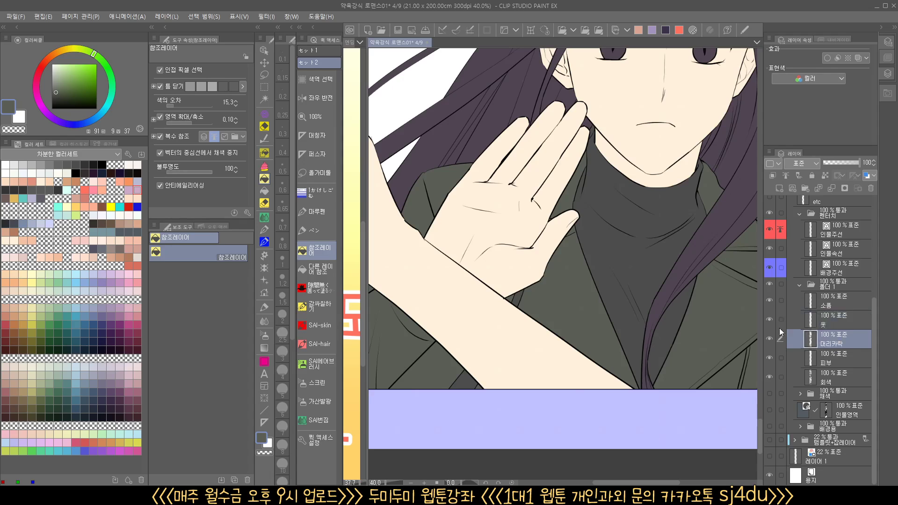
drag(518, 354, 532, 351)
alt+click(716, 263)
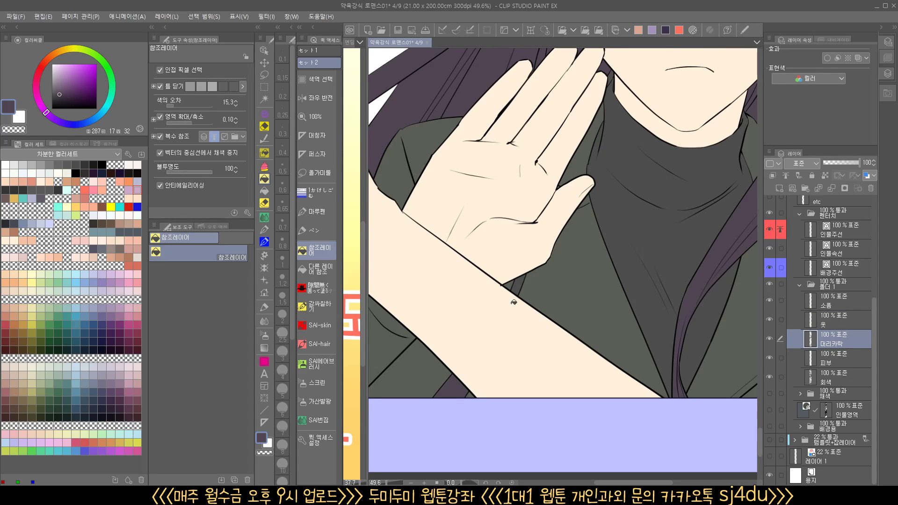
drag(536, 248, 620, 287)
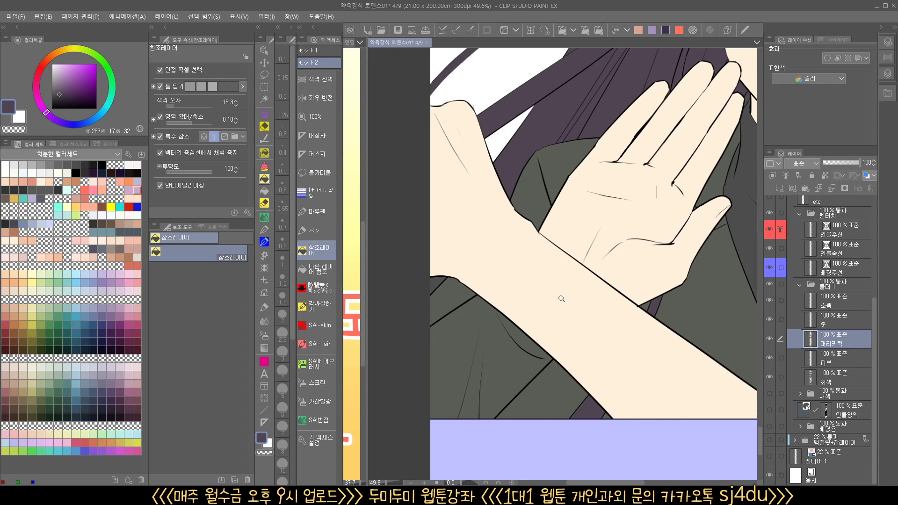
drag(562, 298, 513, 302)
drag(597, 311, 517, 368)
drag(584, 359, 605, 358)
drag(584, 376, 535, 366)
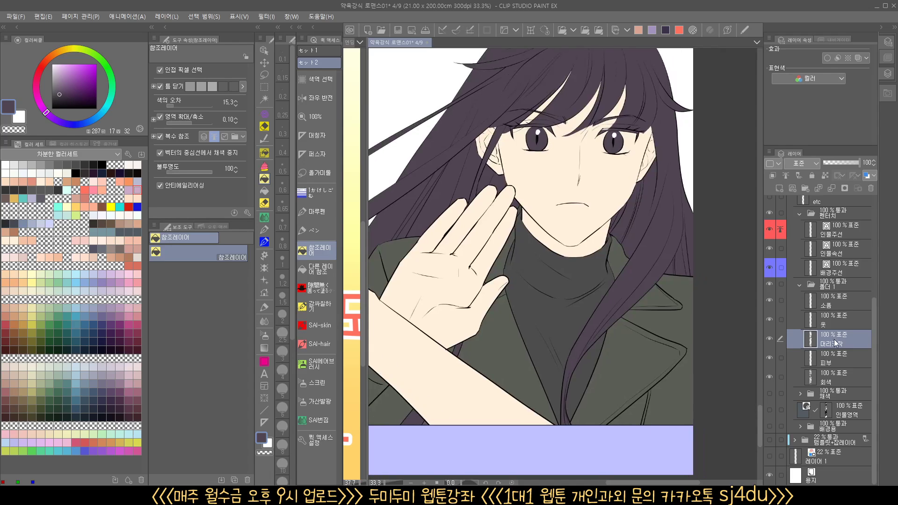
Sample the coat's dark greenish gray on the clothes layer and fill the gripping hand's sleeve in the shouting man's panel
click(831, 322)
drag(613, 348, 591, 357)
alt+click(623, 355)
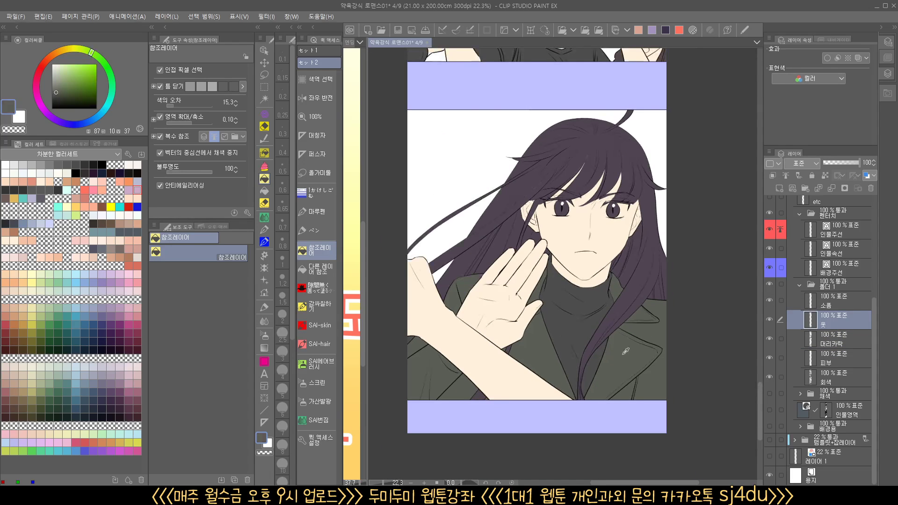
scroll(618, 243, up, 6)
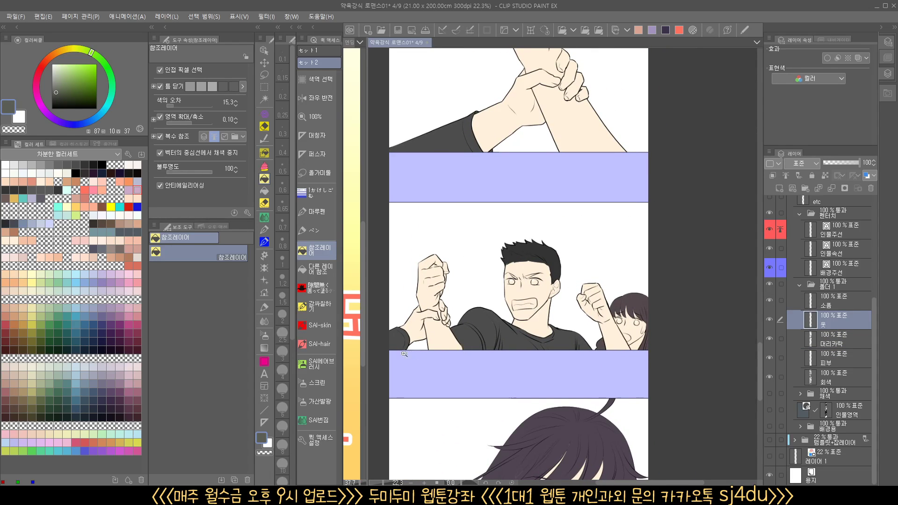
drag(404, 354, 447, 351)
click(397, 324)
Fill the sleeve and its small cuff areas in the gripped-wrist panel with the same dark greenish gray
drag(516, 277, 472, 279)
drag(560, 58, 518, 303)
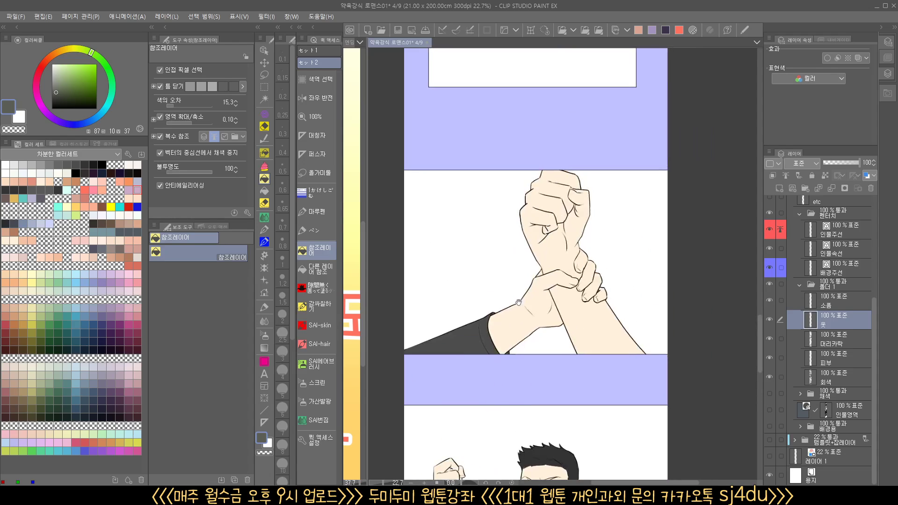
click(476, 332)
drag(498, 357, 541, 353)
click(552, 330)
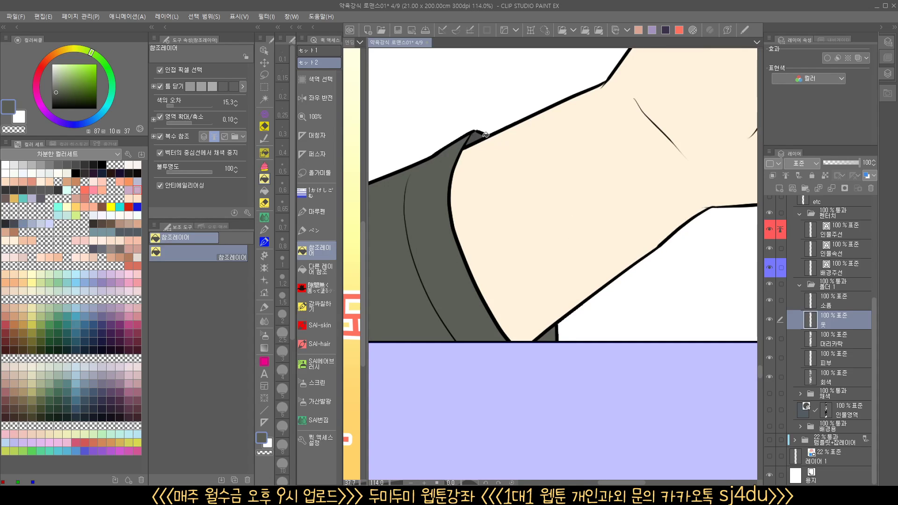
drag(550, 114, 507, 115)
Fill both sides of the long-haired character's coat in her close-up panel with the dark greenish gray
drag(541, 103, 500, 447)
drag(533, 251, 531, 399)
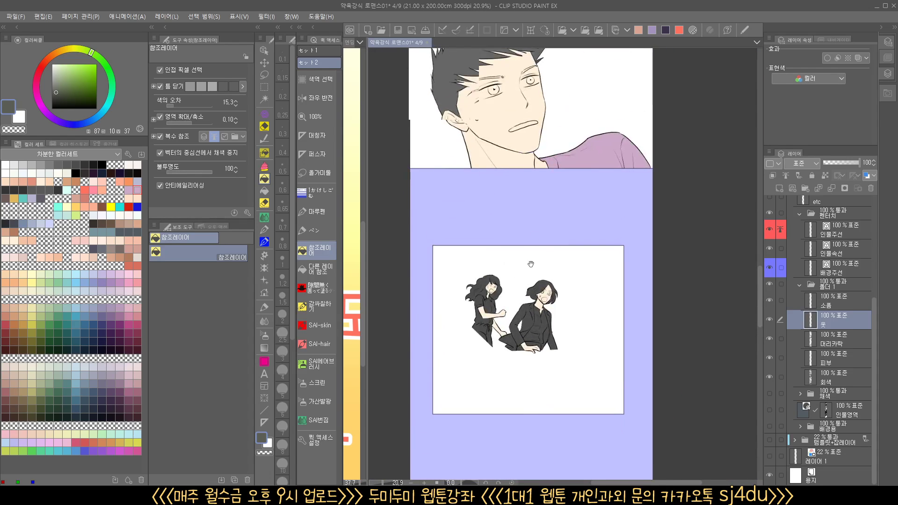
drag(536, 210, 525, 451)
drag(558, 278, 554, 386)
click(528, 277)
click(491, 289)
drag(629, 273, 653, 268)
click(618, 296)
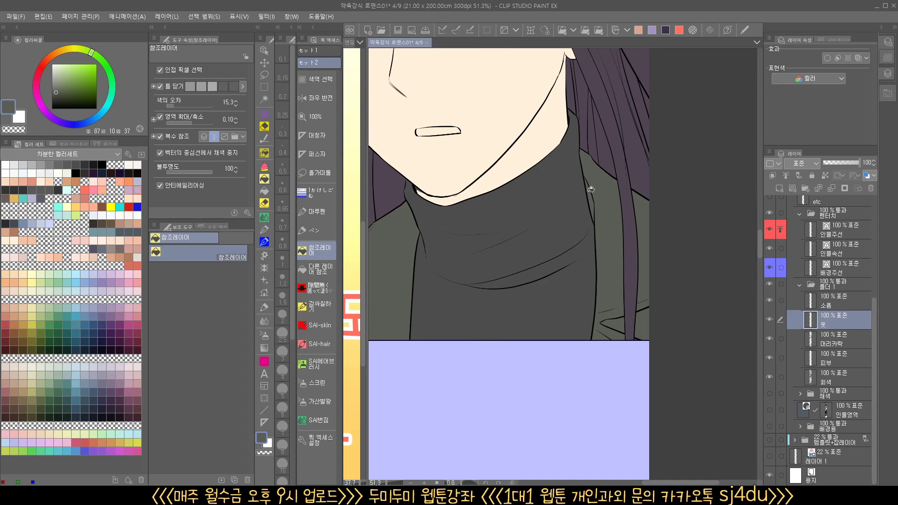
Mark the long-haired character's coat in the three-person panel with quick mask fills
drag(576, 160, 561, 414)
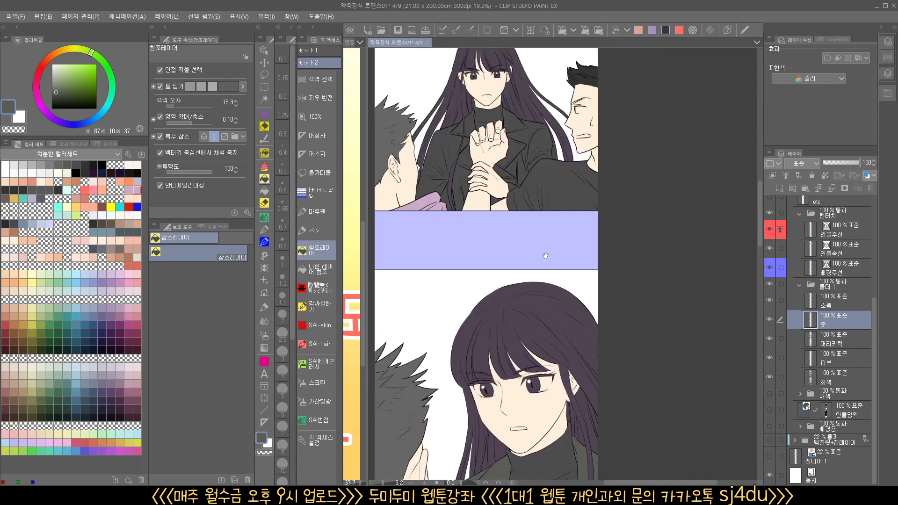
drag(551, 232, 553, 403)
drag(515, 324, 541, 313)
key(q)
click(580, 303)
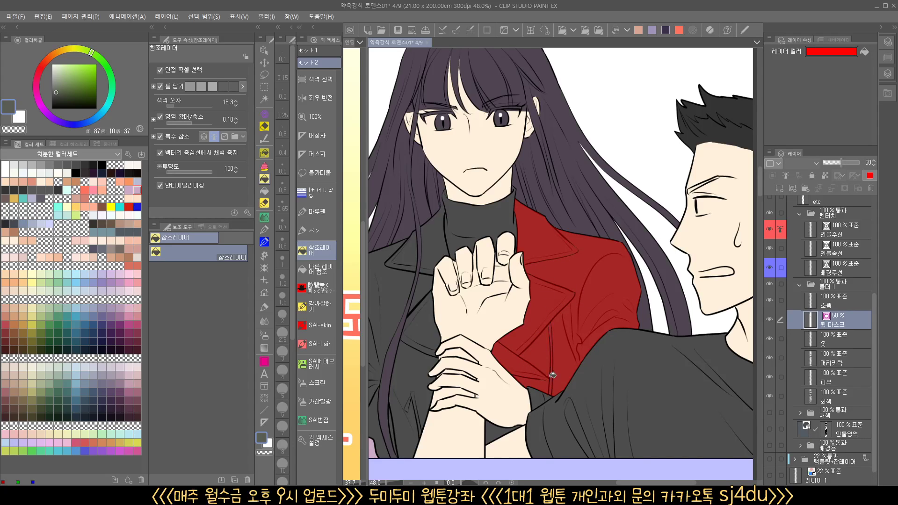
drag(458, 408, 523, 330)
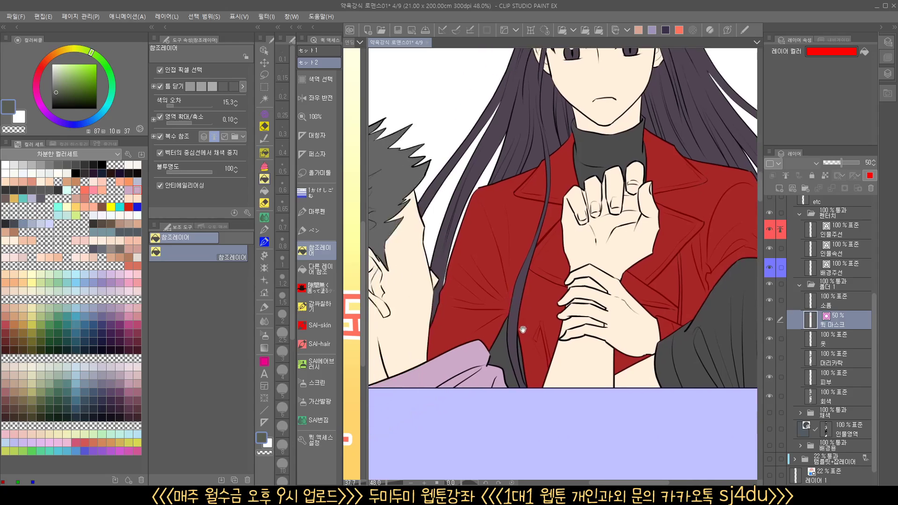
scroll(533, 366, up, 2)
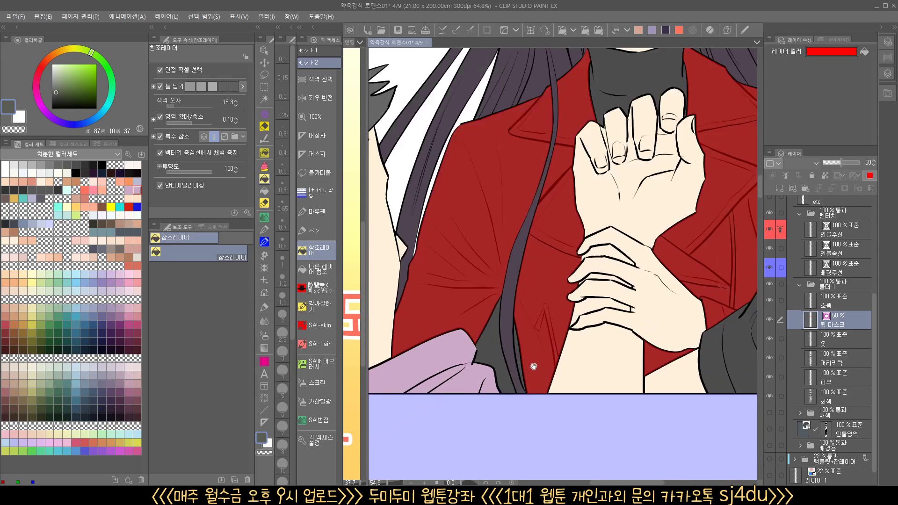
Fill the gray part of the hair behind the purple garment with the dark purple hair color on the hair layer
click(830, 361)
alt+click(491, 337)
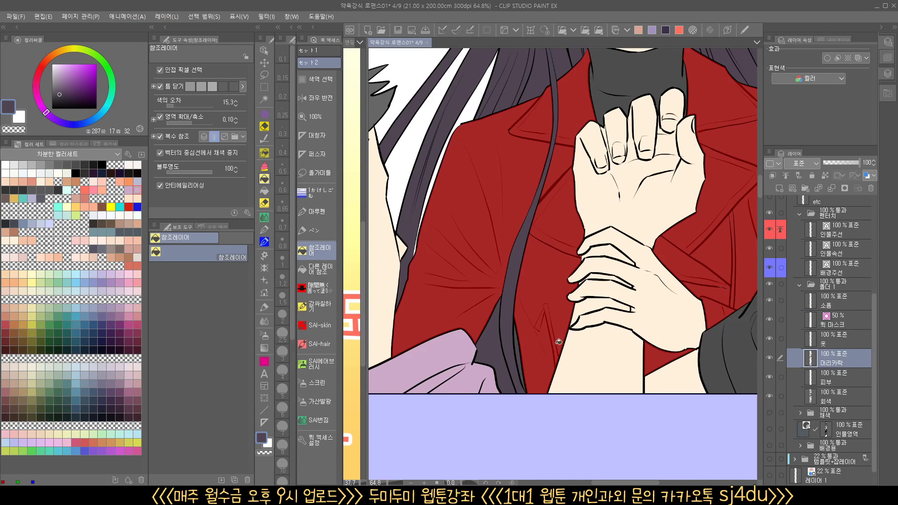
scroll(548, 355, down, 1)
Convert the quick mask to a selection and fill it on the clothes layer with the greenish gray sampled from the next panel's coat
click(827, 316)
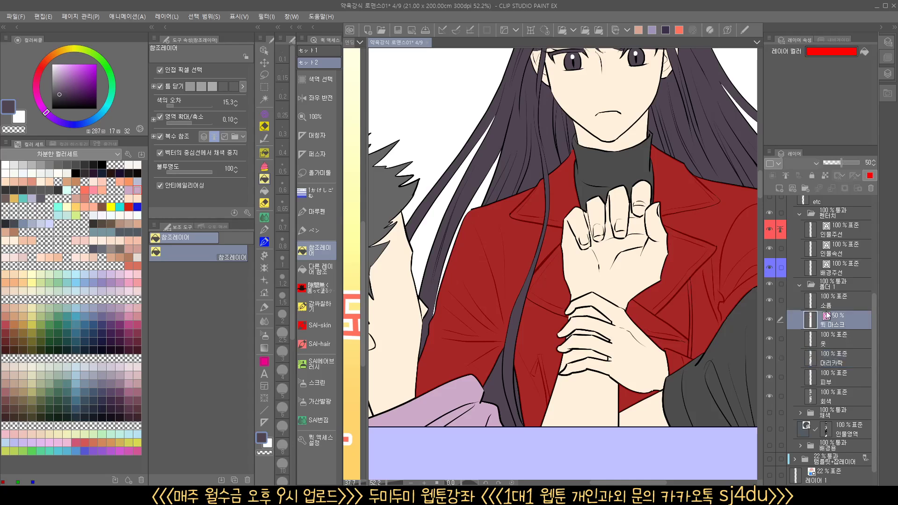
drag(624, 332, 607, 328)
drag(628, 278, 589, 314)
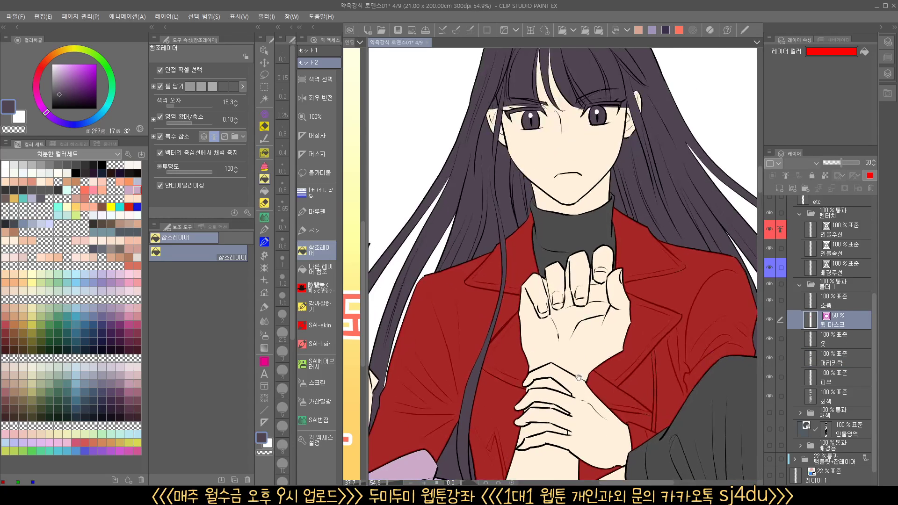
drag(578, 378, 540, 347)
key(q)
drag(617, 369, 573, 383)
drag(602, 397, 555, 74)
drag(556, 412, 555, 304)
alt+click(544, 343)
drag(528, 145, 530, 449)
click(533, 309)
key(ctrl+d)
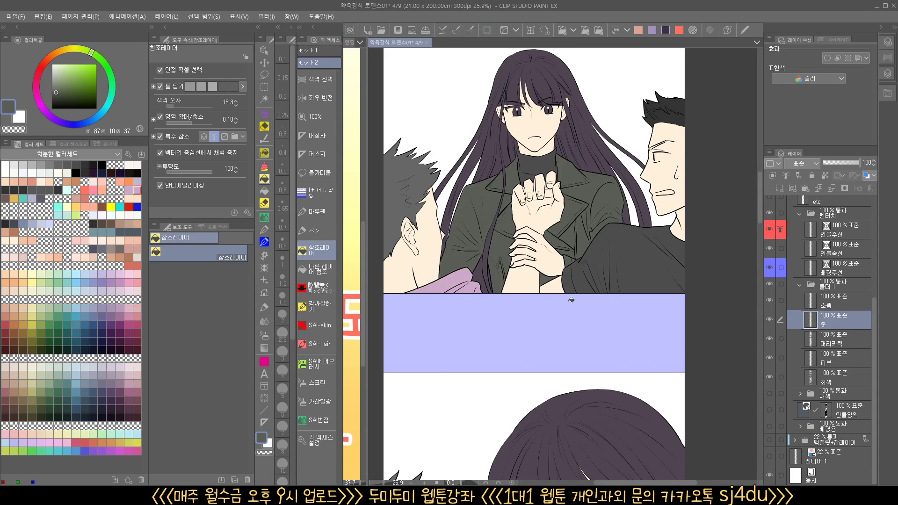
Fill the gripping hand's sleeve in the framed hands panel with the dark greenish gray
drag(560, 137, 550, 432)
drag(570, 268, 559, 461)
drag(630, 327, 590, 280)
click(650, 312)
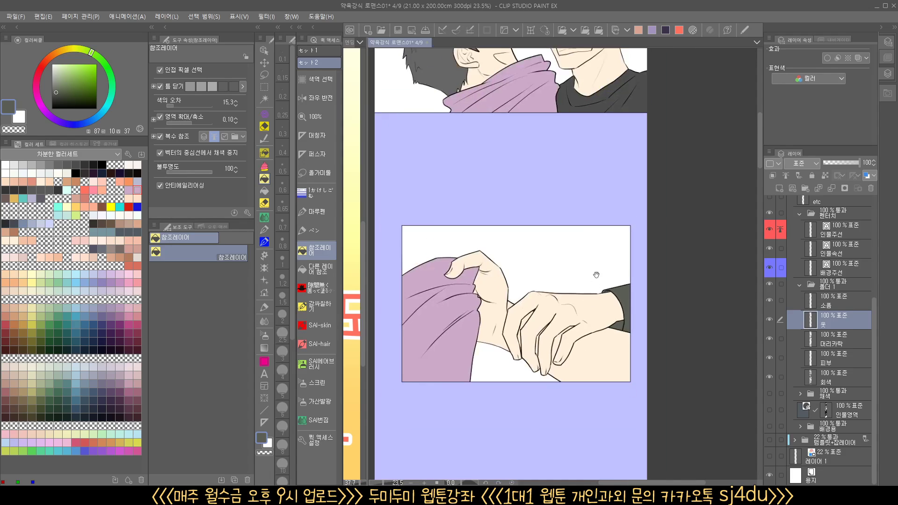
Mix a warm gray (hue 43, saturation 5, brightness 60) and fill the scowling man's T-shirt in the first panel
drag(592, 178, 543, 369)
click(542, 327)
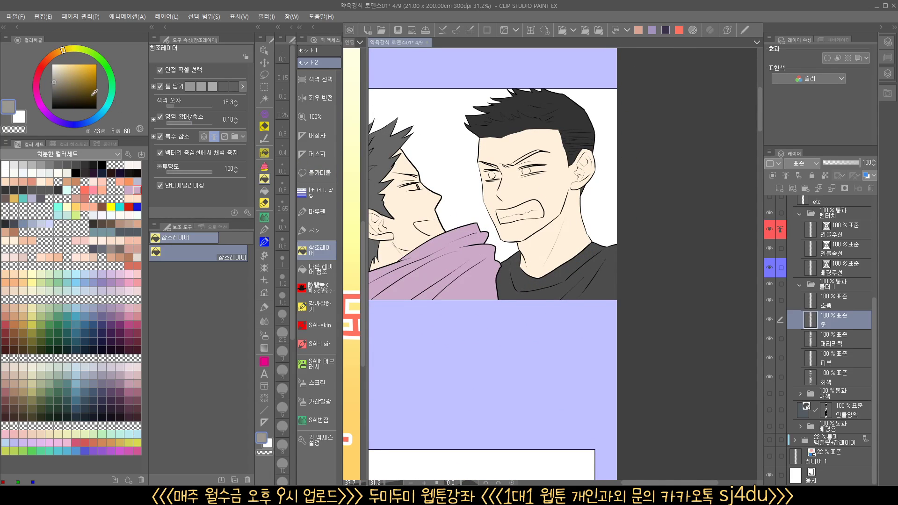
click(601, 274)
drag(576, 370, 566, 359)
Fill the black-haired man's shirt in the three-person panel with the same warm gray
drag(575, 461, 582, 146)
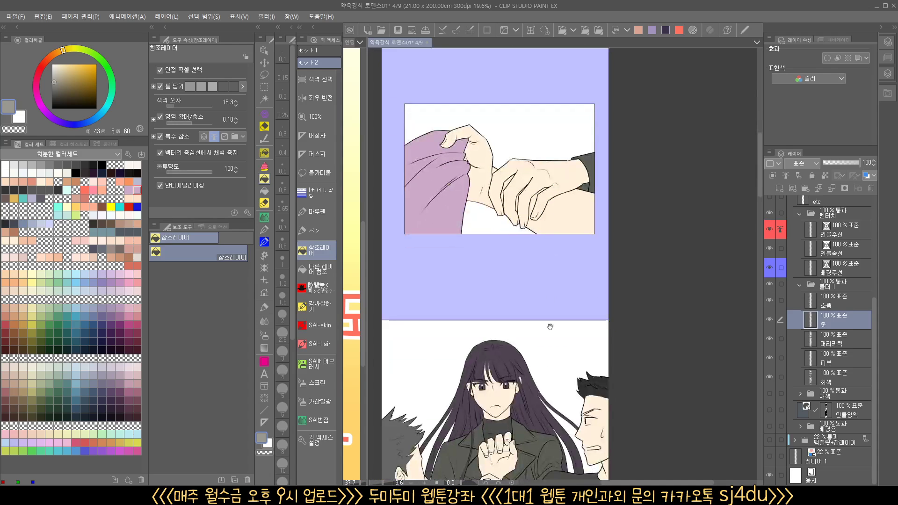
drag(537, 455, 548, 231)
drag(589, 391, 568, 376)
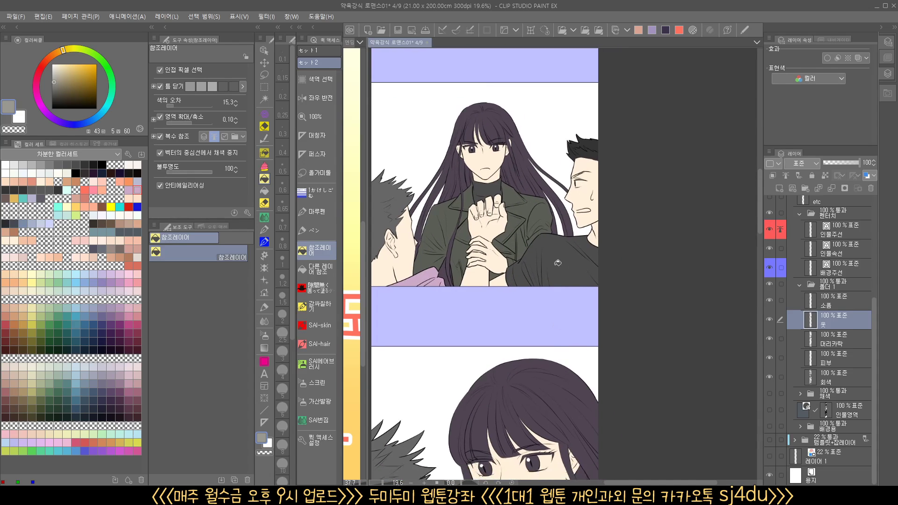
click(557, 262)
Fill the shouting man's T-shirt with the warm gray in the panel below the gripped wrist
drag(556, 421, 556, 112)
drag(547, 450, 543, 144)
drag(550, 412, 576, 216)
drag(560, 437, 556, 110)
click(556, 306)
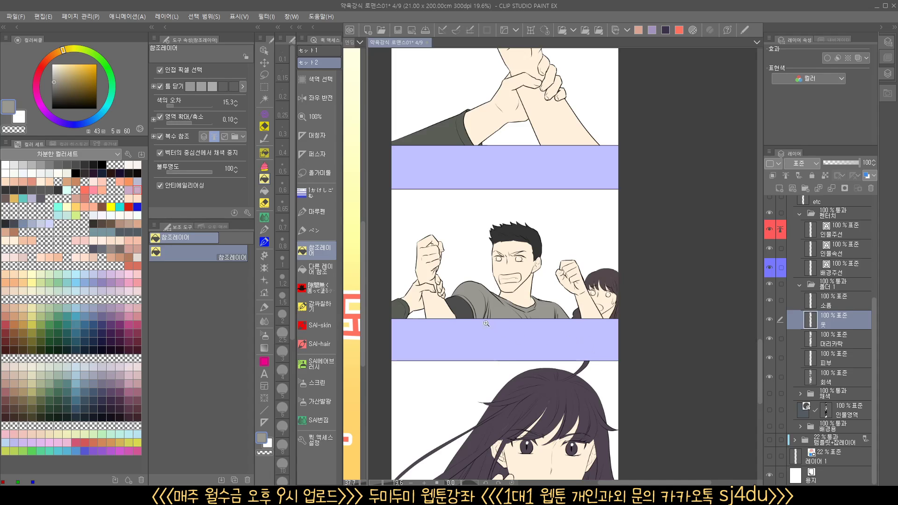
Sample the man's skin tone on the skin layer and fill the dark part of the shouting man's upper arm
drag(486, 323, 593, 360)
click(833, 358)
alt+click(458, 301)
click(490, 302)
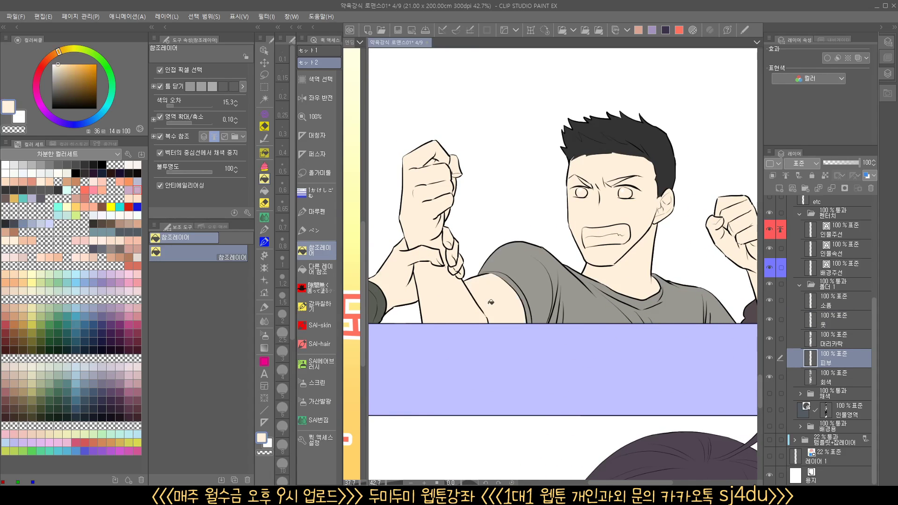
drag(664, 382, 599, 384)
mouse_move(670, 402)
mouse_down()
mouse_move(622, 417)
mouse_move(687, 402)
mouse_up()
Fill the long-haired character's turtleneck in the last panel with dark gray (hue 36, saturation 0, brightness 26) on the clothes layer
drag(659, 438, 687, 158)
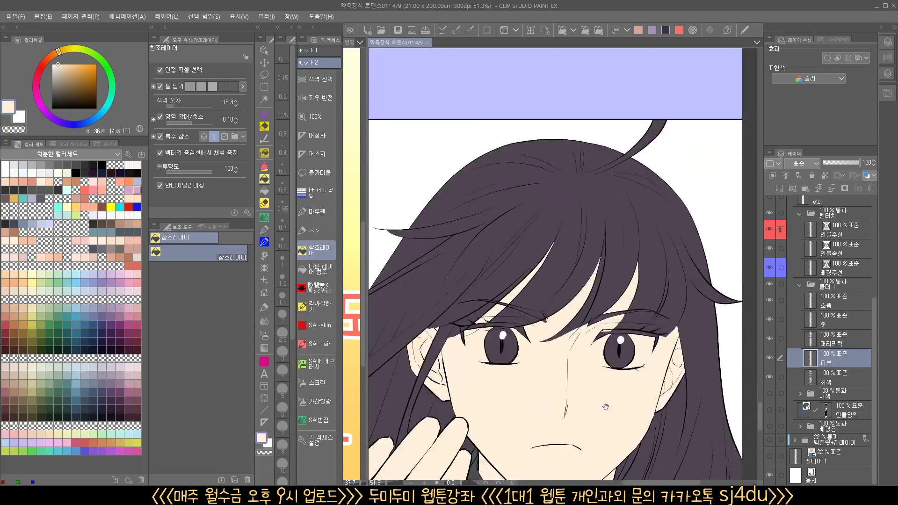
drag(606, 407, 625, 267)
drag(627, 326, 613, 322)
drag(634, 460, 670, 220)
drag(668, 250, 648, 248)
drag(673, 100, 619, 422)
click(831, 321)
drag(655, 300, 639, 236)
drag(590, 424, 590, 268)
drag(537, 336, 563, 329)
click(567, 344)
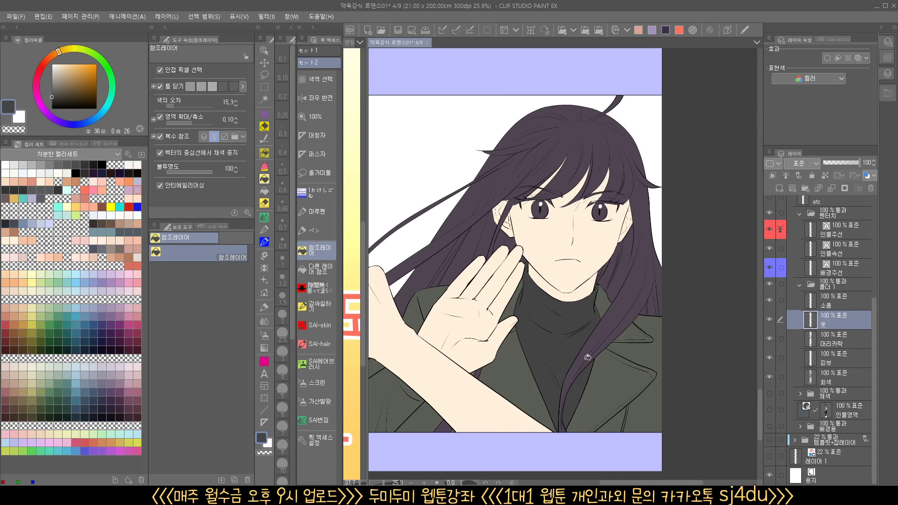
drag(573, 387, 601, 374)
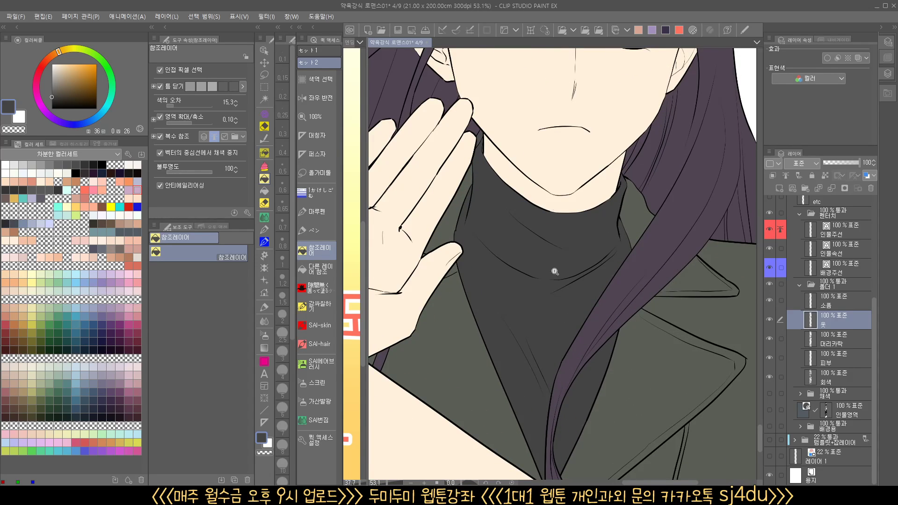
drag(554, 272, 512, 321)
Fill the long-haired character's turtleneck in her close-up panel with the same dark gray
drag(531, 225, 527, 374)
drag(529, 204, 524, 452)
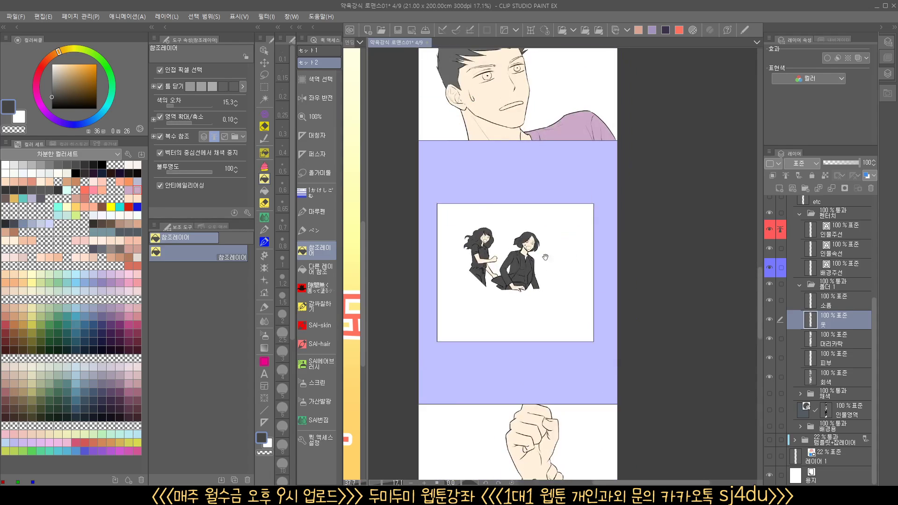
drag(545, 257, 554, 420)
drag(565, 227, 546, 422)
drag(565, 303, 587, 294)
click(558, 278)
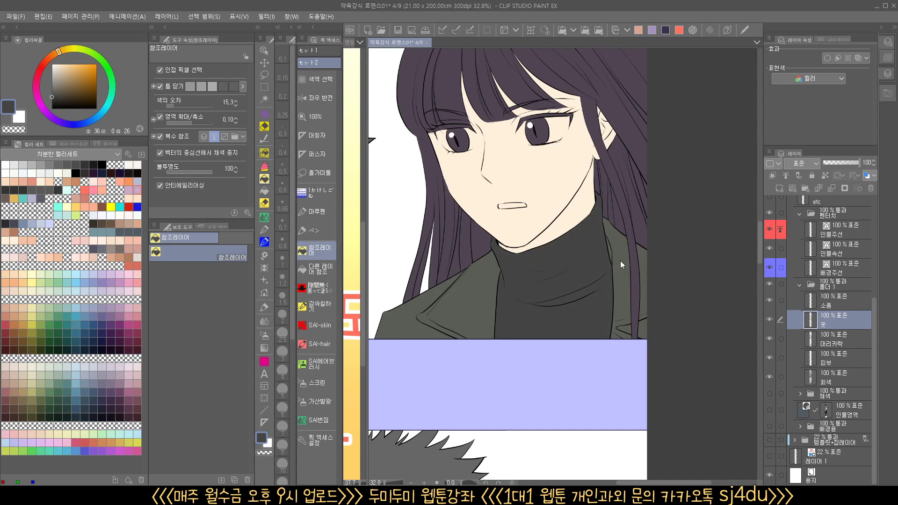
drag(599, 258, 559, 274)
Recolor the gripping hand's sleeve in the framed hands panel with the turtleneck's dark gray
drag(544, 142, 552, 408)
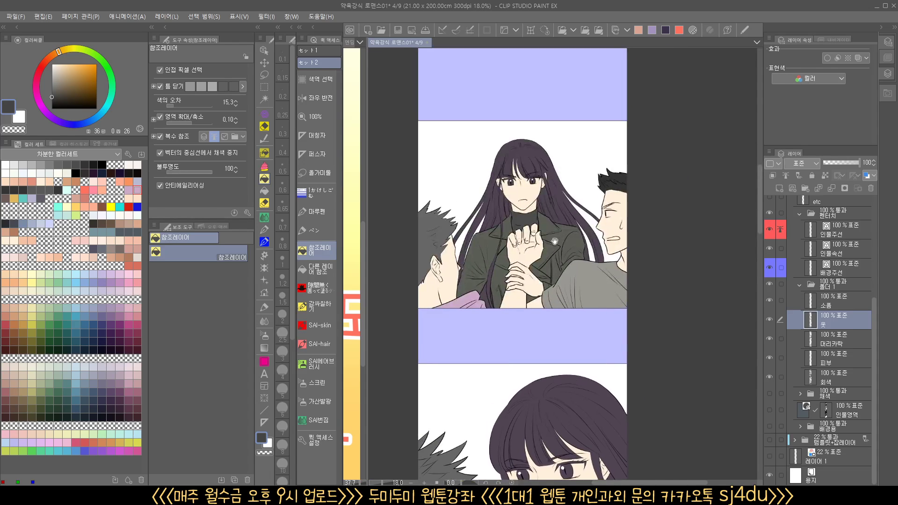
drag(555, 241, 551, 262)
drag(587, 227, 566, 227)
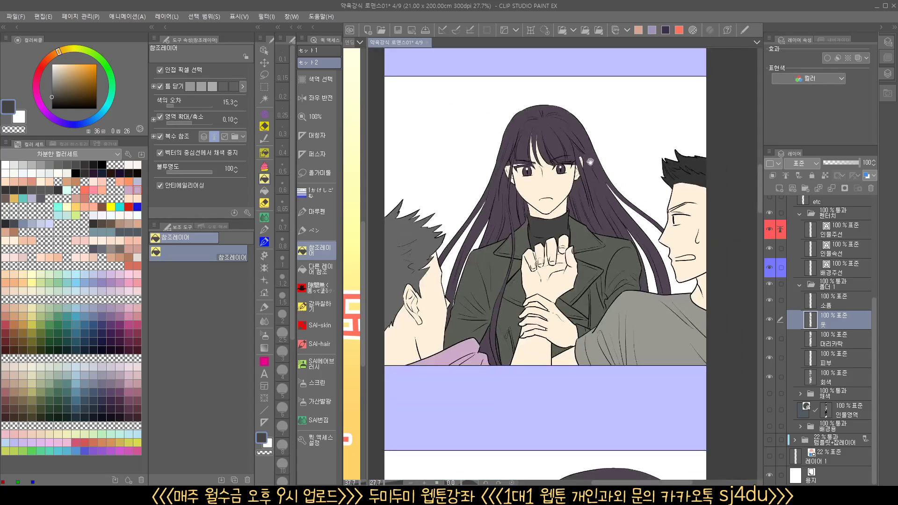
drag(603, 157, 581, 415)
drag(585, 256, 567, 413)
click(635, 304)
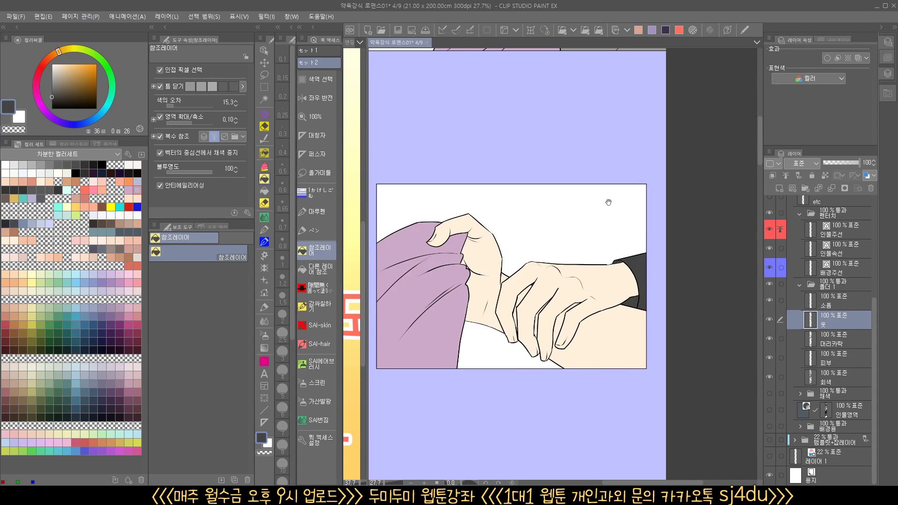
drag(608, 202, 583, 452)
drag(554, 288, 623, 361)
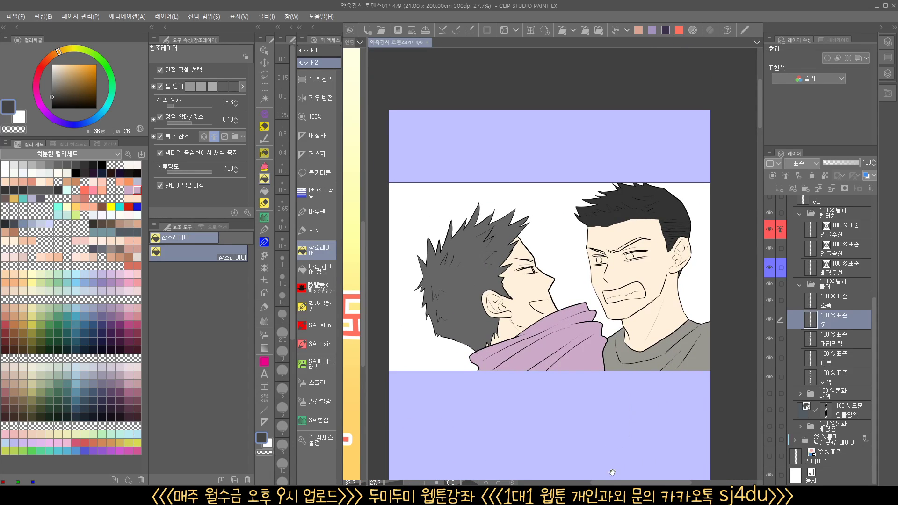
drag(612, 472, 583, 384)
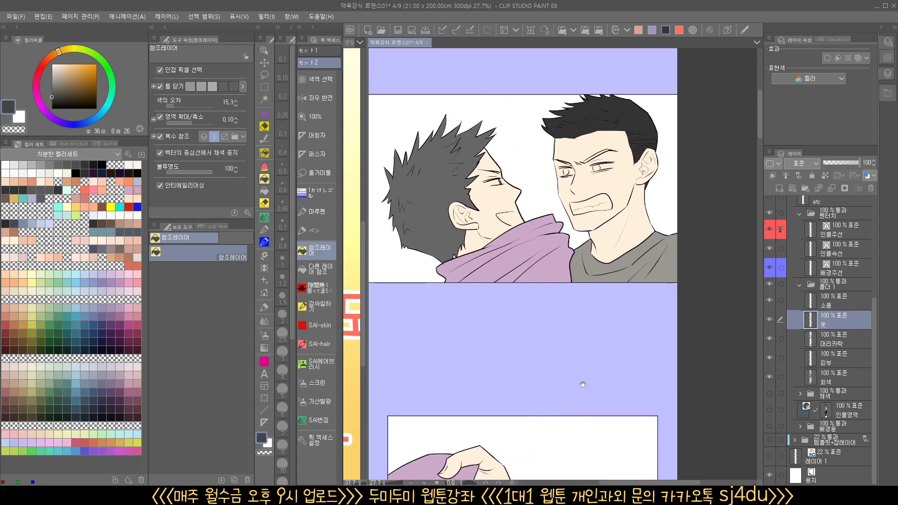
On the hair layer, fill the shouting man's eyebrow nearer his ear with his sampled hair color, using the fill that references other layers
click(823, 340)
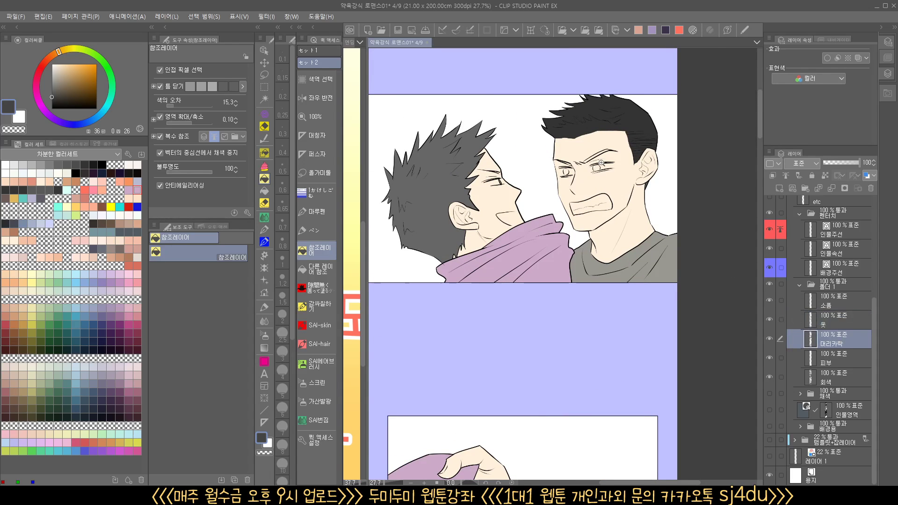
mouse_move(606, 158)
mouse_down()
mouse_move(644, 158)
mouse_move(630, 291)
mouse_up()
alt+click(622, 205)
drag(535, 324, 555, 290)
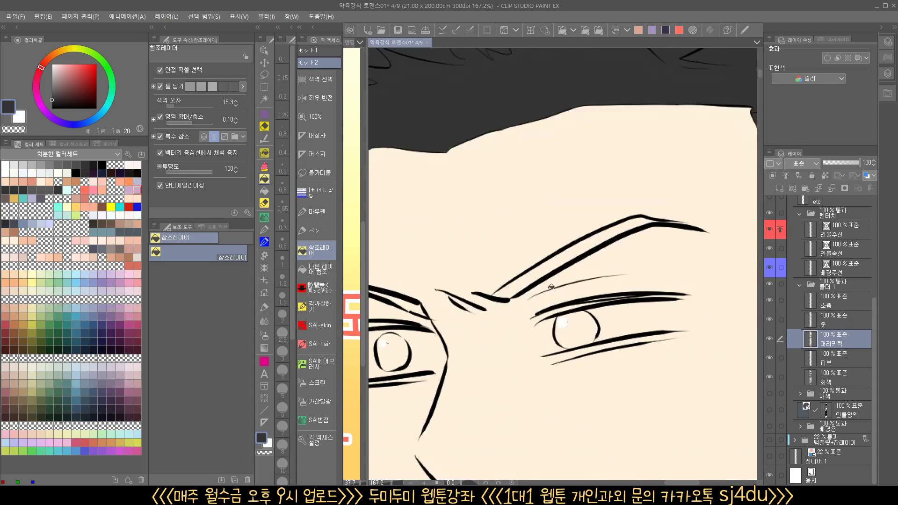
click(516, 326)
key(ctrl+z)
click(264, 191)
drag(577, 277, 573, 277)
click(580, 250)
Fill both of the shouting man's irises and his other eyebrow with the same dark gray (brightness 20)
drag(581, 322, 630, 280)
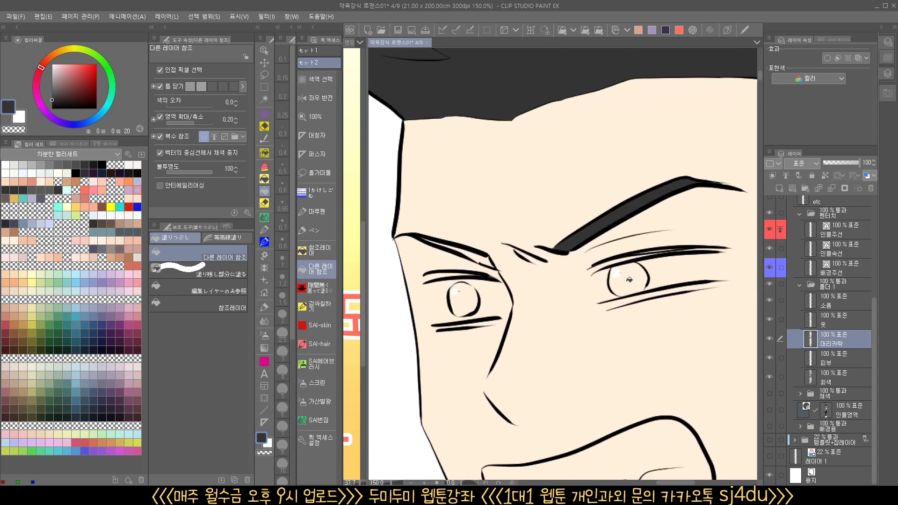
click(630, 280)
click(472, 300)
click(494, 264)
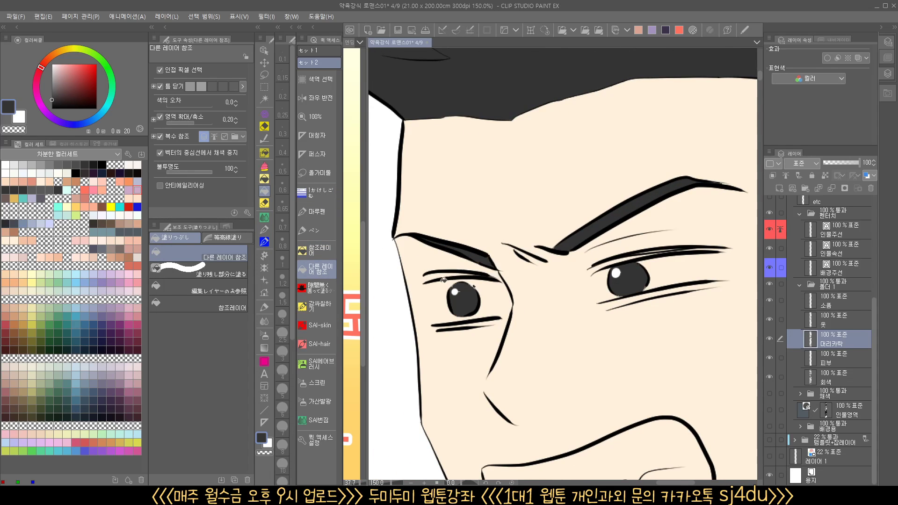
Paint the gray-haired man's thin eyebrow and iris in profile with his hair gray (brightness 40), using the 0.70 Maru pen
drag(468, 297, 724, 187)
drag(604, 261, 629, 255)
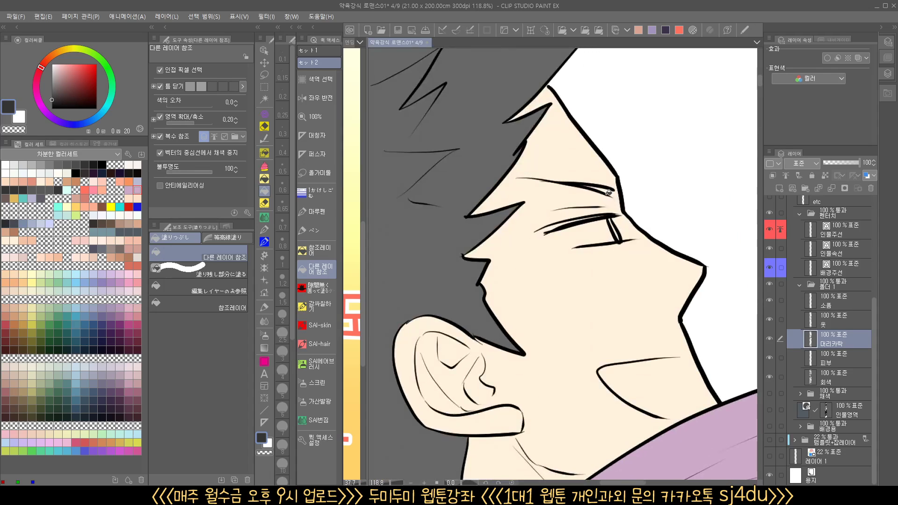
click(607, 188)
key(ctrl+z)
click(320, 212)
scroll(610, 191, up, 2)
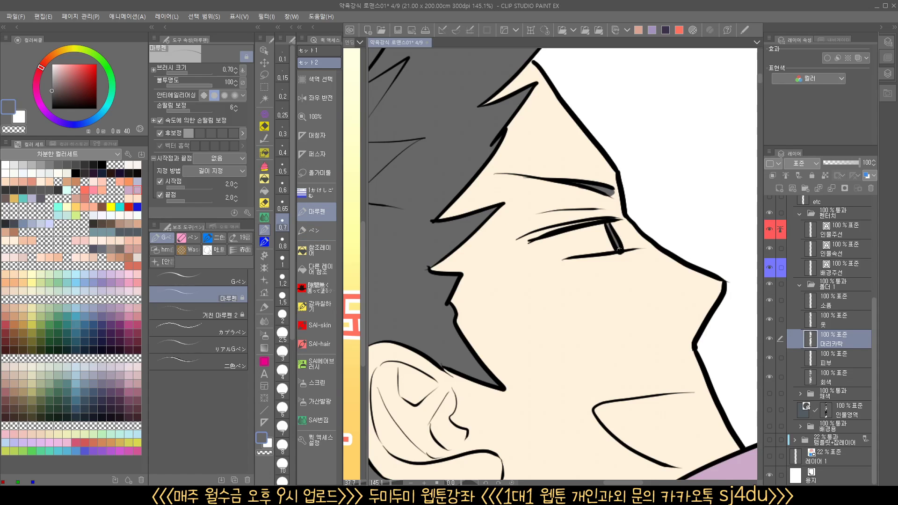
drag(641, 235, 563, 295)
drag(677, 380, 524, 335)
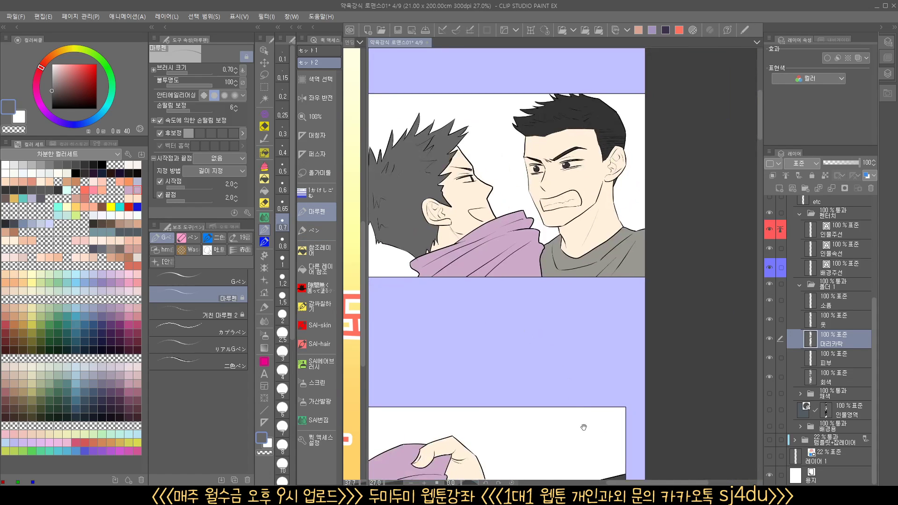
Fill the sweating black-haired man's eyebrow with his sampled hair color in the panel with the long-haired woman, referencing other layers
drag(583, 427, 579, 344)
scroll(576, 427, down, 10)
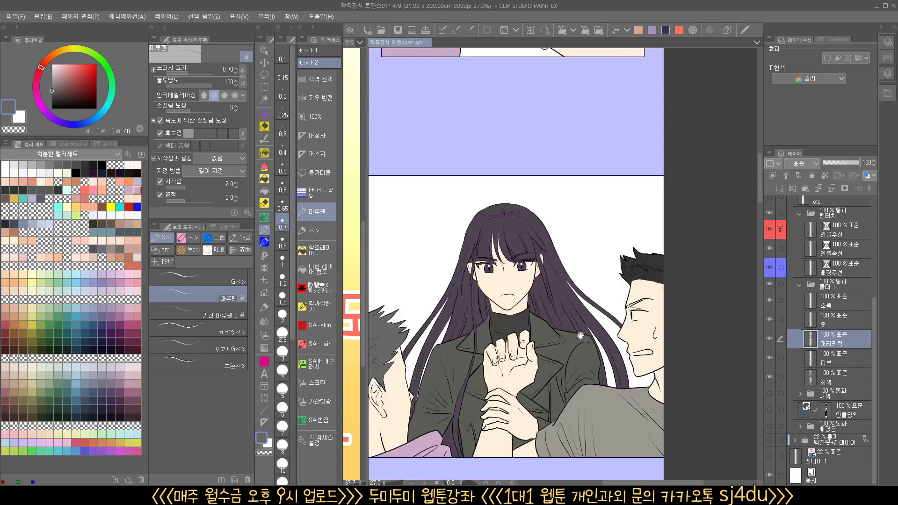
drag(569, 398, 555, 386)
drag(619, 278, 602, 297)
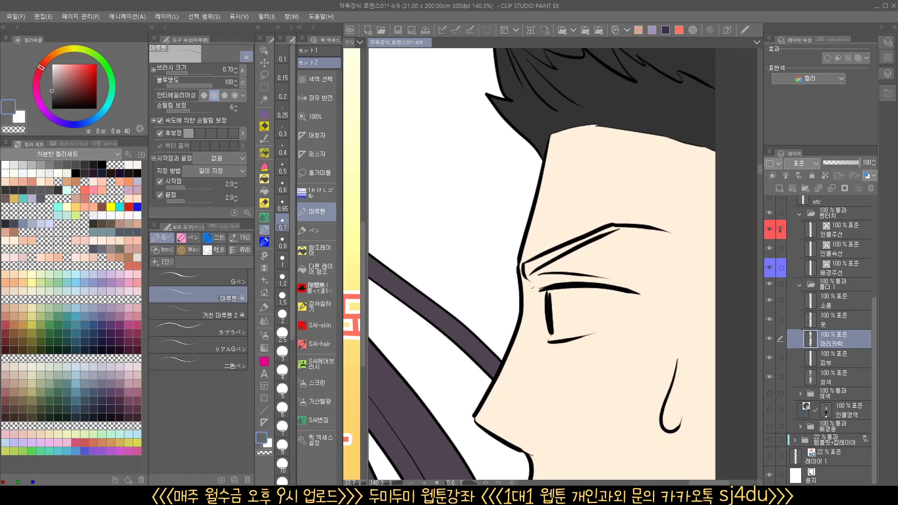
click(265, 179)
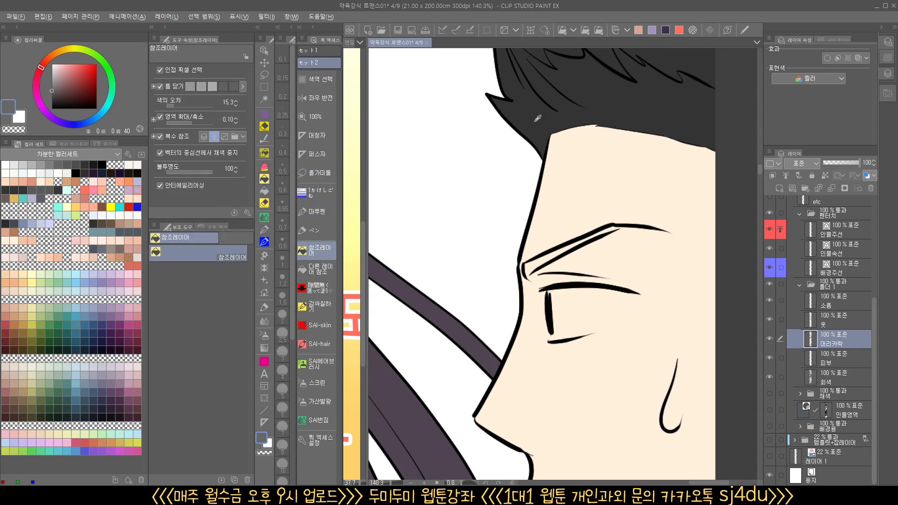
click(564, 255)
key(ctrl+z)
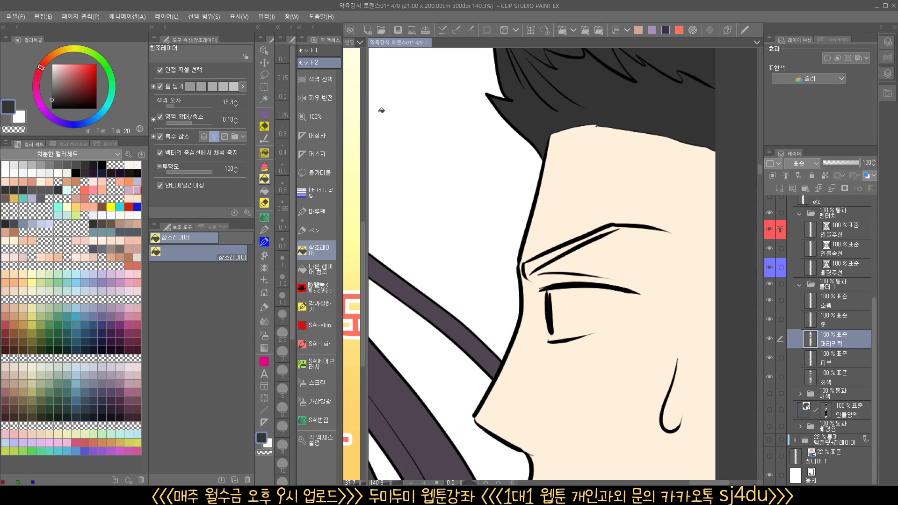
click(316, 269)
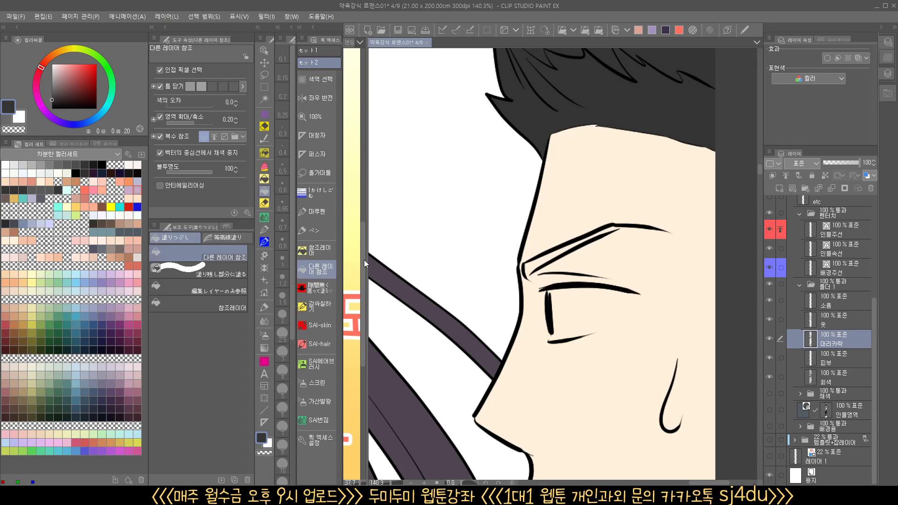
click(550, 258)
Fill the gray-haired man's irises and eyebrows in his close-up panel with his sampled hair gray (brightness 40)
scroll(571, 321, down, 5)
drag(565, 276, 765, 287)
key(h)
drag(477, 320, 665, 245)
scroll(598, 327, down, 8)
drag(648, 391, 552, 112)
drag(598, 422, 586, 348)
scroll(540, 304, up, 8)
click(466, 313)
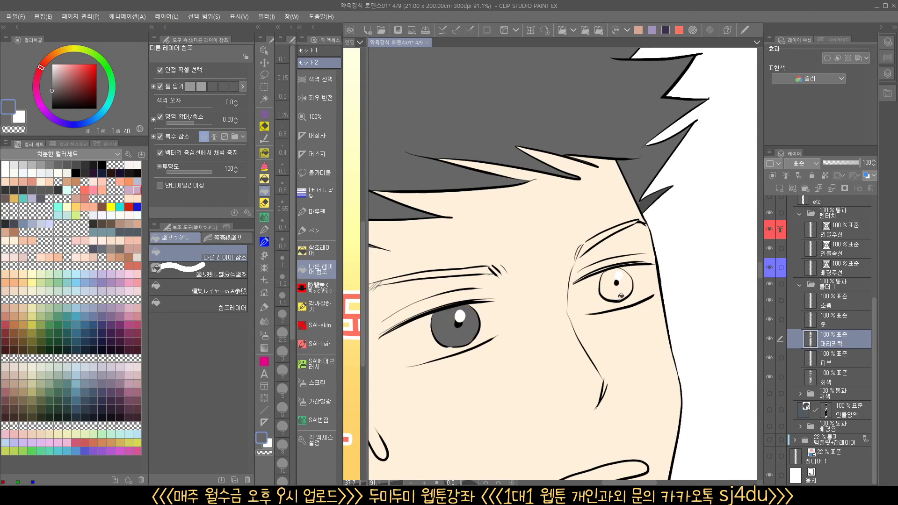
click(618, 293)
click(609, 235)
click(478, 270)
Fill the leftover gaps along the lower edges of the gray-haired man's irises with the gapless enclose-and-fill tool
drag(521, 342, 570, 280)
scroll(519, 295, up, 4)
click(318, 287)
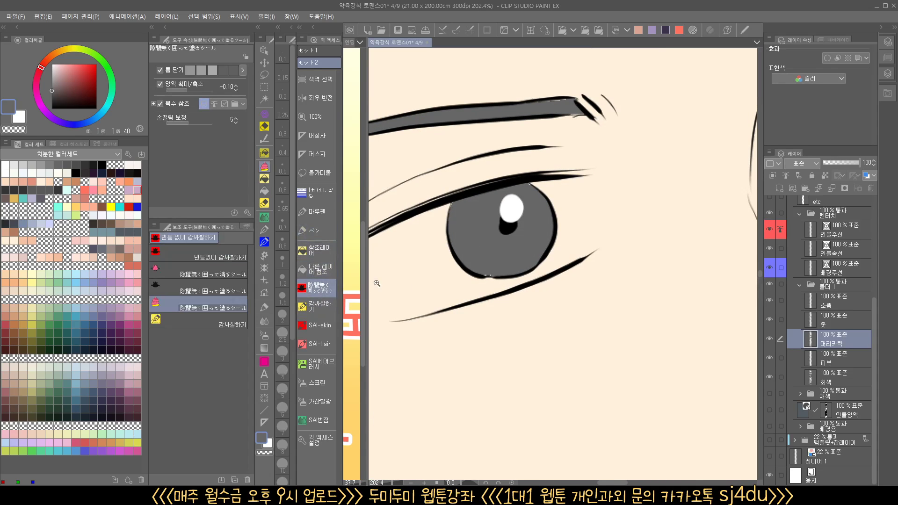
scroll(503, 268, up, 3)
scroll(489, 252, down, 5)
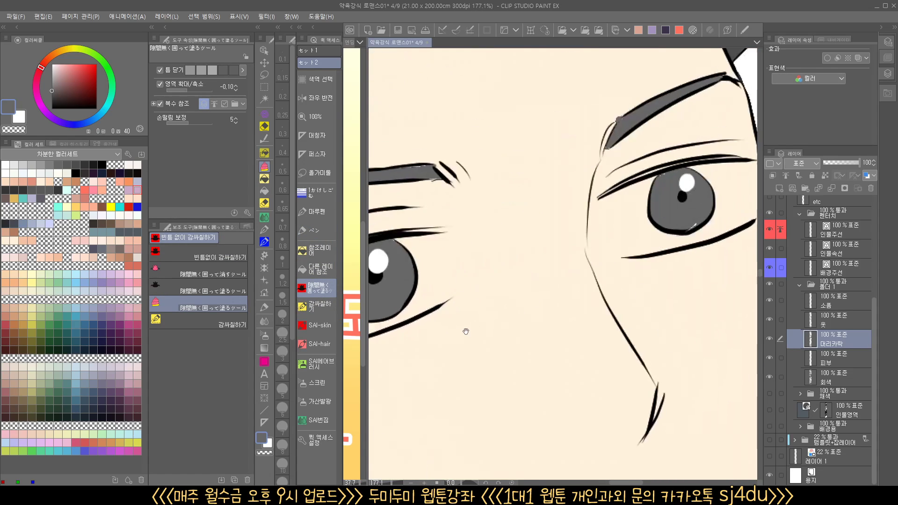
scroll(686, 229, up, 4)
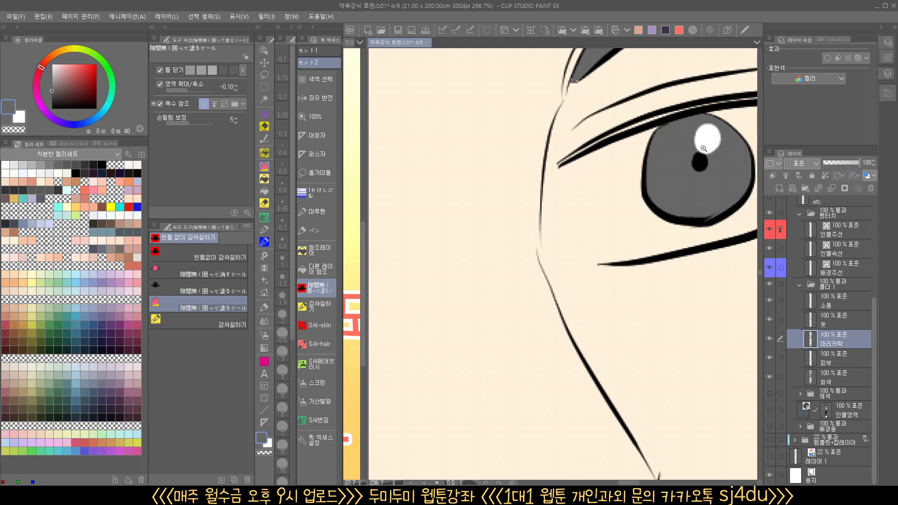
Check the remaining panels down to the end of the page for uncolored areas, and return to the small two-character panel
drag(703, 148, 659, 185)
drag(667, 374, 629, 163)
drag(611, 207, 574, 225)
drag(636, 343, 604, 228)
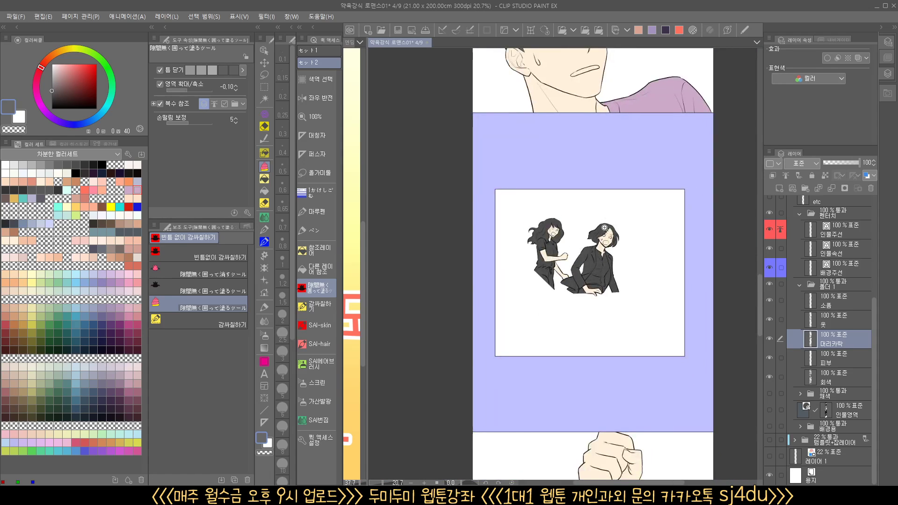
scroll(604, 228, up, 8)
scroll(626, 306, down, 7)
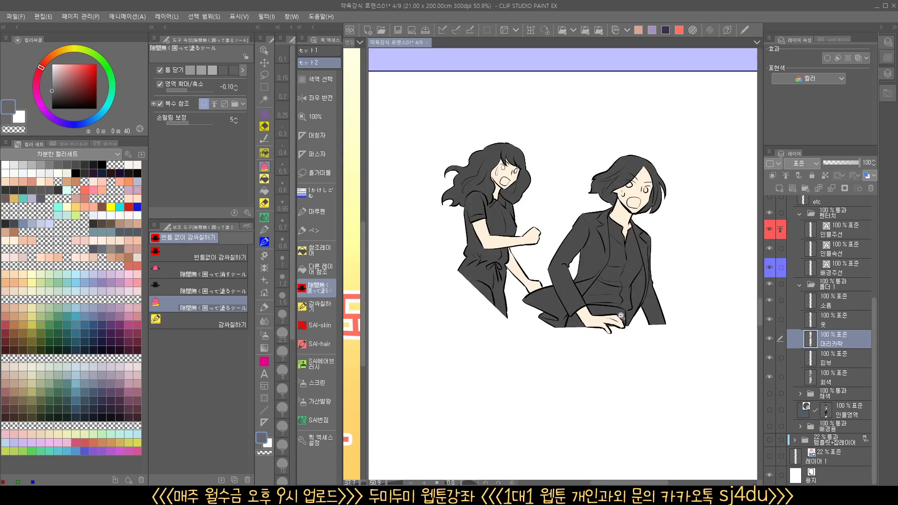
drag(599, 377, 565, 223)
drag(569, 387, 555, 122)
drag(578, 411, 566, 135)
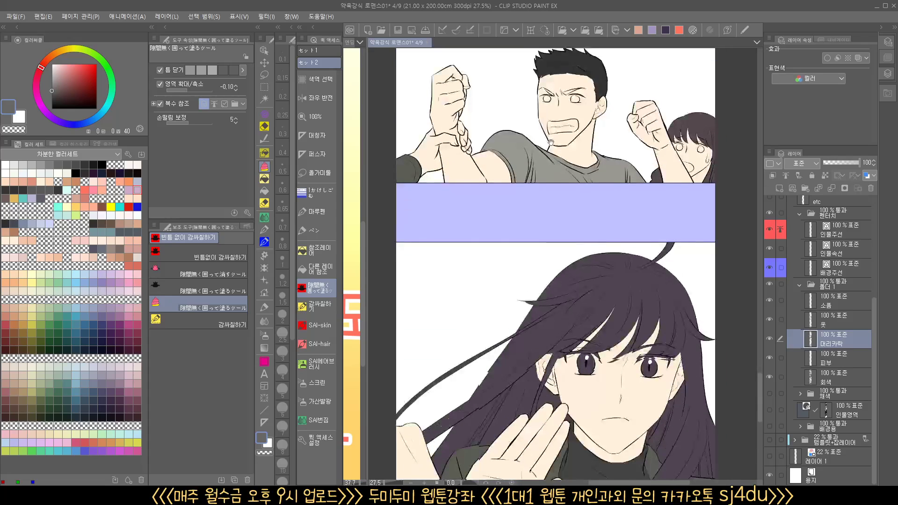
drag(589, 337, 588, 214)
drag(544, 299, 543, 210)
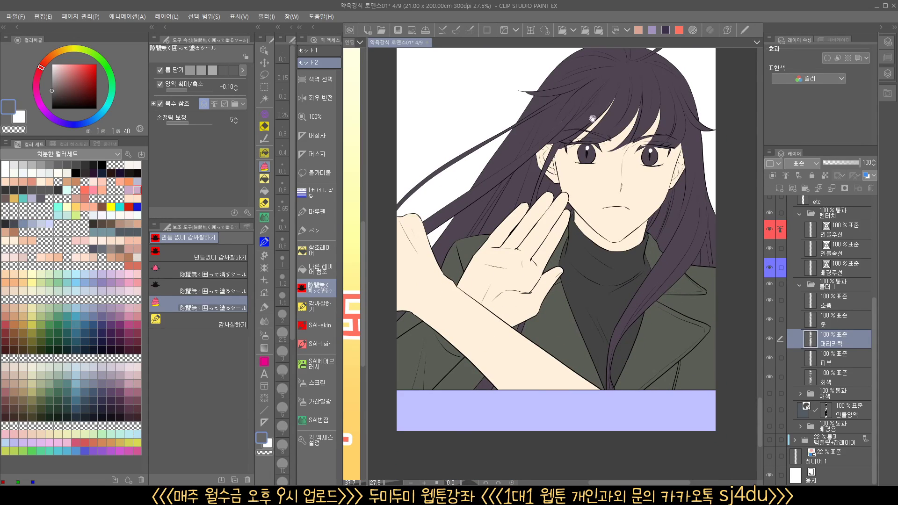
drag(593, 119, 570, 424)
drag(566, 161, 554, 408)
drag(557, 122, 557, 414)
drag(560, 242, 603, 375)
drag(571, 291, 665, 300)
Browse the character and clothing reference images in the Sub View palette, and close it
click(414, 31)
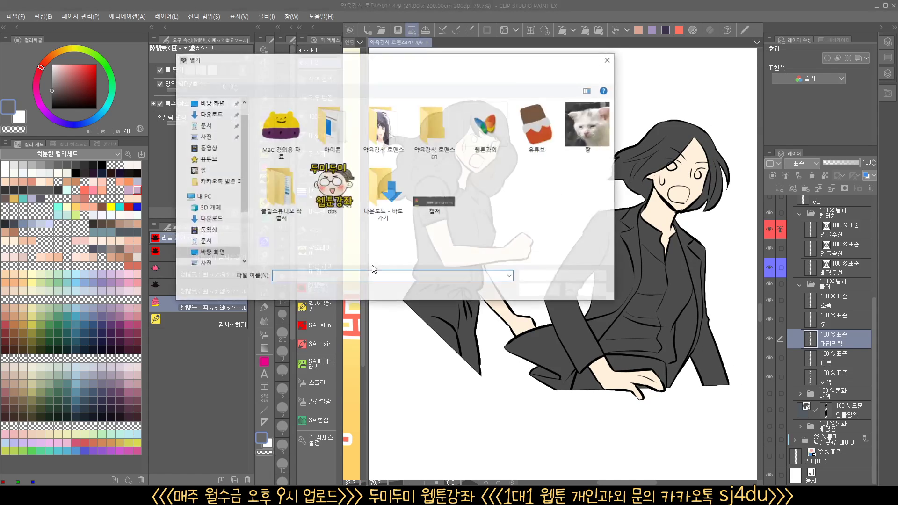
click(586, 290)
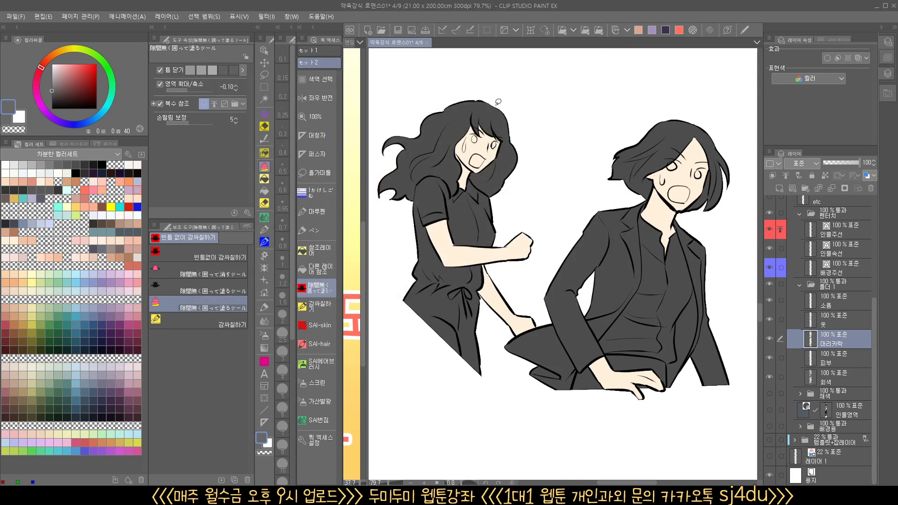
click(398, 30)
click(357, 404)
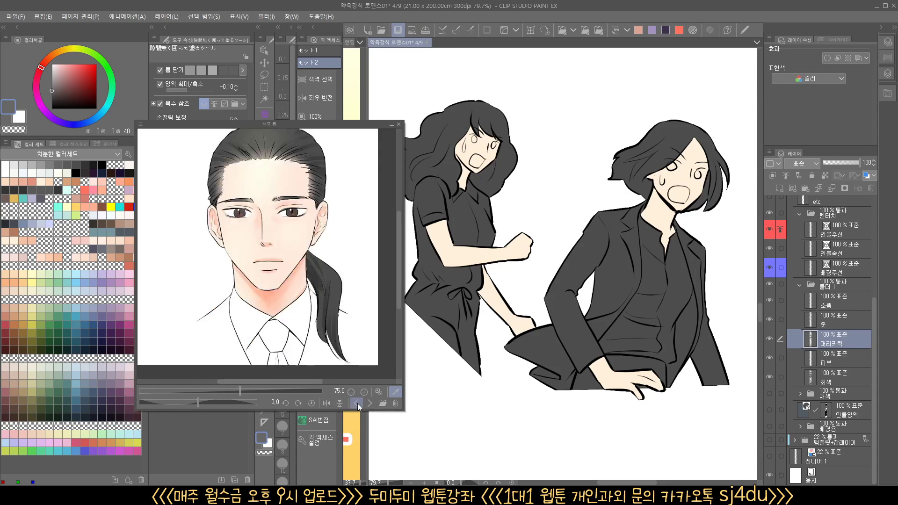
click(357, 404)
click(357, 404)
click(357, 403)
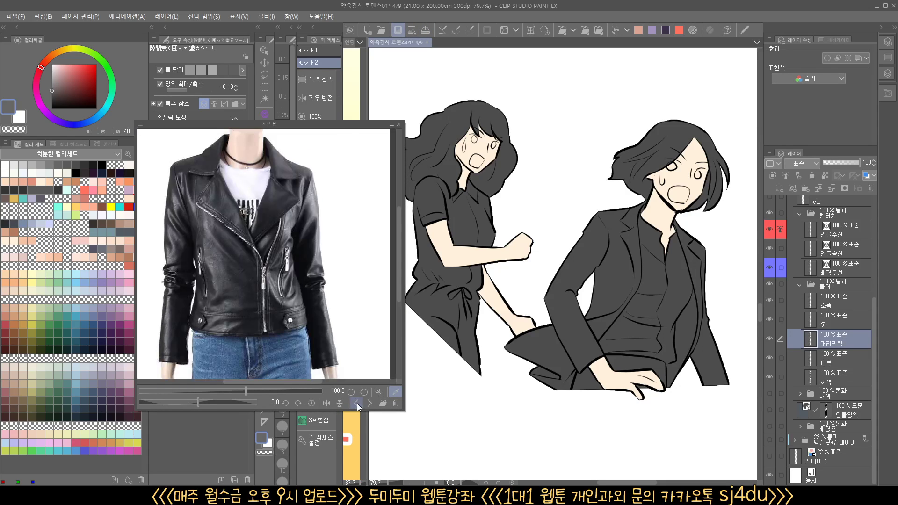
click(357, 403)
click(357, 404)
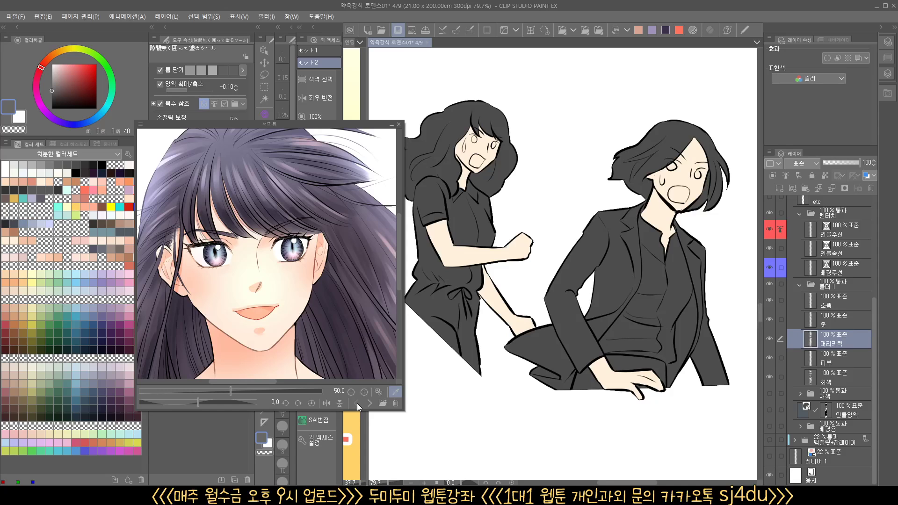
click(369, 403)
drag(262, 323, 306, 313)
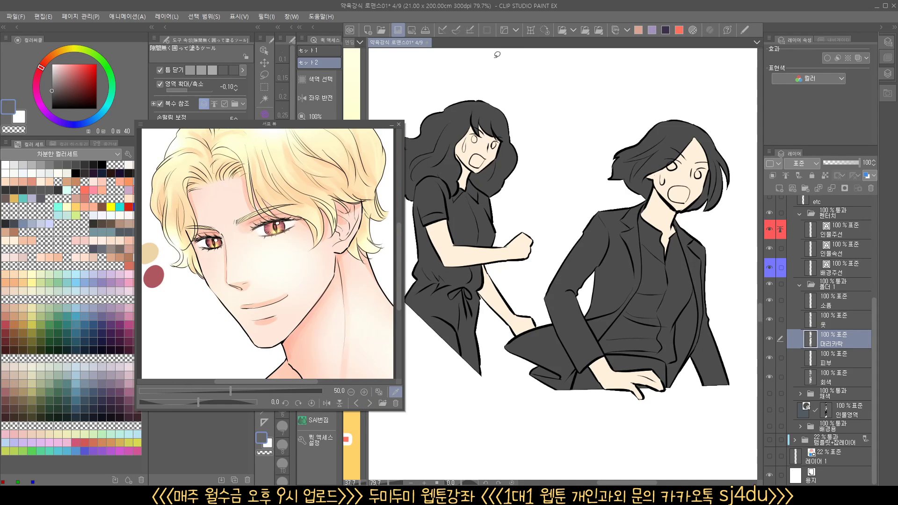
click(398, 30)
Fill the wavy-haired character's hair in the two-character panel with coral (hue 16, saturation 43, brightness 100) using the reference-layer fill
drag(503, 193, 498, 228)
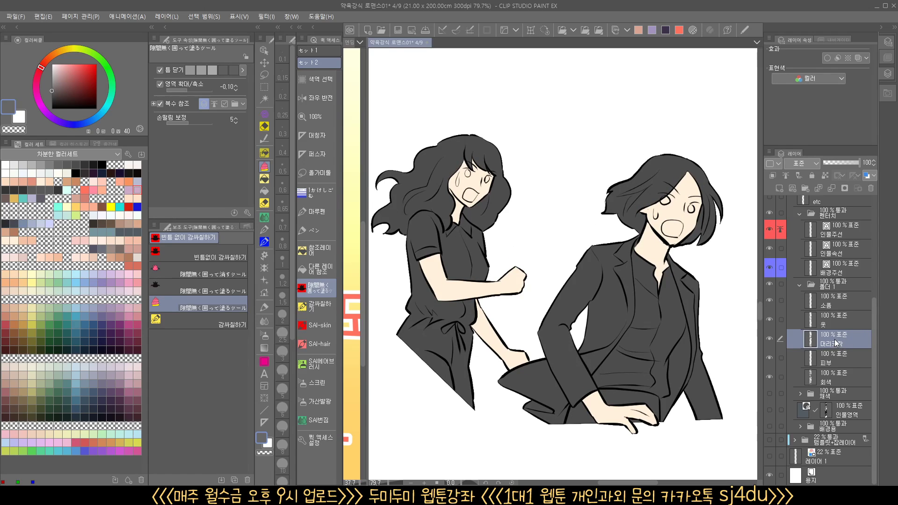
click(325, 273)
click(323, 252)
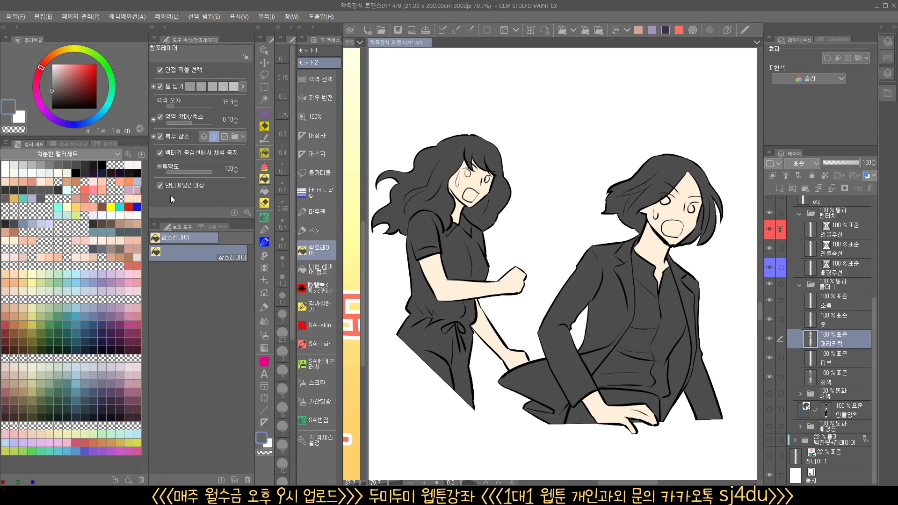
click(102, 190)
click(454, 156)
click(491, 161)
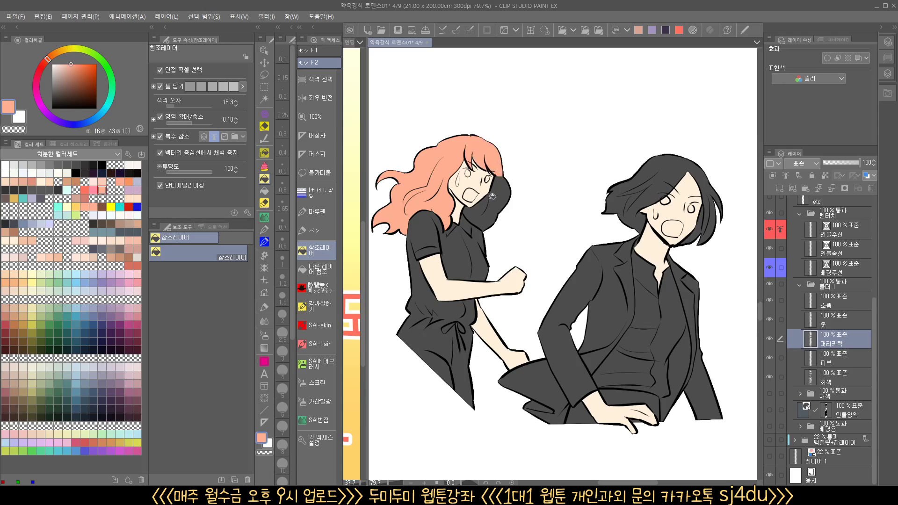
click(492, 197)
Fill the suited character's short hair with a muted teal (hue 178, saturation 14, brightness 53)
drag(540, 233, 451, 235)
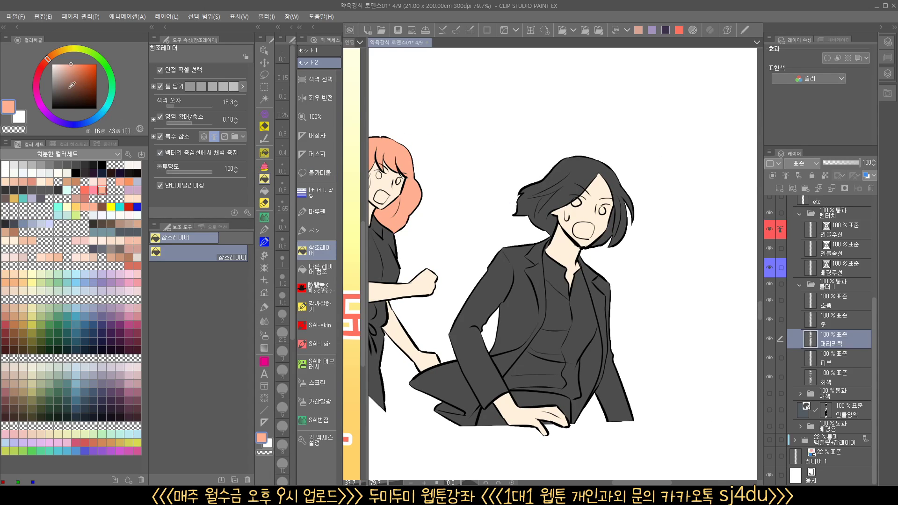
click(65, 83)
click(112, 102)
click(58, 85)
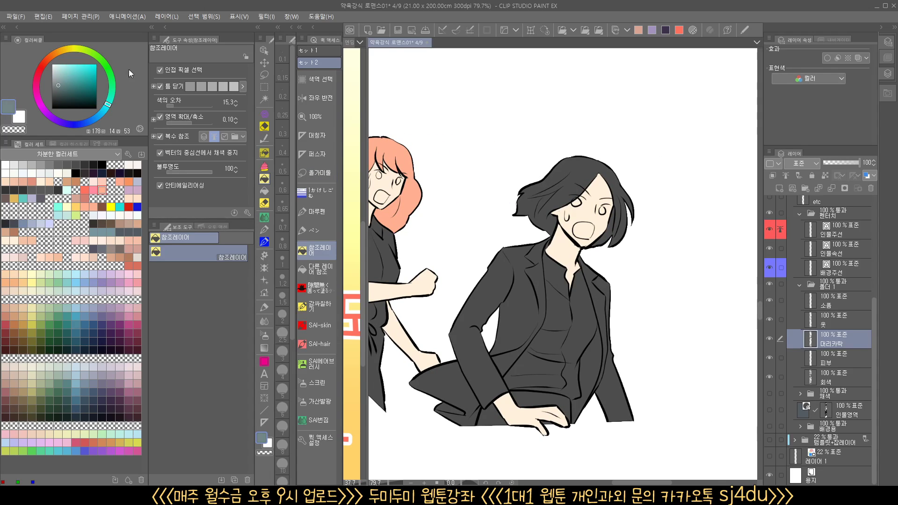
click(581, 176)
click(622, 190)
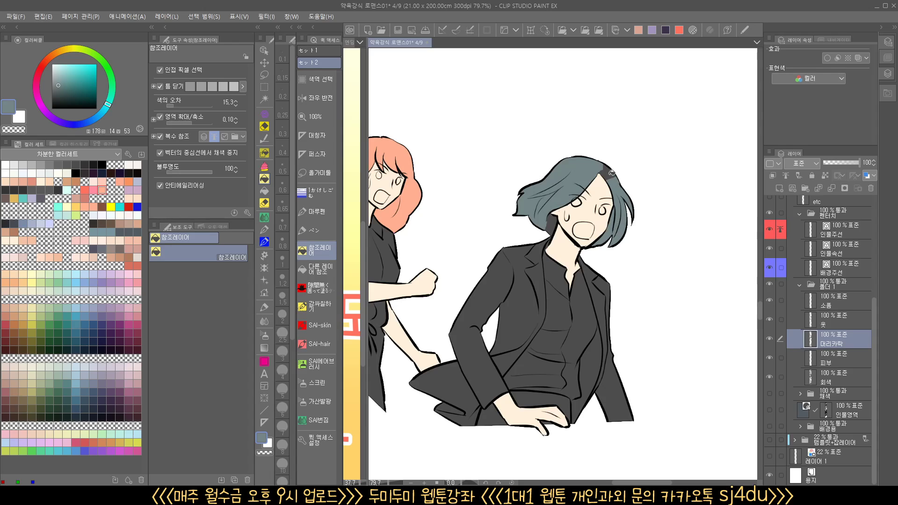
Refill the suited character's short hair with a darker, grayer teal (hue 178, saturation 12)
click(57, 91)
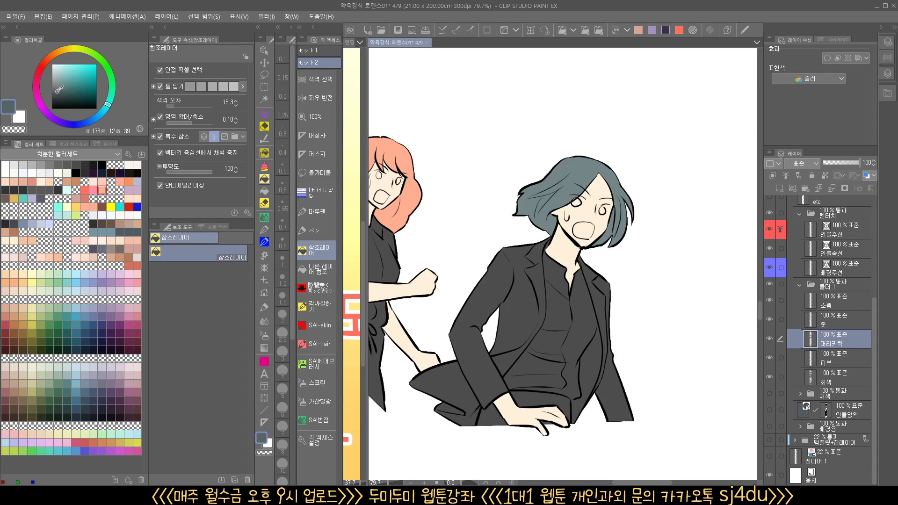
click(580, 167)
click(615, 197)
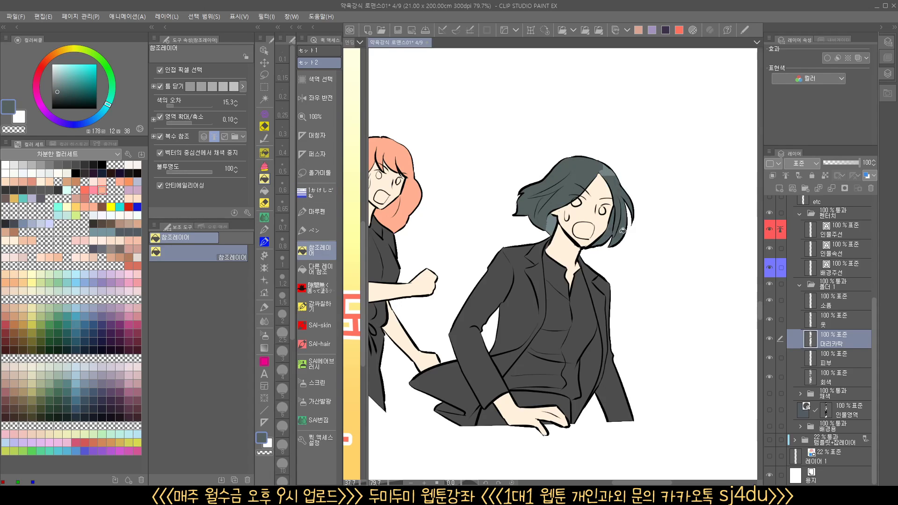
scroll(543, 281, up, 3)
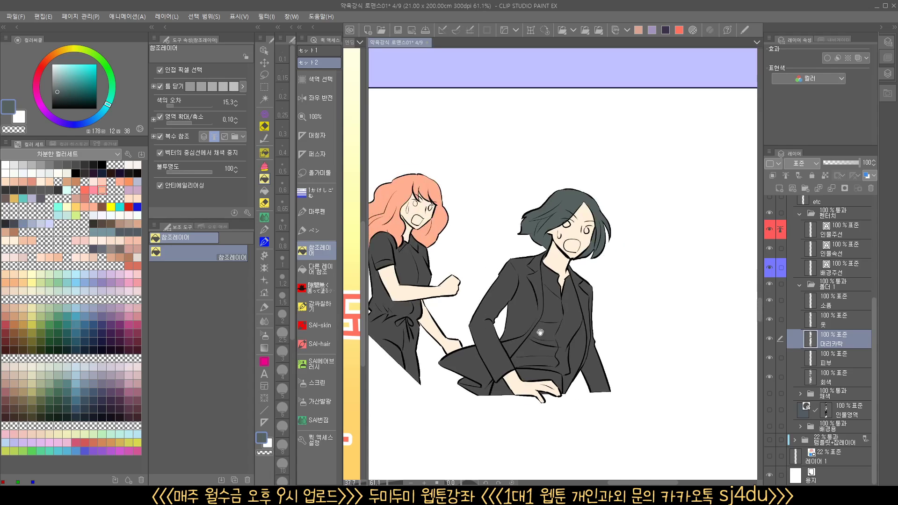
Fill the suited character's shirt with pale teal (hue 178, saturation 7, brightness 88) and the trousers with black on the hair layer
click(57, 76)
click(55, 70)
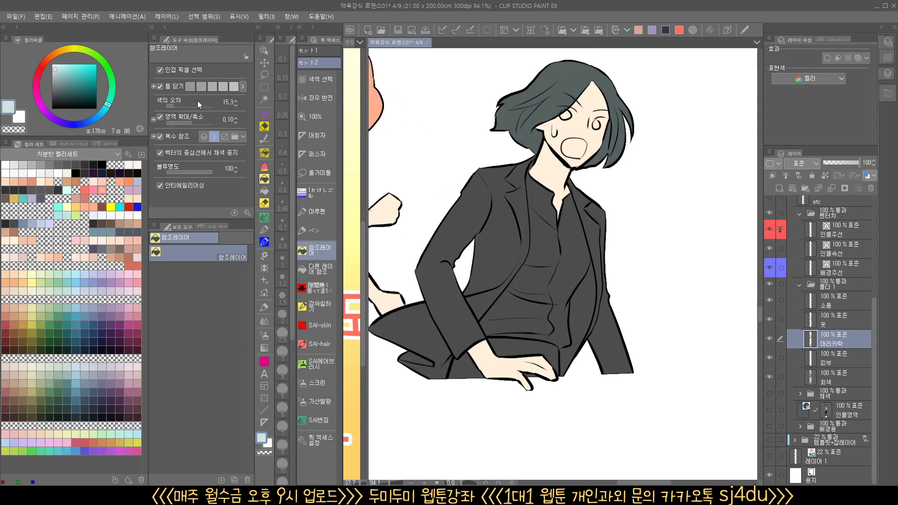
click(565, 274)
drag(541, 345, 637, 358)
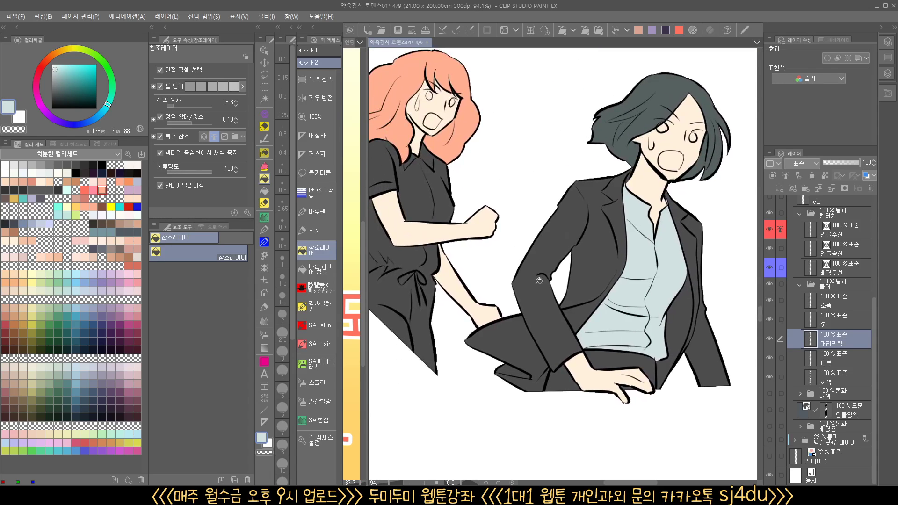
click(590, 364)
click(571, 373)
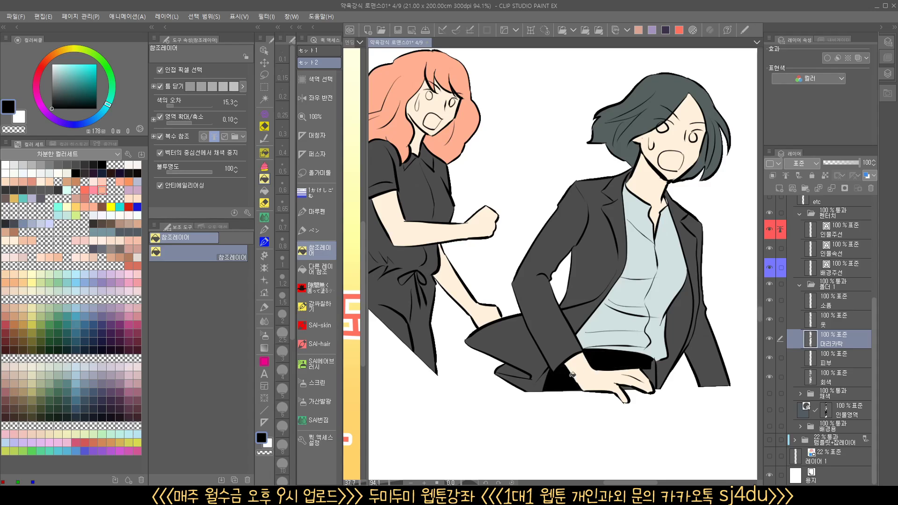
Fill all parts of the wavy-haired character's outfit with muted red (hue 9, saturation 57, brightness 85) on the hair layer
drag(466, 307, 498, 309)
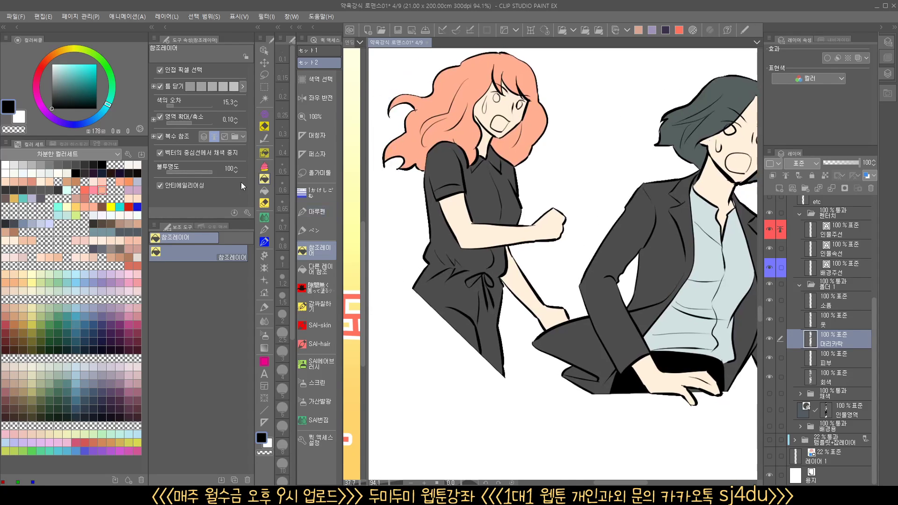
click(129, 266)
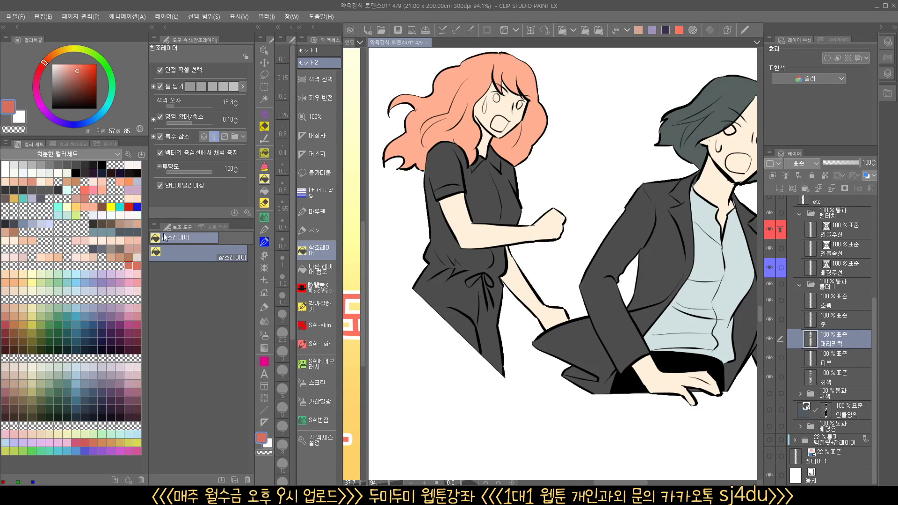
click(453, 270)
click(488, 180)
click(465, 182)
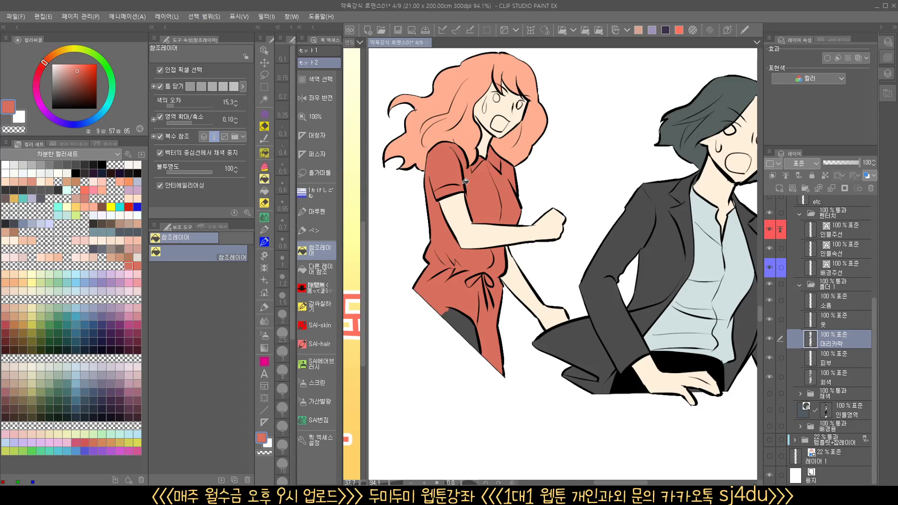
click(468, 322)
Fill every section of the suited character's jacket with grayish brown (hue 9, saturation 15, brightness 51) on the clothes layer
drag(546, 318, 458, 314)
drag(642, 335, 610, 330)
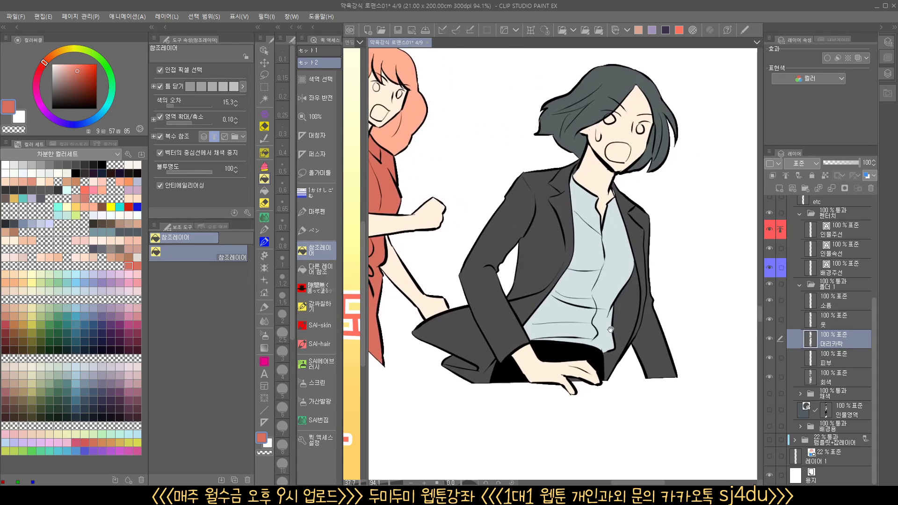
scroll(610, 329, down, 3)
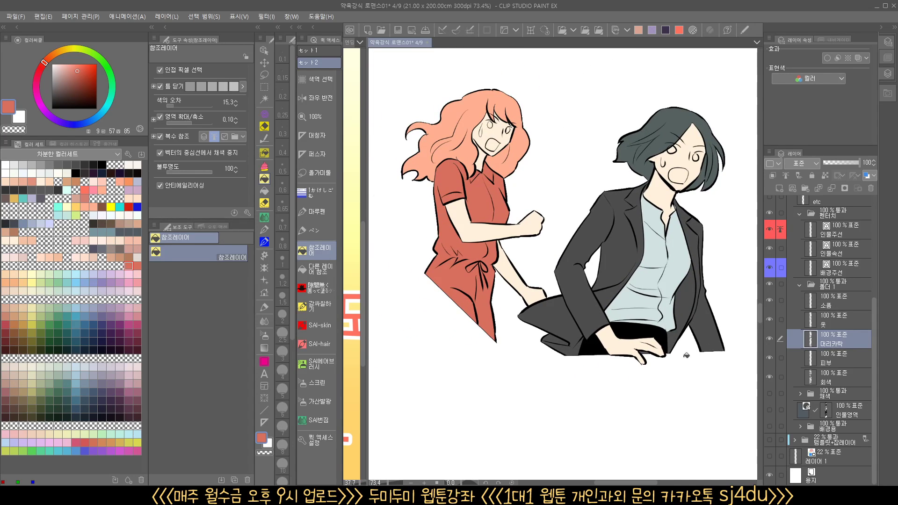
drag(648, 370, 603, 386)
drag(610, 349, 609, 370)
mouse_move(593, 325)
mouse_down()
mouse_move(608, 329)
mouse_move(561, 314)
mouse_move(594, 308)
mouse_move(578, 300)
mouse_up()
click(779, 323)
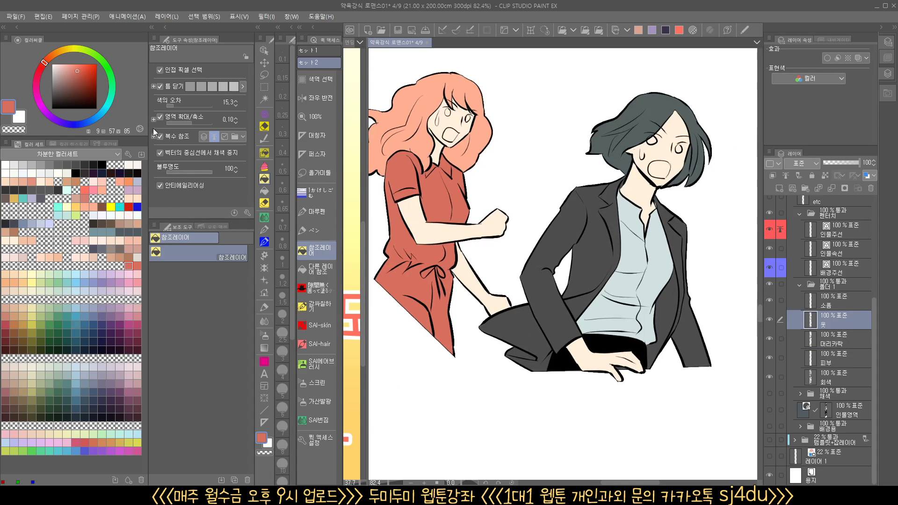
click(58, 82)
click(605, 232)
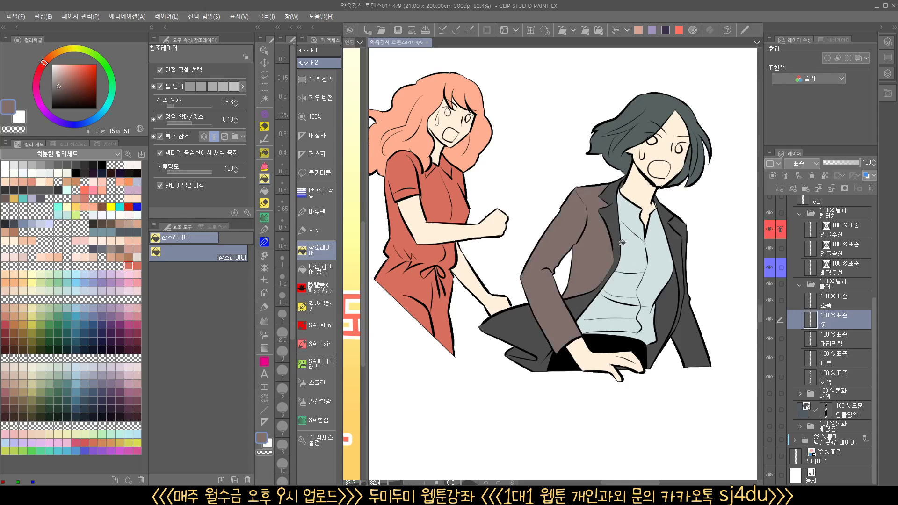
click(621, 241)
click(544, 329)
click(538, 361)
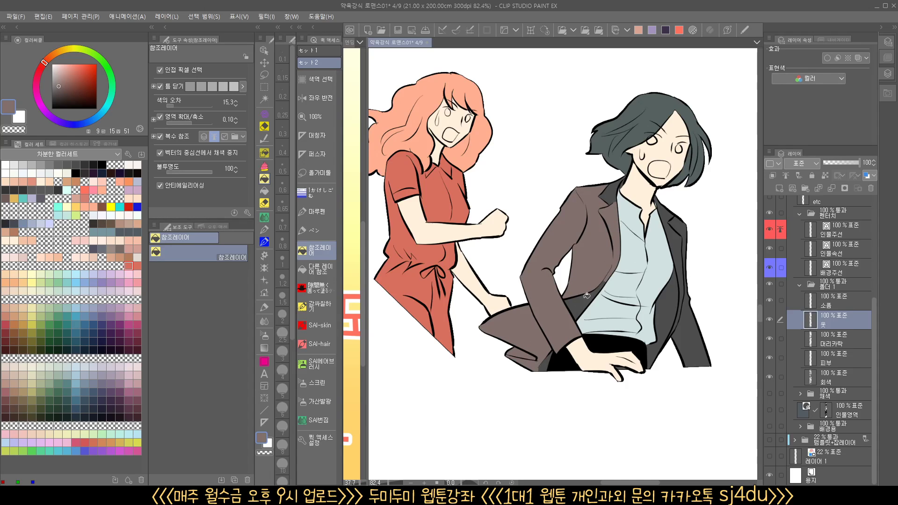
click(669, 211)
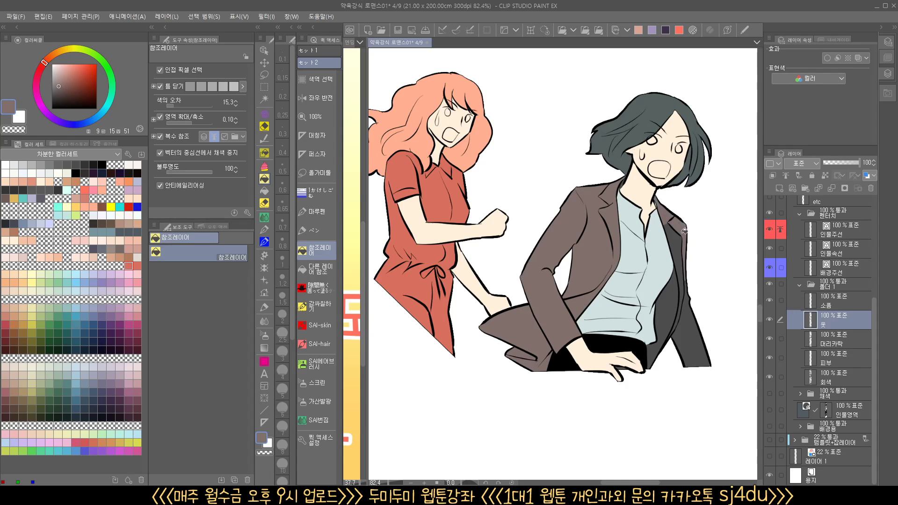
click(688, 336)
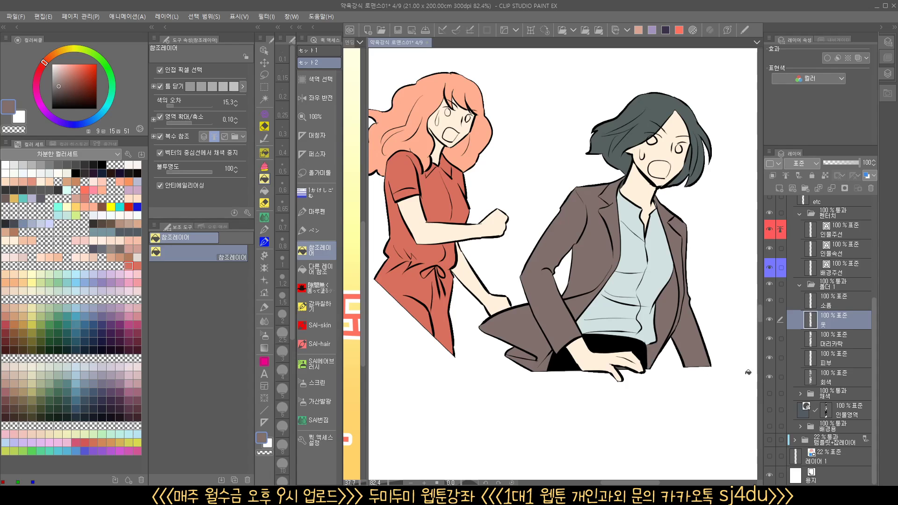
Hide the clothes and hair layers, and show only the hair layer again
drag(769, 327, 768, 341)
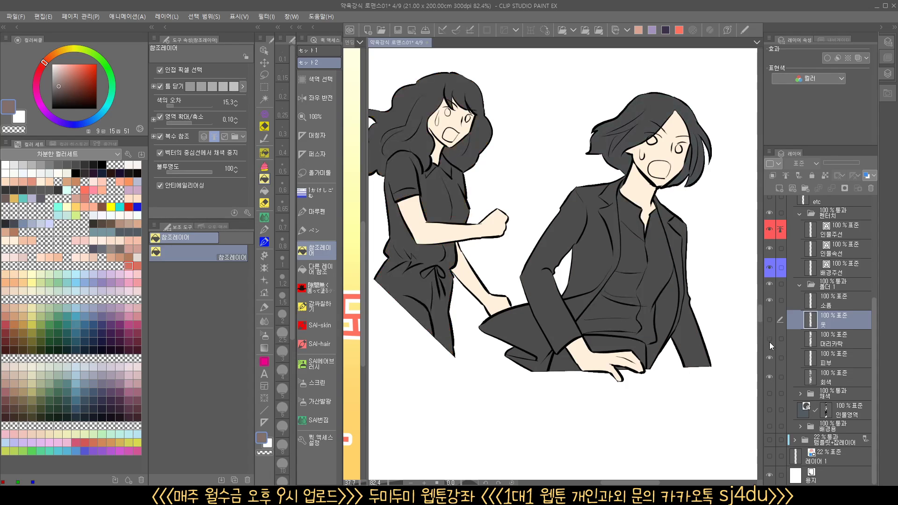
click(773, 344)
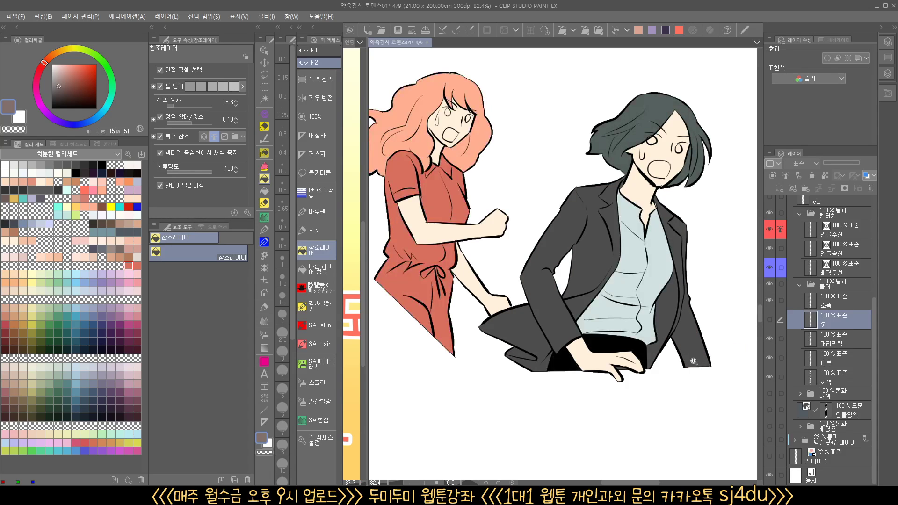
scroll(696, 363, down, 1)
drag(673, 386, 681, 364)
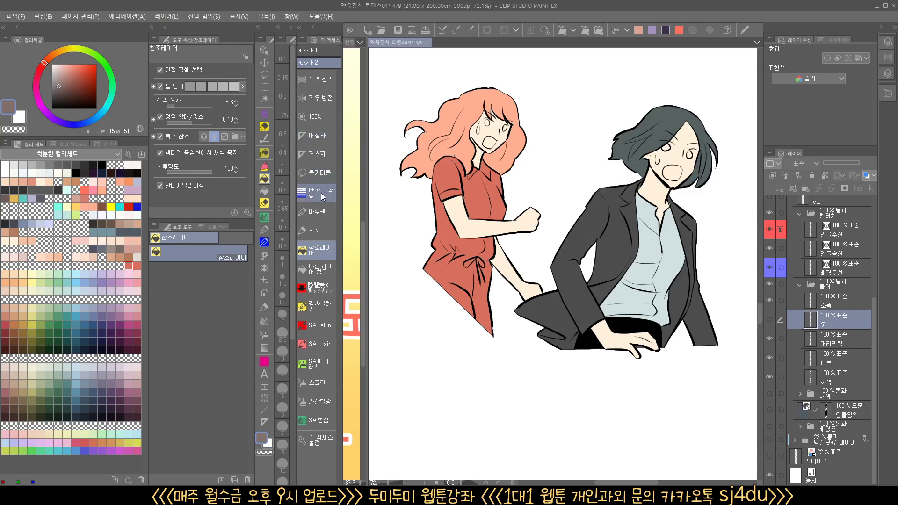
Lasso around both characters' clothing, create a new layer above the clothes layer, and clear the selection
click(317, 172)
mouse_move(627, 384)
mouse_down()
mouse_move(741, 351)
mouse_move(738, 246)
mouse_move(701, 205)
mouse_move(656, 178)
mouse_up()
mouse_move(535, 149)
mouse_down()
mouse_move(423, 163)
mouse_move(544, 394)
mouse_move(683, 401)
mouse_up()
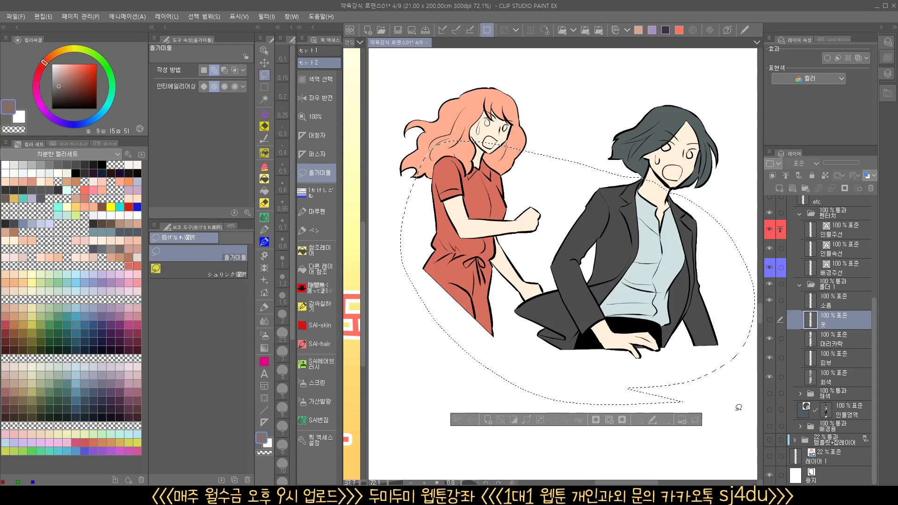
key(ctrl+shift+n)
key(ctrl+d)
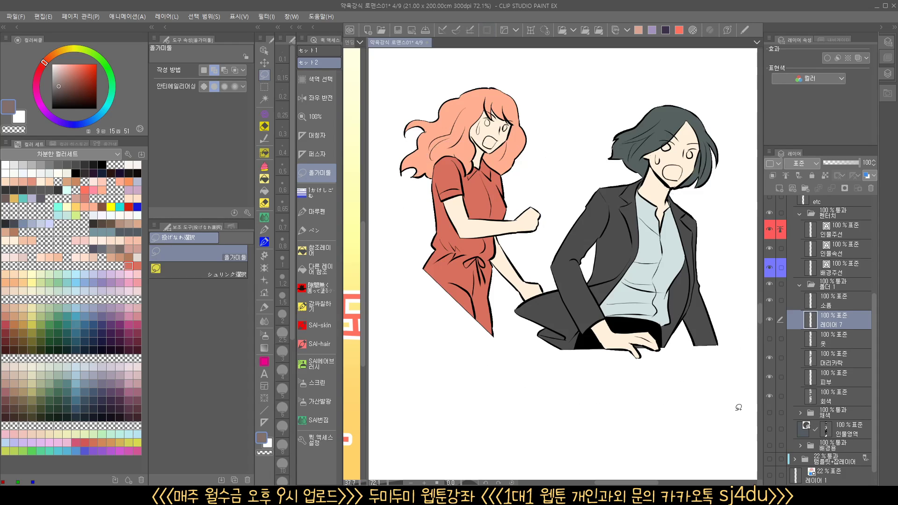
Open the color gamut selection settings with the new layer active
drag(486, 210, 490, 217)
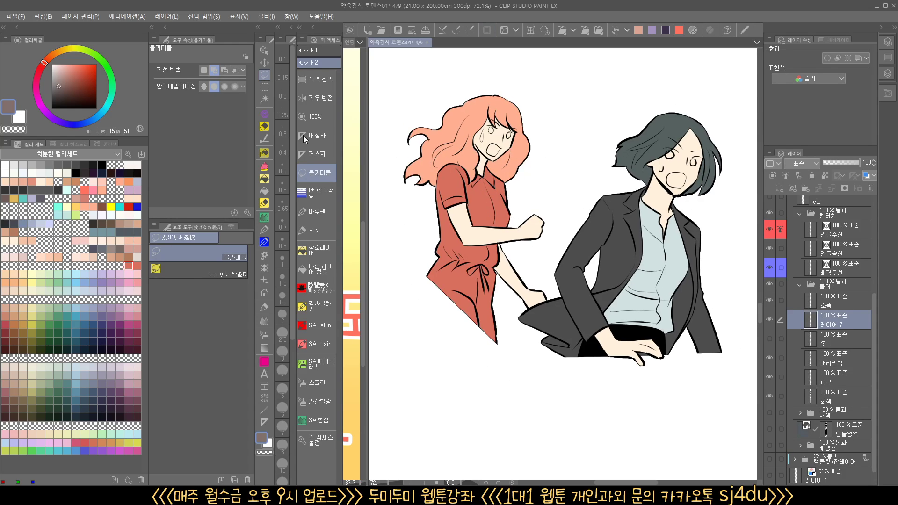
click(319, 79)
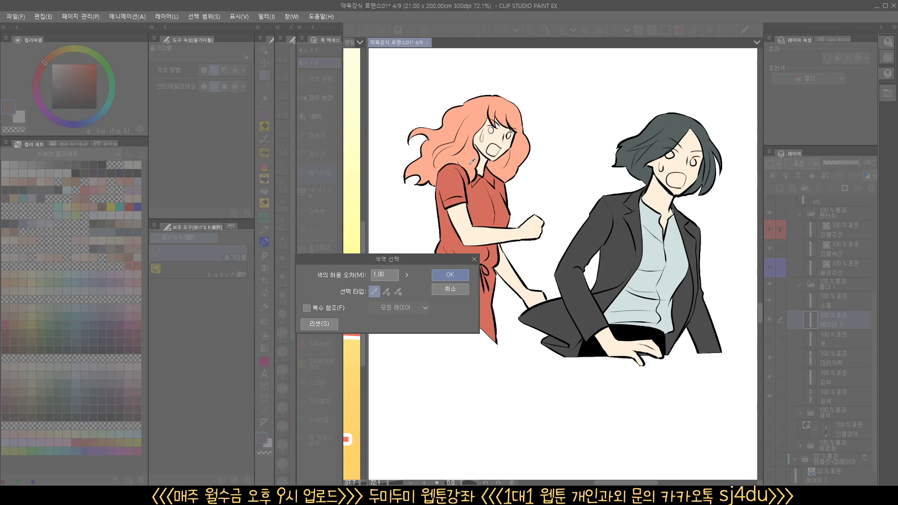
Try color gamut selection with a tolerance of 1.00 on the new layer, and drop the resulting selection
click(453, 276)
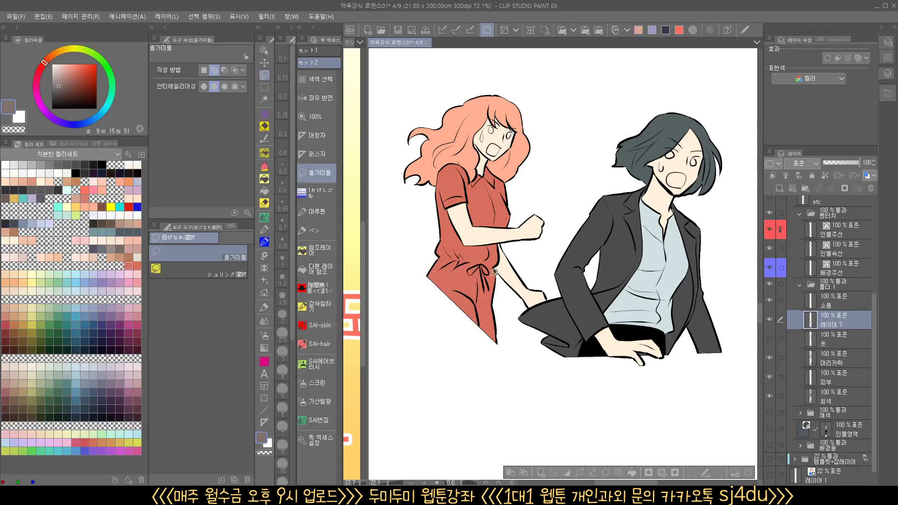
click(320, 79)
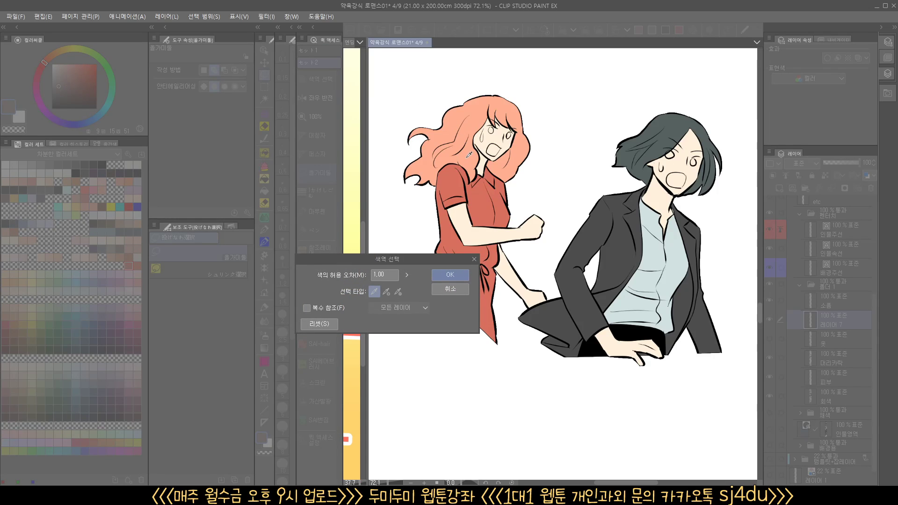
click(450, 274)
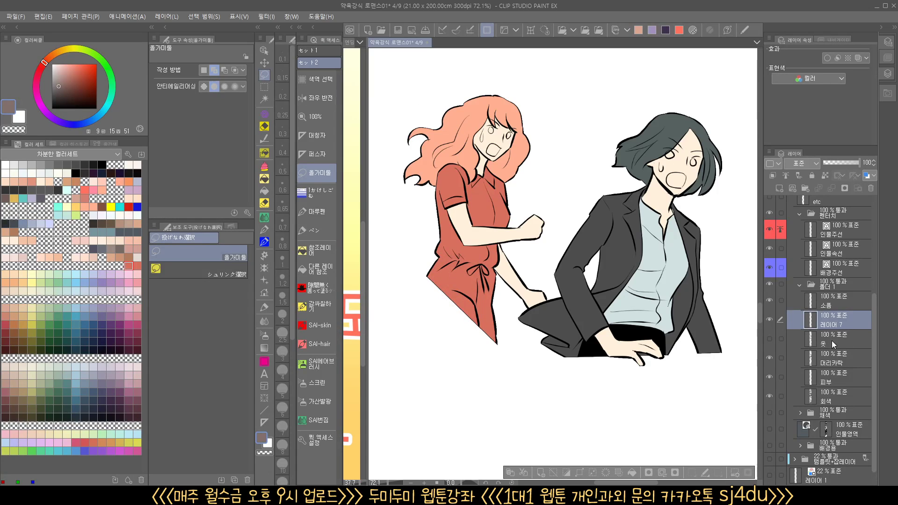
click(734, 415)
Compare the clothes and hair layers by toggling their visibility, leaving the clothes layer hidden and the hair layer active
click(782, 345)
click(769, 339)
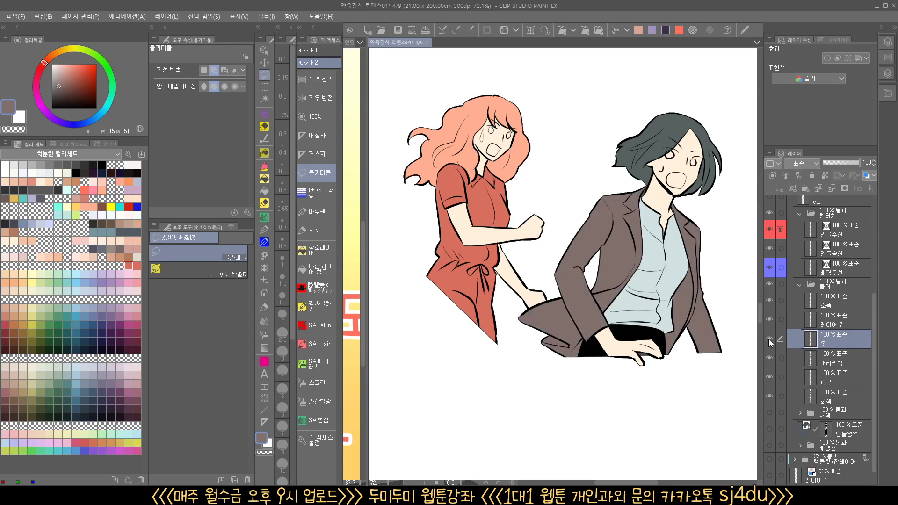
click(770, 340)
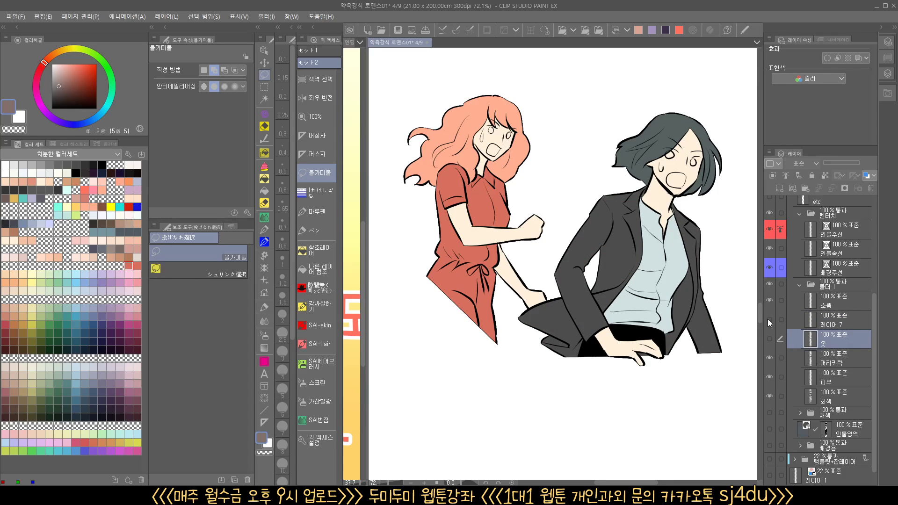
click(837, 360)
click(770, 358)
click(770, 358)
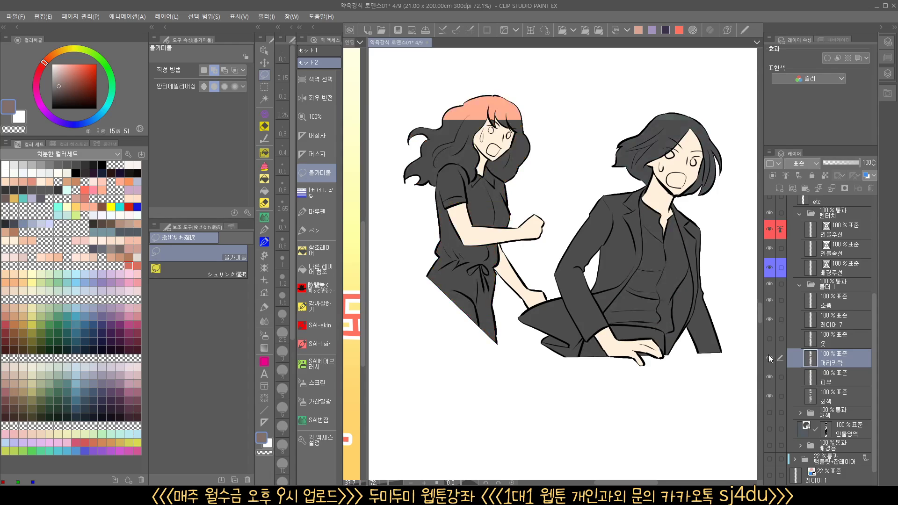
Select the woman's salmon hair by color gamut on the hair layer, check it against the new layer, and deselect
click(302, 78)
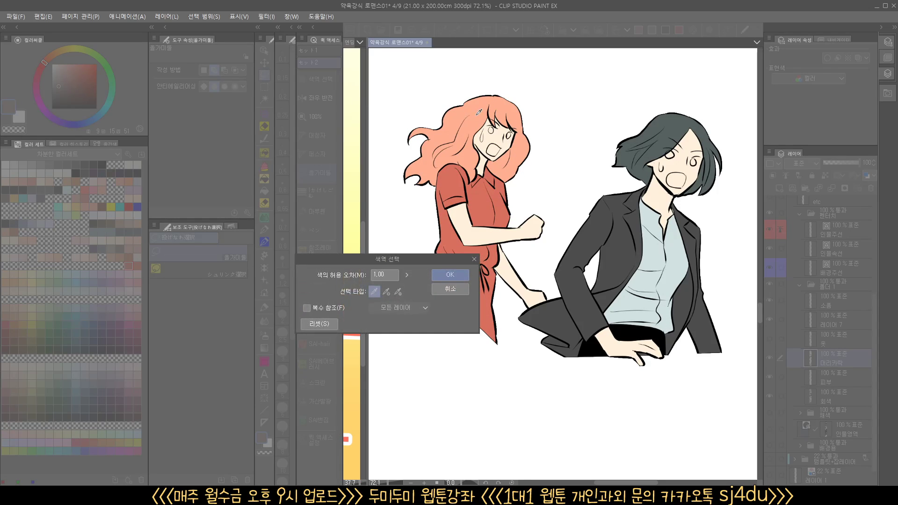
click(505, 122)
click(450, 275)
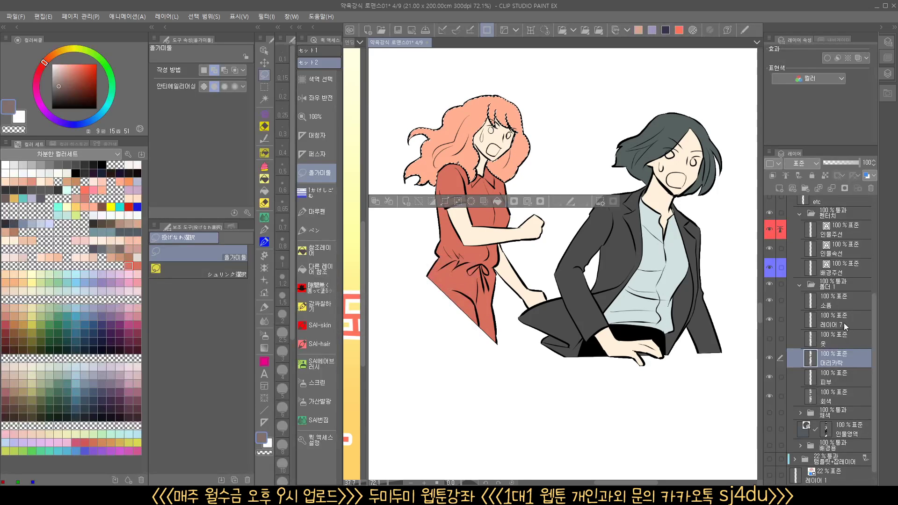
click(795, 321)
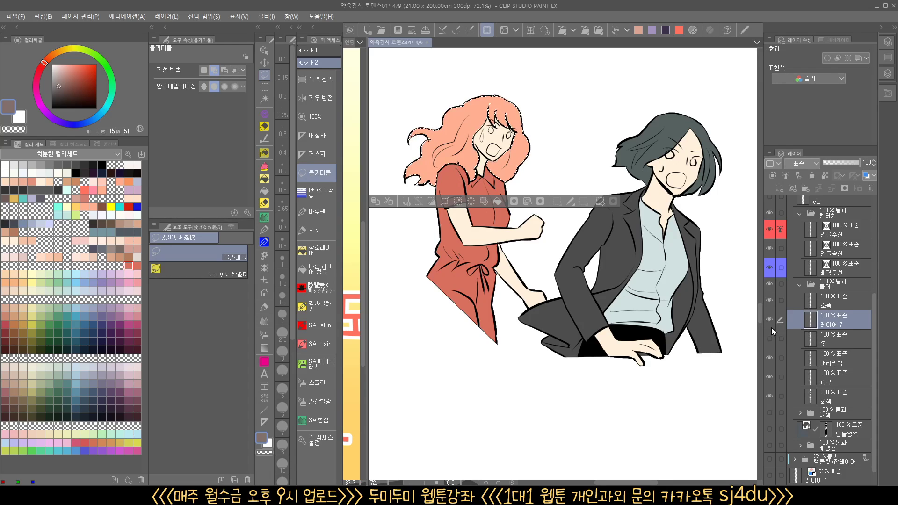
click(770, 358)
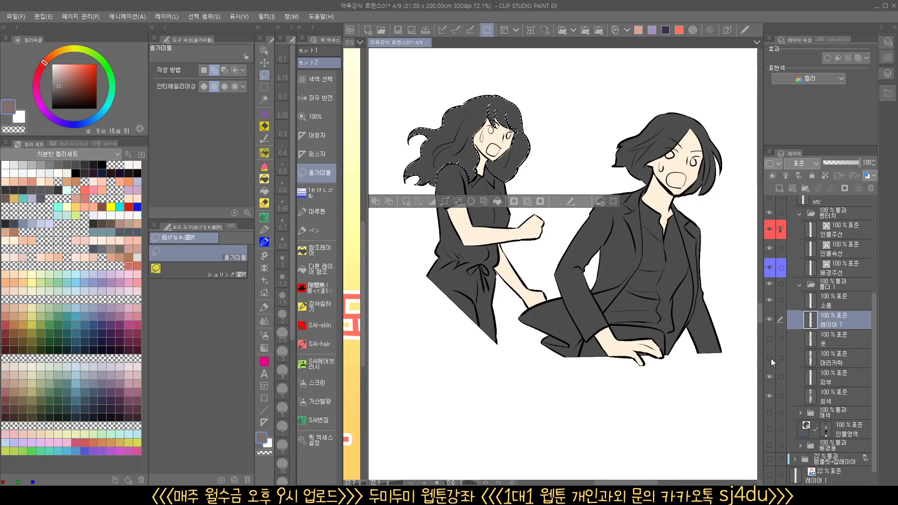
click(770, 358)
key(ctrl+d)
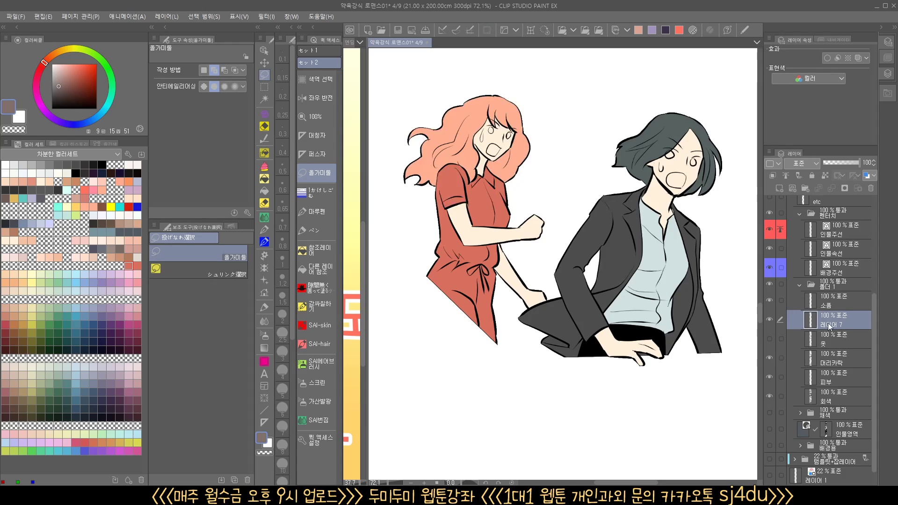
Show the clothes layer, merge the new layer down into it, and check the clothes and hair layers by toggling their visibility
click(770, 339)
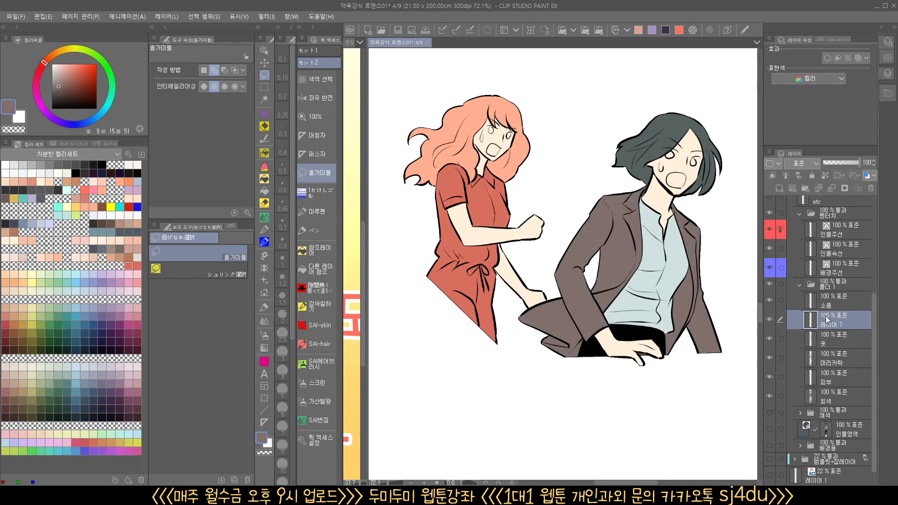
key(ctrl+e)
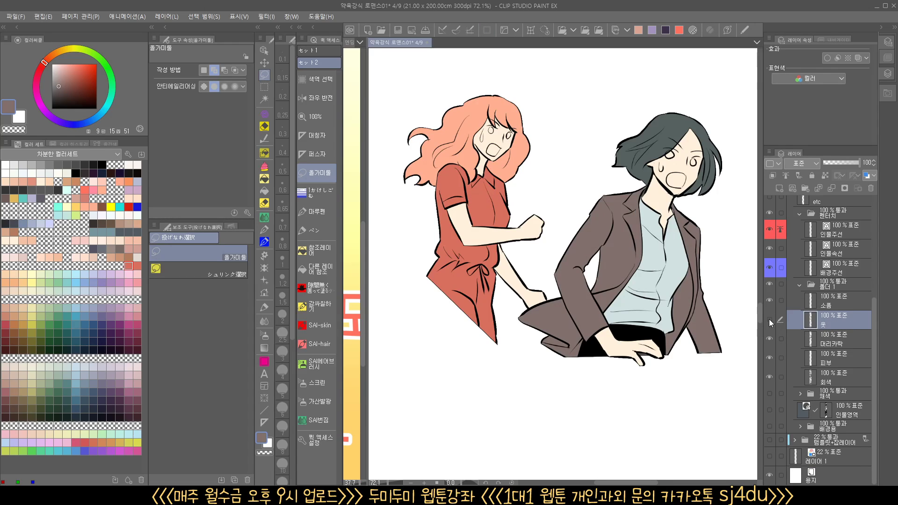
click(769, 319)
click(769, 320)
click(770, 320)
click(770, 320)
click(770, 339)
click(770, 338)
Hide the clothes layer and erase the suited character's shirt and trousers from the hair layer with transparent reference-layer fills
click(832, 339)
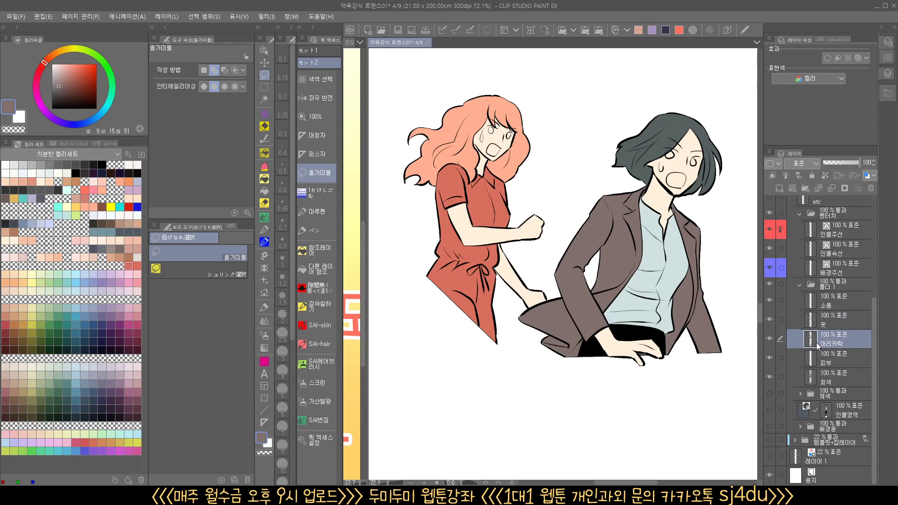
drag(456, 330, 423, 332)
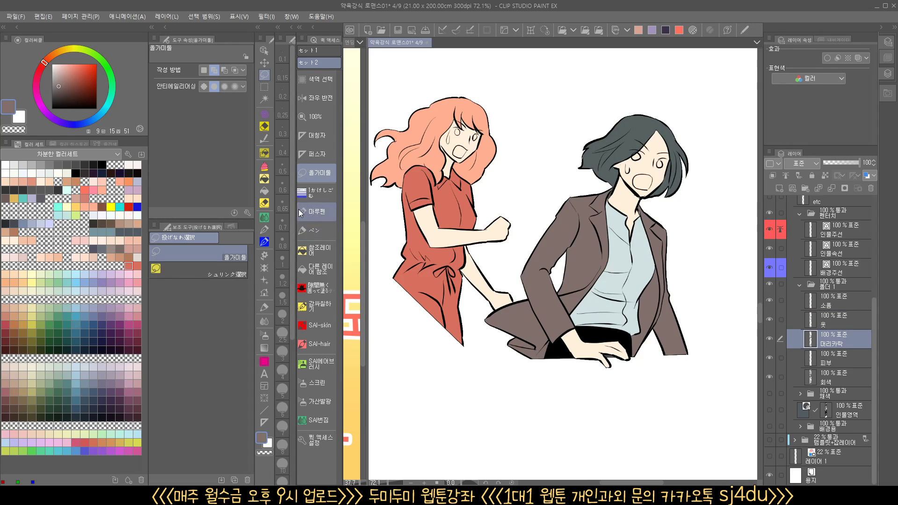
click(264, 179)
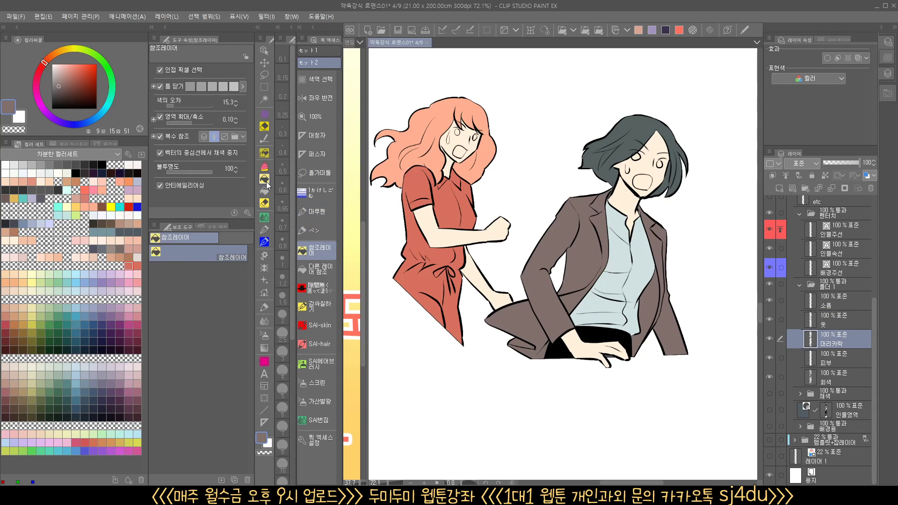
click(266, 452)
click(768, 320)
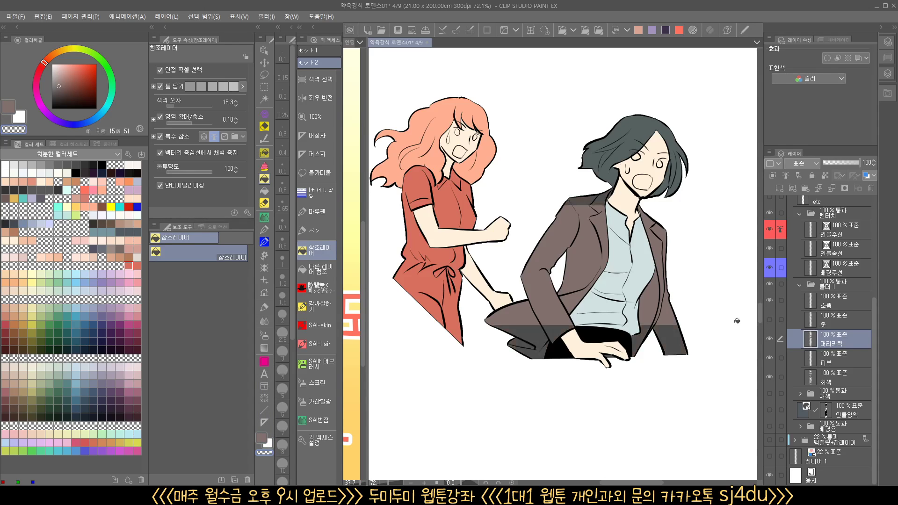
click(616, 281)
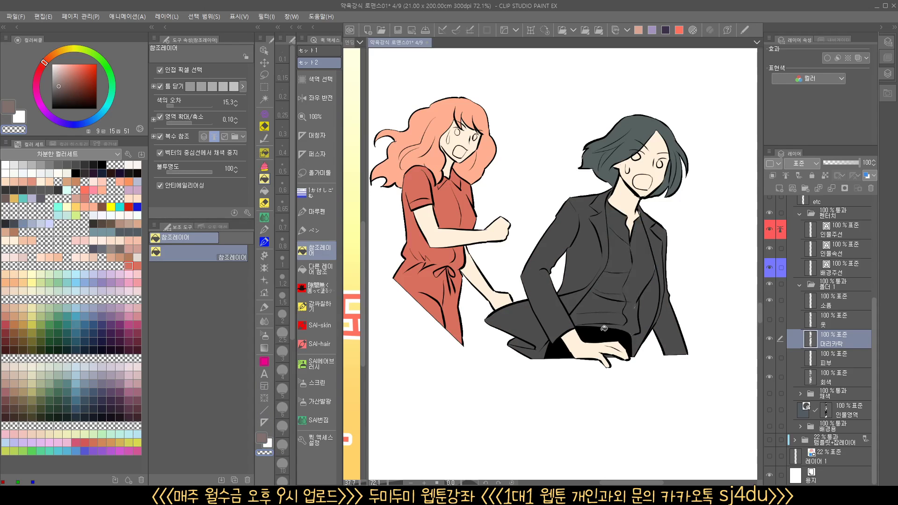
click(599, 336)
click(559, 350)
Erase every red section of the woman's outfit from the hair layer with transparent fills
click(454, 298)
click(451, 208)
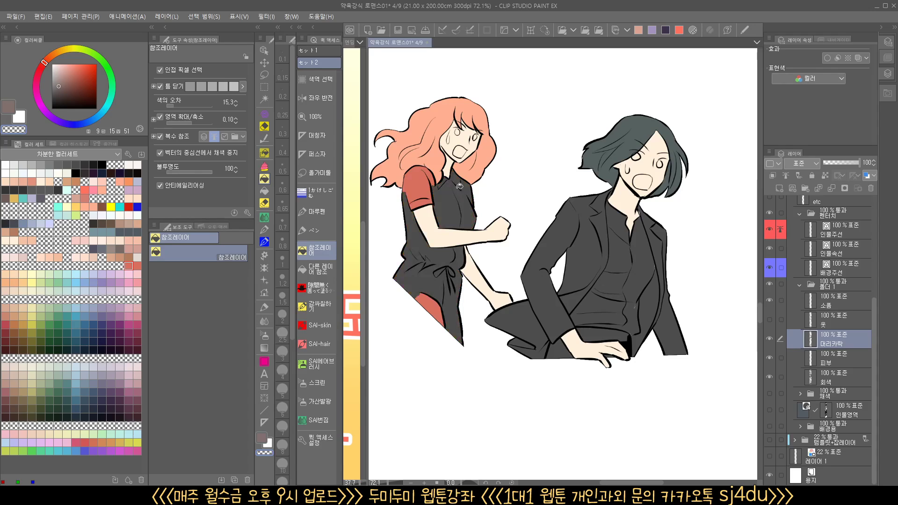
click(417, 182)
click(438, 308)
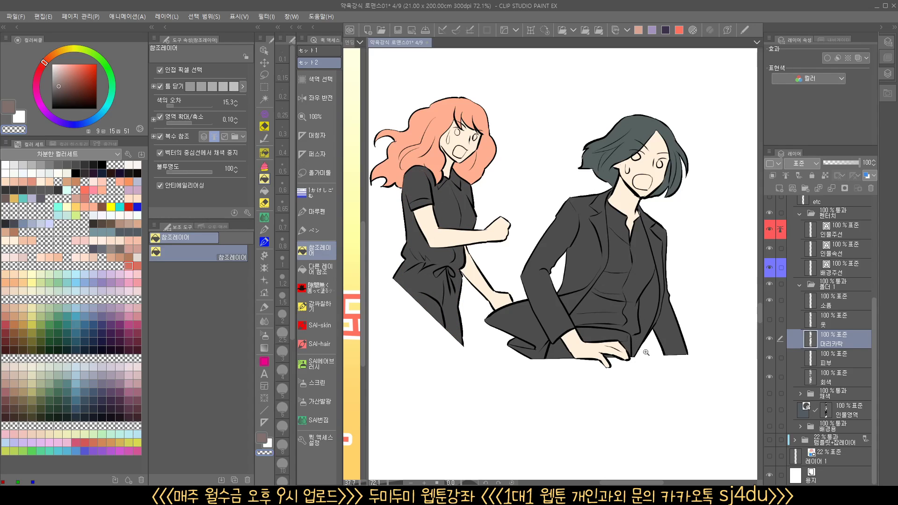
Show the clothes layer and fill the suited character's shirt on it with pale pink (hue 9, saturation 11, brightness 89)
scroll(642, 355, down, 2)
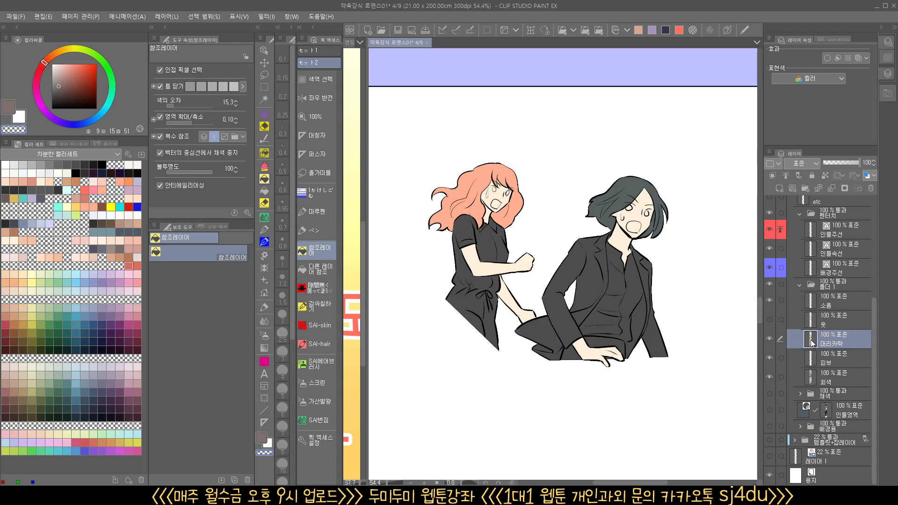
click(770, 320)
scroll(653, 379, down, 1)
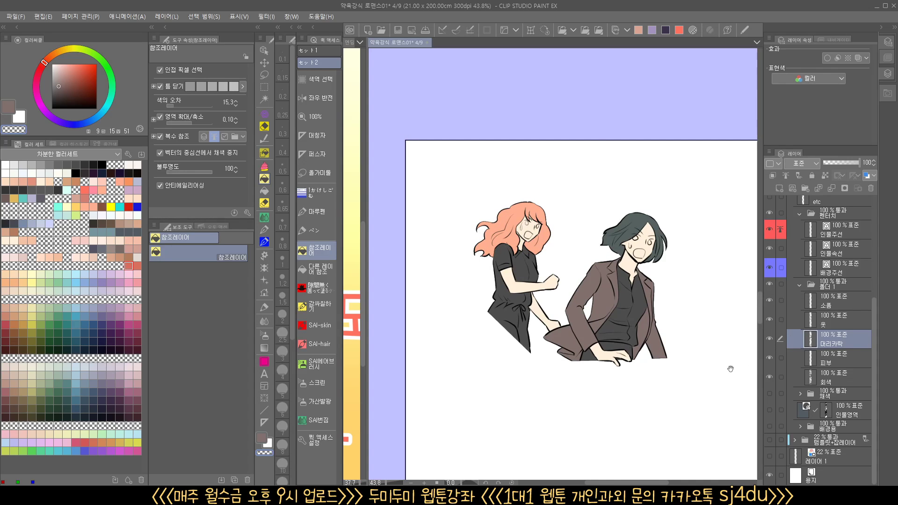
drag(730, 369, 715, 370)
click(844, 324)
scroll(651, 326, up, 3)
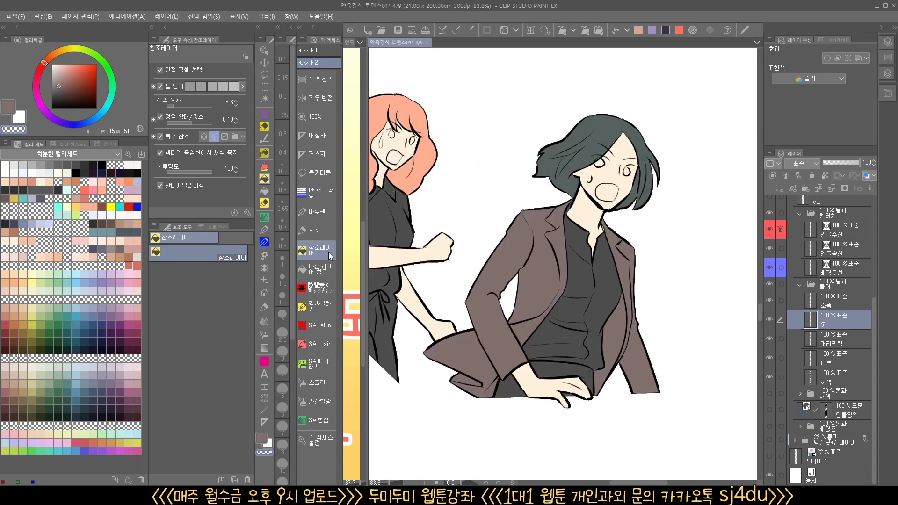
click(58, 68)
click(595, 307)
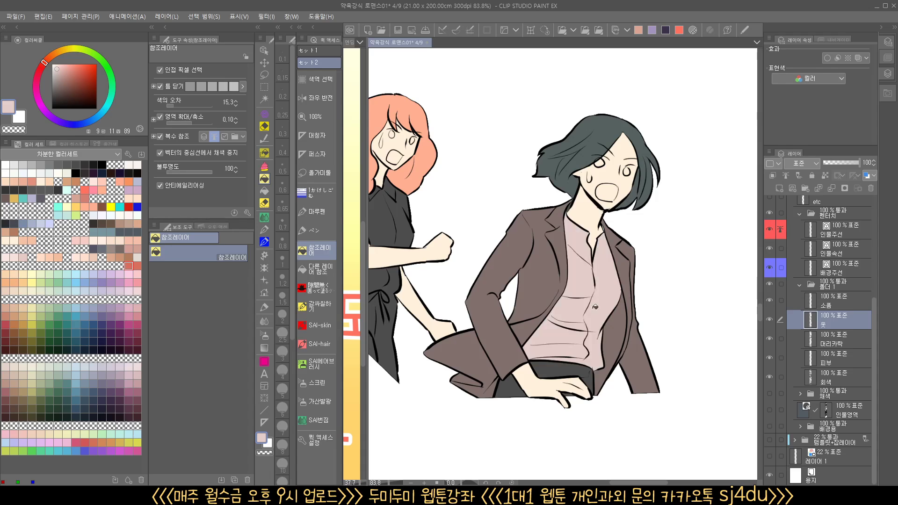
Fill the suited character's trousers with black (saturation 0, brightness 0) on the clothes layer
click(51, 109)
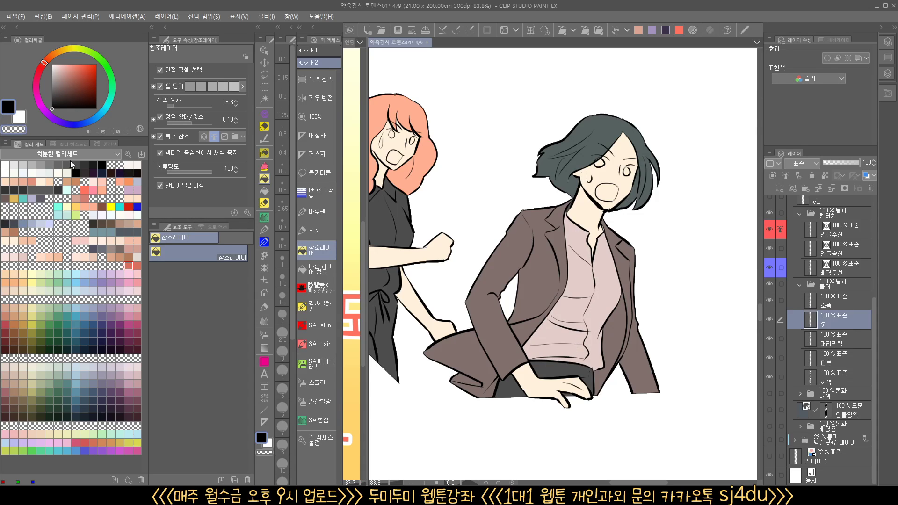
click(564, 364)
click(514, 383)
click(594, 385)
Activate the hair layer and sample the dark gray hair color of the shouting man in the gray T-shirt
scroll(594, 389, down, 6)
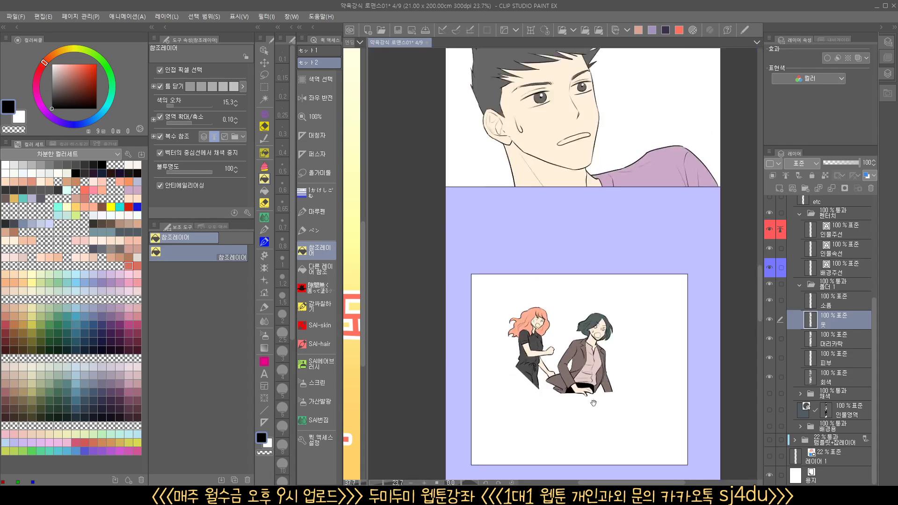
drag(576, 246, 554, 381)
drag(548, 112, 505, 399)
scroll(614, 391, down, 3)
drag(611, 384, 550, 51)
drag(567, 247, 538, 28)
drag(552, 358, 566, 175)
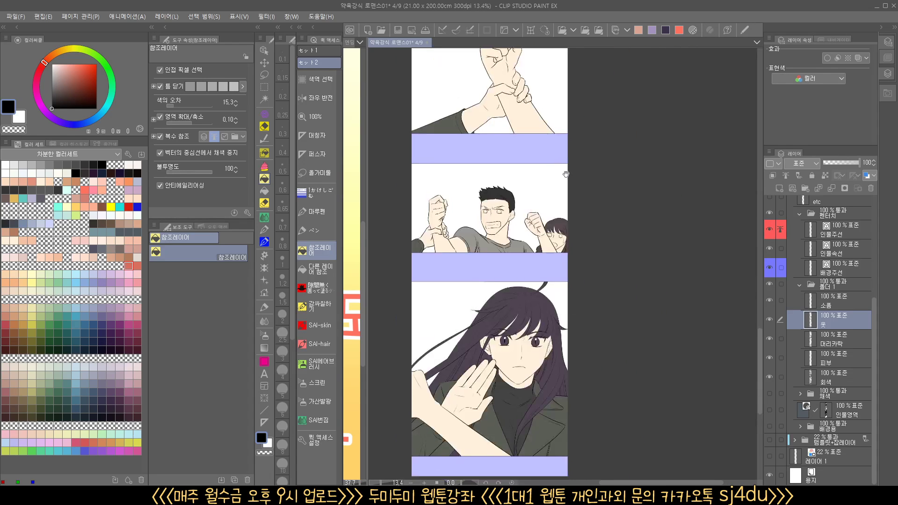
drag(561, 342, 562, 357)
scroll(503, 230, up, 5)
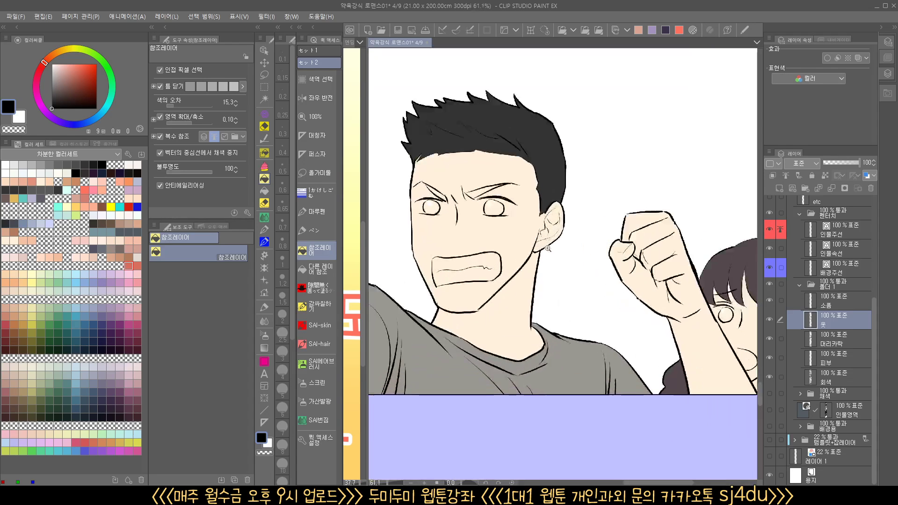
click(837, 344)
scroll(509, 198, up, 2)
alt+click(557, 138)
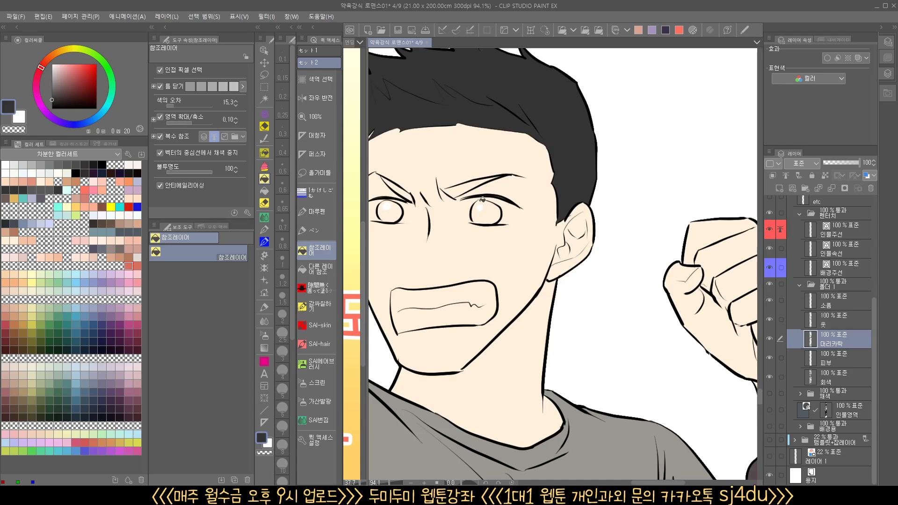
Fill the shouting man's eyebrows and irises with his dark gray hair color, using the fill that refers to other layers
click(463, 191)
key(ctrl+z)
click(264, 191)
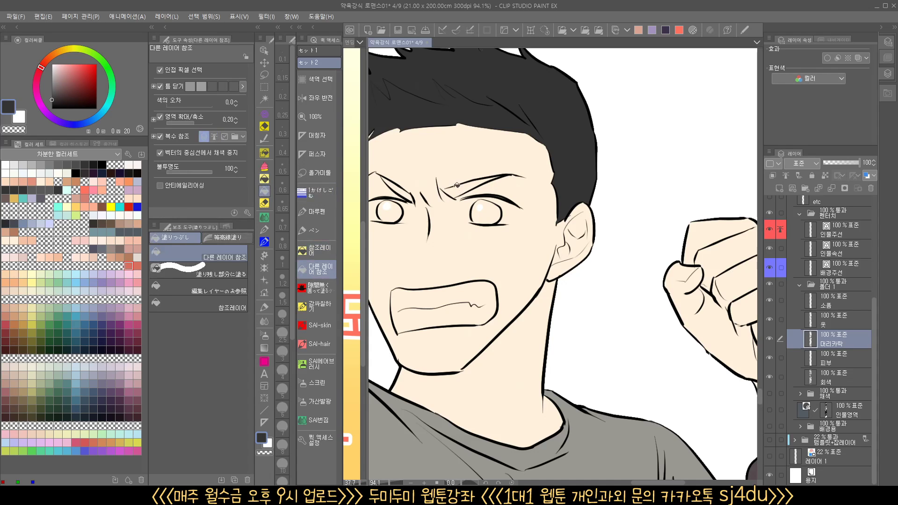
click(458, 187)
click(481, 211)
click(397, 211)
click(404, 187)
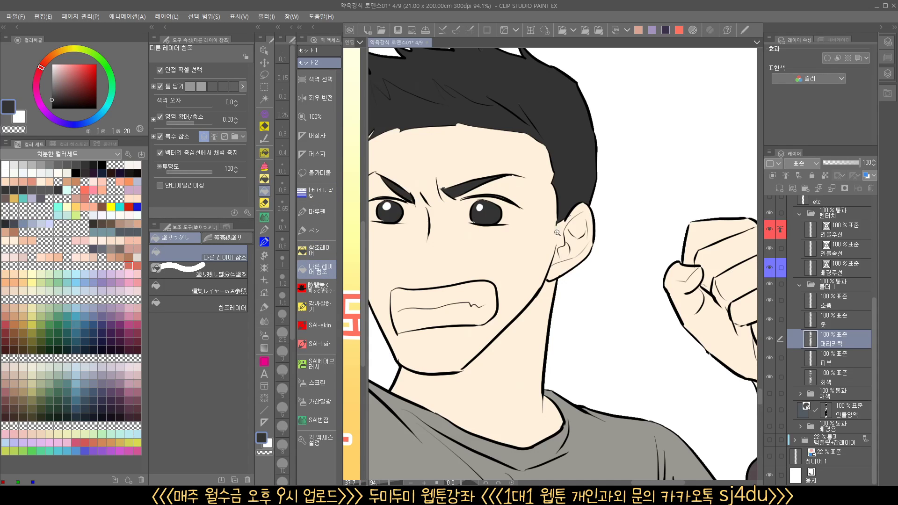
Sample the hair color of the woman behind the raised arm (hue 337, saturation 15, brightness 34) and fill both her irises
scroll(486, 260, down, 2)
drag(748, 309, 524, 233)
scroll(533, 234, up, 4)
alt+click(513, 225)
click(489, 278)
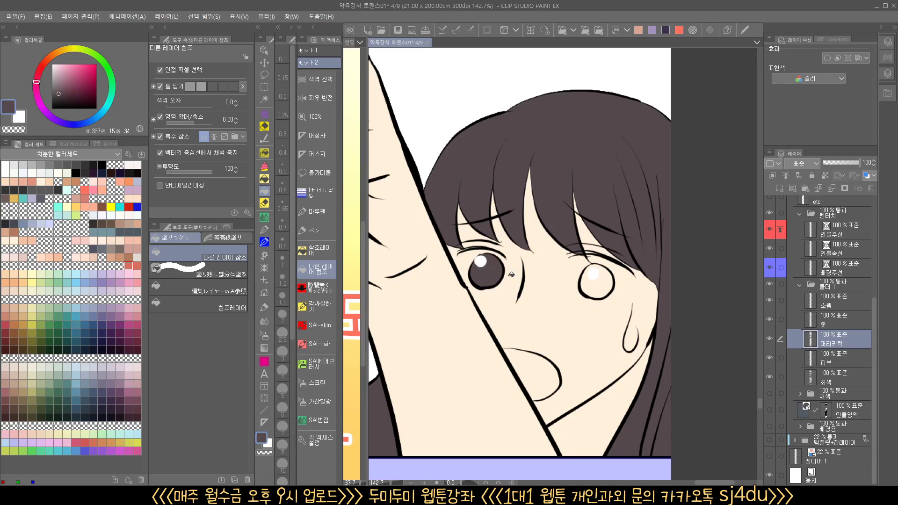
click(597, 287)
Fill the inside of the woman's open mouth with coral red (hue 7, saturation 46, brightness 82) on the skin layer
scroll(597, 294, down, 4)
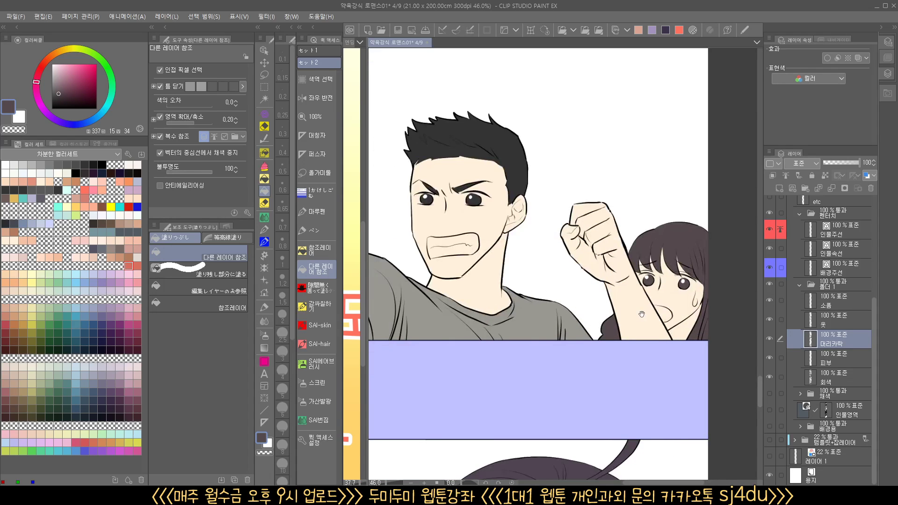
click(85, 198)
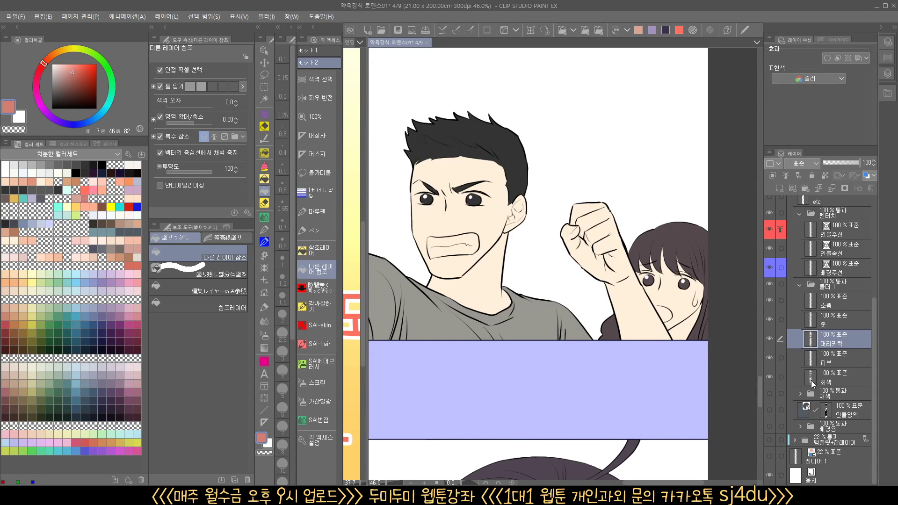
click(832, 362)
scroll(644, 320, up, 1)
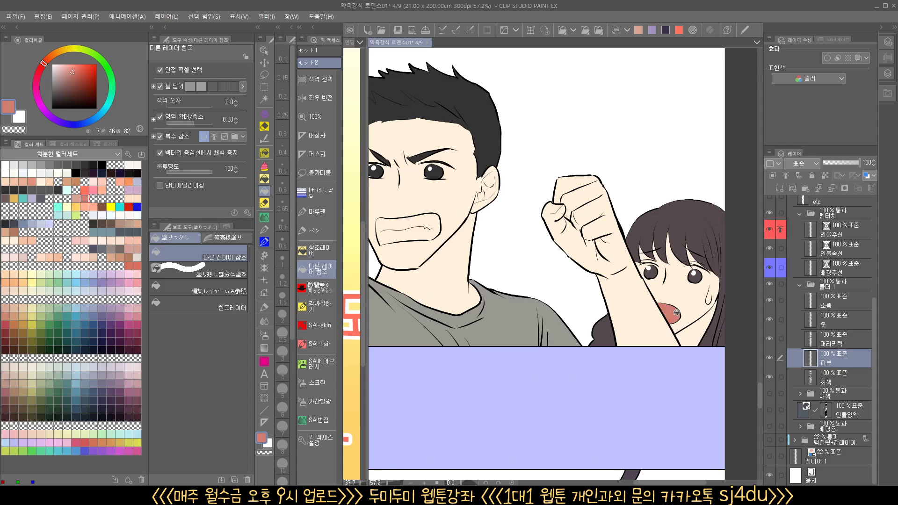
Fill the shouting man's teeth with white (saturation 0, brightness 100) on the skin layer
drag(489, 288, 659, 347)
mouse_move(531, 289)
mouse_down()
mouse_move(520, 298)
mouse_move(526, 292)
mouse_up()
drag(63, 74, 41, 57)
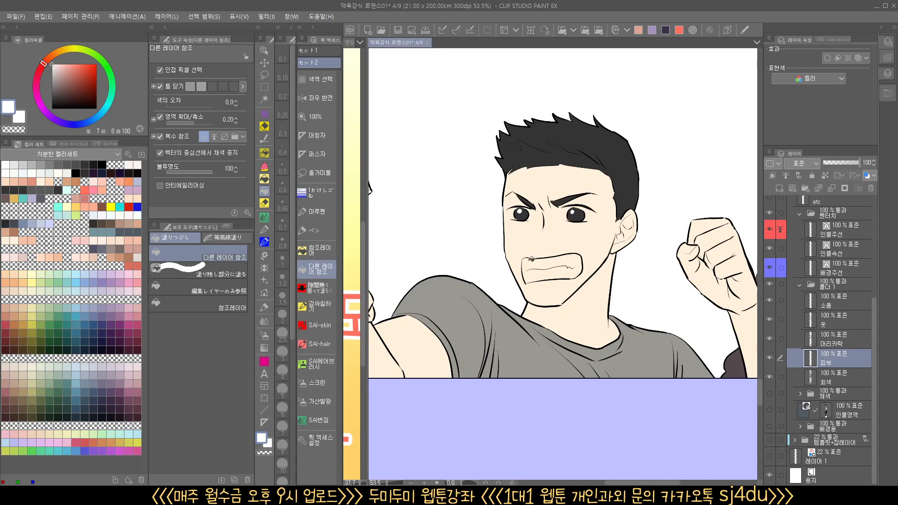
click(563, 268)
Fill the open mouth of the dark teal-haired woman in the brown jacket with coral red (hue 7, saturation 46, brightness 82)
scroll(563, 269, down, 2)
drag(598, 412, 612, 126)
drag(629, 477, 624, 430)
drag(650, 103, 574, 463)
drag(583, 155, 579, 475)
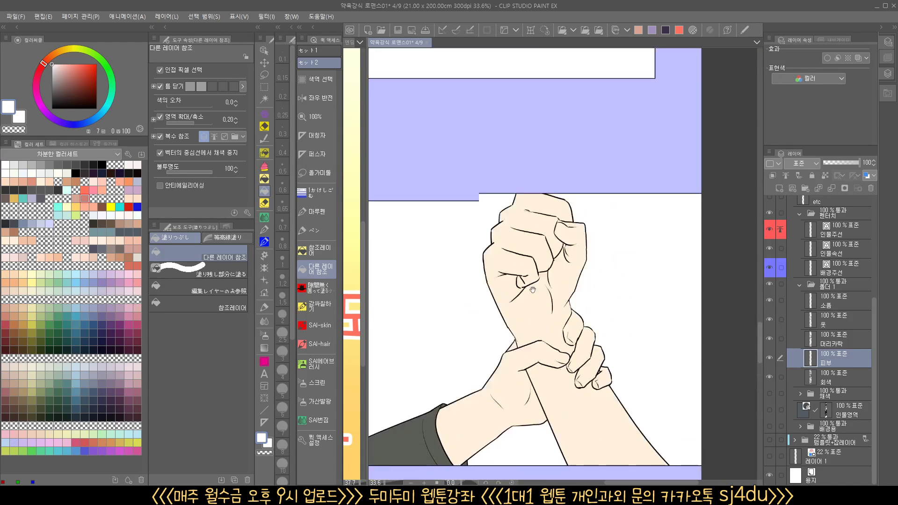
drag(529, 136, 558, 483)
drag(524, 237, 565, 239)
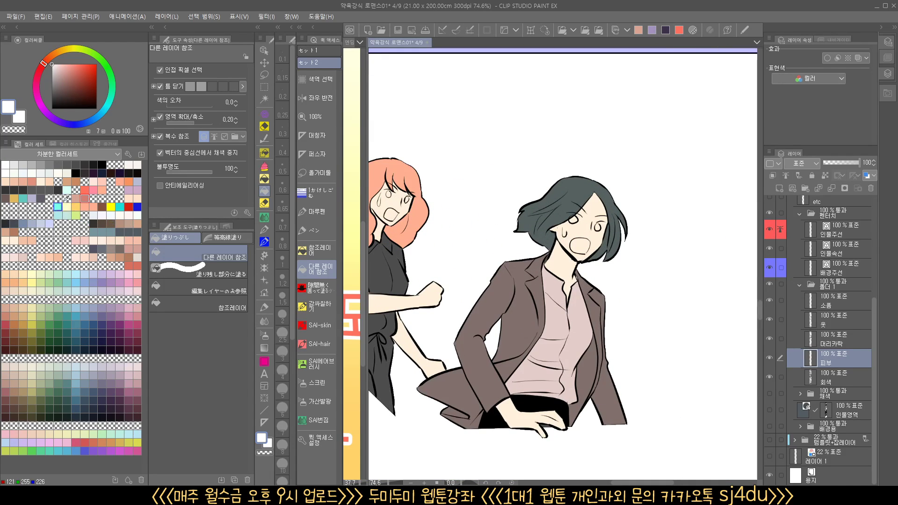
click(87, 197)
click(581, 247)
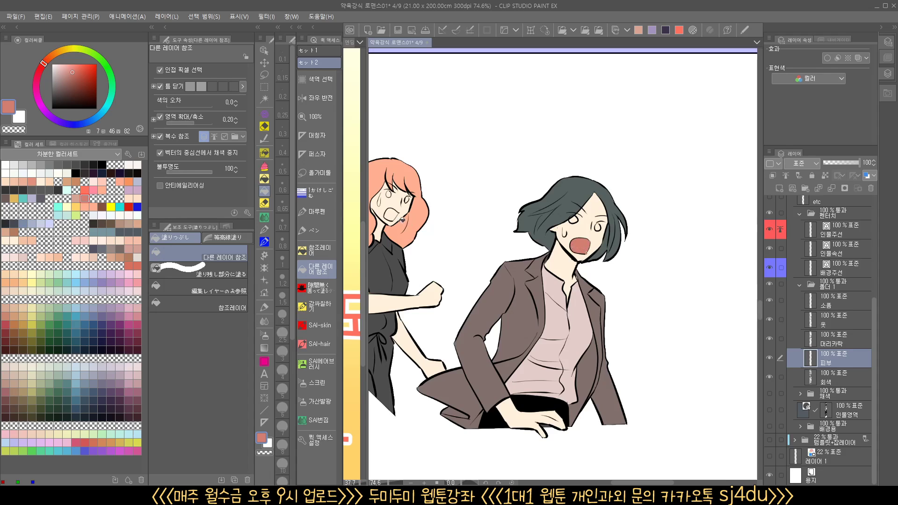
Fill the open mouth of the sweating gray-haired man in the close-up panel with the same coral red
drag(577, 234, 544, 234)
drag(579, 135, 579, 491)
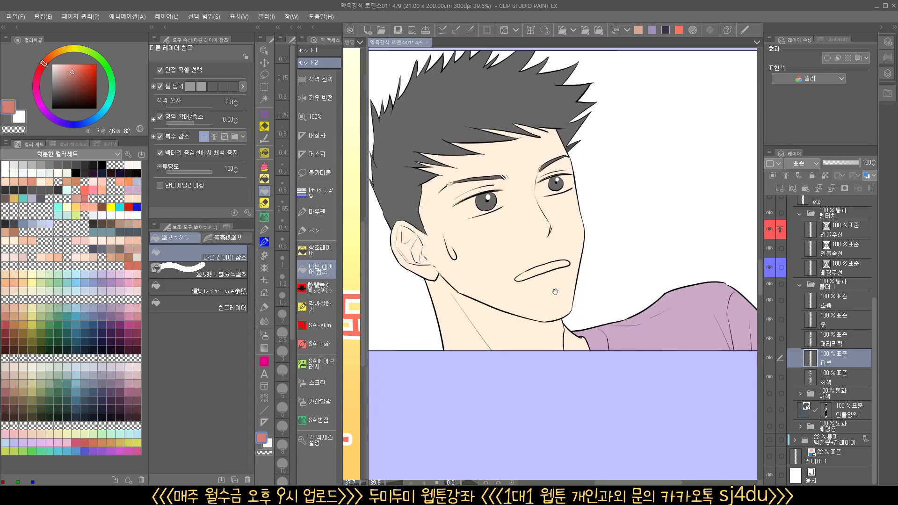
click(555, 265)
scroll(554, 266, up, 10)
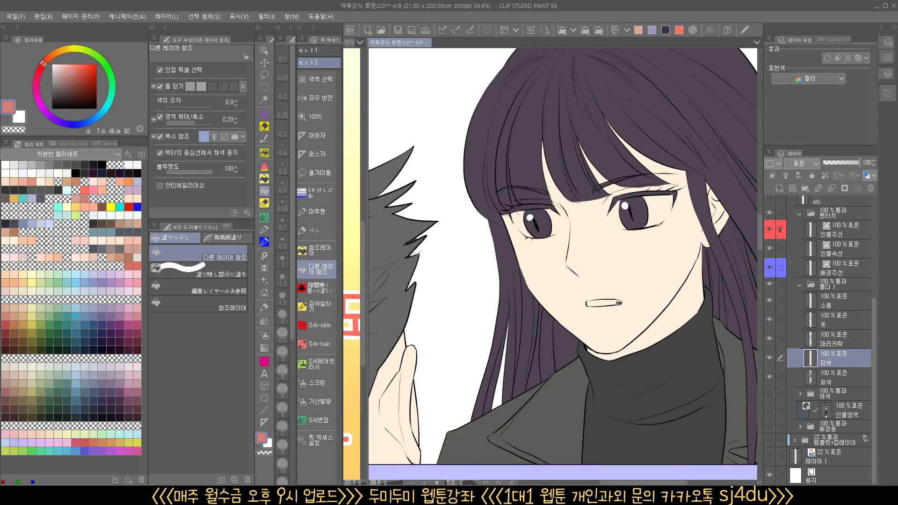
drag(613, 302, 591, 302)
drag(587, 51, 571, 285)
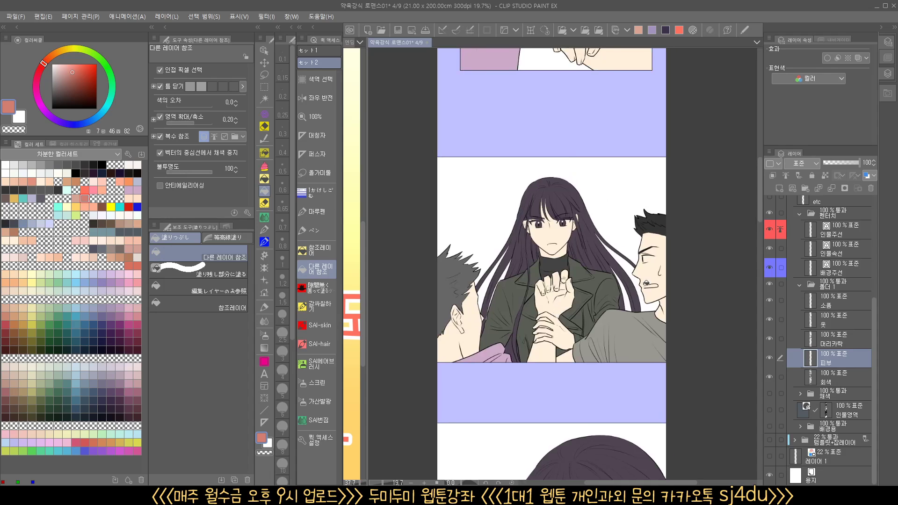
drag(646, 283, 692, 295)
drag(623, 355, 493, 321)
drag(495, 311, 535, 310)
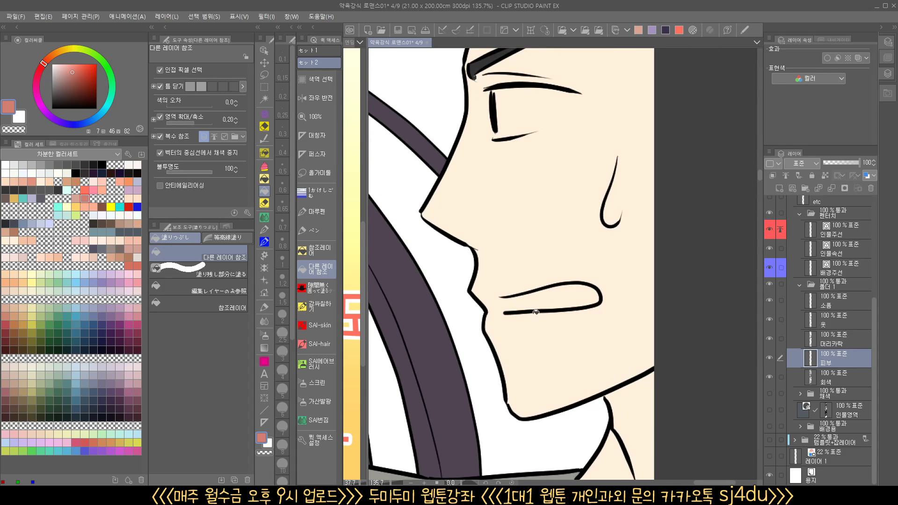
click(264, 75)
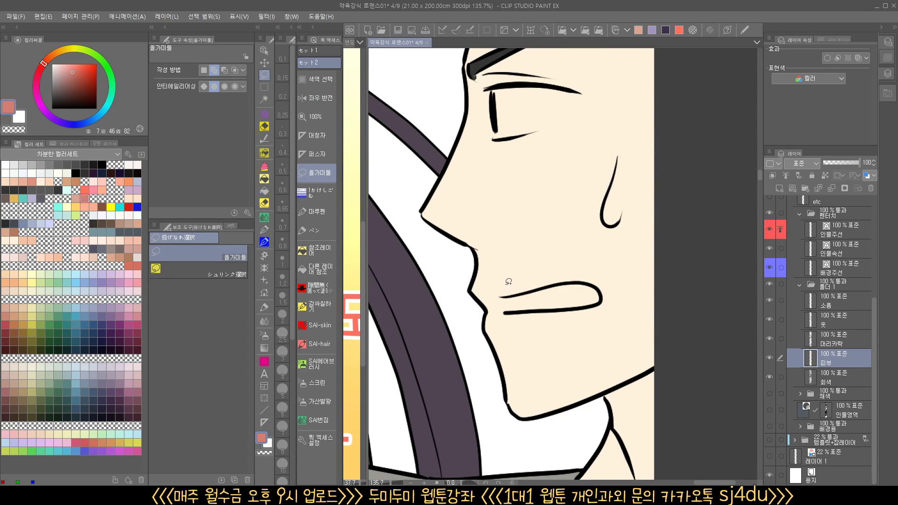
drag(563, 327, 506, 278)
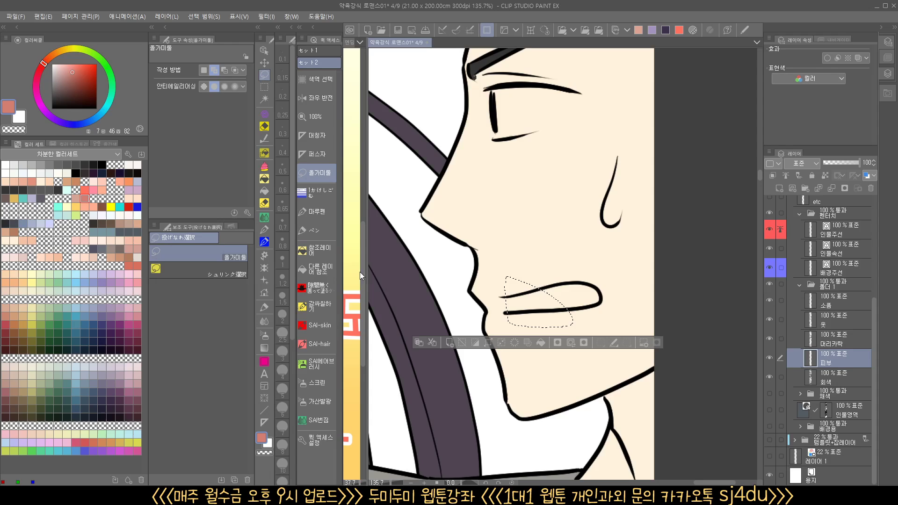
click(323, 250)
key(ctrl+d)
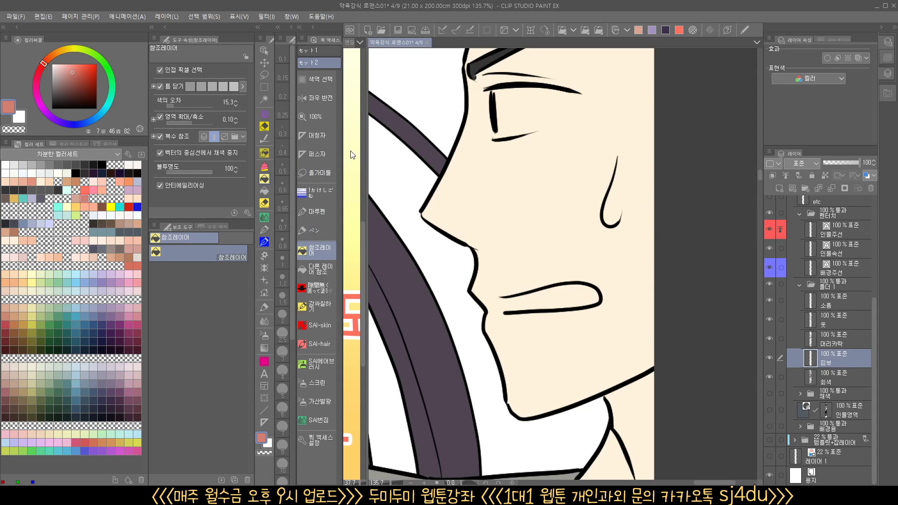
Lasso around the profile man's open-ended mouth, fill its inside with coral red using the fill that refers to other layers, and deselect
key(l)
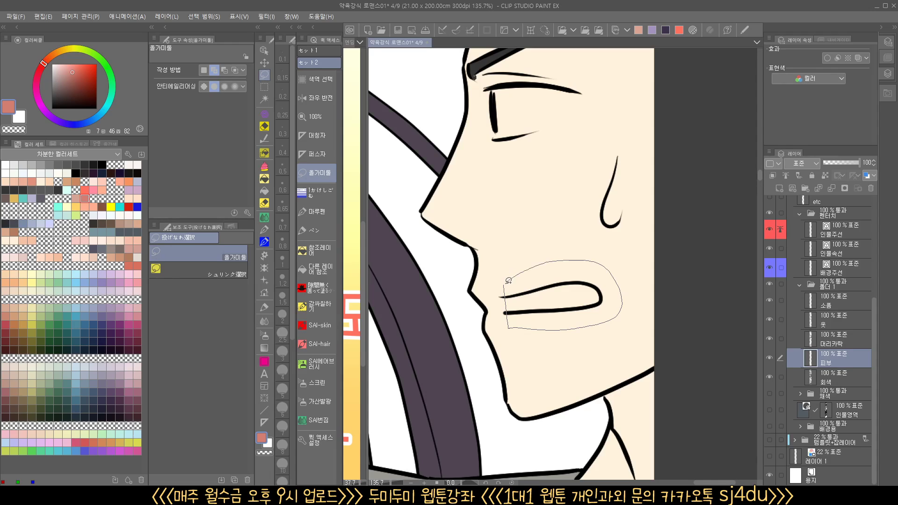
drag(509, 280, 508, 282)
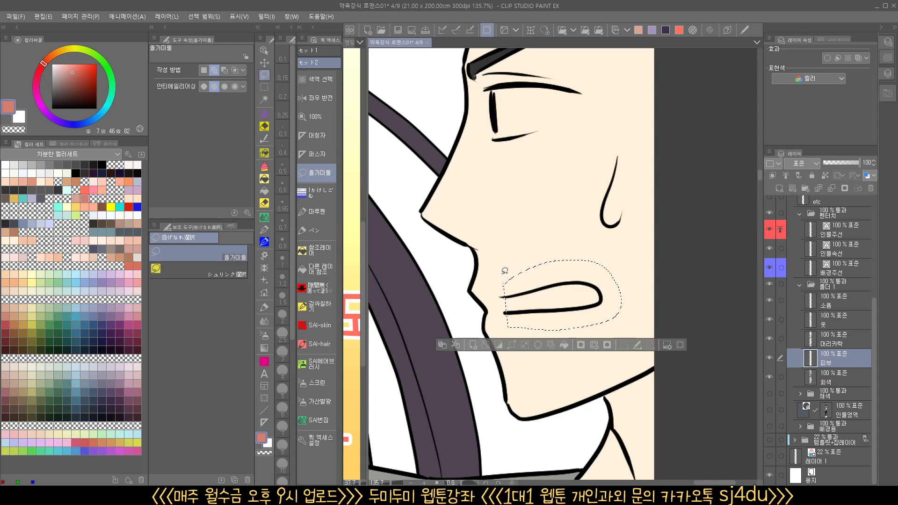
click(267, 179)
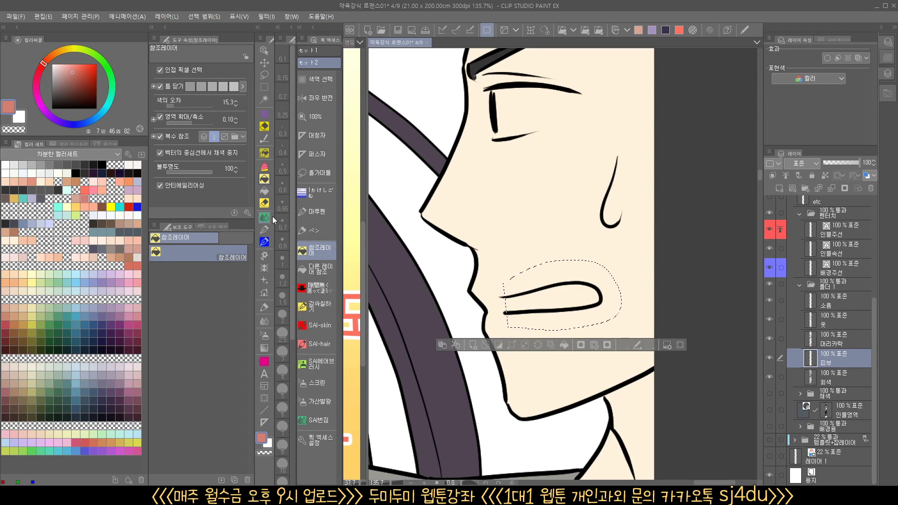
click(266, 192)
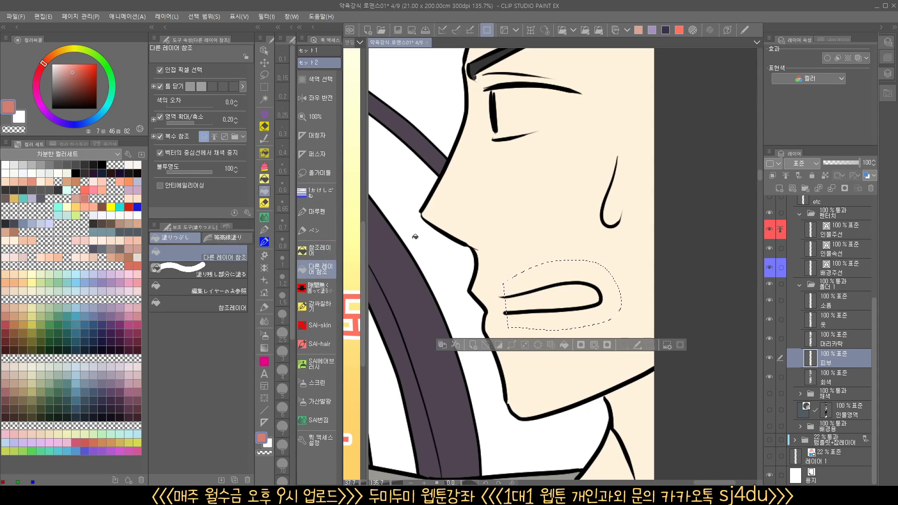
click(550, 294)
key(ctrl+d)
scroll(622, 291, down, 8)
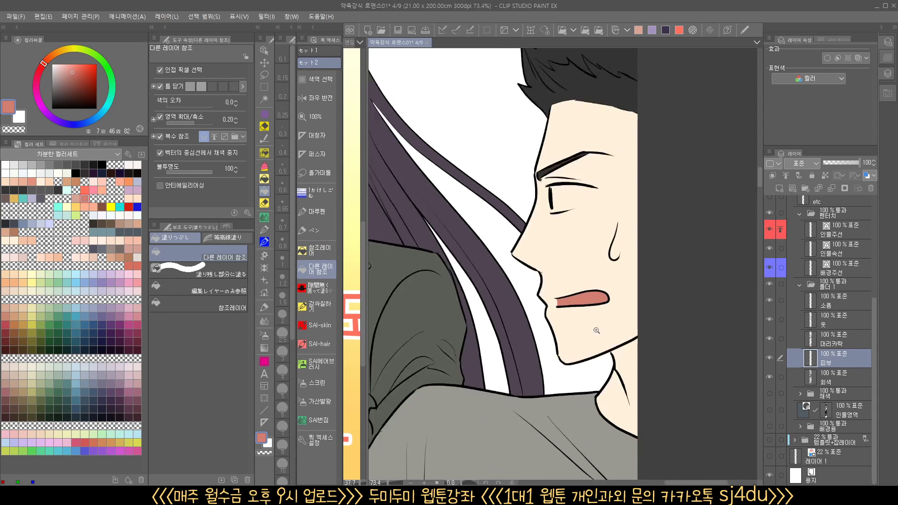
Lasso the unclosed side of the purple-shirted man's mouth, fill the selection with coral red (hue 7, saturation 46, brightness 82), and deselect
scroll(566, 365, up, 10)
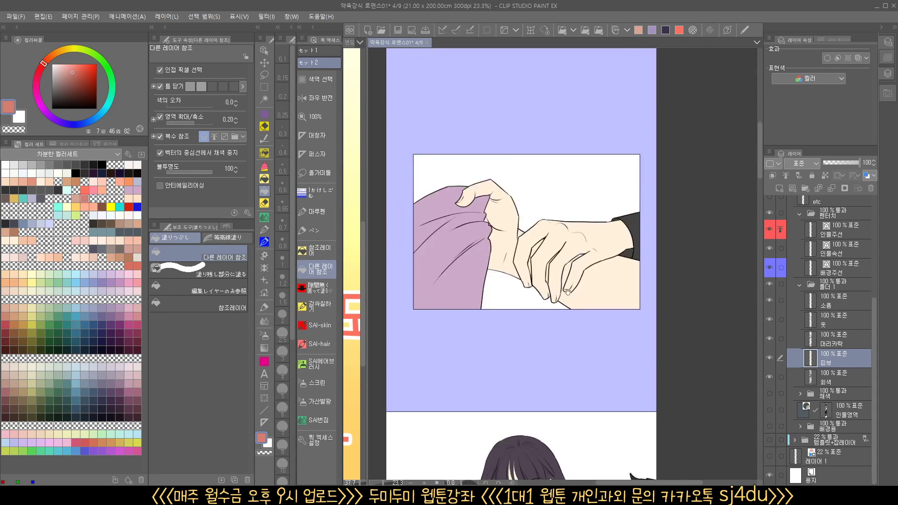
scroll(583, 286, up, 3)
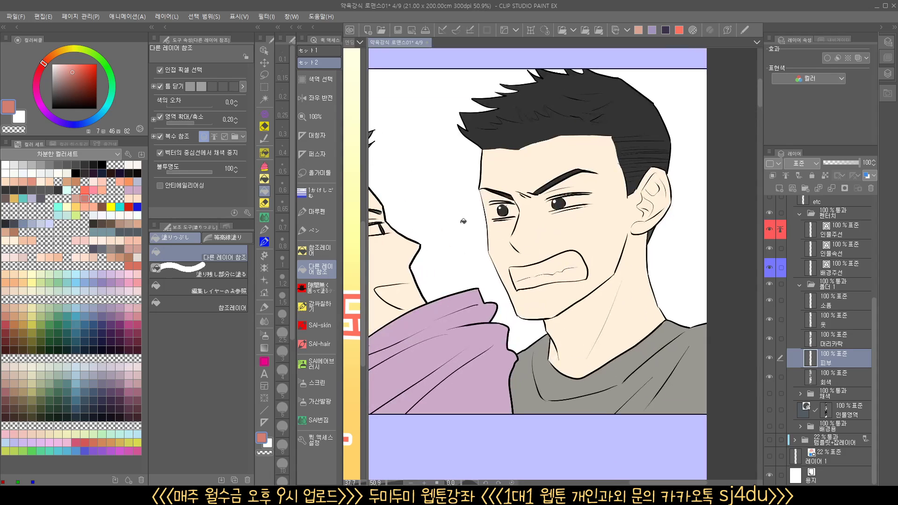
drag(63, 72, 51, 56)
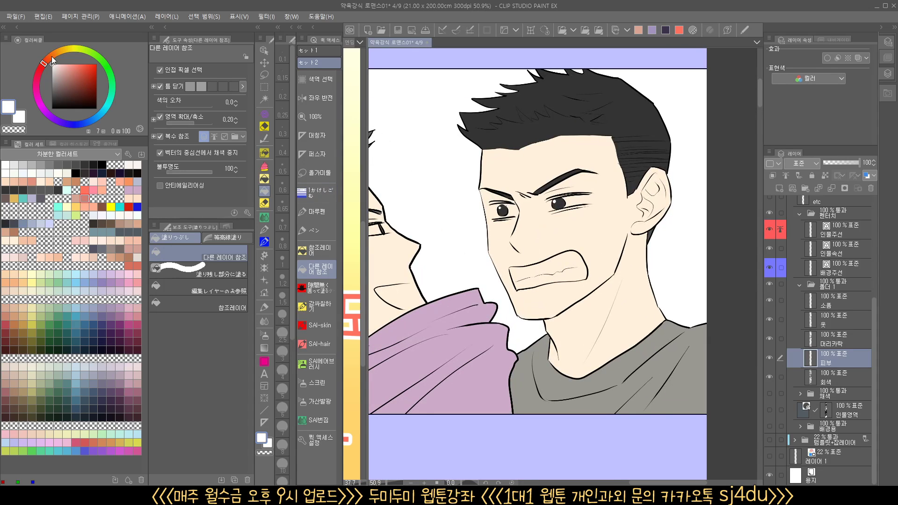
click(85, 201)
drag(414, 298, 554, 266)
scroll(554, 266, up, 4)
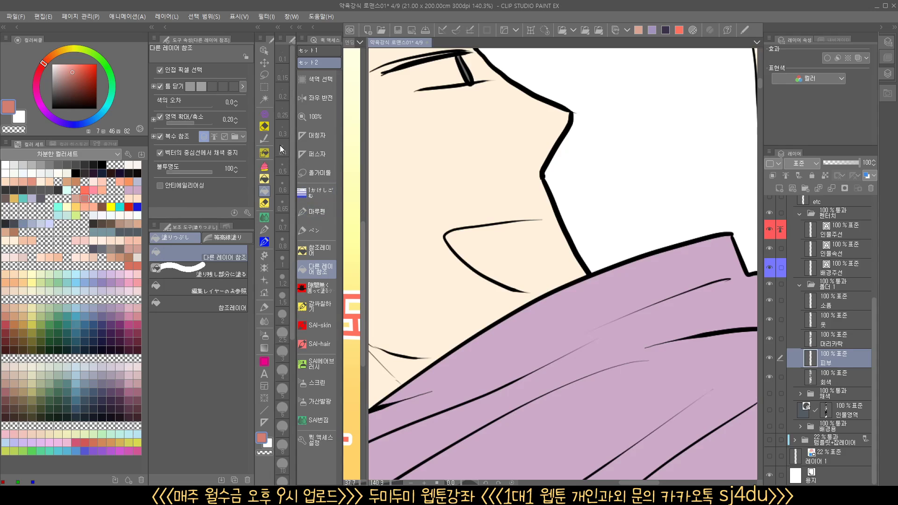
click(265, 75)
scroll(543, 215, up, 3)
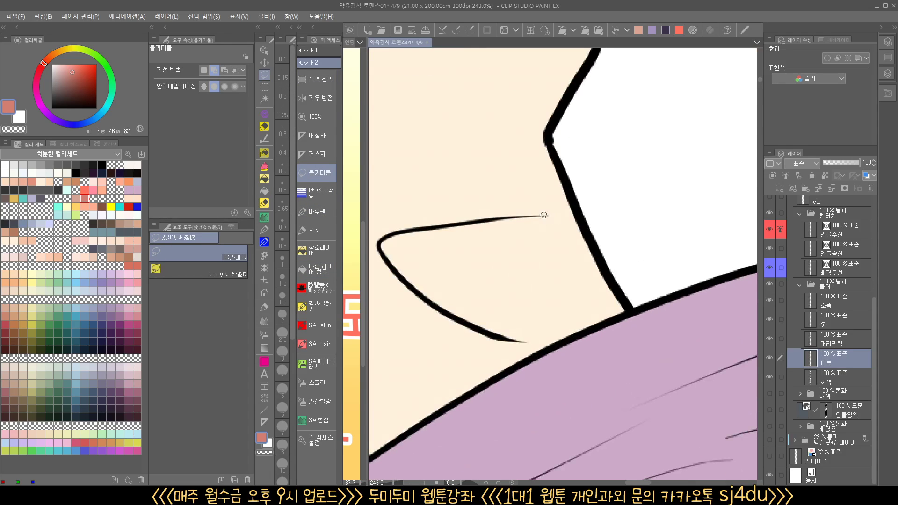
mouse_move(592, 295)
mouse_down()
mouse_move(596, 324)
mouse_move(539, 346)
mouse_up()
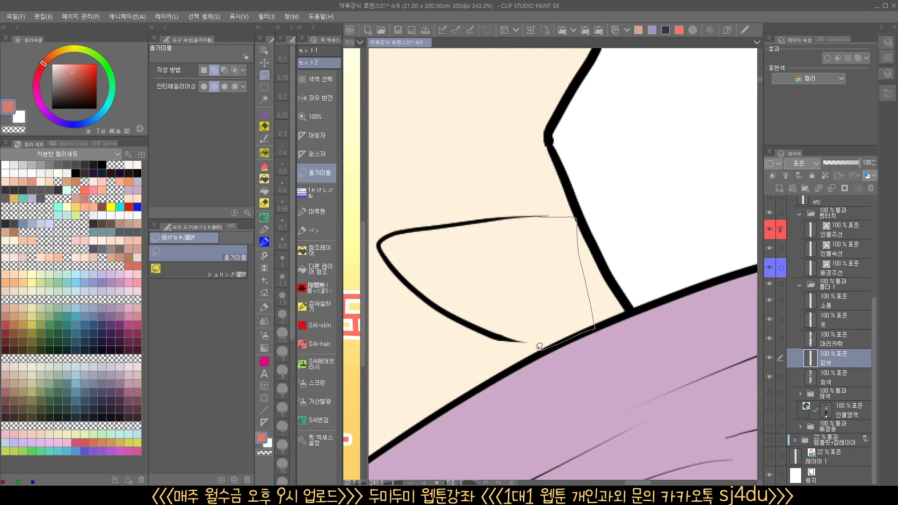
drag(482, 307, 550, 218)
click(538, 365)
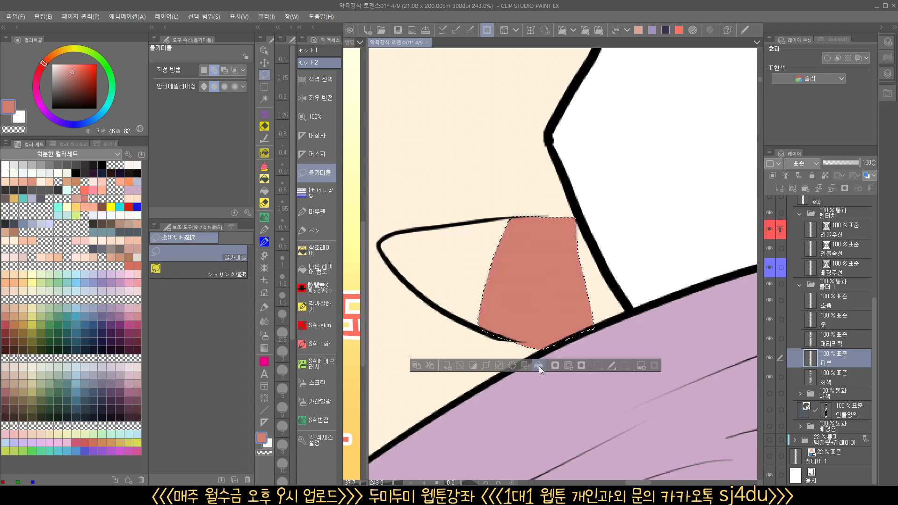
key(ctrl+d)
Fill the rest of the purple-shirted man's mouth with the same coral red, using the fill that refers to other layers
click(323, 268)
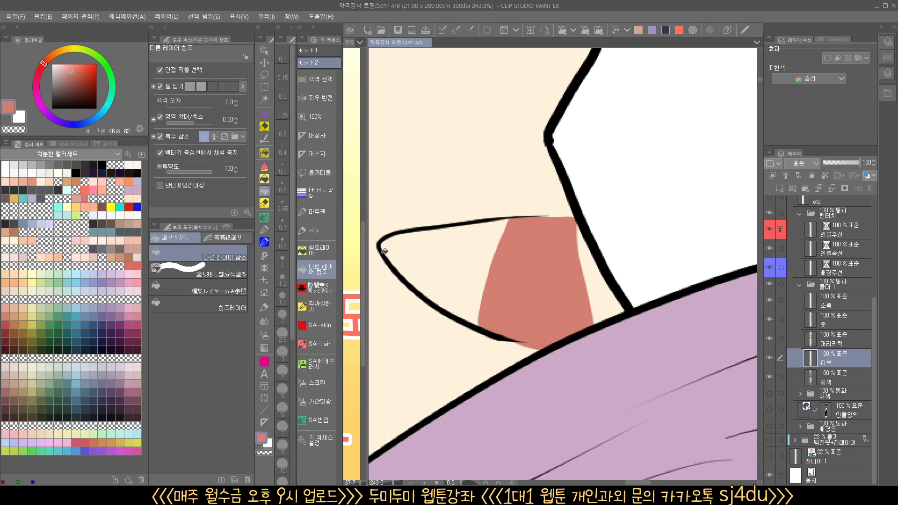
click(474, 249)
scroll(598, 273, down, 4)
Fill the clenched teeth of the angry man in the gray shirt with white (saturation 0, brightness 100) on the skin layer
drag(658, 327, 405, 381)
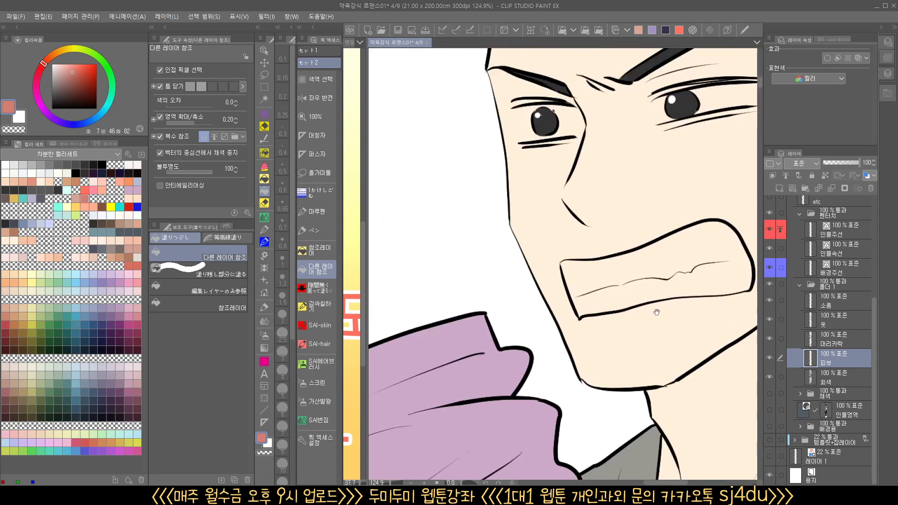
drag(656, 311, 568, 312)
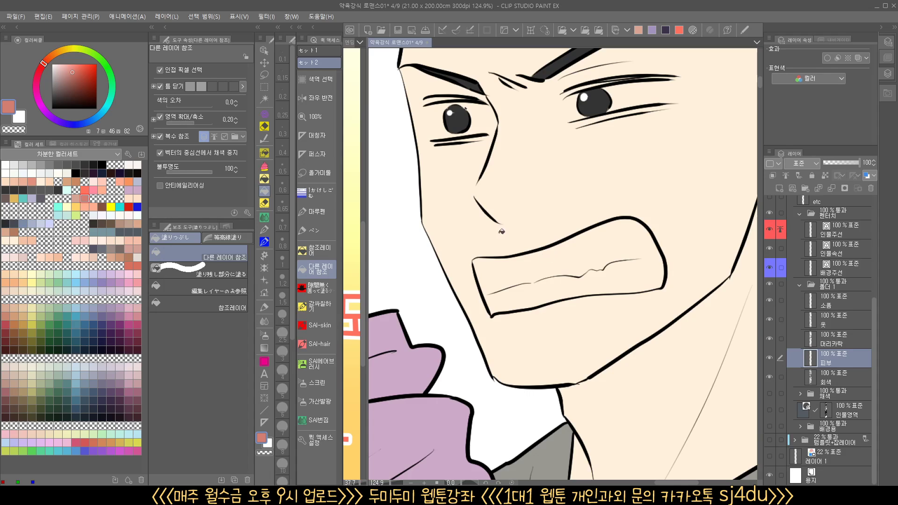
drag(71, 72, 51, 64)
click(592, 272)
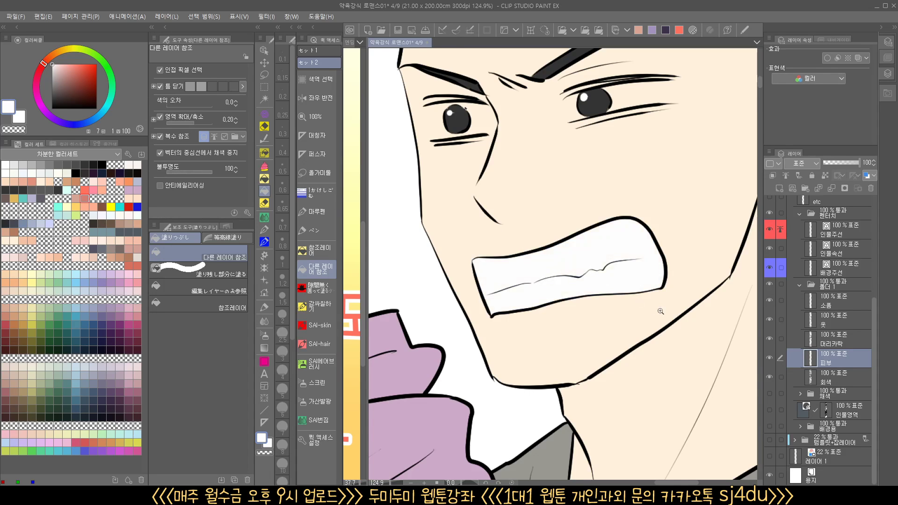
Enclose the angry man's eye beneath the raised eyebrow with the gap-free enclose-and-fill tool to paint its white
drag(661, 311, 590, 323)
drag(626, 381, 666, 390)
drag(664, 324, 715, 302)
drag(683, 295, 565, 380)
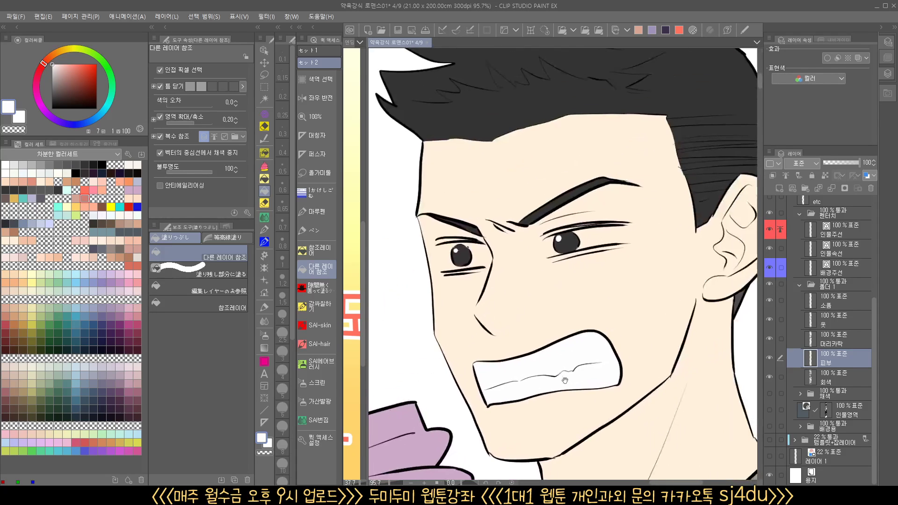
click(316, 288)
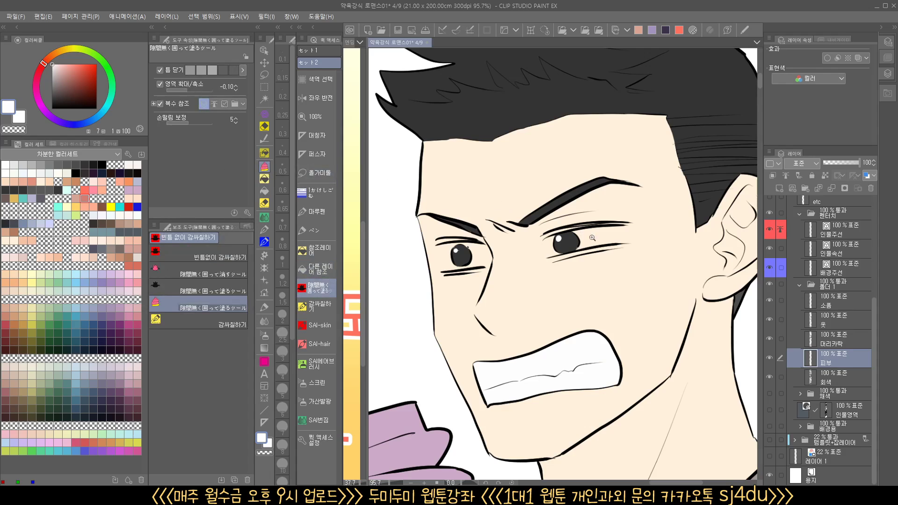
scroll(608, 271, up, 2)
scroll(582, 243, up, 2)
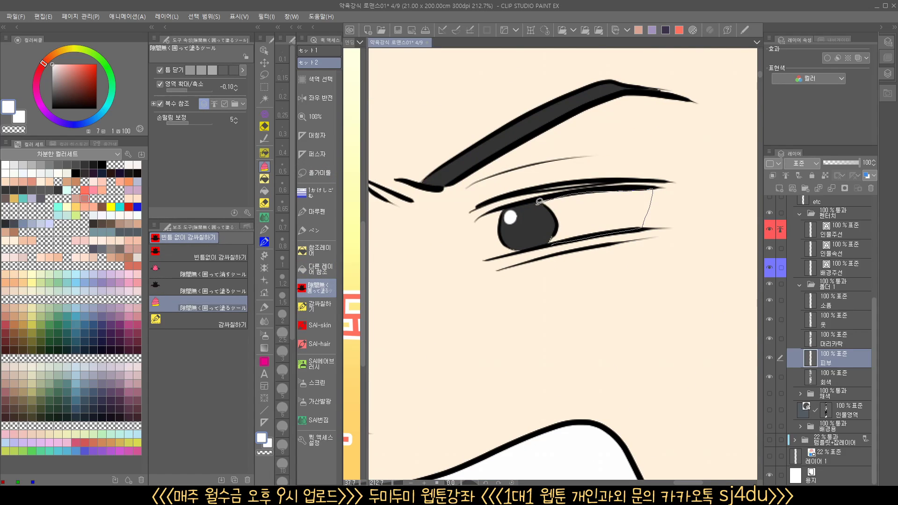
drag(540, 201, 540, 203)
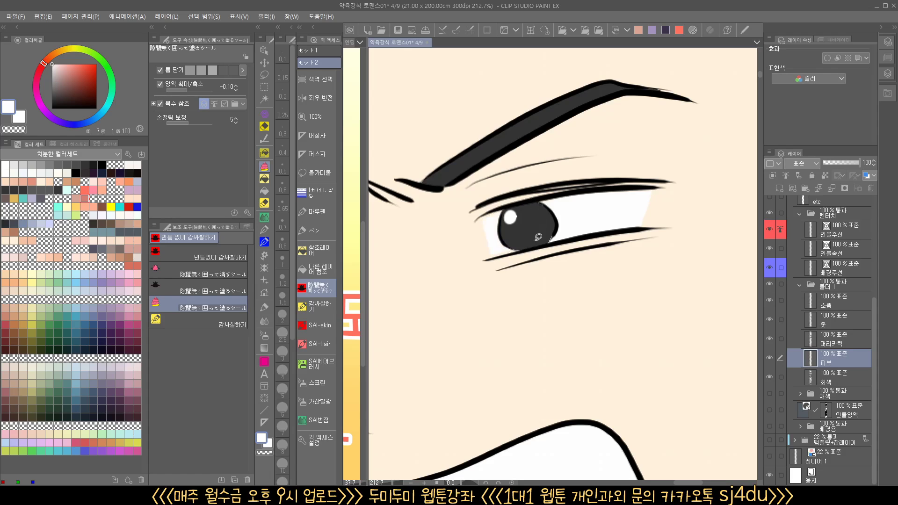
Paint the white of the angry man's other eye, beside his face outline, with the same enclose-and-fill tool
scroll(498, 261, down, 4)
drag(499, 261, 644, 215)
scroll(644, 216, up, 5)
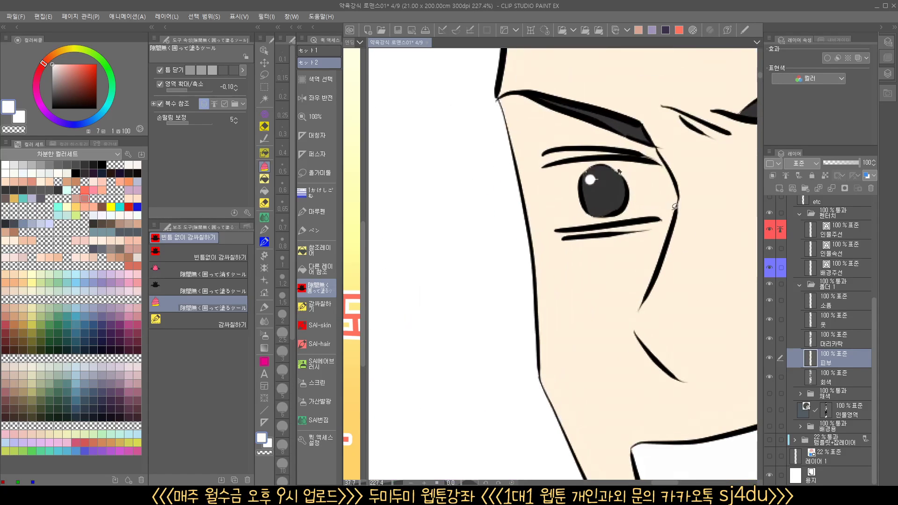
mouse_move(553, 185)
mouse_down()
mouse_move(621, 156)
mouse_move(648, 163)
mouse_move(659, 172)
mouse_move(659, 223)
mouse_up()
Enclose the purple-shirted man's narrow profile eye to fill its eye white with white
scroll(658, 223, down, 5)
drag(551, 304, 714, 255)
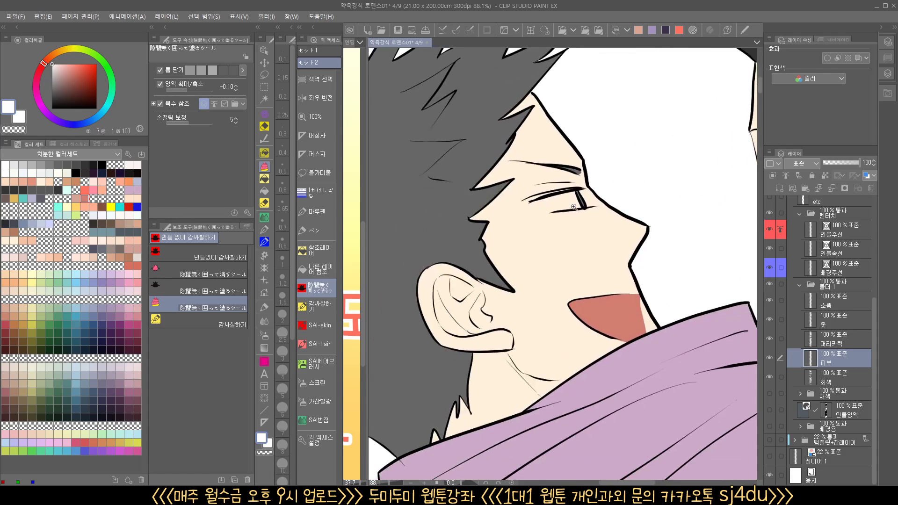
scroll(575, 205, up, 5)
drag(629, 202, 583, 212)
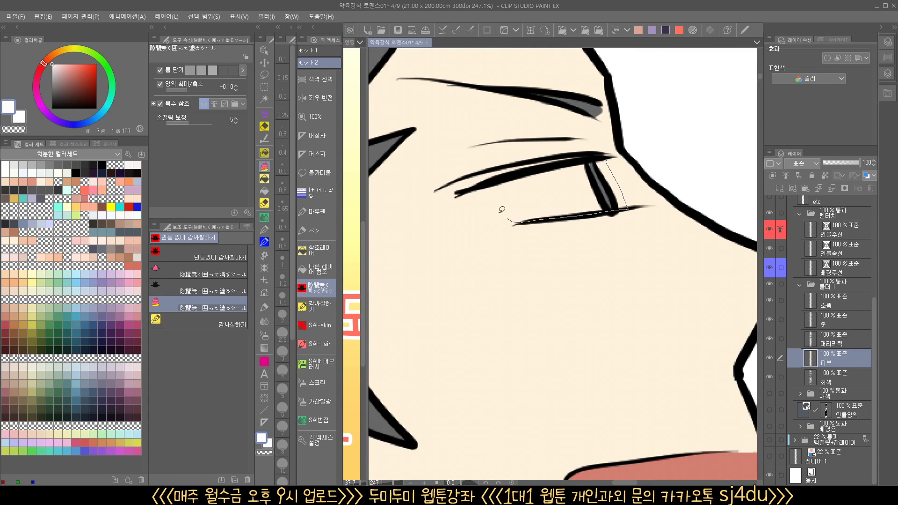
mouse_move(502, 210)
mouse_down()
mouse_move(494, 181)
mouse_move(627, 155)
mouse_up()
scroll(599, 240, down, 10)
Paint the whites of both eyes of the frowning long-haired woman standing between the two men, on the skin layer
mouse_move(633, 378)
mouse_down()
mouse_move(573, 259)
mouse_move(545, 143)
mouse_up()
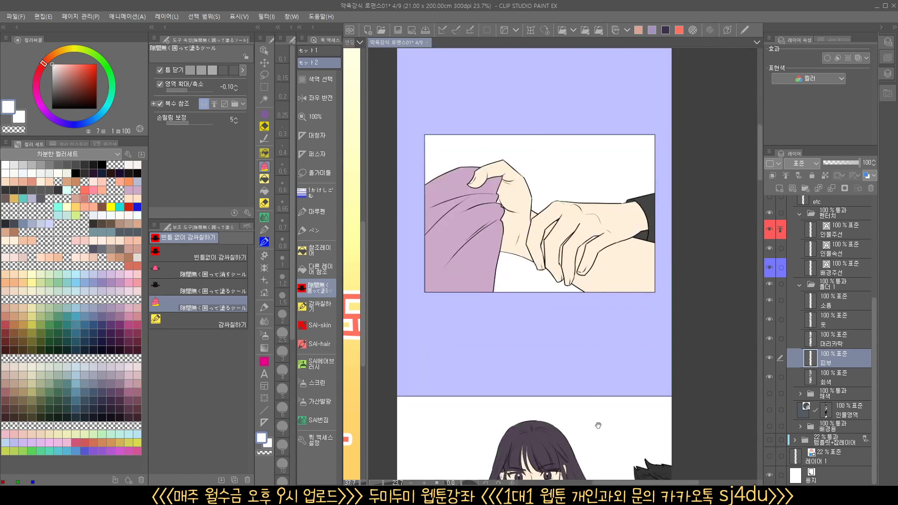
drag(598, 425, 588, 189)
scroll(580, 236, up, 8)
mouse_move(504, 221)
mouse_down()
mouse_move(597, 273)
mouse_move(575, 210)
mouse_move(608, 176)
mouse_up()
scroll(594, 262, up, 3)
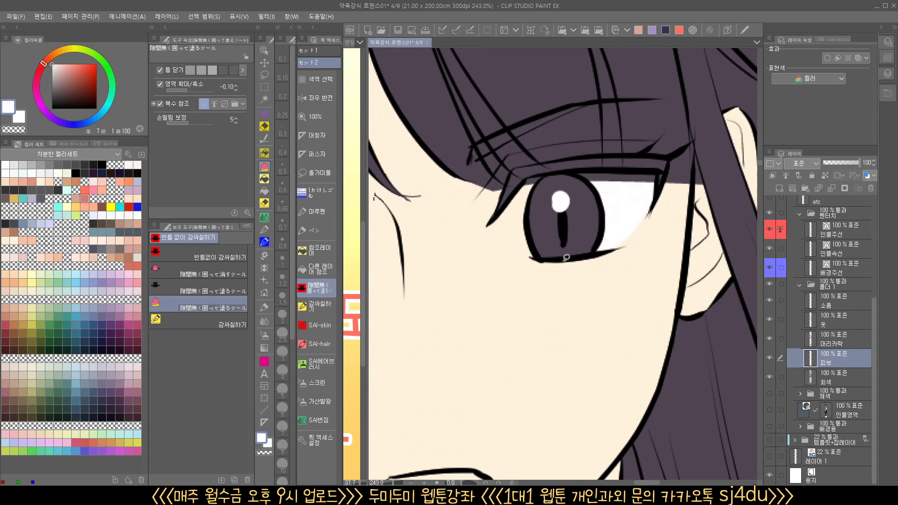
mouse_move(532, 257)
mouse_down()
mouse_move(518, 235)
mouse_move(555, 172)
mouse_up()
drag(460, 280, 747, 281)
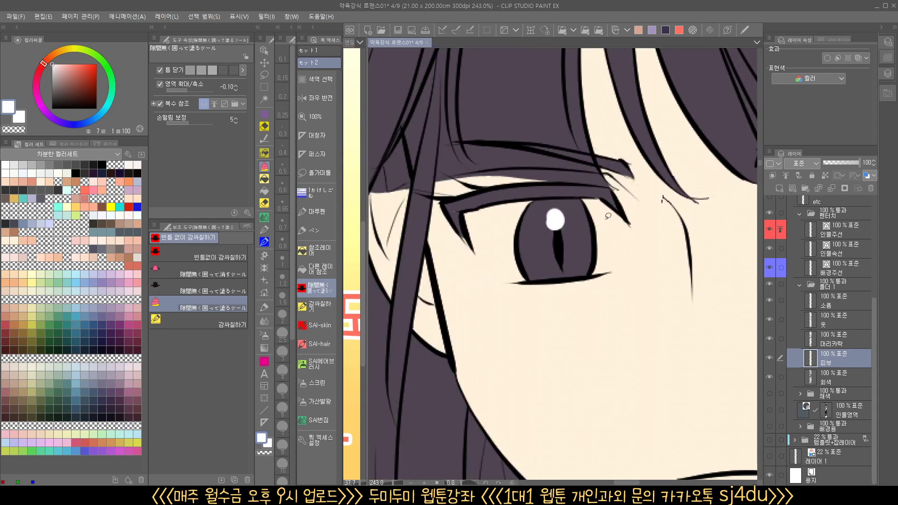
mouse_move(618, 212)
mouse_down()
mouse_move(614, 260)
mouse_move(588, 271)
mouse_move(580, 187)
mouse_up()
mouse_move(544, 282)
mouse_down()
mouse_move(522, 280)
mouse_move(502, 190)
mouse_move(525, 205)
mouse_up()
mouse_move(591, 232)
mouse_down()
mouse_move(582, 254)
mouse_move(538, 281)
mouse_up()
Enclose the sweating gray-shirted man's profile eye, beside the long-haired woman, to fill its white
mouse_move(612, 400)
mouse_down()
mouse_move(685, 263)
mouse_move(457, 330)
mouse_up()
drag(669, 358, 410, 376)
drag(577, 319, 626, 304)
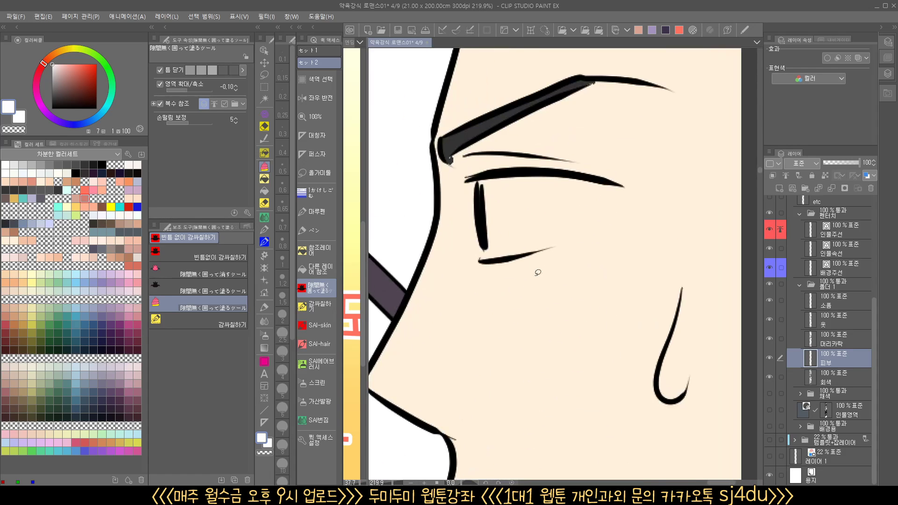
mouse_move(531, 249)
mouse_down()
mouse_move(615, 184)
mouse_move(488, 175)
mouse_move(487, 263)
mouse_up()
drag(548, 260, 485, 328)
Fill the whites around both irises of the long-haired woman in the close-up panel with the enclose-and-fill tool
drag(521, 405, 683, 309)
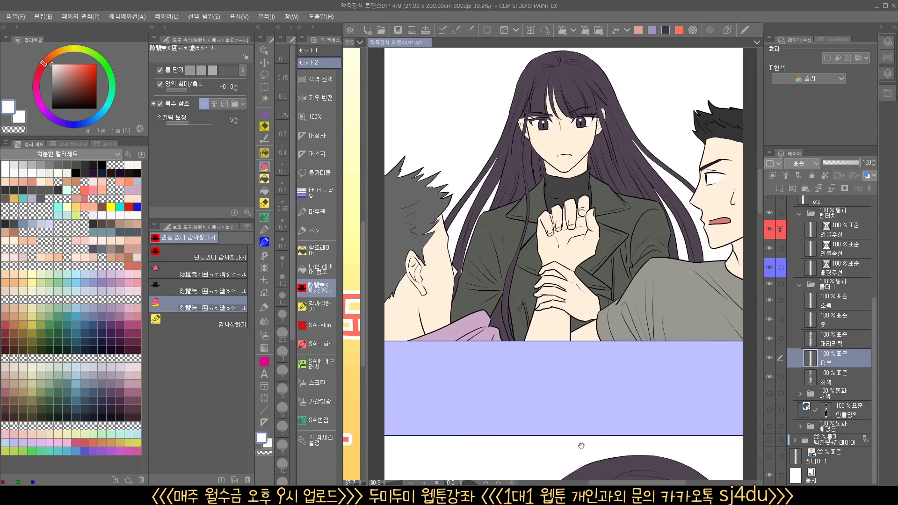
drag(581, 445, 544, 161)
drag(596, 373, 585, 330)
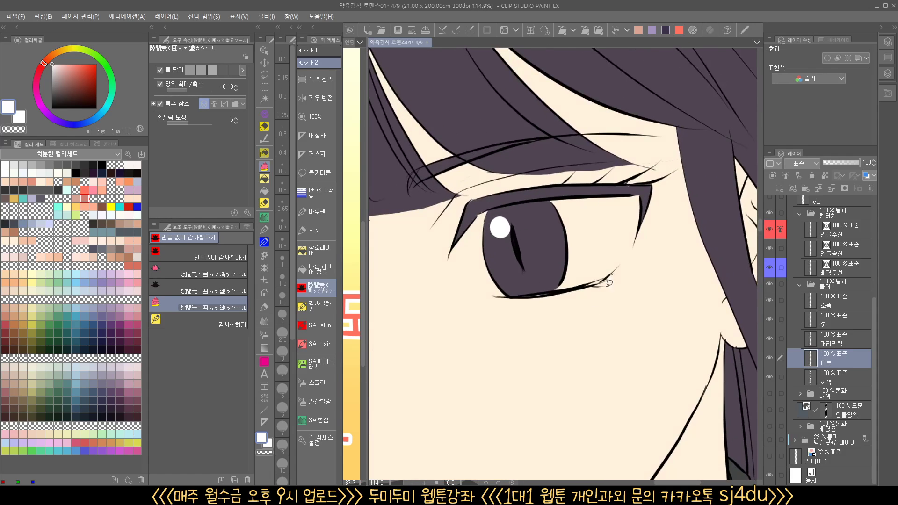
mouse_move(582, 285)
mouse_down()
mouse_move(533, 193)
mouse_move(648, 187)
mouse_up()
mouse_move(487, 287)
mouse_down()
mouse_move(547, 213)
mouse_move(523, 286)
mouse_up()
drag(483, 344, 721, 282)
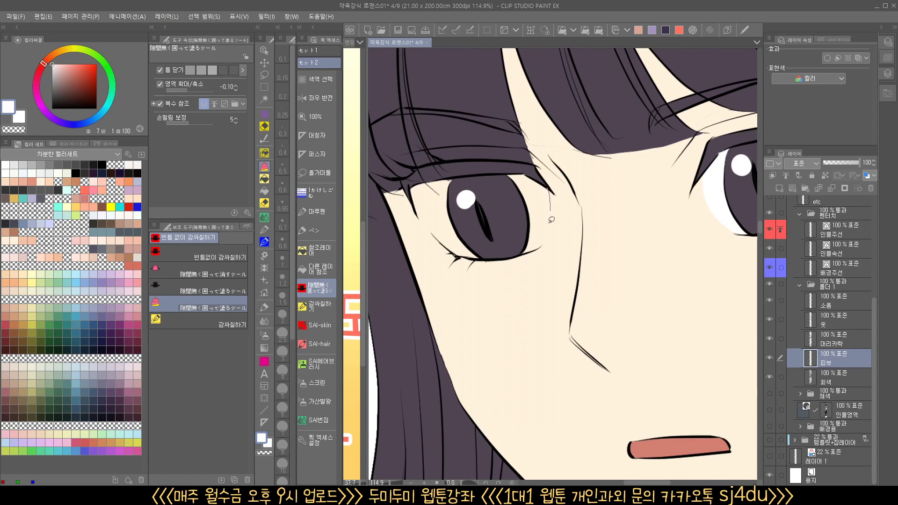
mouse_move(521, 254)
mouse_down()
mouse_move(493, 196)
mouse_move(542, 181)
mouse_up()
mouse_move(470, 257)
mouse_down()
mouse_move(489, 247)
mouse_move(530, 274)
mouse_up()
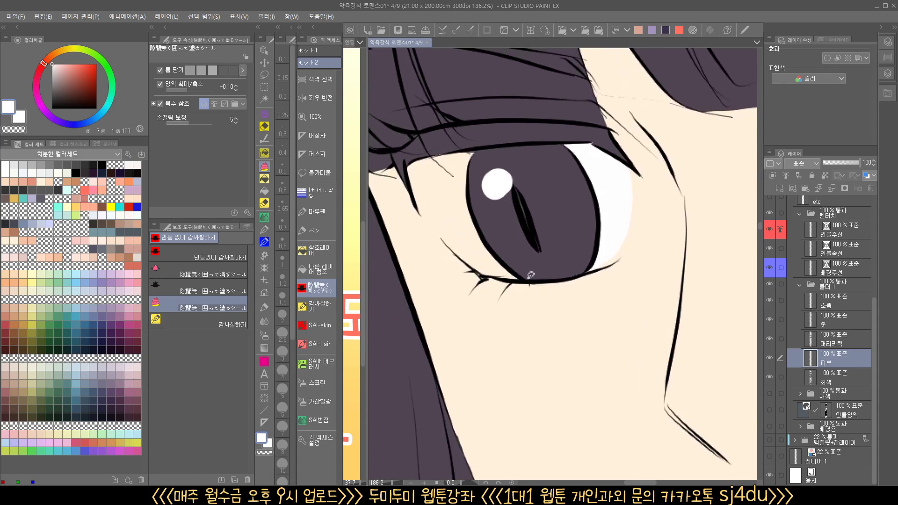
mouse_move(432, 221)
mouse_down()
mouse_move(412, 165)
mouse_move(518, 146)
mouse_up()
drag(572, 219, 521, 285)
Paint both eye whites of the sweating short-haired man in the close-up panel, redoing the fill of the eye farther from his face outline
drag(567, 391, 509, 369)
drag(552, 417, 557, 171)
drag(506, 311, 603, 252)
mouse_move(564, 231)
mouse_down()
mouse_move(597, 272)
mouse_move(608, 271)
mouse_up()
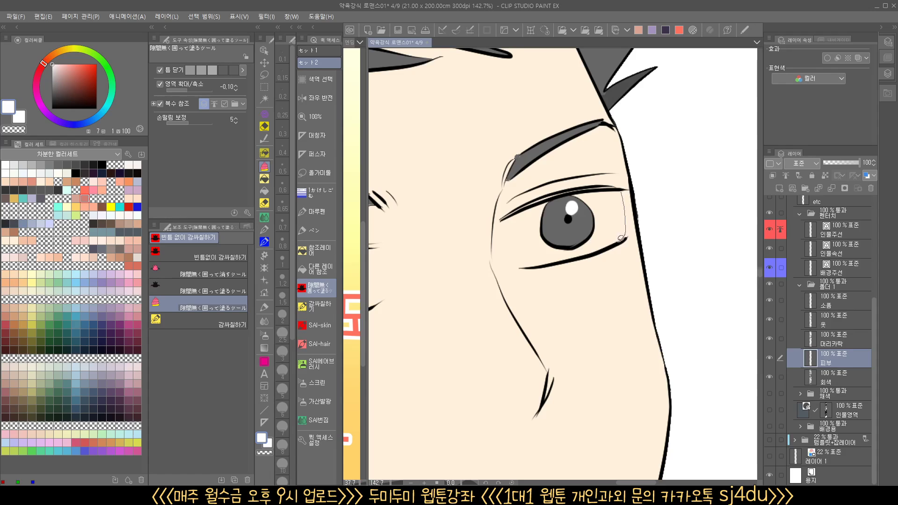
mouse_move(620, 238)
mouse_down()
mouse_move(557, 262)
mouse_move(530, 263)
mouse_move(512, 246)
mouse_move(515, 211)
mouse_move(621, 190)
mouse_up()
drag(487, 294, 692, 244)
drag(531, 279, 507, 289)
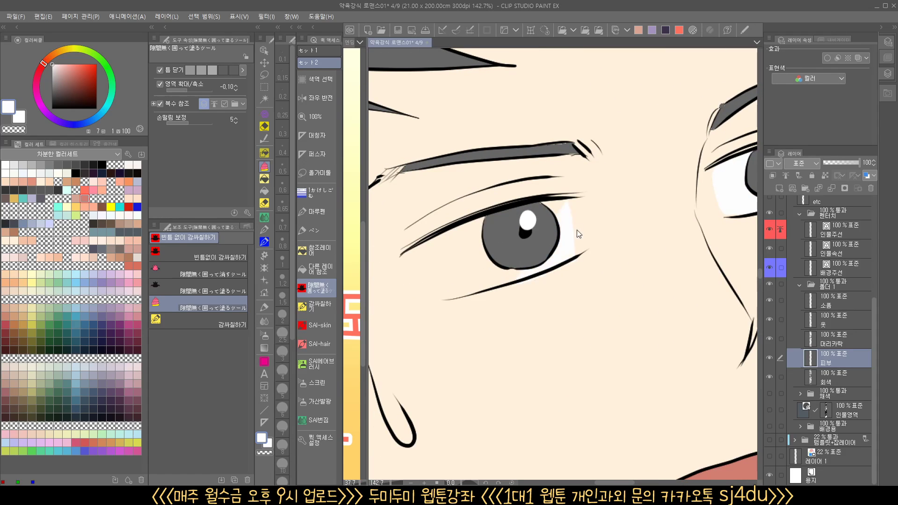
key(ctrl+z)
drag(572, 254, 473, 291)
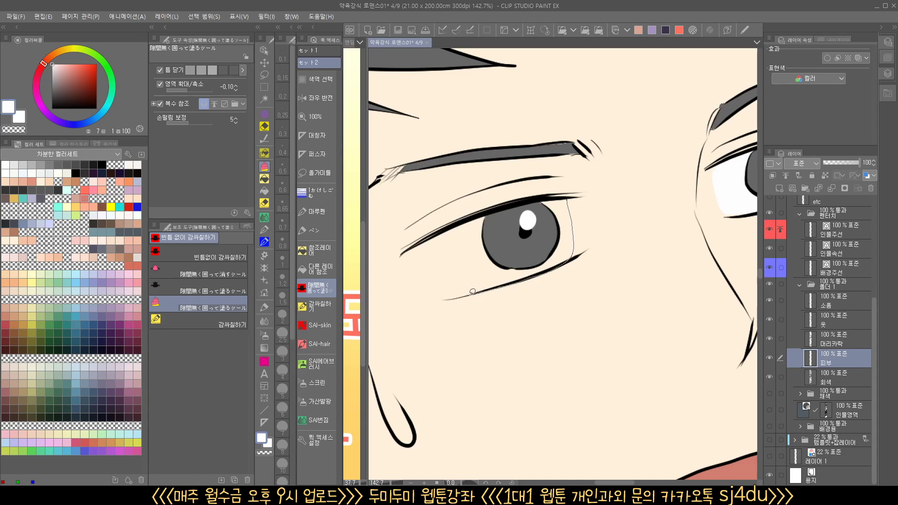
drag(482, 212, 564, 193)
Enclose both eyes of the shouting bob-haired woman in the brown jacket to fill their whites
drag(591, 237, 582, 304)
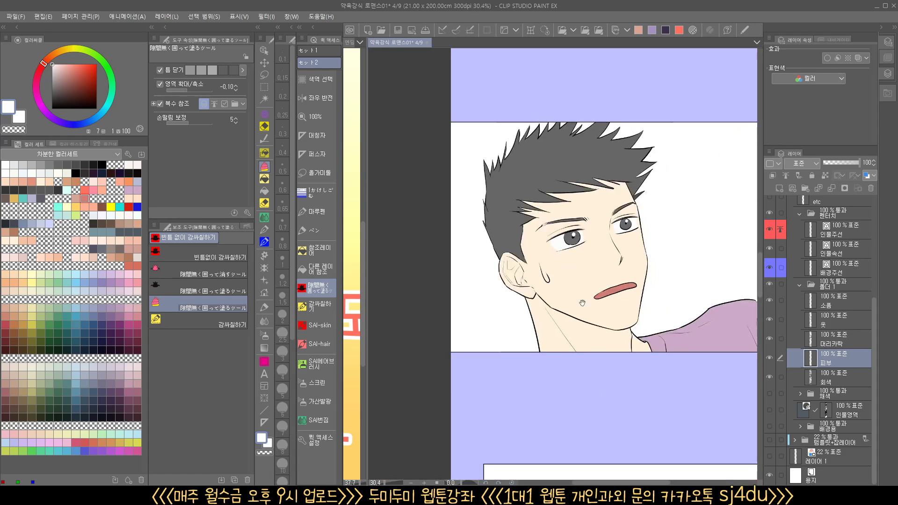
drag(631, 365, 551, 201)
mouse_move(599, 382)
mouse_down()
mouse_move(589, 244)
mouse_move(575, 210)
mouse_move(629, 192)
mouse_up()
scroll(590, 245, up, 10)
drag(514, 253, 615, 263)
mouse_move(593, 173)
mouse_down()
mouse_move(504, 201)
mouse_move(569, 146)
mouse_move(587, 163)
mouse_up()
Enclose both round eyes of the shouting orange-haired woman to fill them with white
scroll(593, 209, down, 4)
drag(494, 290, 769, 291)
scroll(561, 192, up, 4)
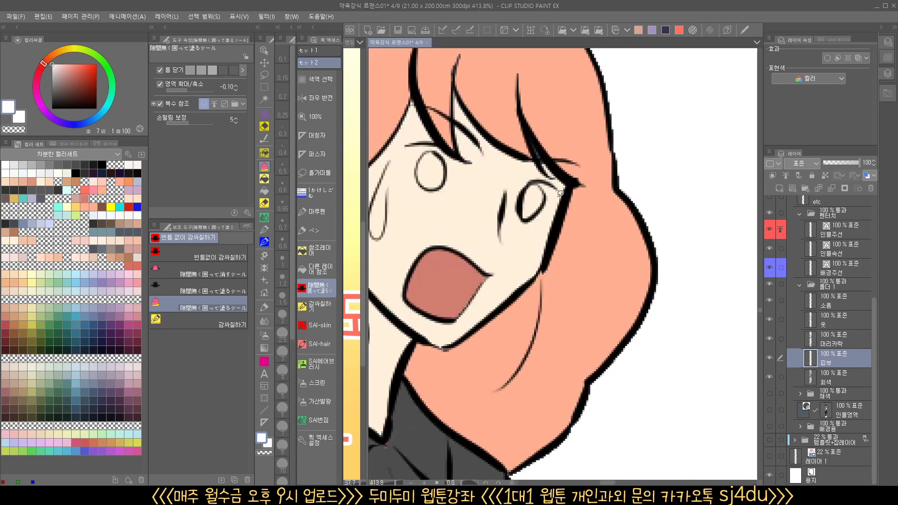
drag(521, 216, 526, 220)
drag(449, 186, 514, 198)
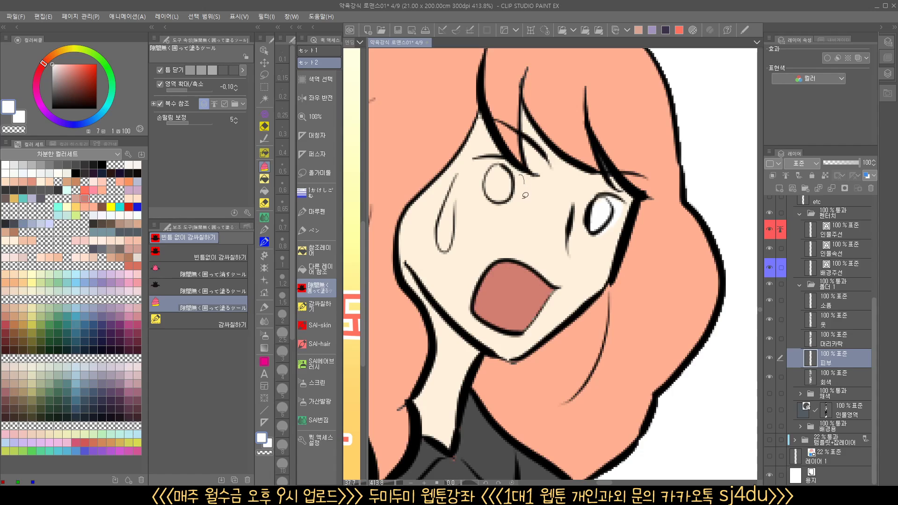
drag(482, 155, 479, 157)
Fill the orange-haired woman's irises with her sampled hair color on the hair layer (머리카락), using the fill that refers to other layers
click(843, 346)
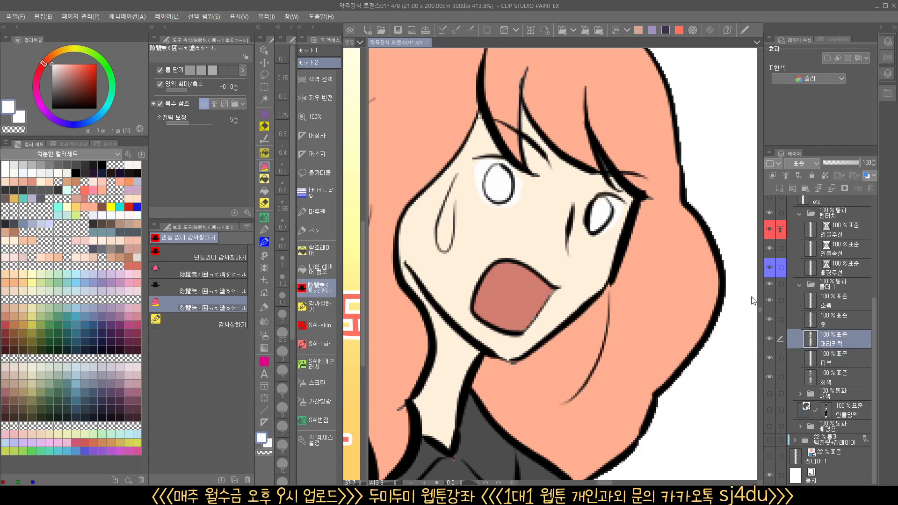
click(264, 180)
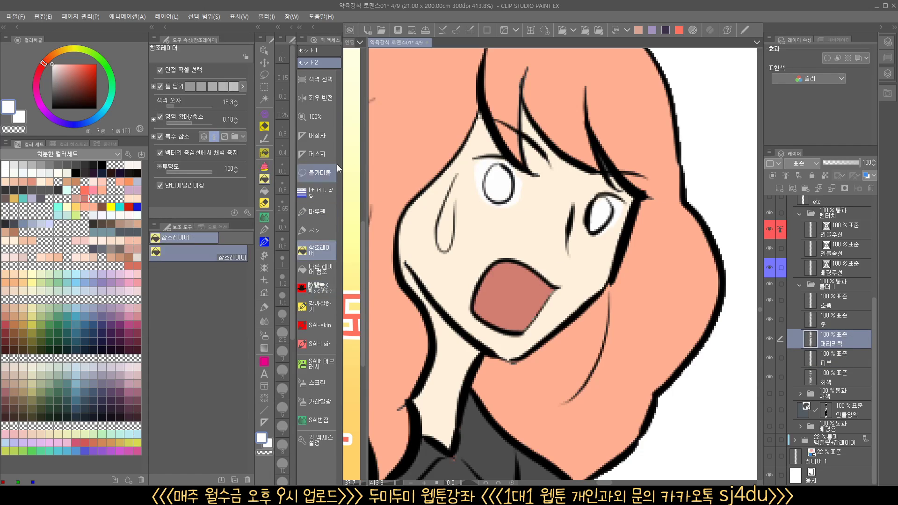
alt+click(423, 160)
click(526, 180)
key(ctrl+z)
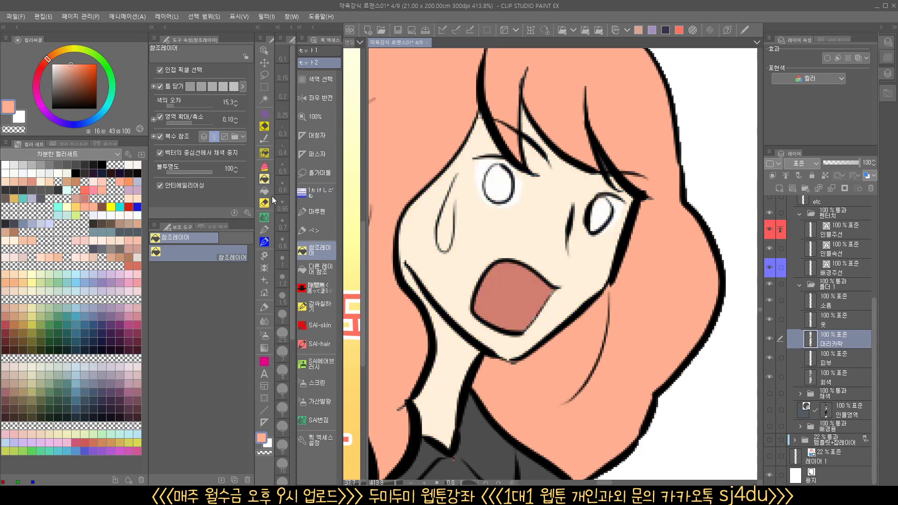
click(264, 191)
click(494, 184)
click(601, 218)
Fill both irises of the bob-haired woman with her dark green hair color, sampled from her hair
scroll(632, 232, down, 5)
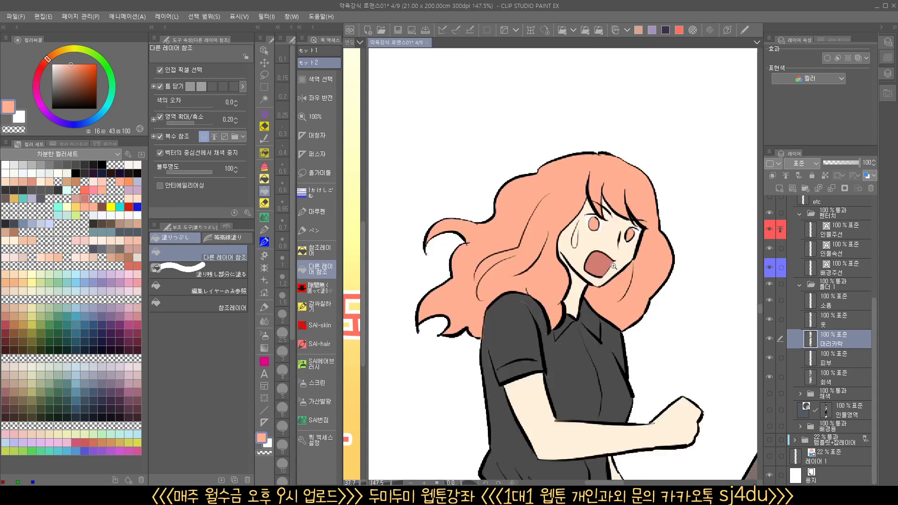
drag(729, 338, 416, 298)
scroll(604, 284, up, 4)
click(621, 205)
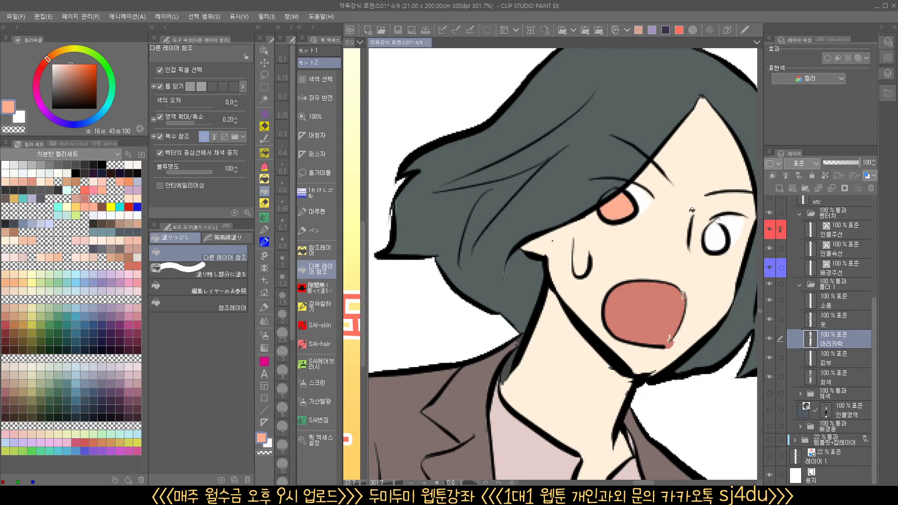
alt+click(582, 197)
click(620, 205)
click(715, 235)
Clean up the bob-haired woman's mouth corners on the skin layer (피부), enclosing the gaps and the spill with sampled mouth and skin colors
scroll(717, 261, down, 6)
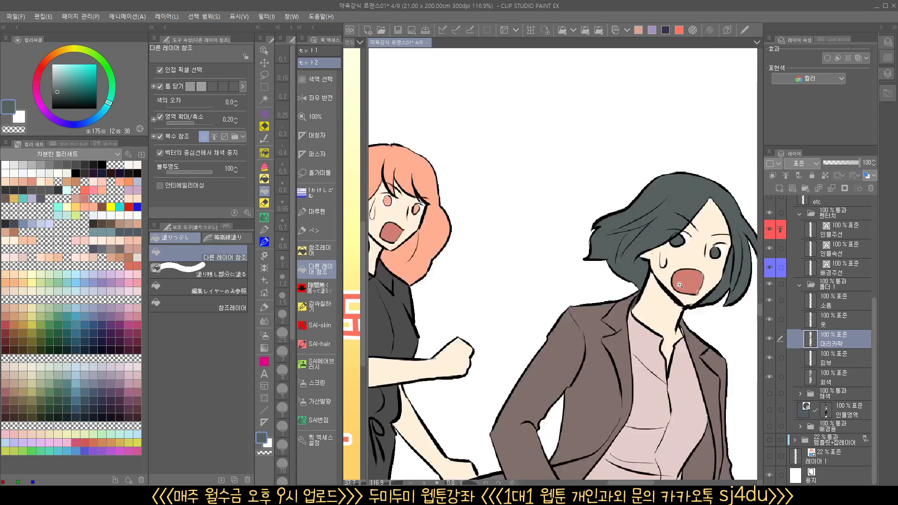
scroll(726, 278, up, 9)
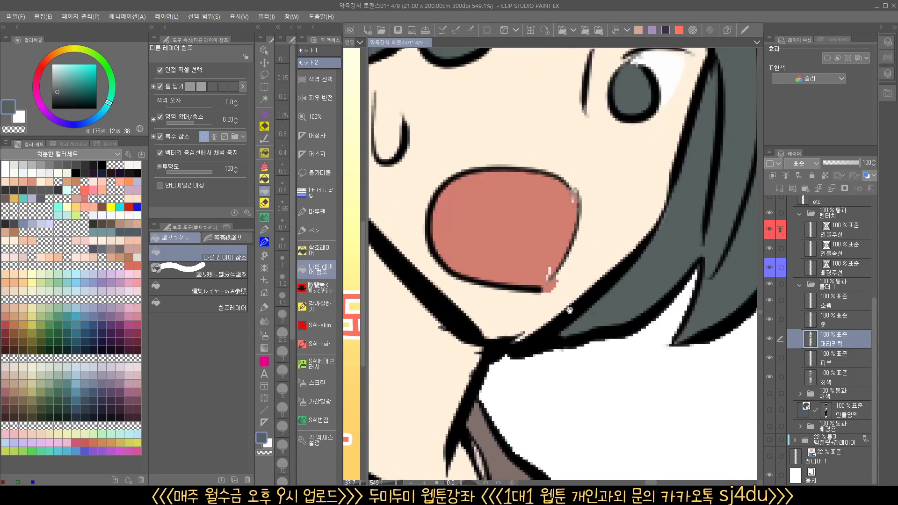
click(265, 170)
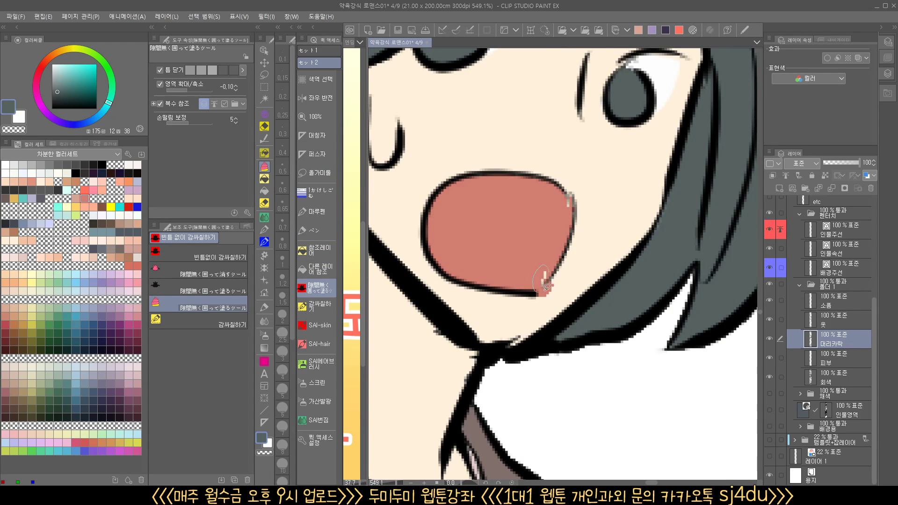
click(837, 365)
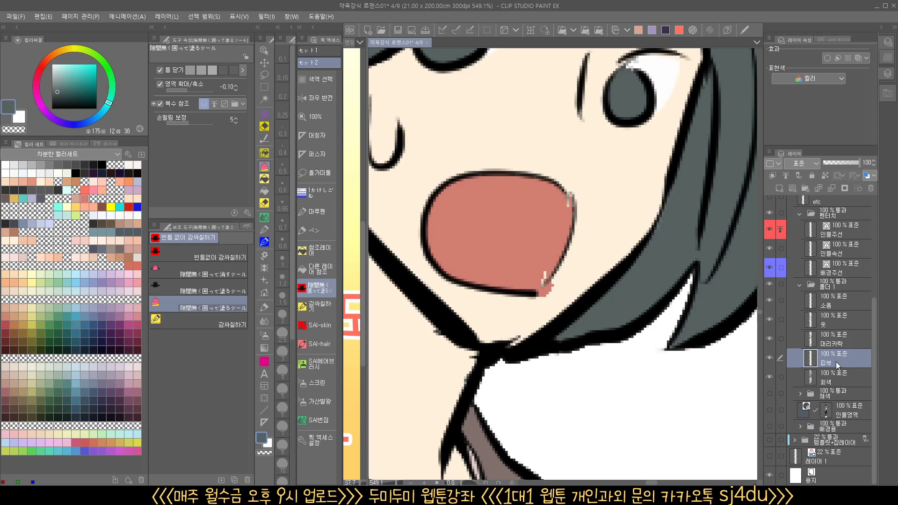
click(770, 358)
alt+click(550, 259)
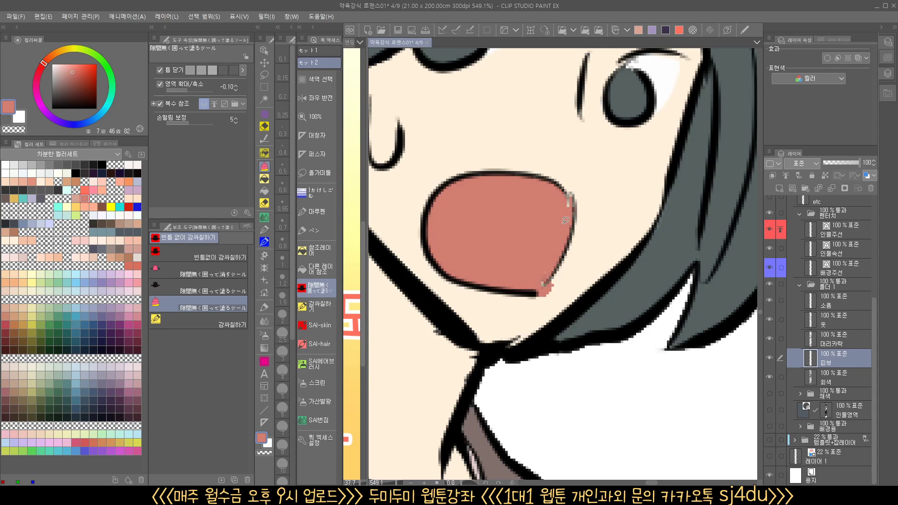
alt+click(568, 297)
drag(555, 281, 528, 313)
Recolor the orange-haired woman's shirt and apron ochre (hue 36, saturation 64, brightness 83) on the clothes layer (옷) with the reference-layer fill
drag(509, 351, 758, 335)
drag(547, 311, 614, 344)
drag(614, 409, 472, 269)
drag(569, 370, 573, 382)
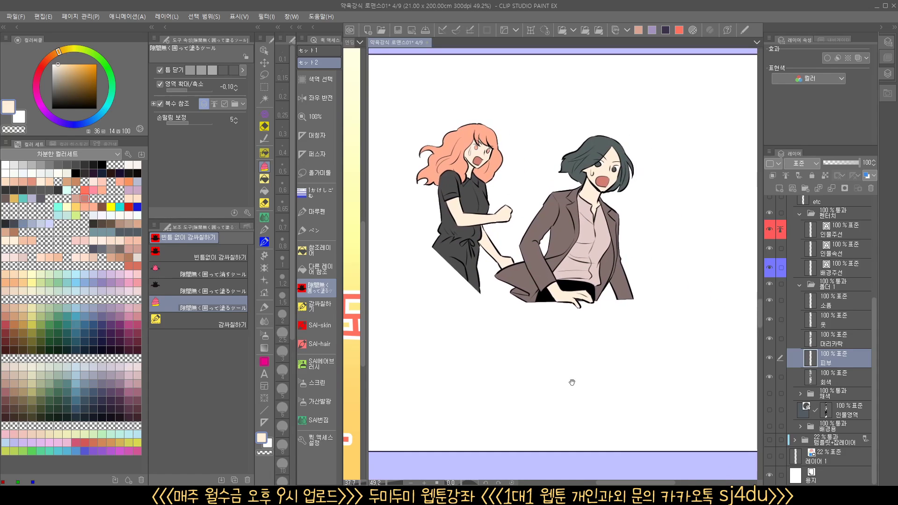
click(835, 323)
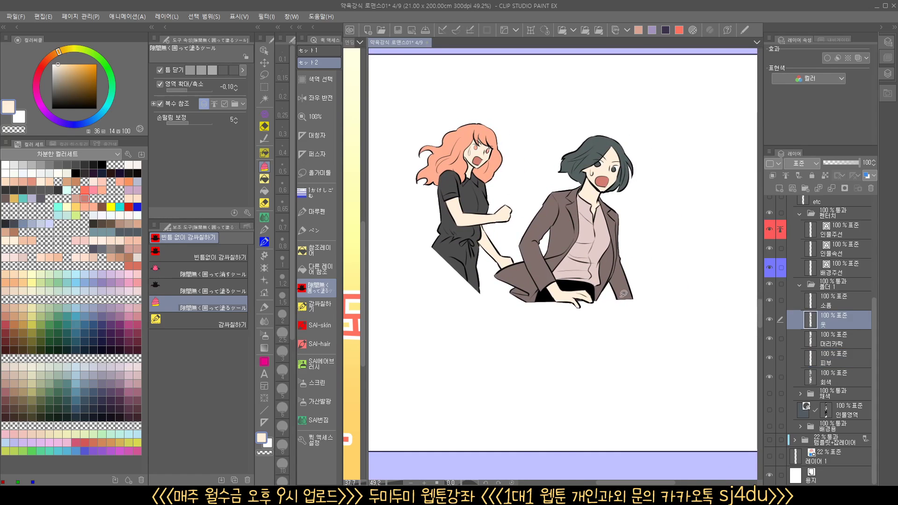
click(316, 250)
scroll(462, 204, up, 3)
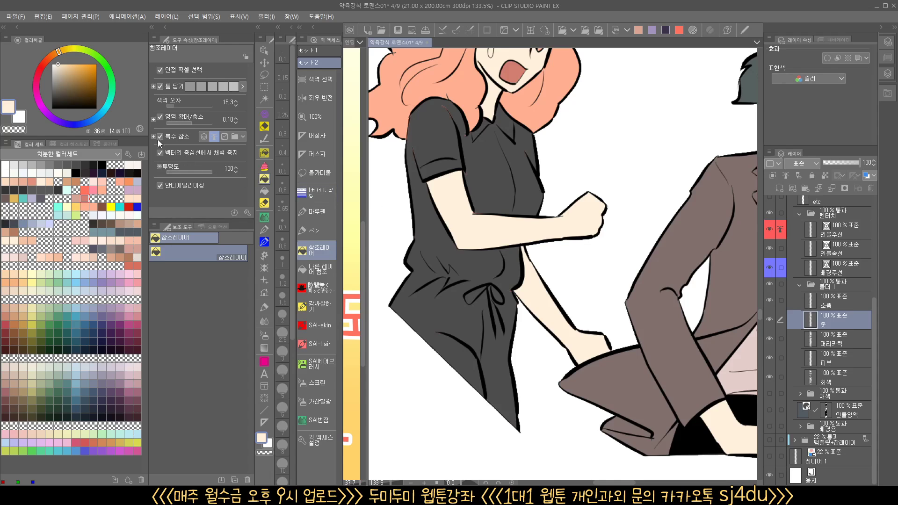
click(80, 71)
click(488, 155)
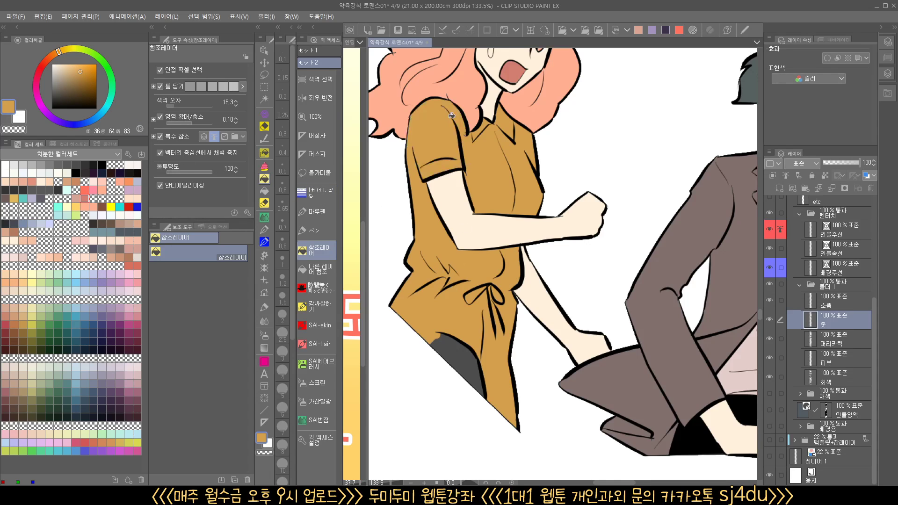
Review the colored panels from the two shouting women back up to the hand-grip panel
scroll(498, 336, down, 6)
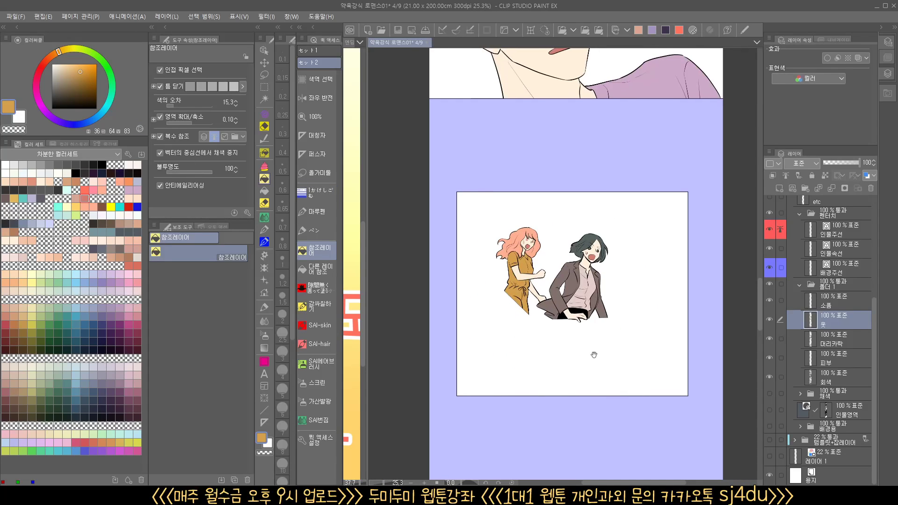
drag(591, 357, 571, 377)
scroll(571, 377, down, 3)
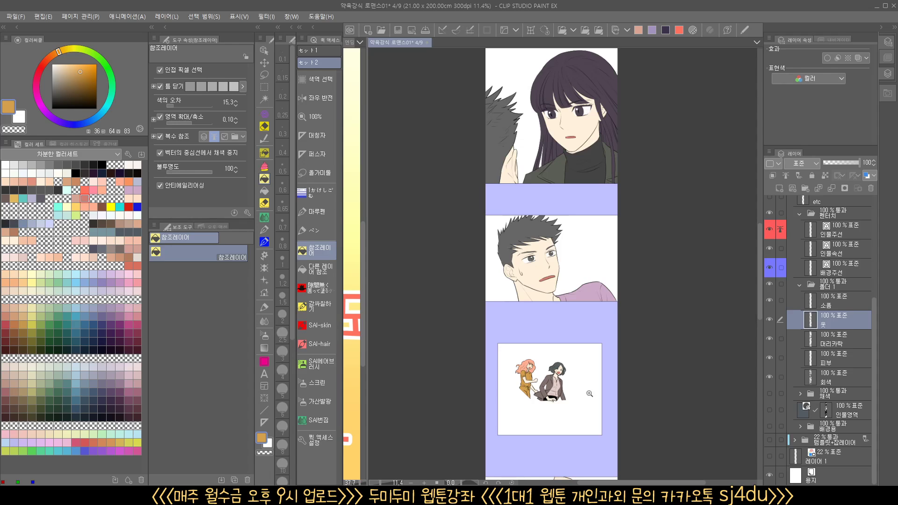
scroll(589, 394, down, 2)
drag(582, 407, 553, 463)
drag(567, 322, 555, 405)
drag(550, 215, 545, 351)
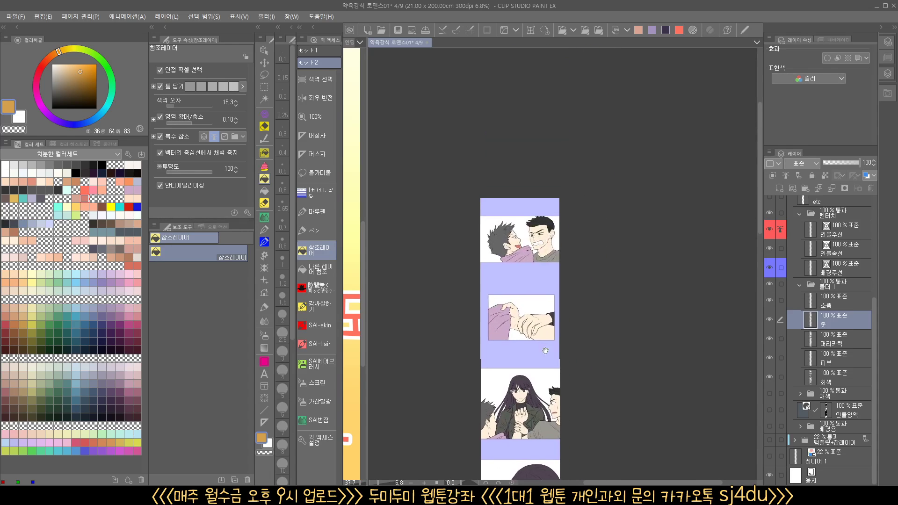
scroll(516, 357, up, 4)
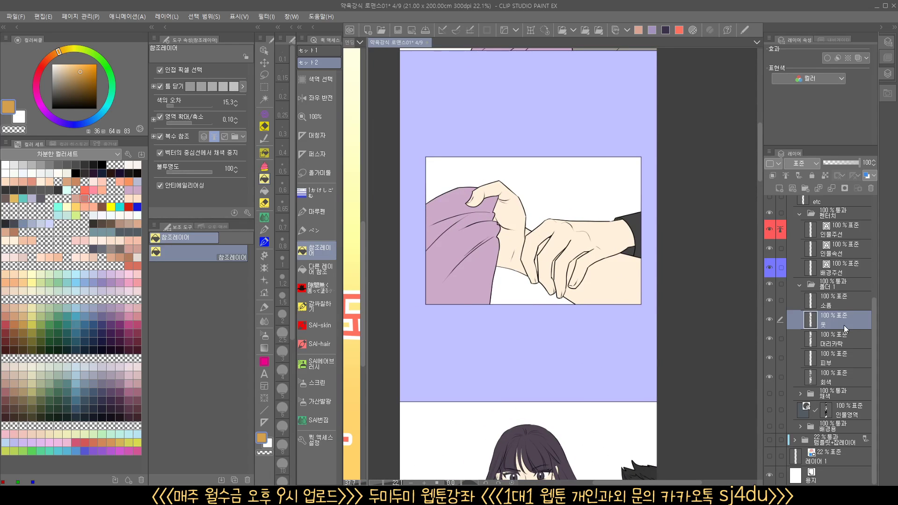
Hide the gray silhouette layer (회색) and check the long-haired woman and the men around her for unpainted gaps
click(842, 378)
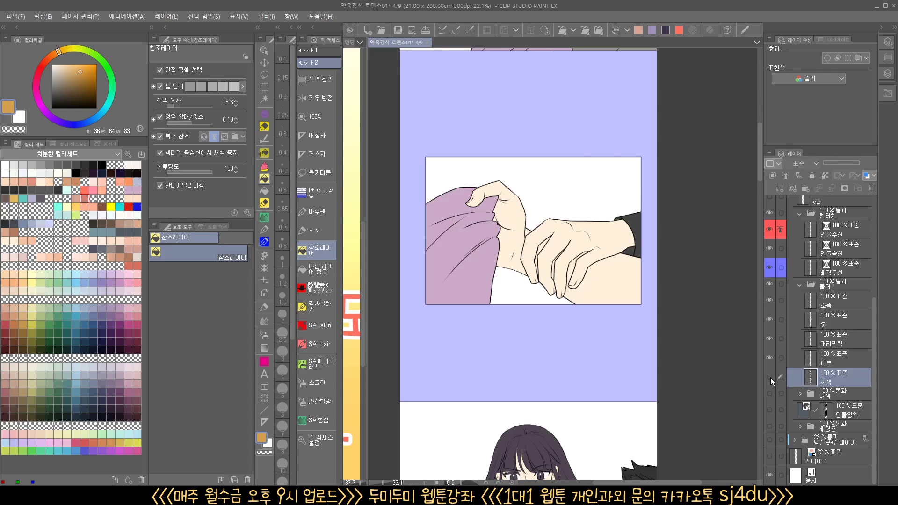
drag(609, 378, 609, 255)
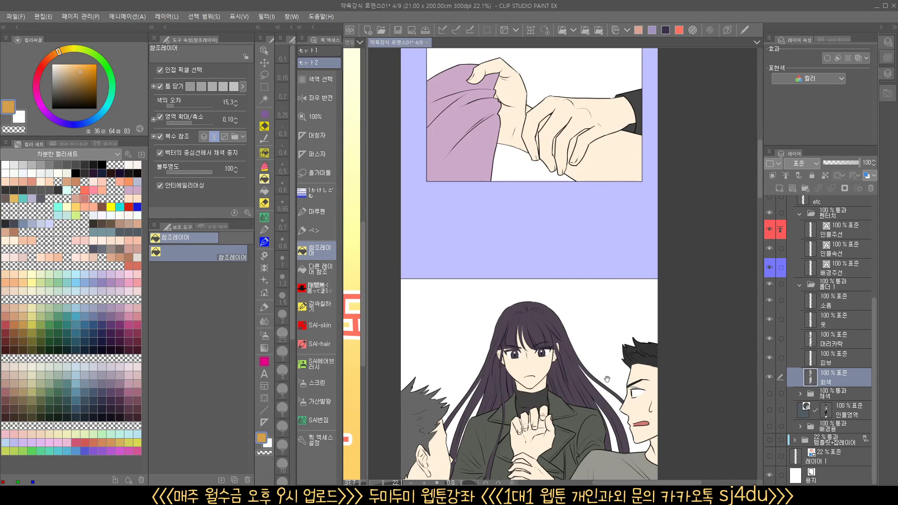
drag(607, 379, 579, 397)
drag(629, 414, 635, 227)
click(771, 377)
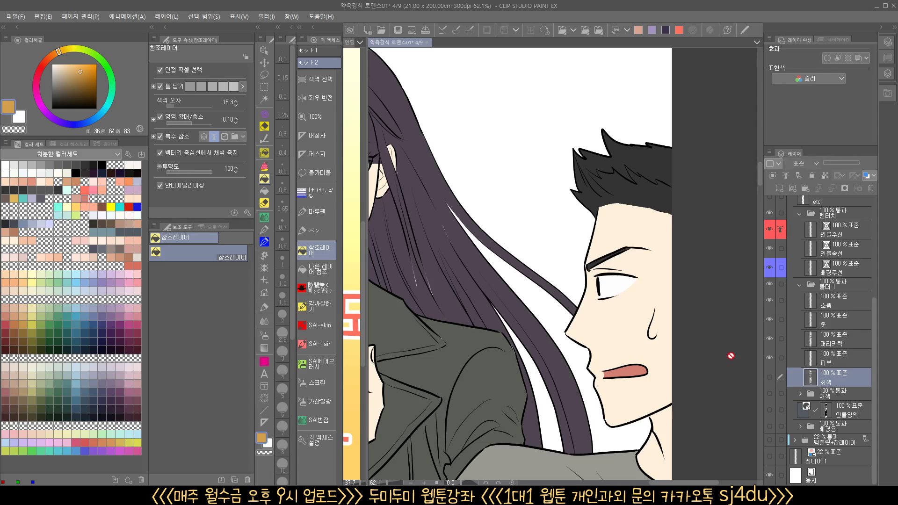
Toggle the gray silhouette layer (회색) to compare the gaps in the long-haired woman's hair and clothes, leaving the layer shown
drag(422, 301, 719, 337)
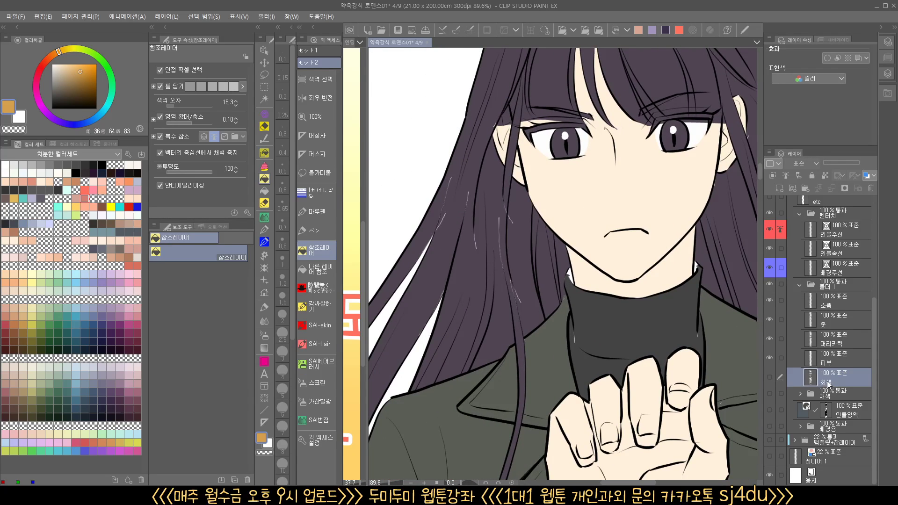
click(769, 378)
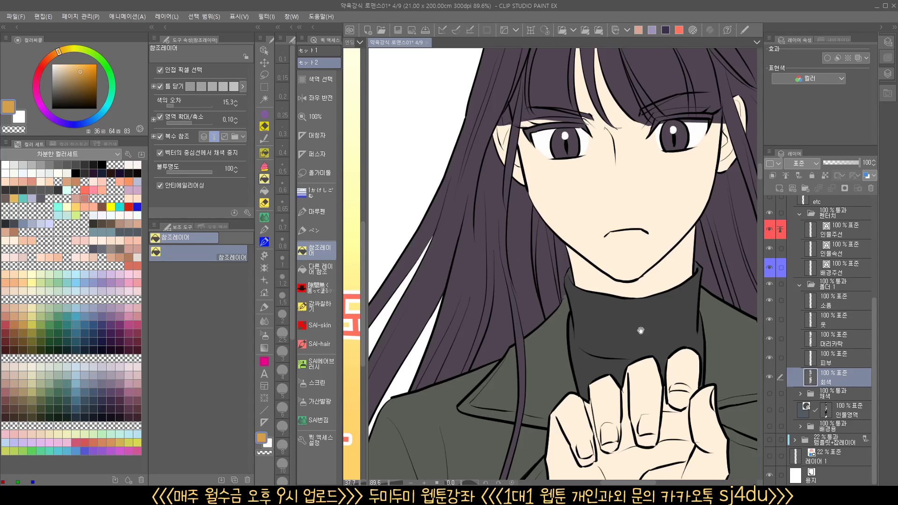
drag(641, 331, 474, 322)
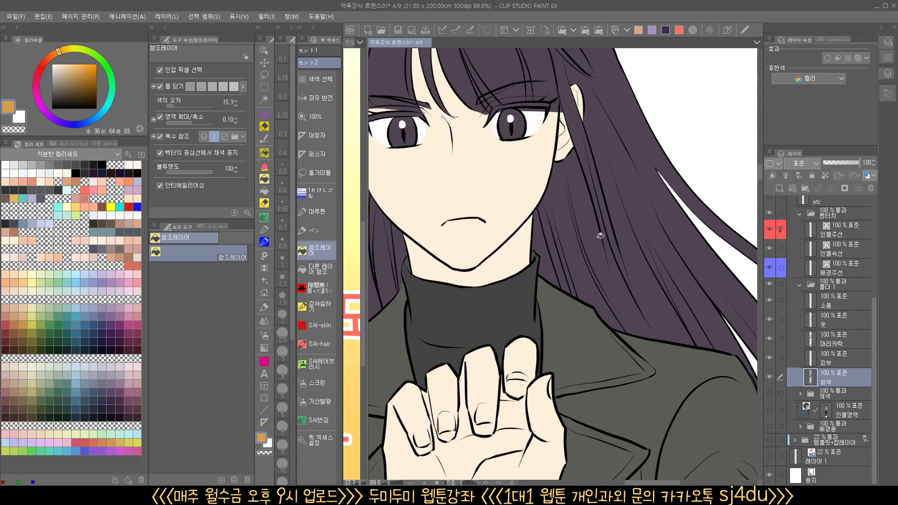
drag(626, 272, 613, 279)
drag(487, 277, 569, 281)
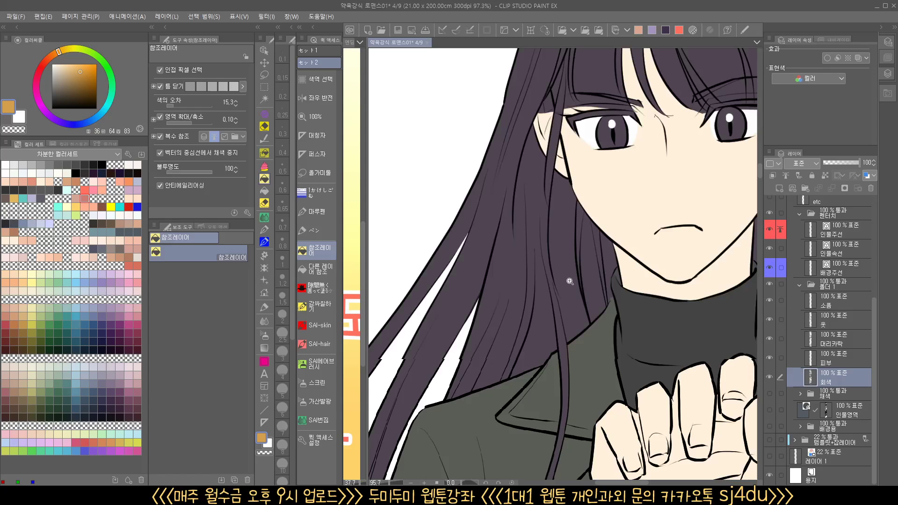
click(770, 377)
drag(532, 254, 567, 236)
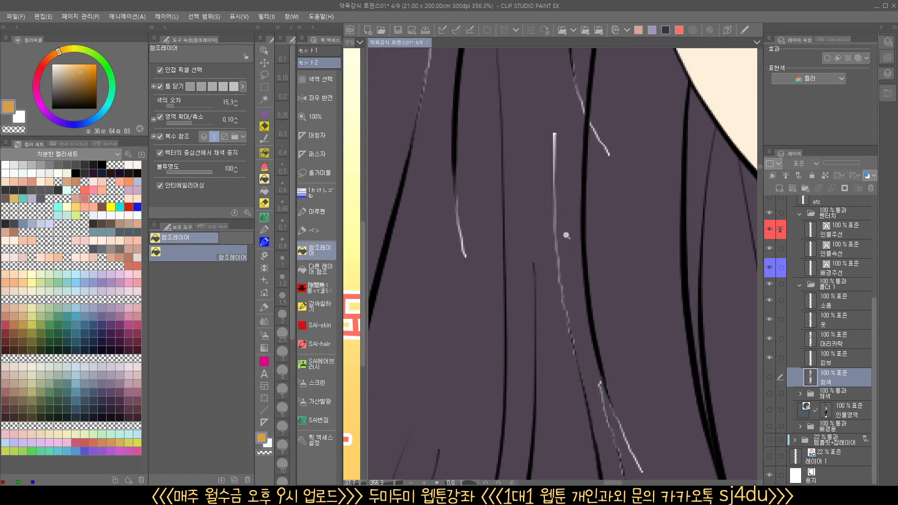
drag(556, 181, 489, 211)
drag(651, 289, 788, 373)
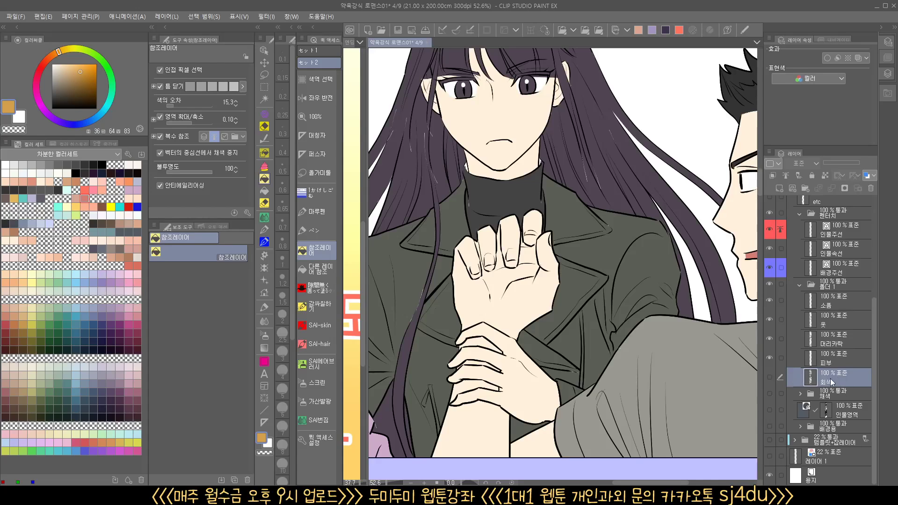
click(770, 377)
Add a clipped Multiply (곱하기) layer at 50% opacity directly above the skin layer (피부)
drag(683, 329, 595, 122)
drag(630, 332, 660, 227)
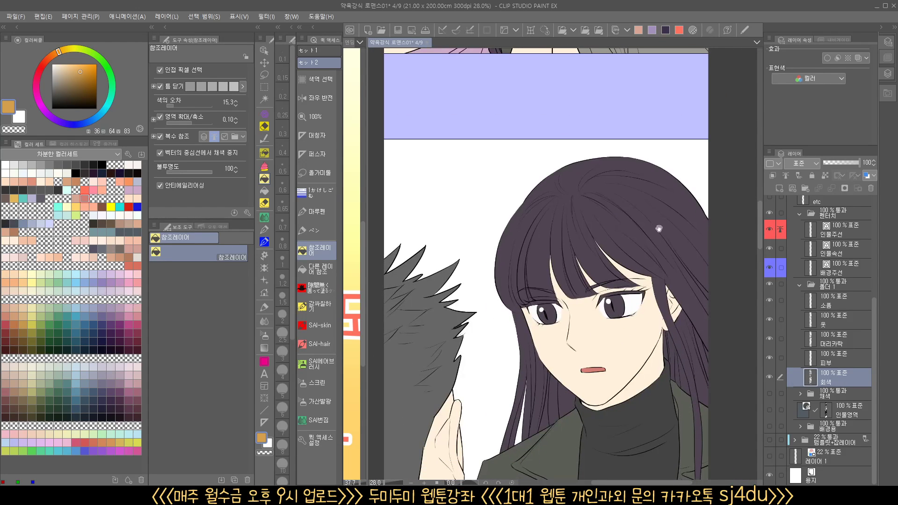
drag(664, 351, 640, 273)
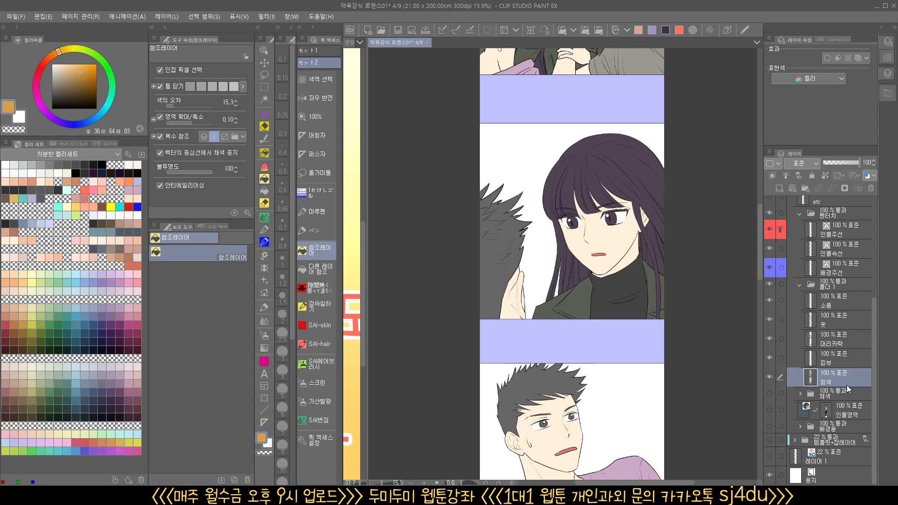
click(849, 355)
drag(579, 160, 511, 207)
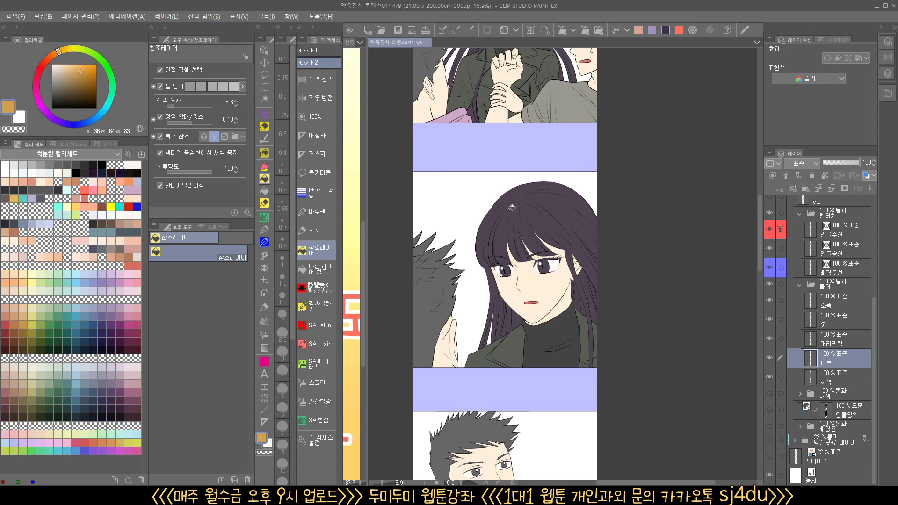
click(562, 31)
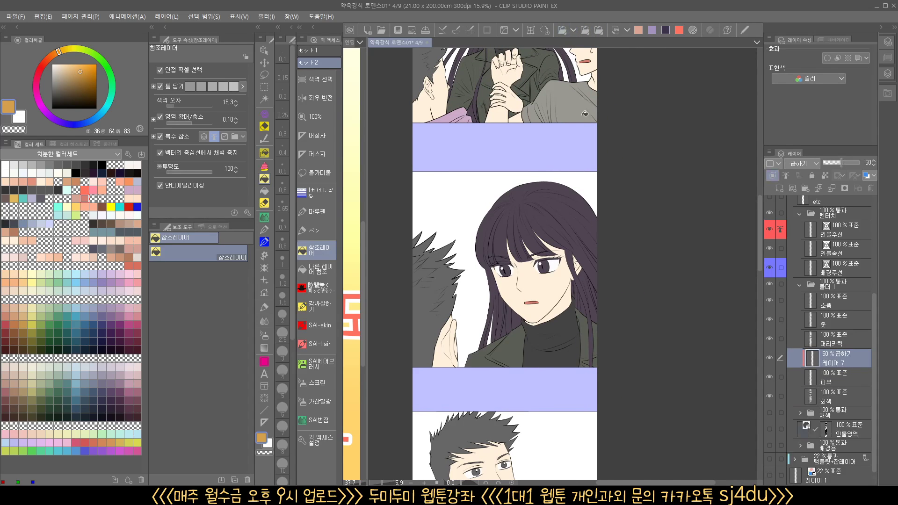
drag(586, 384, 595, 222)
drag(590, 335, 599, 400)
drag(589, 197, 598, 303)
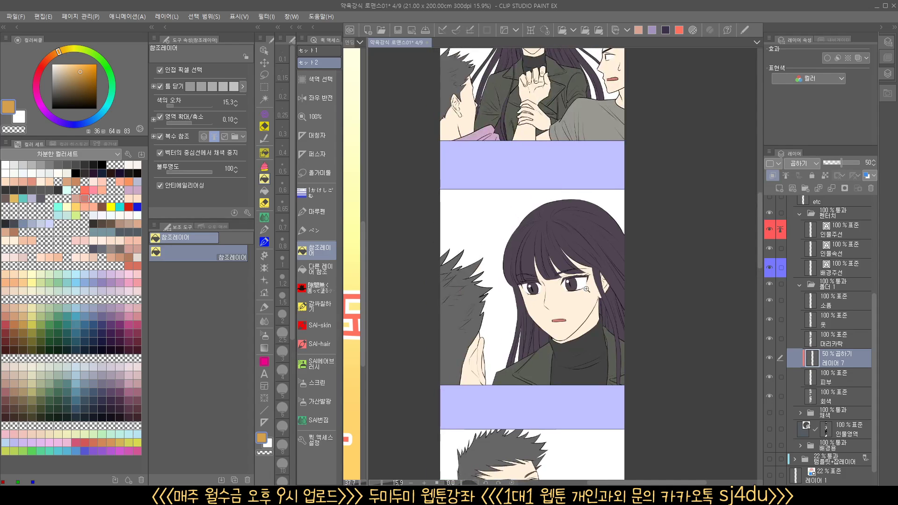
Enclose-fill a shadow along the side of the long-haired woman's face and neck in dusky pink (hue 16, saturation 32, brightness 85)
scroll(567, 307, up, 4)
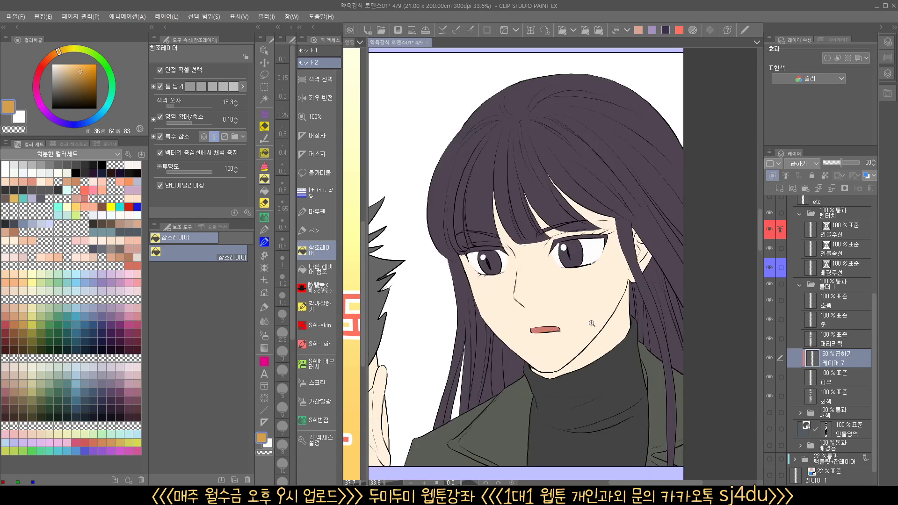
click(316, 291)
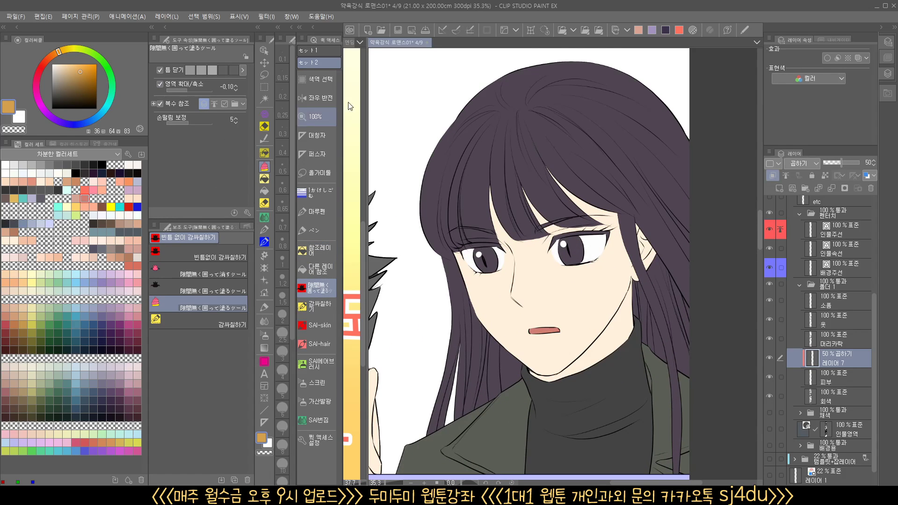
click(638, 30)
drag(632, 204, 613, 181)
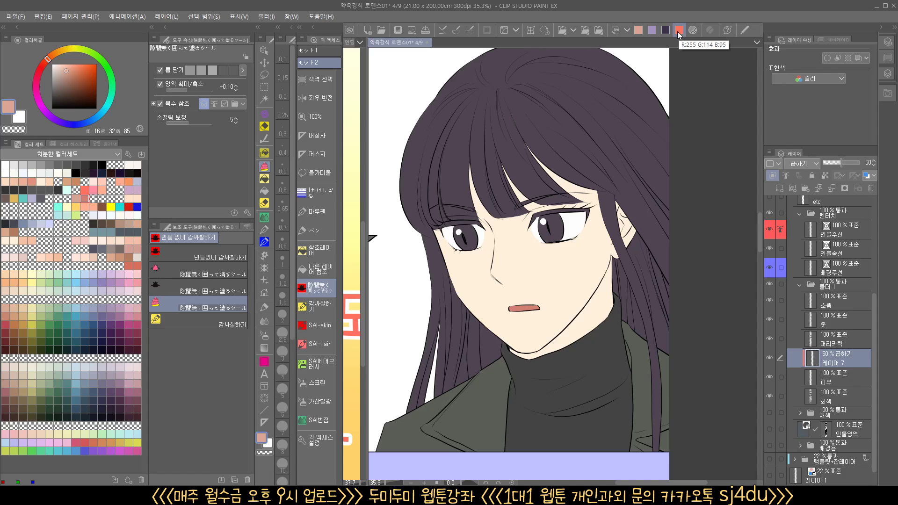
scroll(569, 280, down, 2)
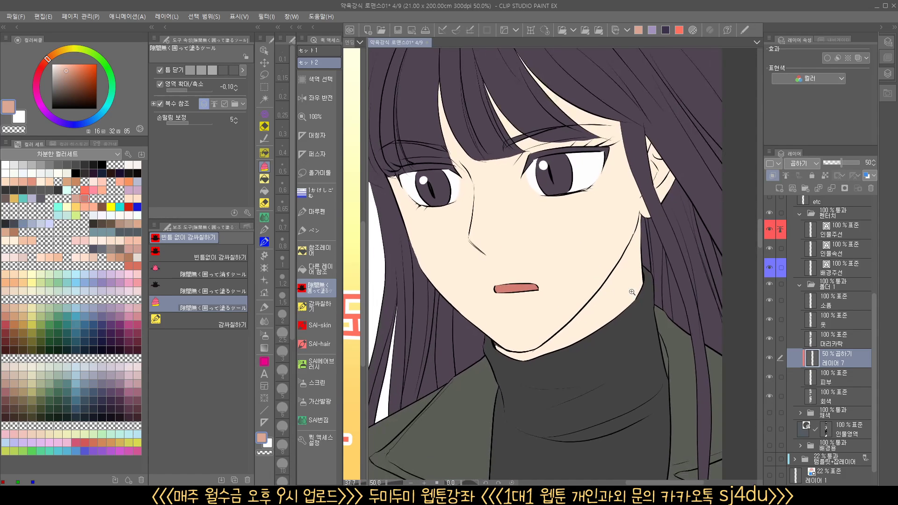
mouse_move(569, 308)
mouse_down()
mouse_move(620, 201)
mouse_move(620, 327)
mouse_move(610, 332)
mouse_up()
scroll(612, 327, up, 4)
key(ctrl+z)
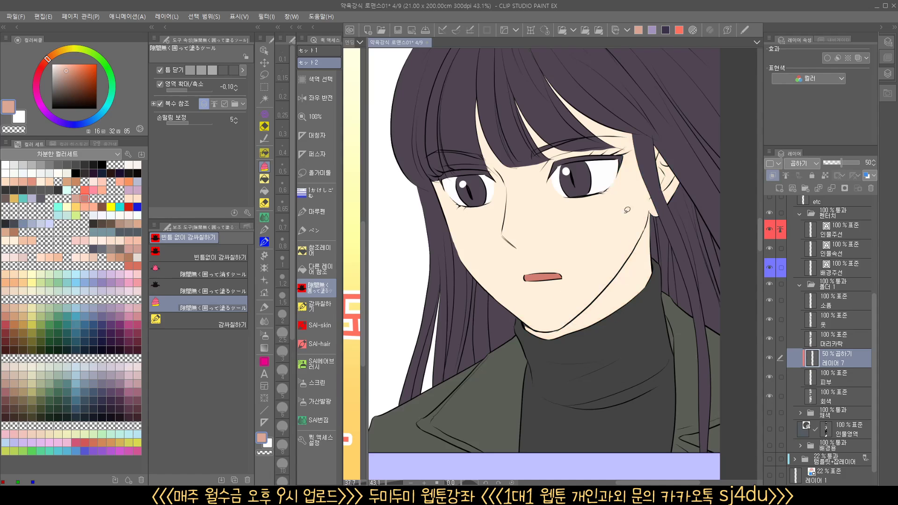
drag(608, 131, 584, 293)
mouse_move(565, 363)
mouse_down()
mouse_move(692, 124)
mouse_move(616, 83)
mouse_up()
scroll(631, 271, up, 3)
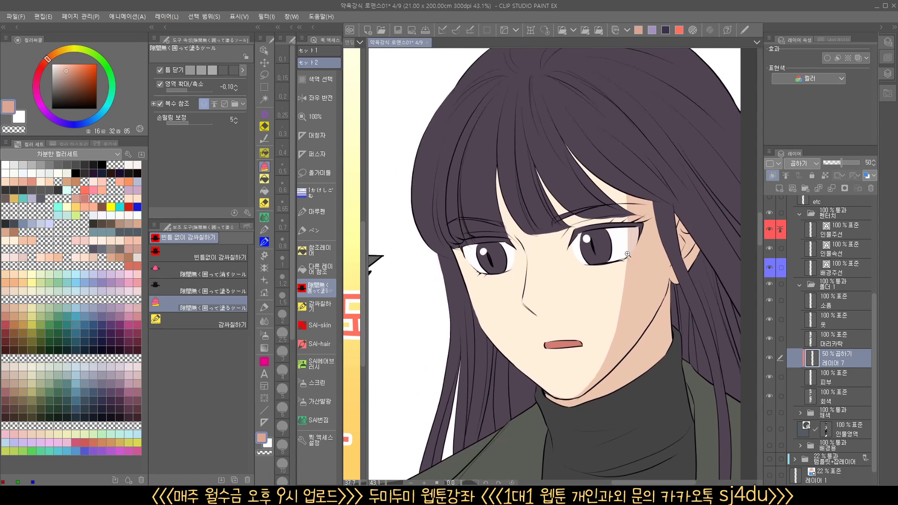
Enclose-fill skin shadows on the long-haired woman's forehead under the bangs and beneath her nose
drag(631, 271, 644, 309)
mouse_move(578, 213)
mouse_down()
mouse_move(675, 207)
mouse_move(673, 234)
mouse_up()
mouse_move(622, 251)
mouse_down()
mouse_move(617, 260)
mouse_move(543, 132)
mouse_move(573, 187)
mouse_up()
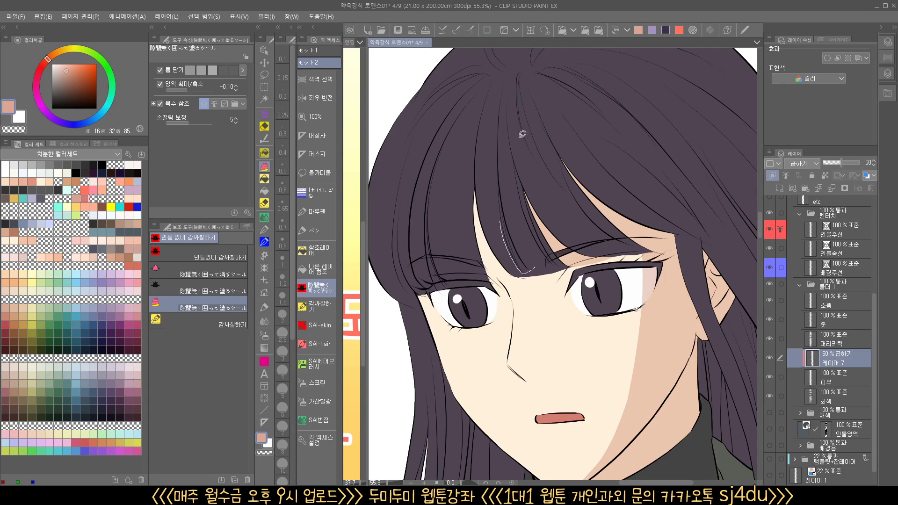
mouse_move(486, 279)
mouse_down()
mouse_move(508, 159)
mouse_move(514, 169)
mouse_up()
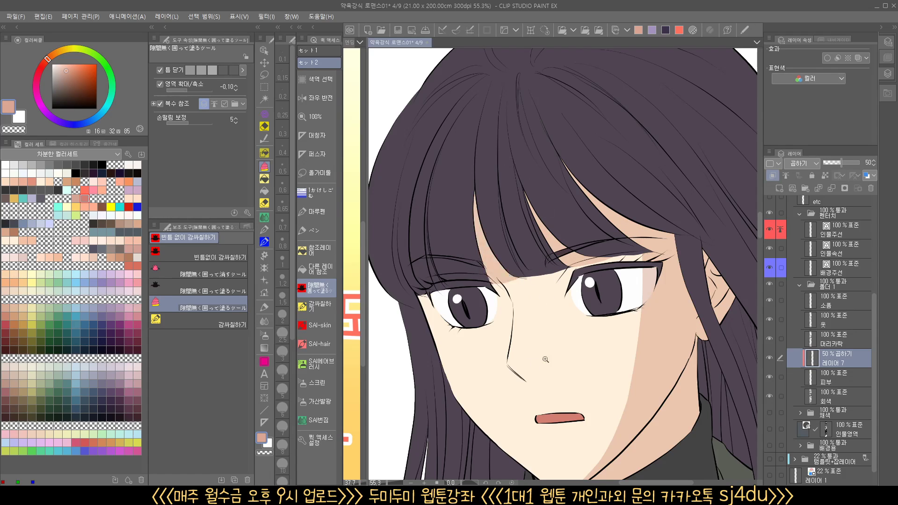
drag(534, 366, 568, 363)
mouse_move(473, 364)
mouse_down()
mouse_move(529, 394)
mouse_move(481, 370)
mouse_up()
drag(558, 384, 536, 386)
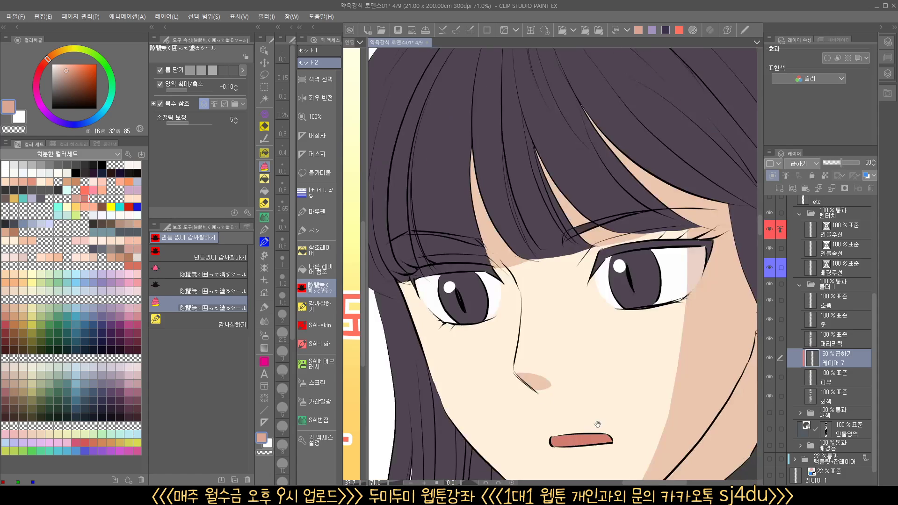
Enclose-fill a small skin shadow at the long-haired woman's far temple beside the hair
drag(598, 423, 572, 247)
mouse_move(565, 290)
mouse_down()
mouse_move(580, 291)
mouse_move(589, 314)
mouse_up()
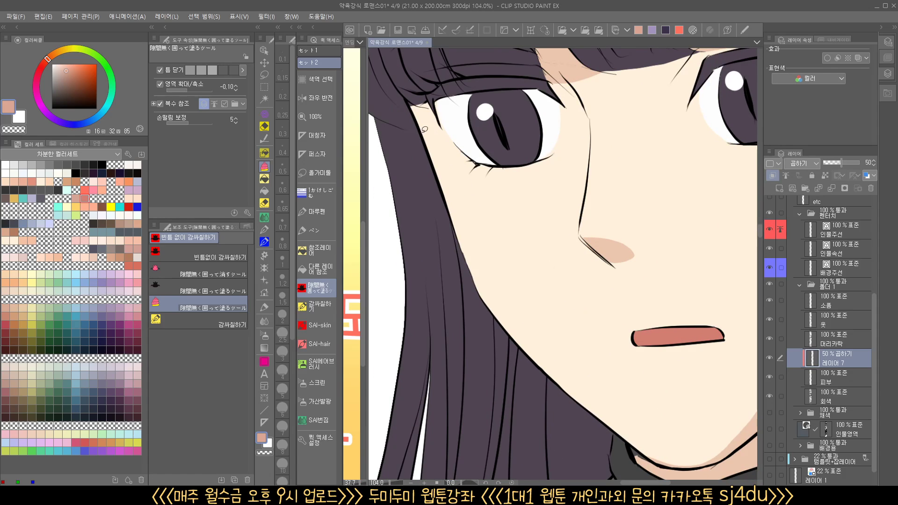
drag(432, 94, 413, 118)
drag(458, 152, 415, 154)
drag(552, 265, 571, 333)
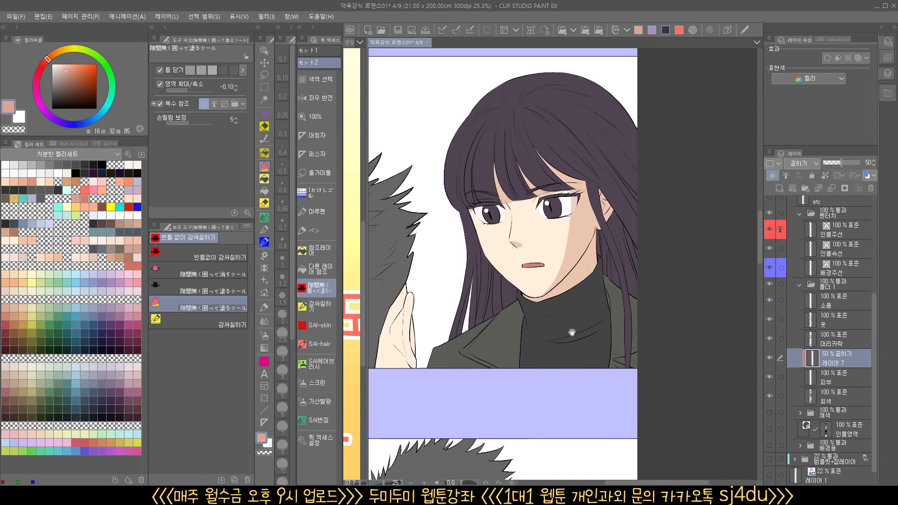
Add a small shadow below the long-haired woman's near eye and soften the eye-area shadows with the SAI번짐 blending brush
drag(549, 224, 583, 219)
drag(531, 203, 535, 204)
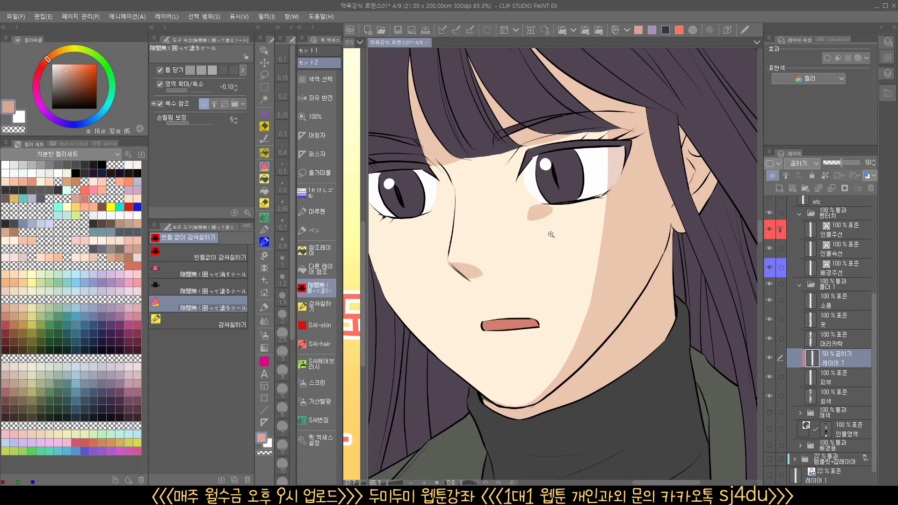
drag(542, 236, 567, 235)
click(331, 417)
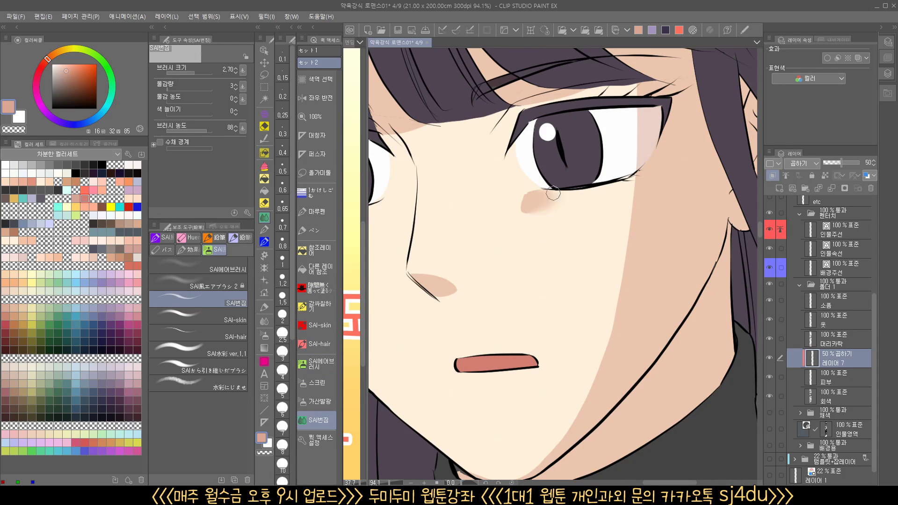
drag(636, 129, 638, 126)
scroll(625, 294, down, 5)
drag(635, 357, 624, 312)
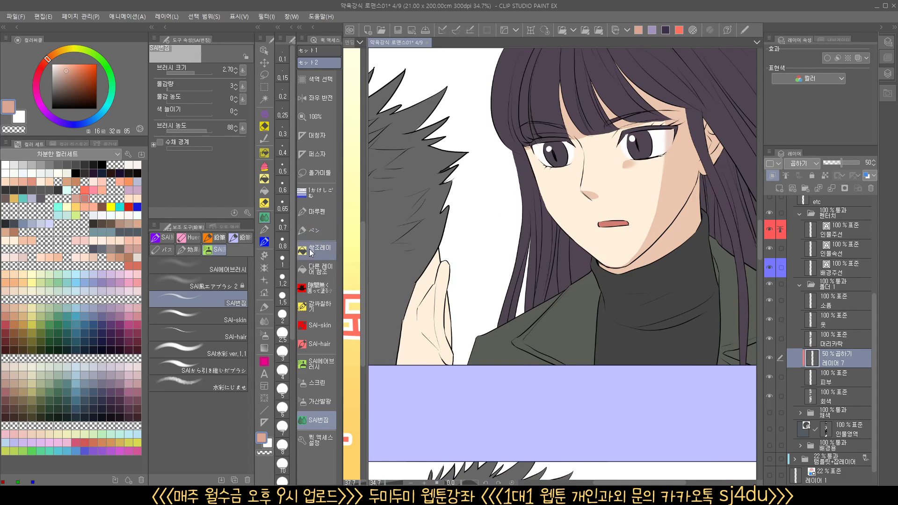
Enclose-fill a skin shadow on the raised hand beside the spiky-haired man's head with the gap-free enclosing tool
click(322, 289)
drag(417, 309, 486, 290)
drag(495, 242, 510, 311)
drag(491, 364, 482, 237)
Enclose-fill a shadow over the side of the spiky-haired man's face, ear and neck in the next panel
drag(537, 225, 523, 264)
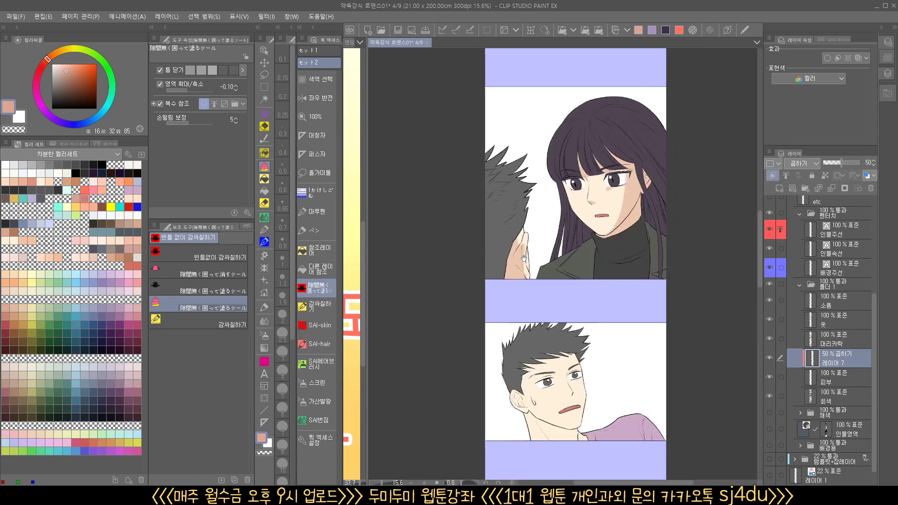
drag(557, 374, 526, 237)
drag(531, 297, 542, 266)
drag(479, 172, 520, 282)
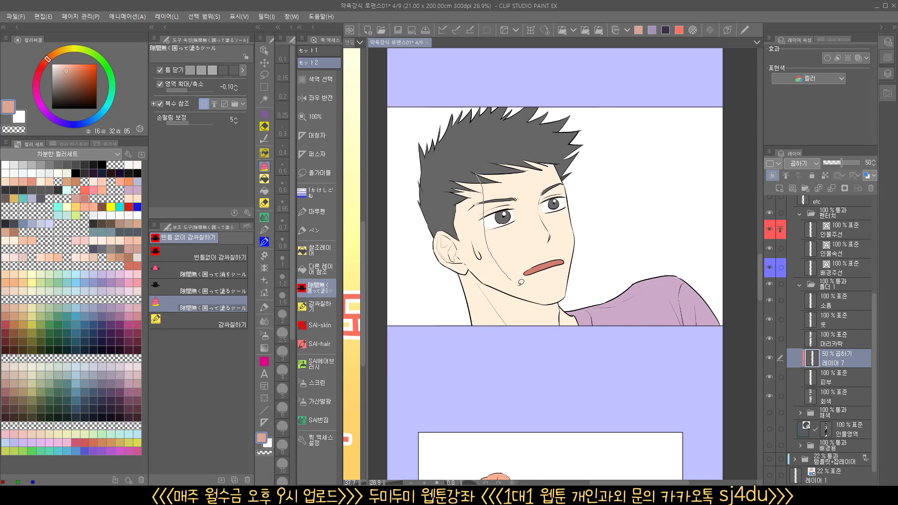
mouse_move(579, 310)
mouse_down()
mouse_move(451, 343)
mouse_move(467, 153)
mouse_move(482, 170)
mouse_up()
Enclose-fill shadows between the eyebrows and upper eyelids of both of the spiky-haired man's eyes
scroll(538, 200, up, 3)
scroll(539, 200, up, 3)
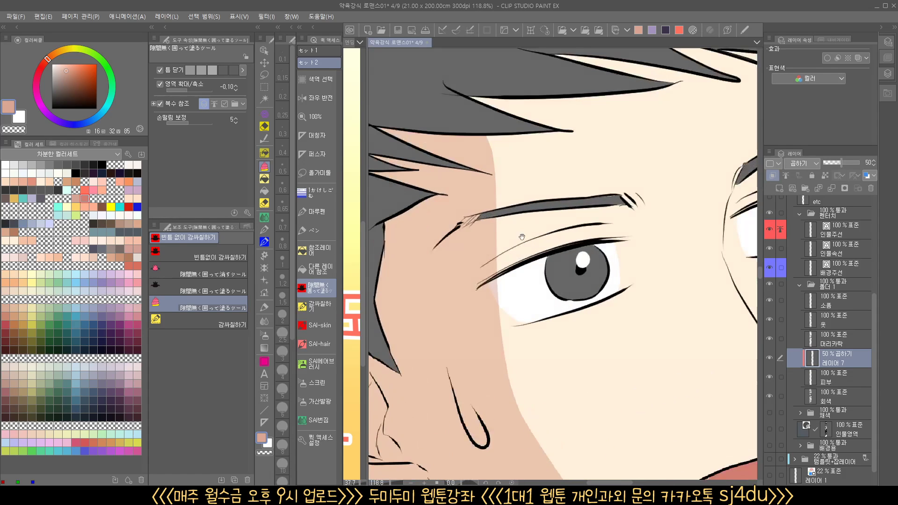
mouse_move(480, 217)
mouse_down()
mouse_move(641, 205)
mouse_move(590, 249)
mouse_move(477, 282)
mouse_up()
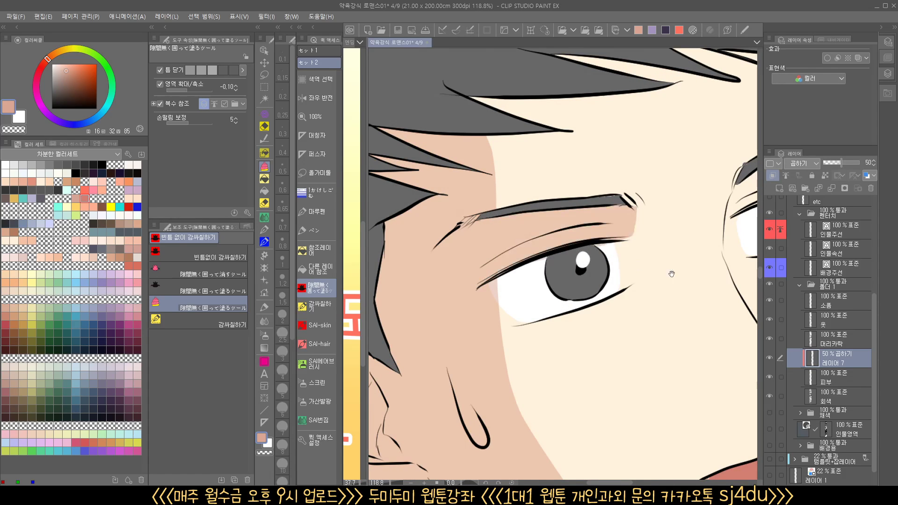
drag(672, 273, 522, 296)
mouse_move(623, 196)
mouse_down()
mouse_move(594, 195)
mouse_move(582, 217)
mouse_move(607, 216)
mouse_move(547, 278)
mouse_up()
drag(634, 297, 604, 295)
Trim the shadow on the collar side of the man's neck on the 50% Multiply layer with transparent color, and restore the shadow color
click(829, 323)
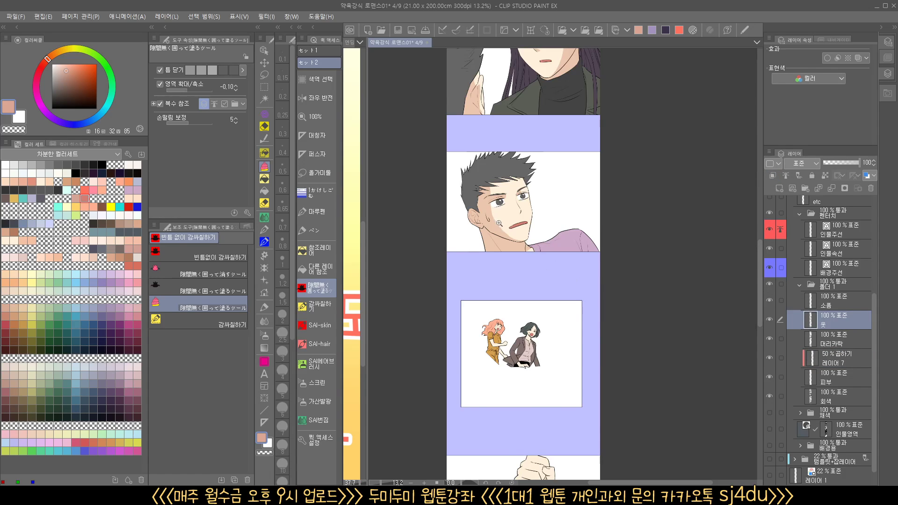
drag(513, 227, 538, 227)
click(845, 360)
drag(564, 268, 573, 302)
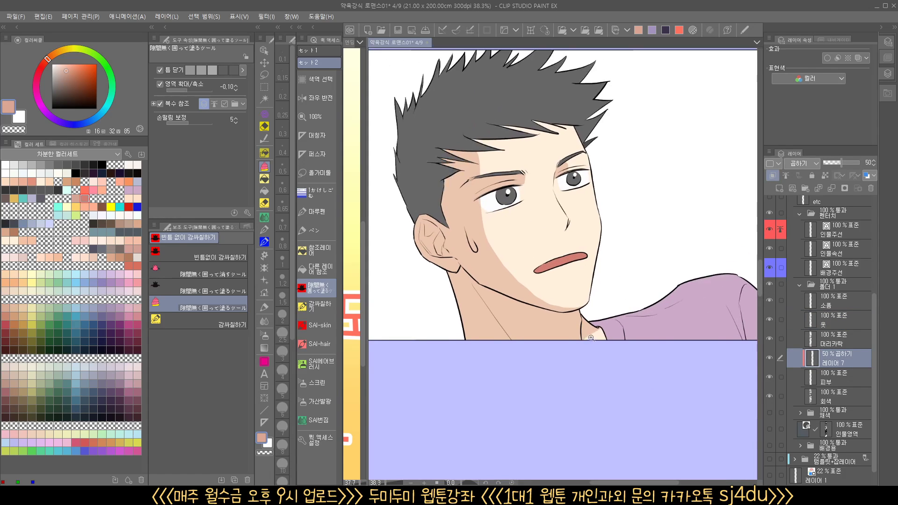
drag(592, 333, 601, 333)
key(c)
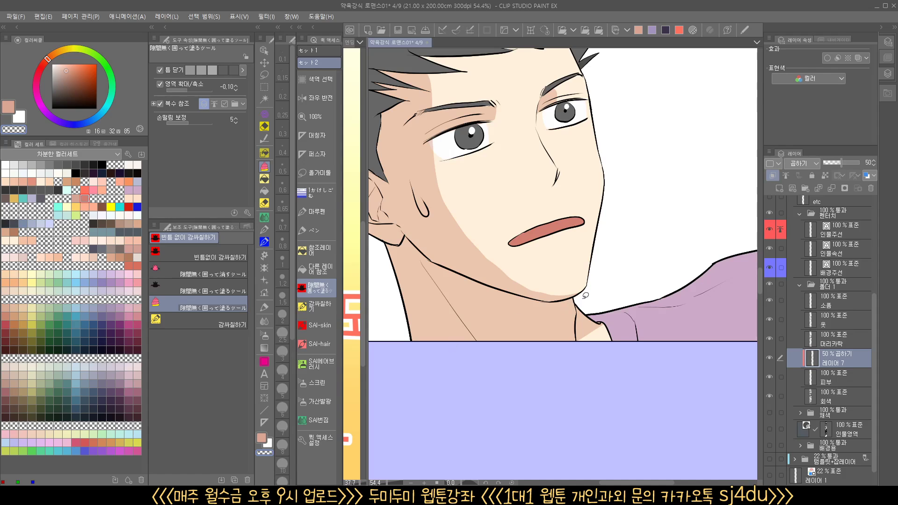
mouse_move(645, 267)
mouse_down()
mouse_move(603, 314)
mouse_move(599, 299)
mouse_up()
mouse_move(601, 277)
mouse_down()
mouse_move(588, 361)
mouse_move(589, 339)
mouse_up()
click(266, 437)
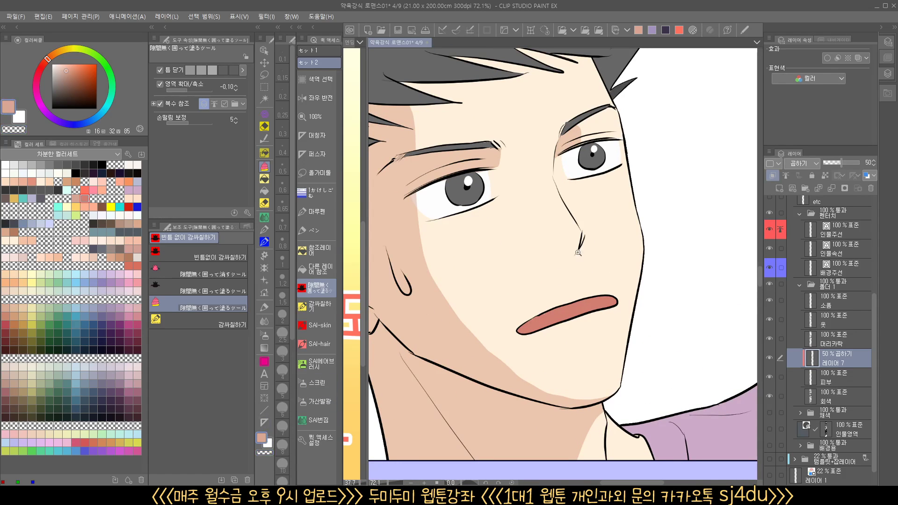
Enclose-fill shadows under the spiky-haired man's nose and along his forehead below the hairline
mouse_move(580, 256)
mouse_down()
mouse_move(581, 225)
mouse_move(591, 220)
mouse_move(578, 247)
mouse_up()
mouse_move(577, 184)
mouse_down()
mouse_move(579, 269)
mouse_move(603, 308)
mouse_move(630, 320)
mouse_up()
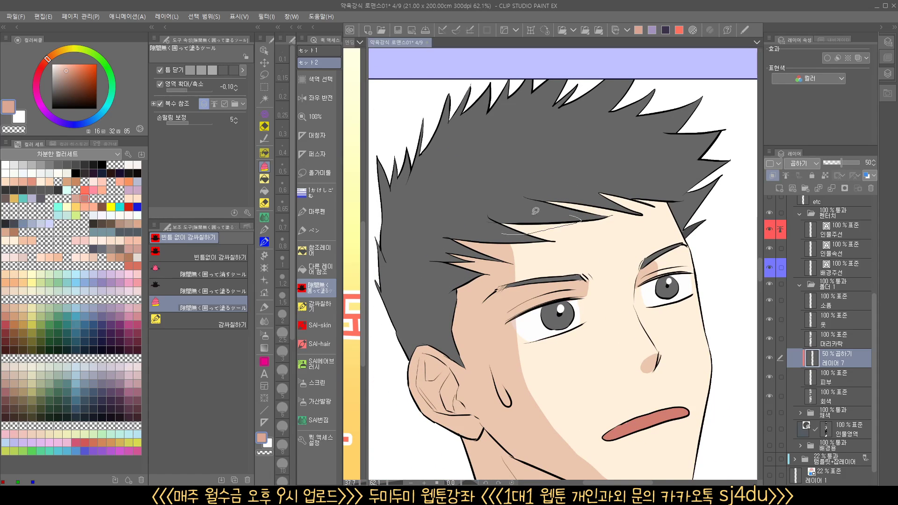
drag(552, 205, 551, 196)
drag(632, 227, 625, 248)
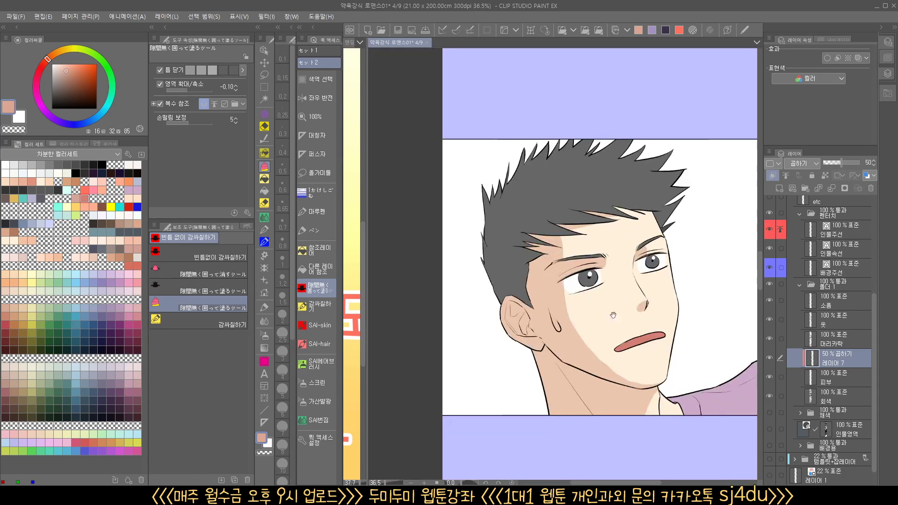
Enclose-fill a shadow over the pink-haired woman's lowered arm in the small panel with the two women
drag(613, 315, 611, 344)
mouse_move(595, 444)
mouse_down()
mouse_move(545, 201)
mouse_move(580, 197)
mouse_move(557, 139)
mouse_up()
mouse_move(669, 347)
mouse_down()
mouse_move(575, 308)
mouse_move(521, 302)
mouse_move(546, 293)
mouse_up()
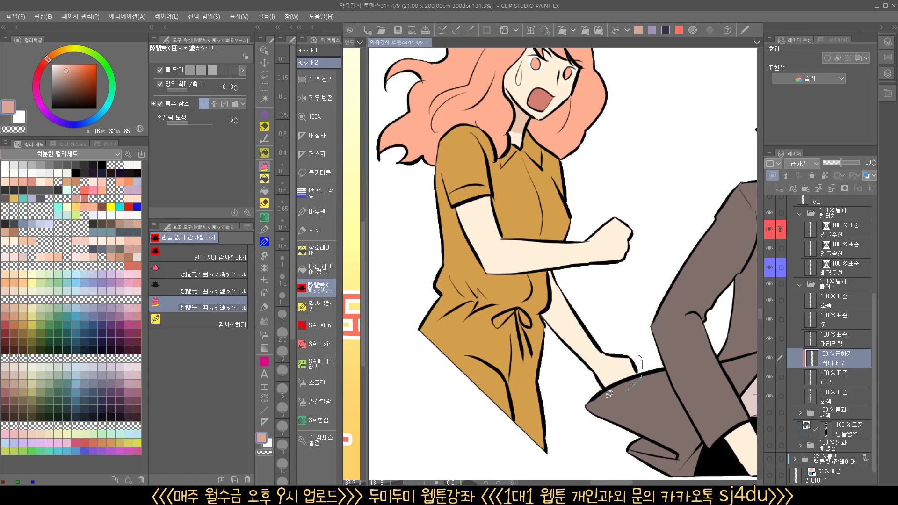
mouse_move(609, 394)
mouse_down()
mouse_move(538, 313)
mouse_move(574, 271)
mouse_move(652, 294)
mouse_up()
mouse_move(612, 243)
mouse_down()
mouse_move(493, 276)
mouse_move(624, 270)
mouse_up()
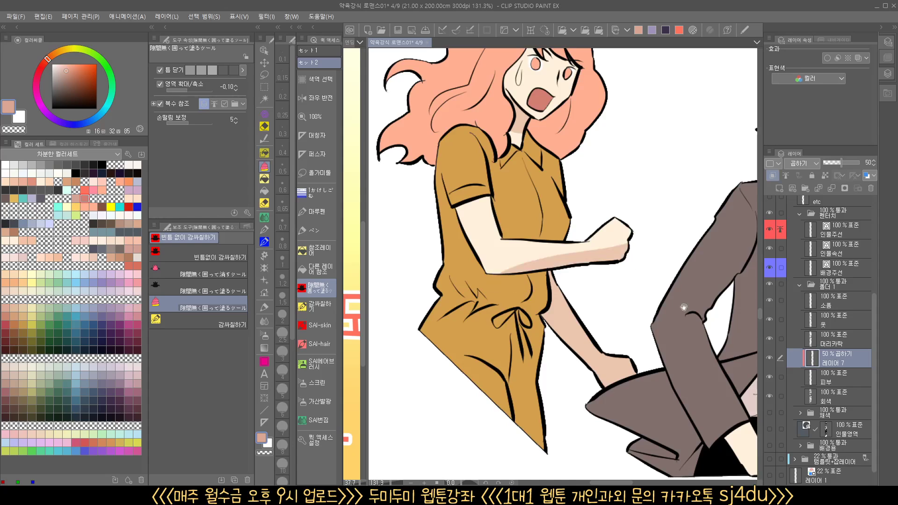
drag(683, 307, 644, 309)
key(ctrl+z)
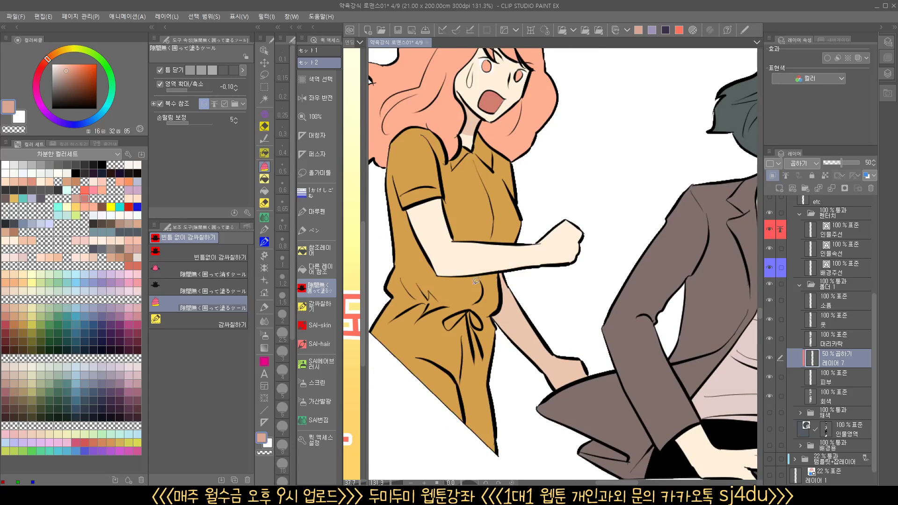
mouse_move(484, 283)
mouse_down()
mouse_move(602, 268)
mouse_move(600, 292)
mouse_up()
drag(694, 368, 672, 373)
key(ctrl+z)
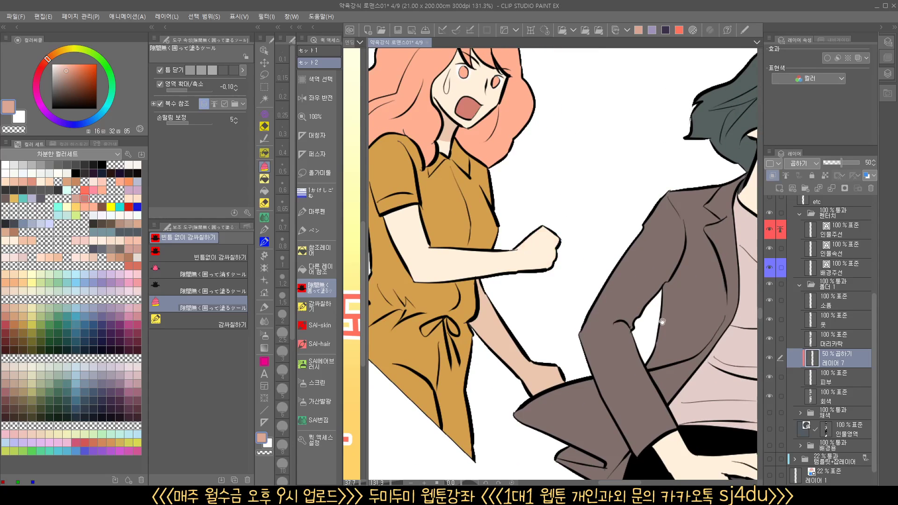
Enclose-fill a shadow on the dark-haired woman's neck below her jaw
drag(662, 322, 490, 351)
drag(594, 177, 640, 210)
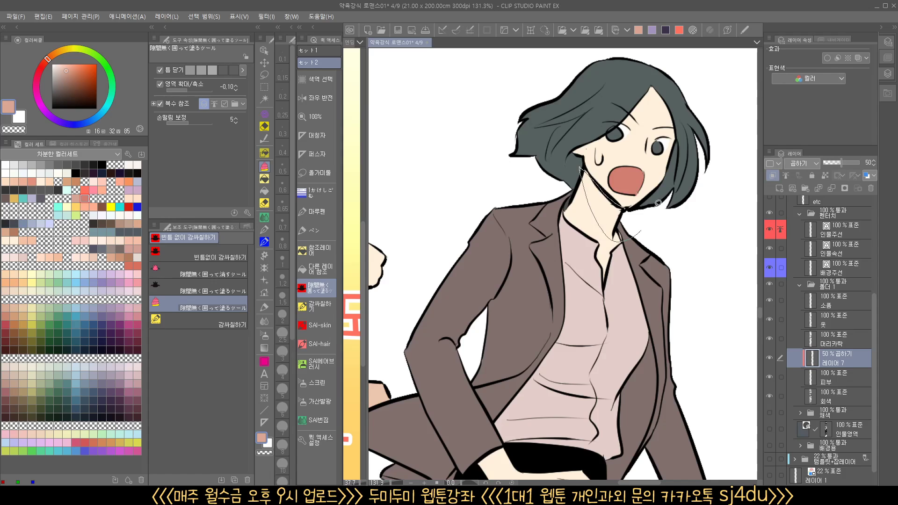
drag(657, 414, 661, 210)
Enclose-fill shadows along the underside of the sleeved forearm and the inner edge of the gripped forearm in the hand-grip panel
drag(585, 297, 565, 315)
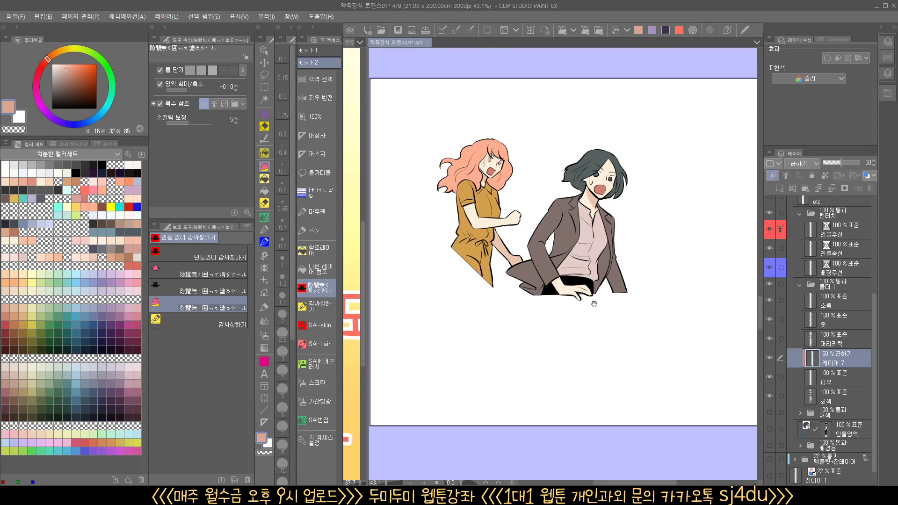
drag(576, 358, 587, 131)
drag(611, 371, 632, 365)
mouse_move(622, 376)
mouse_down()
mouse_move(600, 377)
mouse_move(617, 356)
mouse_up()
mouse_move(543, 328)
mouse_down()
mouse_move(582, 306)
mouse_move(607, 271)
mouse_move(643, 338)
mouse_move(668, 410)
mouse_up()
mouse_move(700, 383)
mouse_down()
mouse_move(648, 388)
mouse_move(573, 255)
mouse_move(580, 327)
mouse_move(635, 416)
mouse_up()
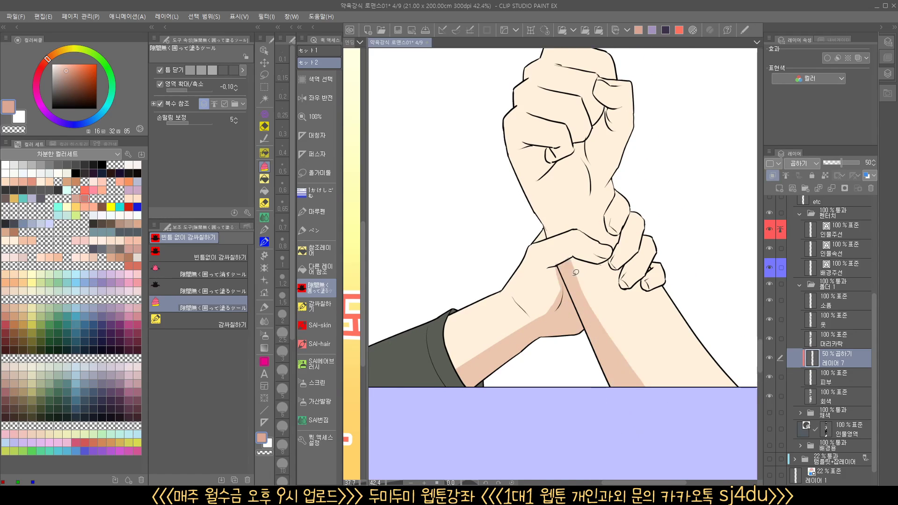
Enclose-fill shadows along the underside of the gripping thumb, at its base and on the wrist just beneath it
scroll(561, 267, up, 3)
drag(553, 266, 587, 304)
drag(563, 237, 571, 294)
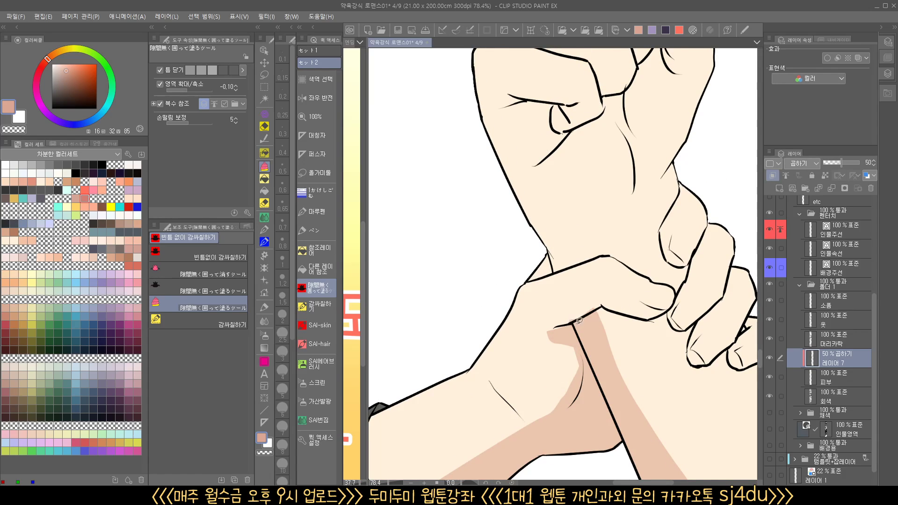
mouse_move(571, 305)
mouse_down()
mouse_move(644, 303)
mouse_move(674, 321)
mouse_move(554, 327)
mouse_up()
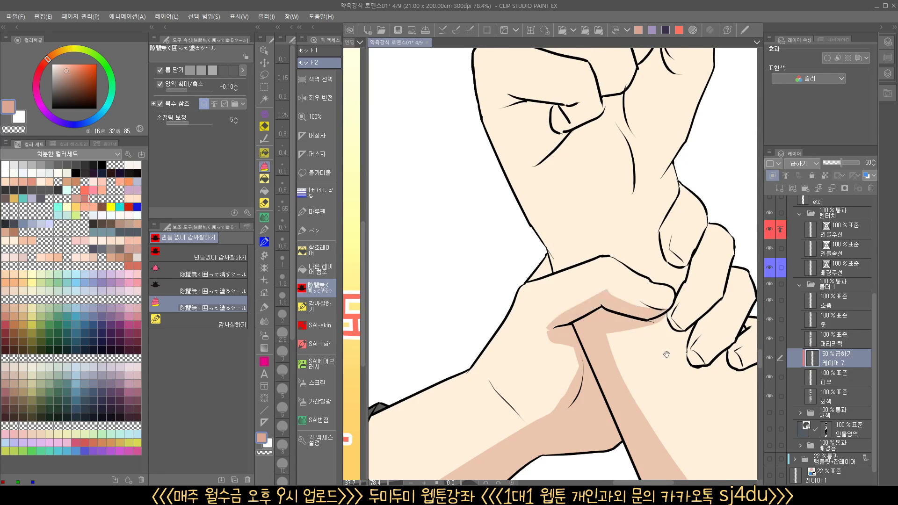
Enclose-fill shadows on the gripping hand's fingertips and a cast shadow beneath the fingers on the gripped forearm
drag(666, 354, 556, 315)
mouse_move(538, 260)
mouse_down()
mouse_move(566, 268)
mouse_move(550, 260)
mouse_up()
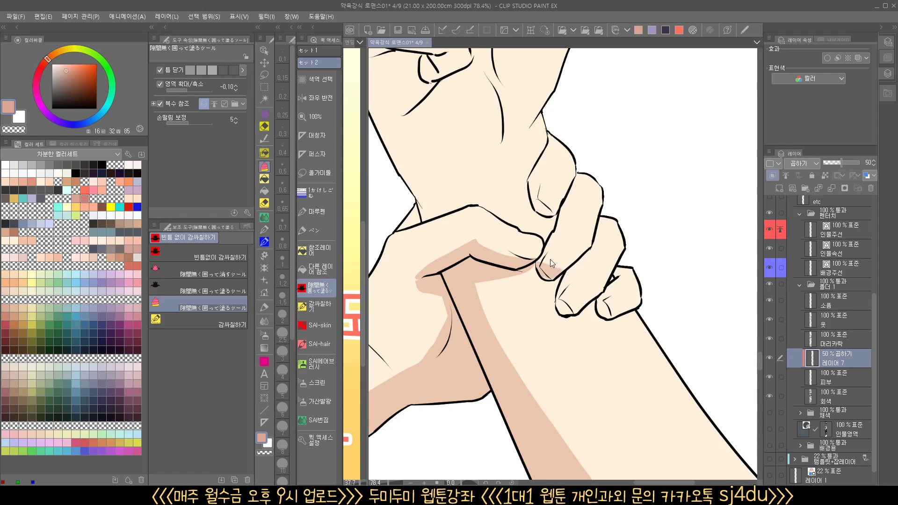
mouse_move(614, 301)
mouse_down()
mouse_move(642, 308)
mouse_move(644, 325)
mouse_move(584, 333)
mouse_move(514, 263)
mouse_up()
mouse_move(571, 209)
mouse_down()
mouse_move(570, 281)
mouse_move(562, 284)
mouse_move(570, 265)
mouse_move(543, 258)
mouse_up()
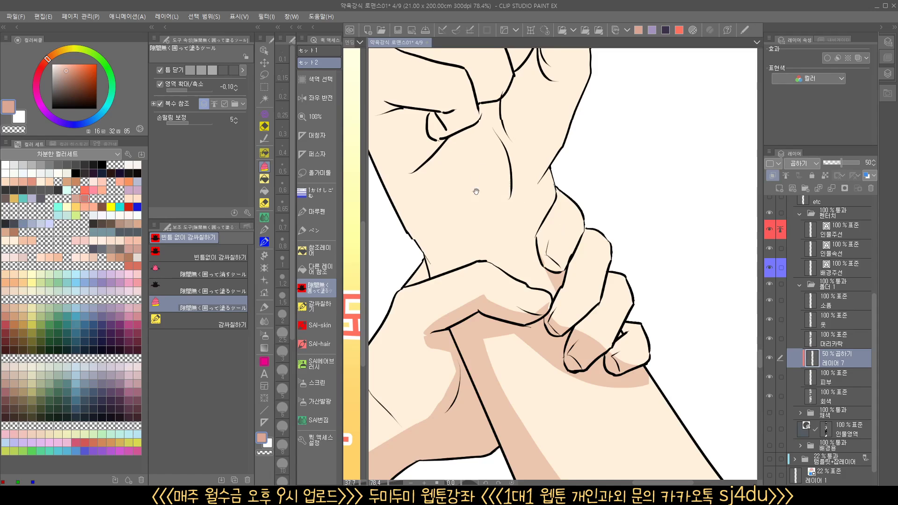
Enclose-fill shadows between the raised fist's curled fingers, around its thumb and at the top of its palm
drag(475, 191, 530, 337)
mouse_move(445, 248)
mouse_down()
mouse_move(488, 312)
mouse_move(564, 272)
mouse_move(607, 190)
mouse_move(576, 148)
mouse_move(564, 151)
mouse_move(509, 216)
mouse_move(444, 248)
mouse_up()
drag(520, 214, 559, 280)
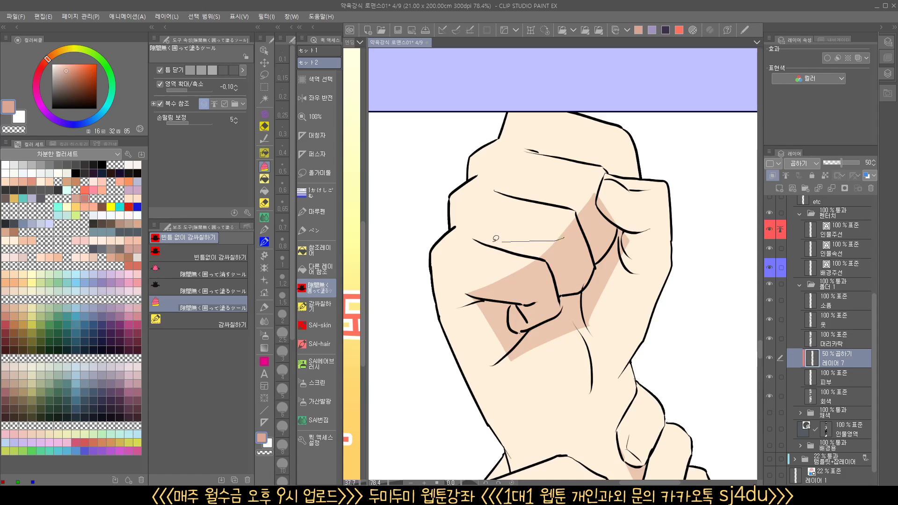
drag(495, 238, 564, 259)
mouse_move(594, 200)
mouse_down()
mouse_move(523, 192)
mouse_move(570, 206)
mouse_up()
mouse_move(609, 185)
mouse_down()
mouse_move(600, 190)
mouse_move(621, 165)
mouse_move(606, 178)
mouse_move(634, 239)
mouse_move(612, 232)
mouse_move(659, 228)
mouse_move(625, 245)
mouse_move(640, 278)
mouse_move(611, 262)
mouse_up()
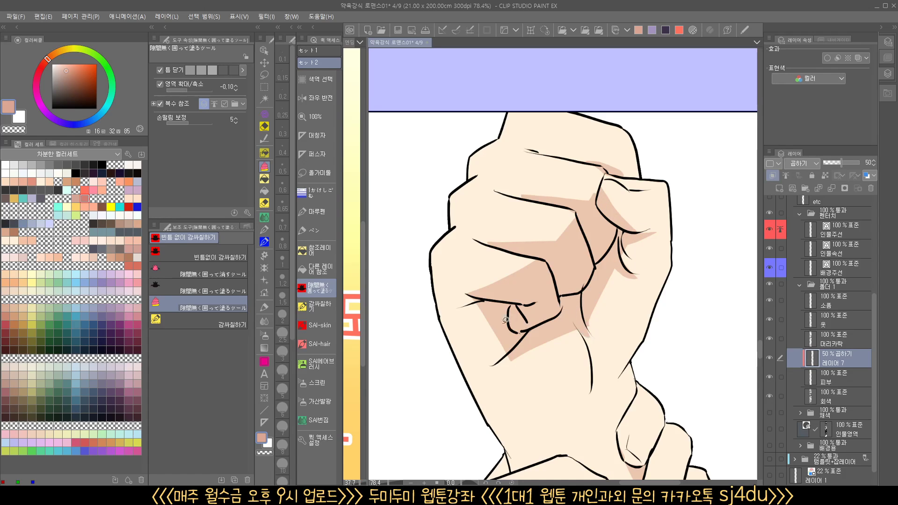
Trim the fist's curled-finger shadow with transparent color and soften the palm shadow's lower edge with the SAI blend brush at size 3.85
click(265, 453)
mouse_move(535, 257)
mouse_down()
mouse_move(523, 289)
mouse_move(515, 251)
mouse_up()
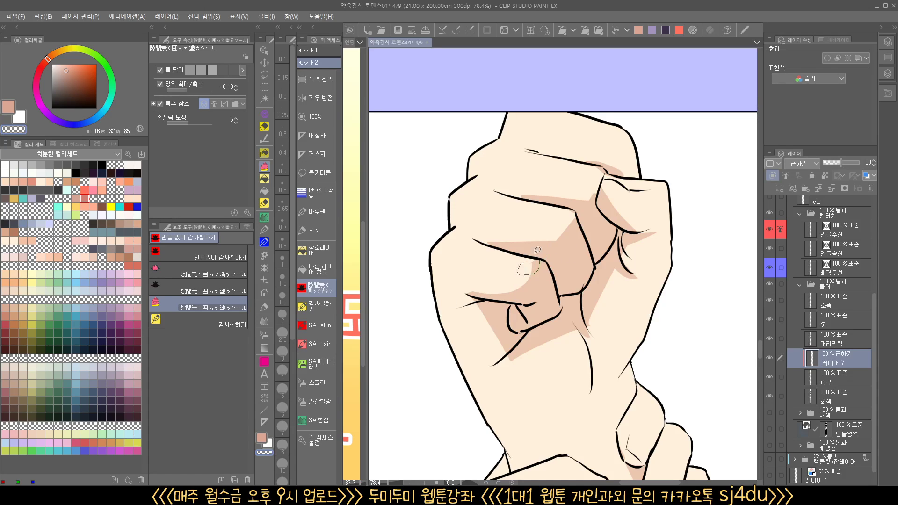
click(318, 420)
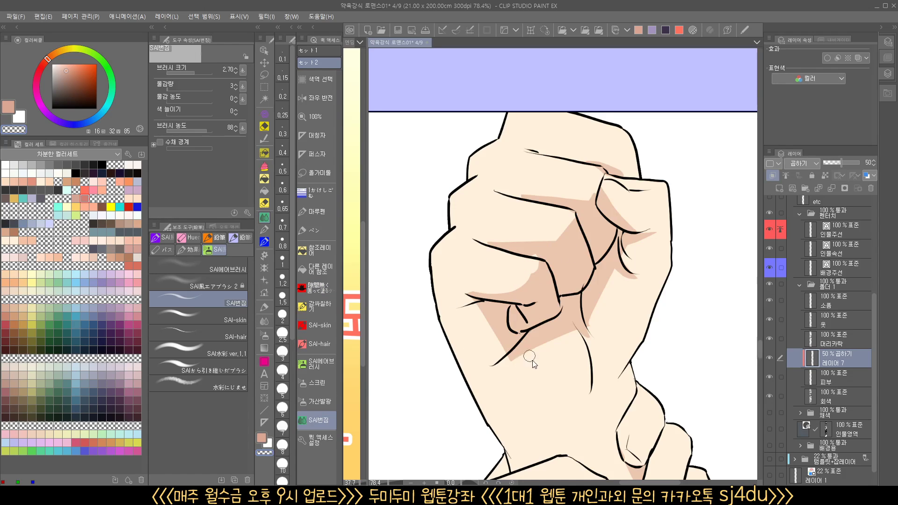
key(])
key(])
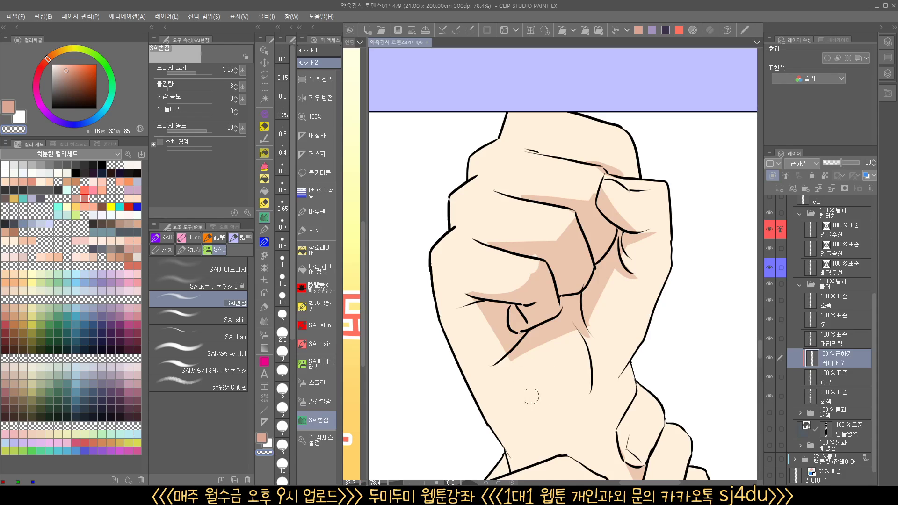
mouse_move(566, 343)
mouse_down()
mouse_move(545, 342)
mouse_move(497, 372)
mouse_move(563, 340)
mouse_move(503, 360)
mouse_up()
drag(591, 334, 552, 334)
Clear the shadows from the gripping hand's fingertips using the refer-other-layers fill with transparent color
drag(599, 437, 543, 202)
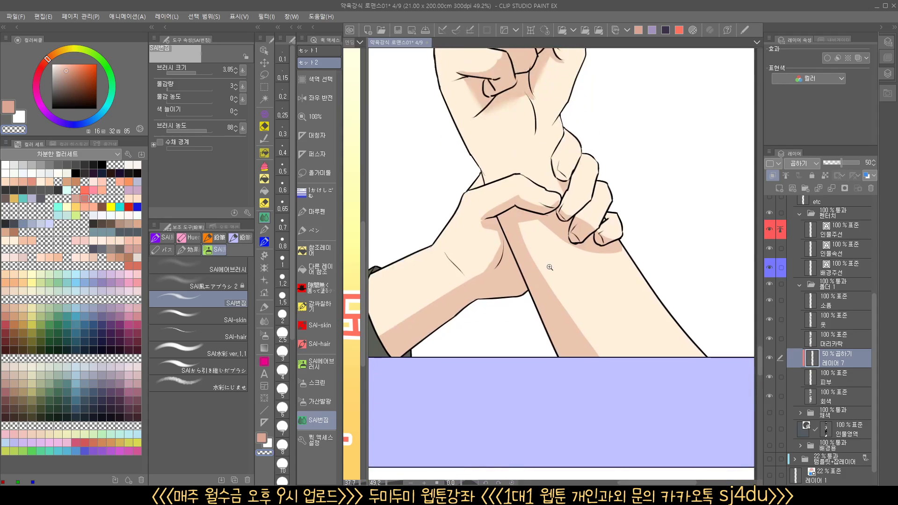
drag(550, 267, 578, 317)
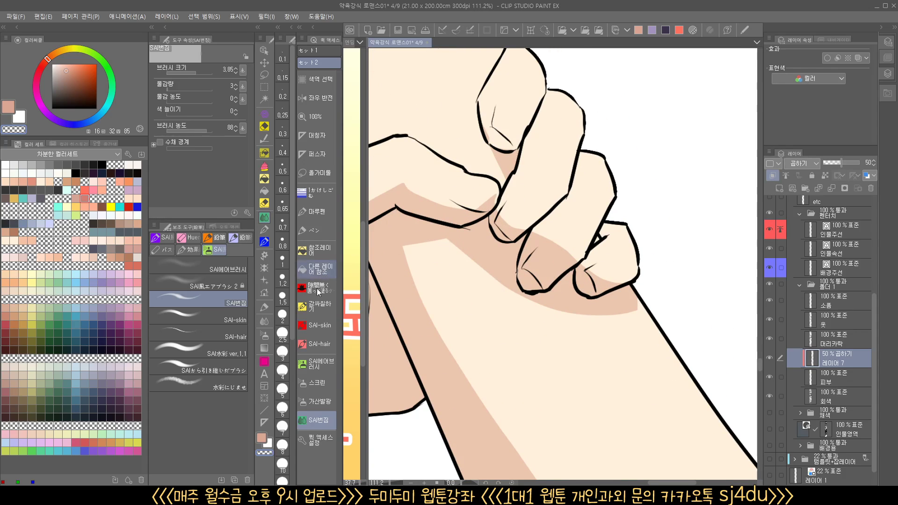
click(316, 273)
click(514, 224)
click(546, 265)
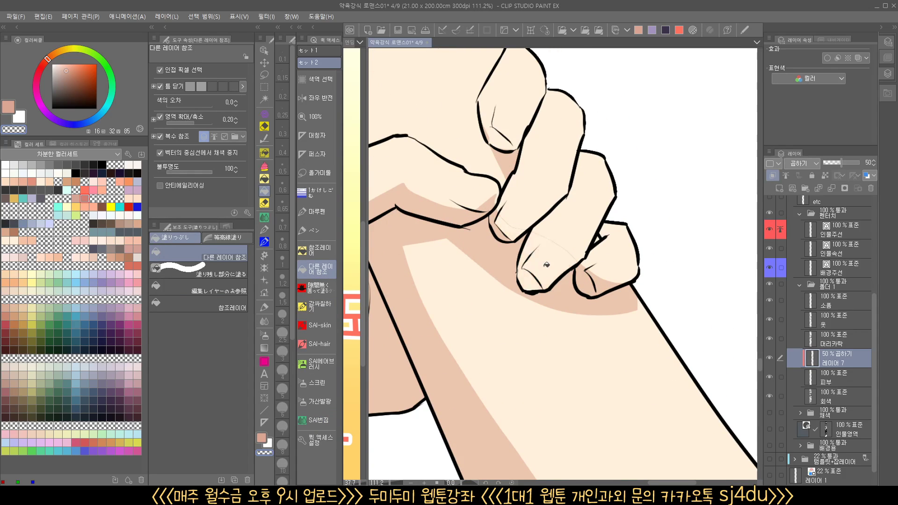
click(586, 277)
click(606, 283)
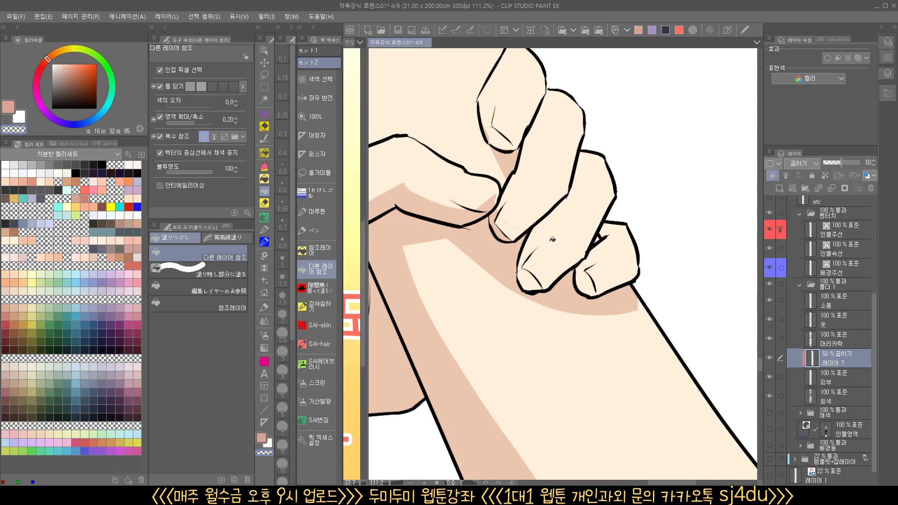
click(504, 227)
Undo a transparent enclose-fill on the sleeved forearm, restore the shadow color and enclose-fill a shadow near the cuff
drag(615, 266, 605, 338)
drag(605, 338, 603, 357)
scroll(487, 347, up, 4)
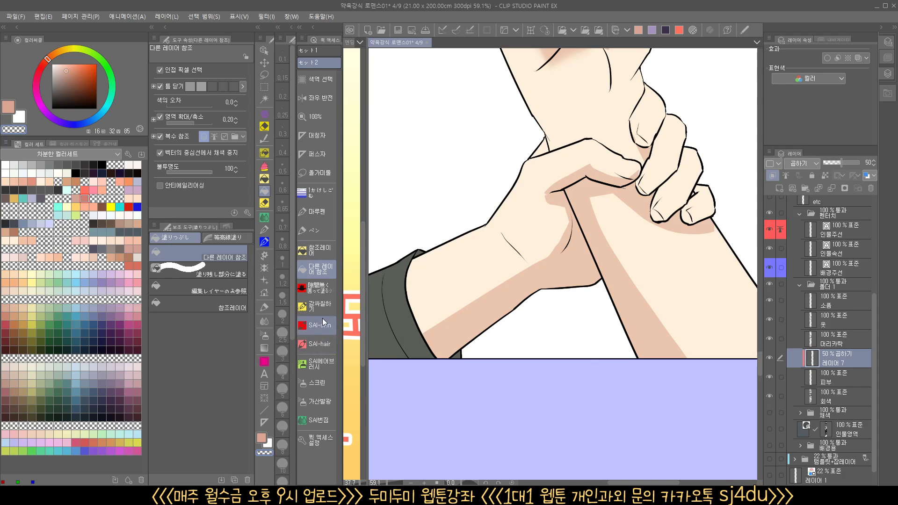
click(322, 290)
mouse_move(441, 335)
mouse_down()
mouse_move(516, 333)
mouse_move(503, 317)
mouse_move(510, 362)
mouse_move(520, 339)
mouse_up()
drag(605, 321, 596, 327)
key(ctrl+z)
click(261, 438)
mouse_move(512, 336)
mouse_down()
mouse_move(490, 323)
mouse_move(496, 334)
mouse_up()
Enclose-fill one more small shadow in the hand-grip panel and soften it with the SAI blend brush
scroll(603, 264, up, 3)
mouse_move(542, 201)
mouse_down()
mouse_move(581, 225)
mouse_move(544, 202)
mouse_up()
drag(573, 263, 538, 288)
key(ctrl+z)
mouse_move(512, 241)
mouse_down()
mouse_move(524, 208)
mouse_move(518, 216)
mouse_up()
click(318, 420)
mouse_move(520, 265)
mouse_down()
mouse_move(525, 214)
mouse_move(525, 223)
mouse_up()
drag(584, 241, 529, 244)
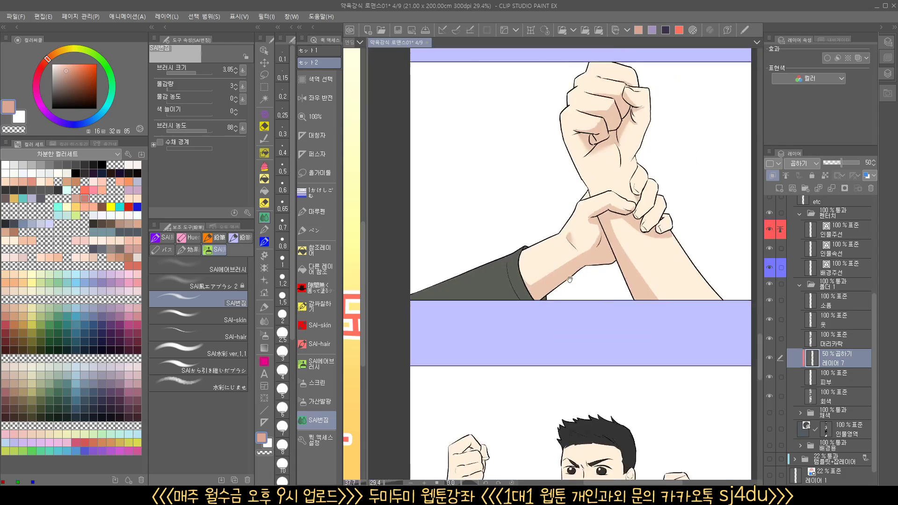
Examine the skin shadows across all panels of the strip, from the hand grip up to the earlier panels
mouse_move(604, 257)
mouse_down()
mouse_move(557, 324)
mouse_move(590, 321)
mouse_move(534, 338)
mouse_move(519, 366)
mouse_up()
click(557, 323)
mouse_move(640, 248)
mouse_down()
mouse_move(657, 248)
mouse_move(578, 285)
mouse_up()
mouse_move(626, 310)
mouse_down()
mouse_move(681, 326)
mouse_move(626, 327)
mouse_move(568, 360)
mouse_move(581, 386)
mouse_move(575, 396)
mouse_up()
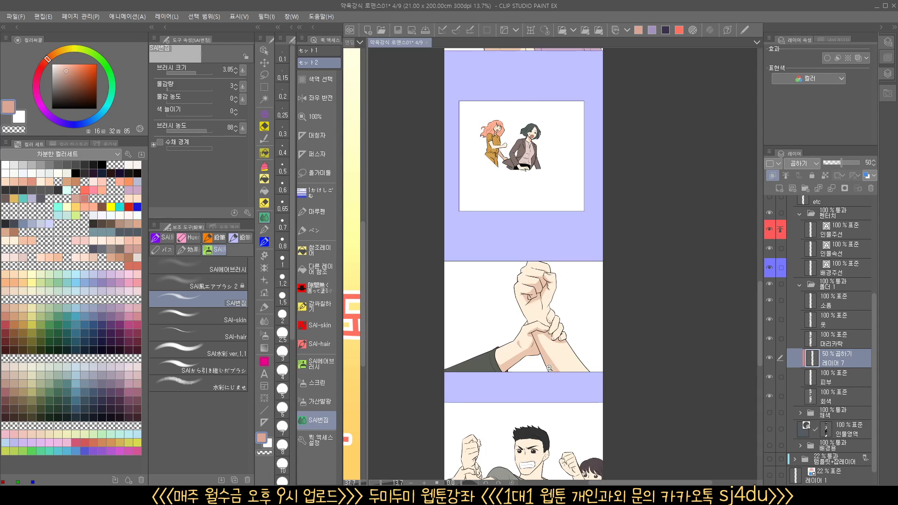
scroll(524, 326, down, 4)
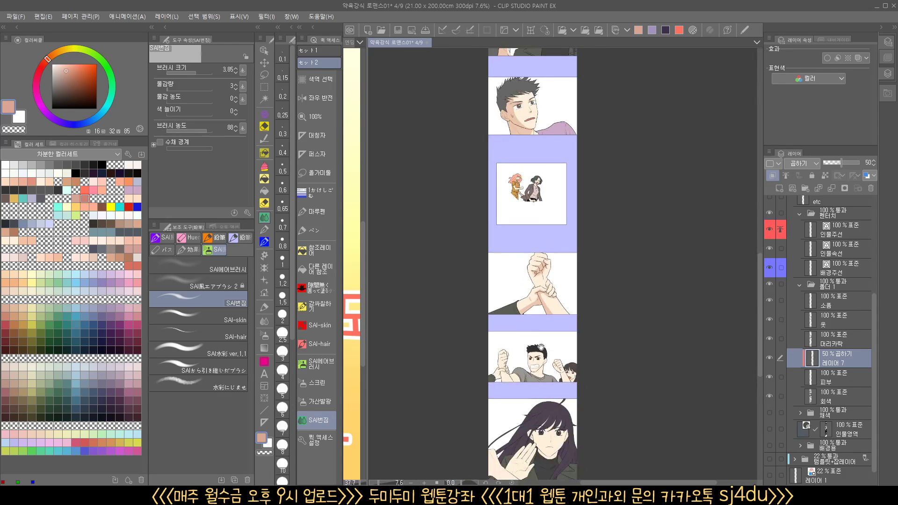
drag(554, 210, 538, 398)
scroll(510, 276, up, 4)
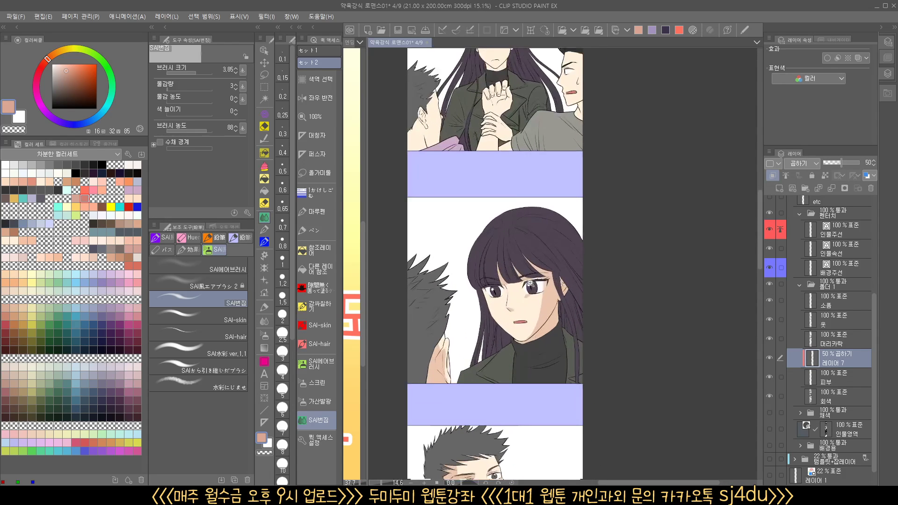
mouse_move(529, 132)
mouse_down()
mouse_move(560, 414)
mouse_move(534, 150)
mouse_up()
scroll(556, 402, down, 3)
mouse_move(539, 358)
mouse_down()
mouse_move(540, 299)
mouse_move(534, 408)
mouse_up()
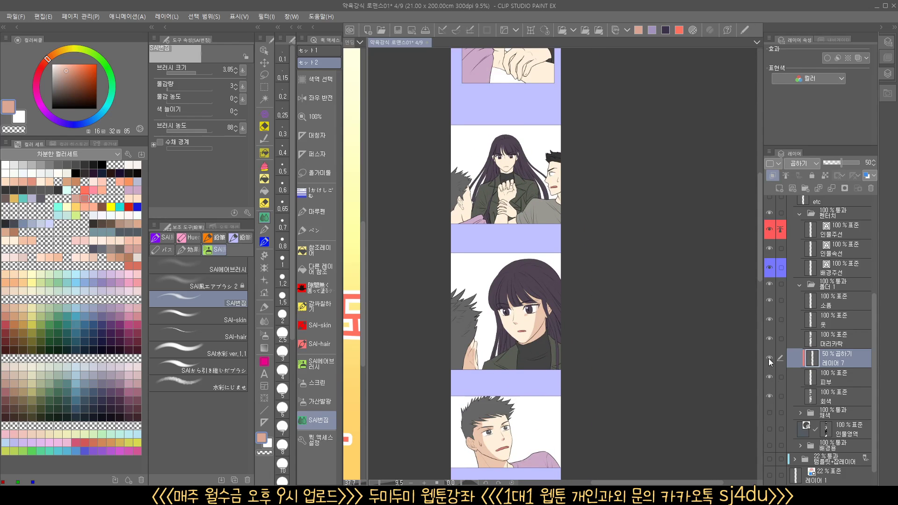
Hide the 50% Multiply shadow layer and compare the panels' flat base colors without skin shadows
click(770, 359)
drag(509, 207, 490, 221)
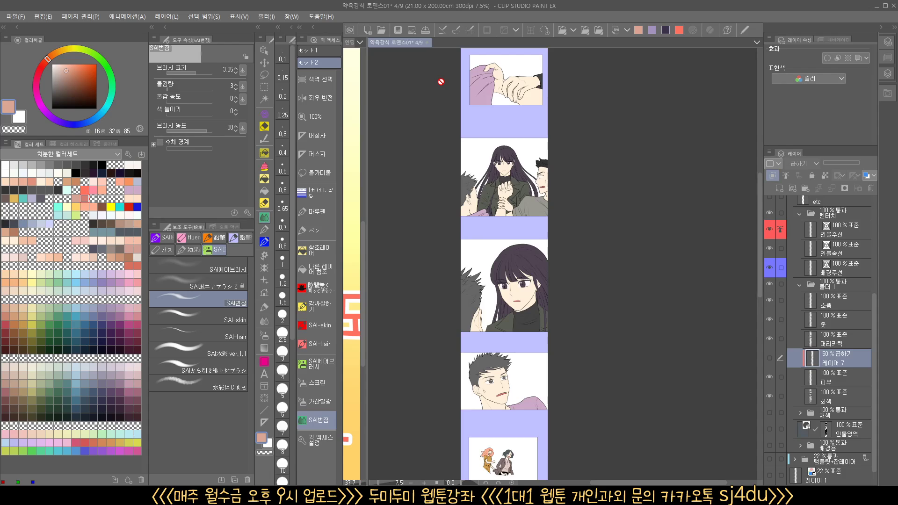
scroll(551, 258, down, 2)
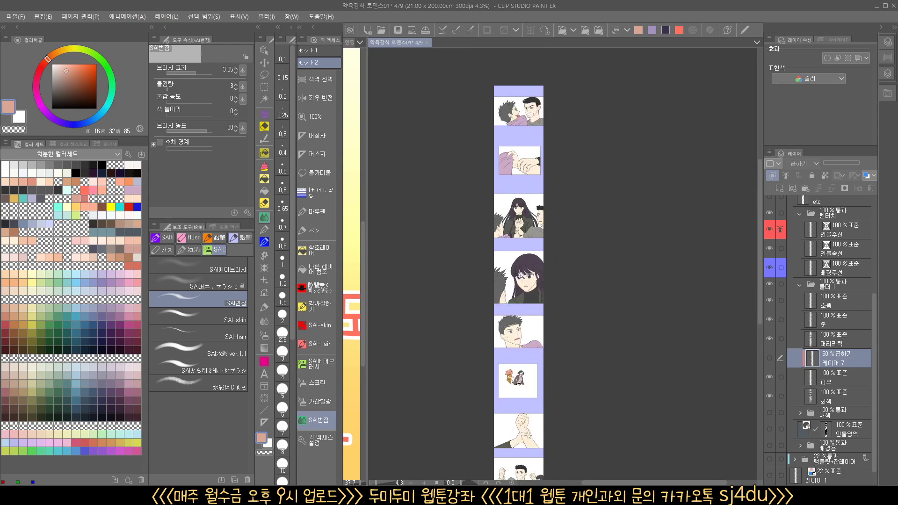
drag(550, 258, 476, 86)
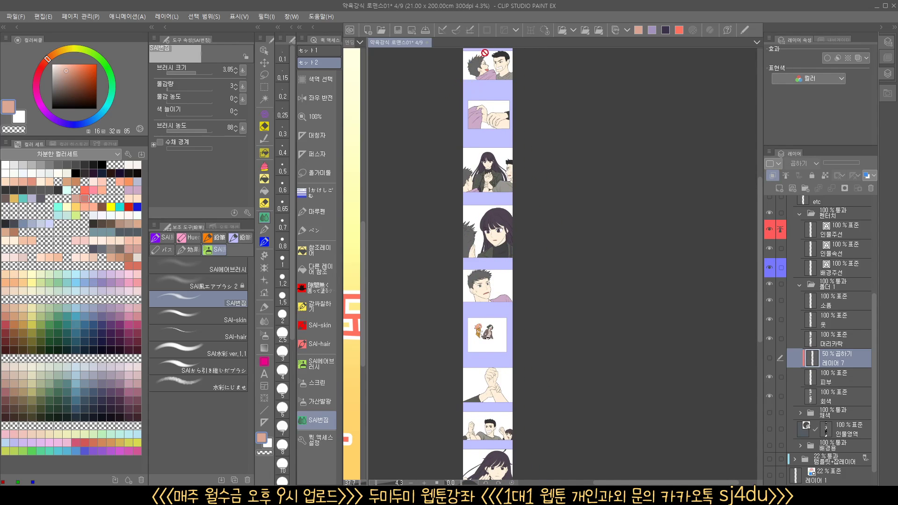
scroll(464, 140, down, 1)
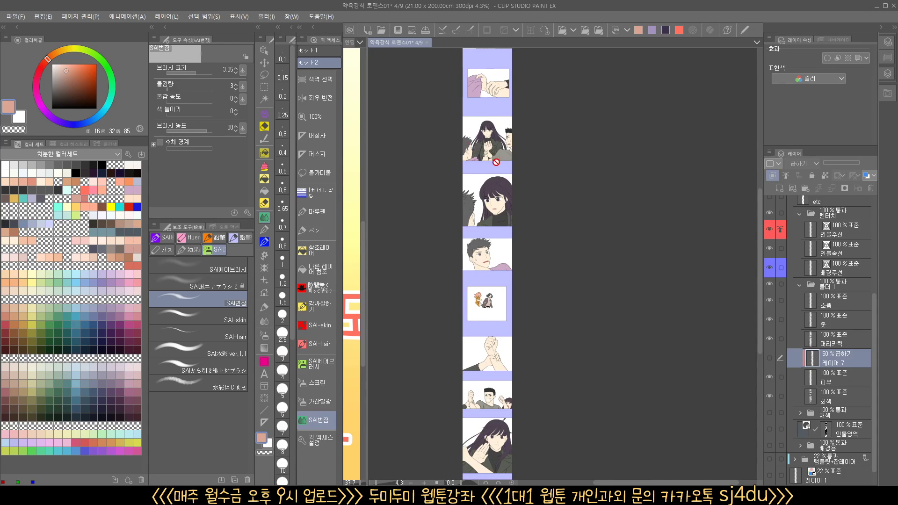
drag(499, 267, 499, 349)
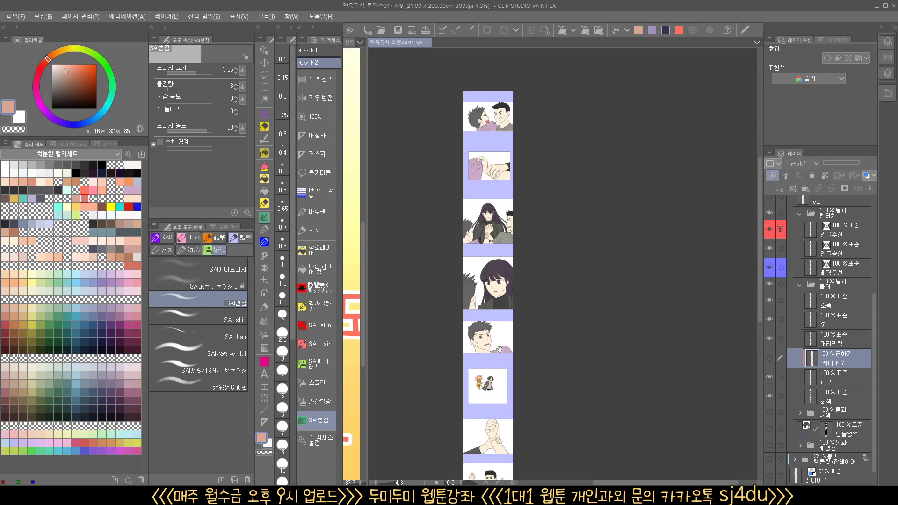
drag(499, 406, 514, 446)
drag(512, 159, 540, 177)
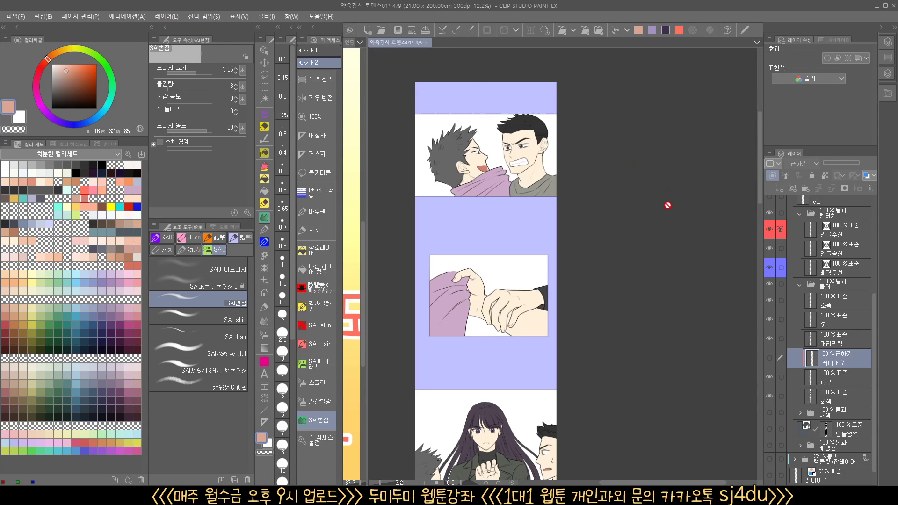
Select the 인물주선 line layer, hide the 인물속선 inner-line layer and inspect the two men in the first panel
click(844, 237)
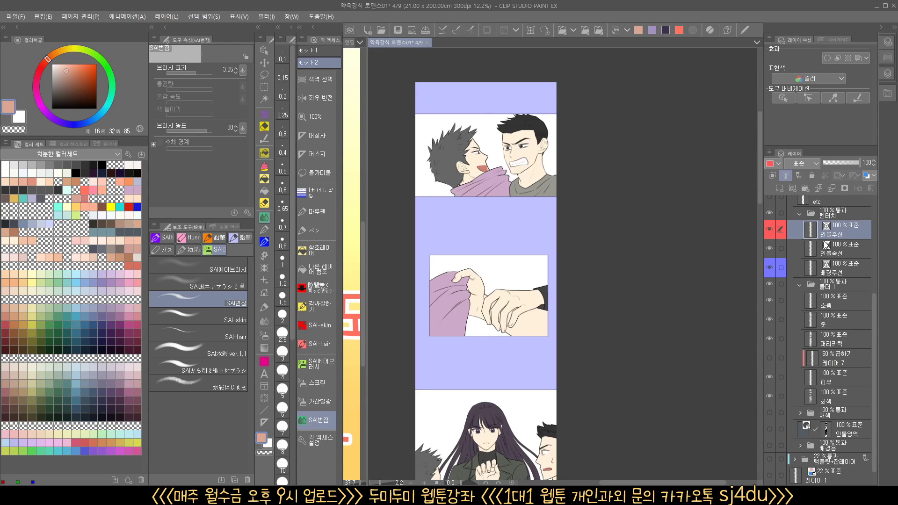
click(769, 247)
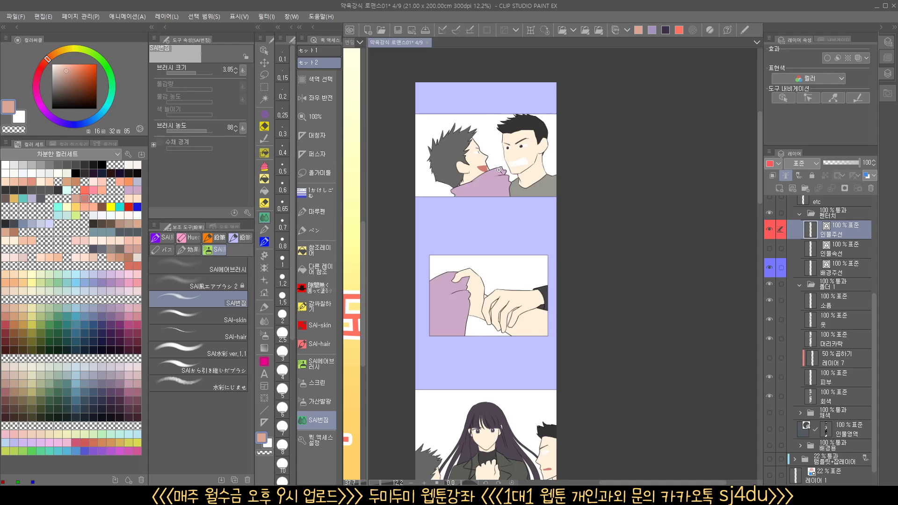
drag(500, 171, 561, 171)
drag(501, 188, 615, 259)
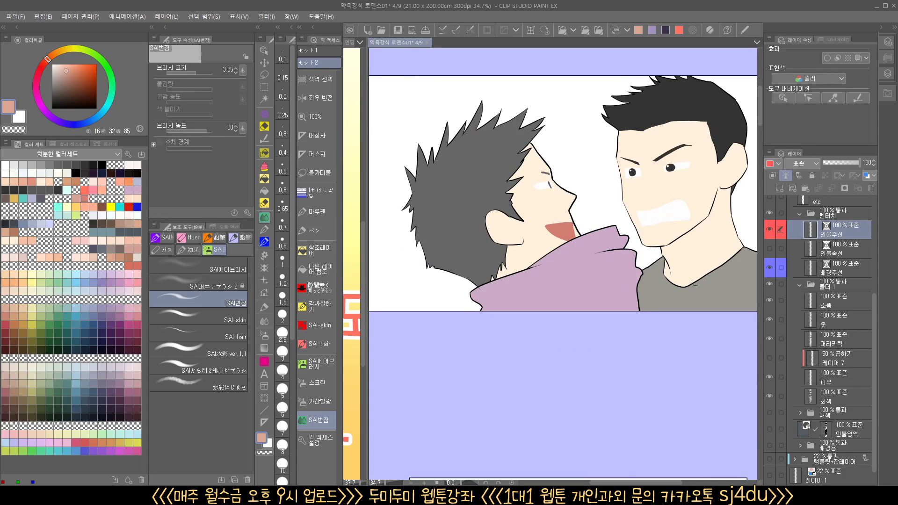
Show the 인물속선 inner-line layer again and inspect the inner detail lines from the hand-grip panel down to the long-haired woman
drag(604, 431, 595, 212)
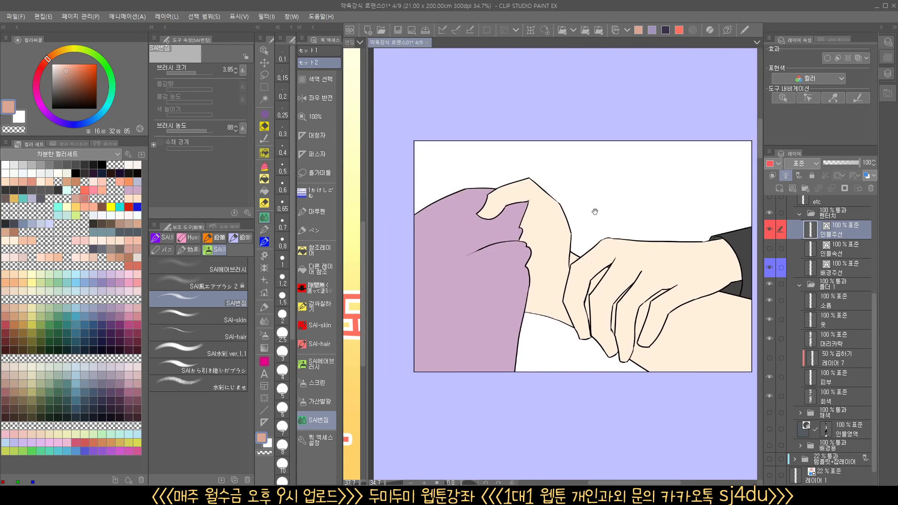
click(840, 248)
click(769, 249)
drag(557, 299, 505, 324)
drag(527, 371, 544, 232)
drag(574, 351, 583, 164)
drag(564, 286, 636, 312)
Toggle the 회색 base layer off and on to compare small gaps around the woman's hair and collar, and review the neighboring panels
click(839, 403)
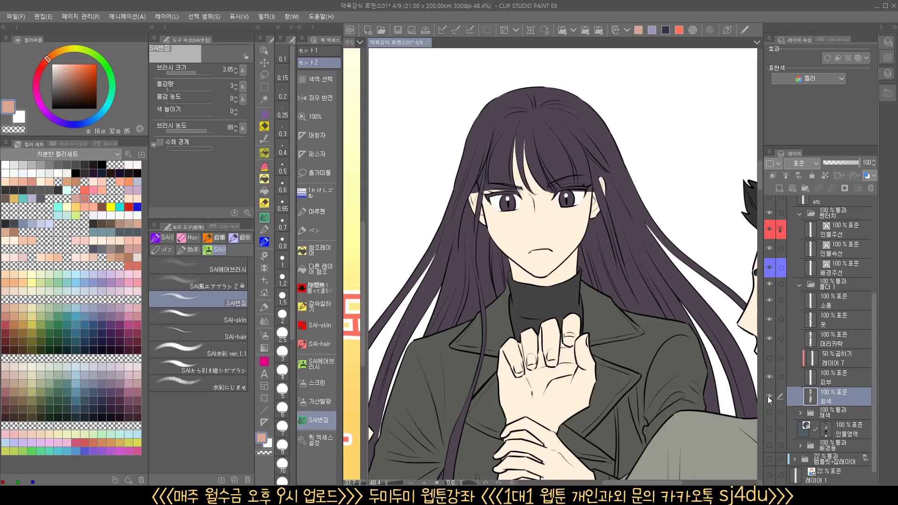
click(768, 397)
drag(495, 270, 569, 319)
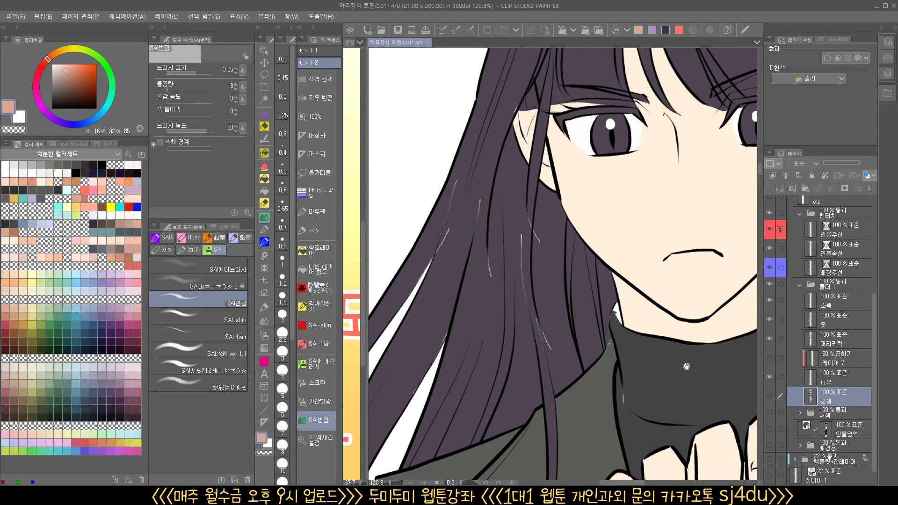
drag(686, 366, 639, 344)
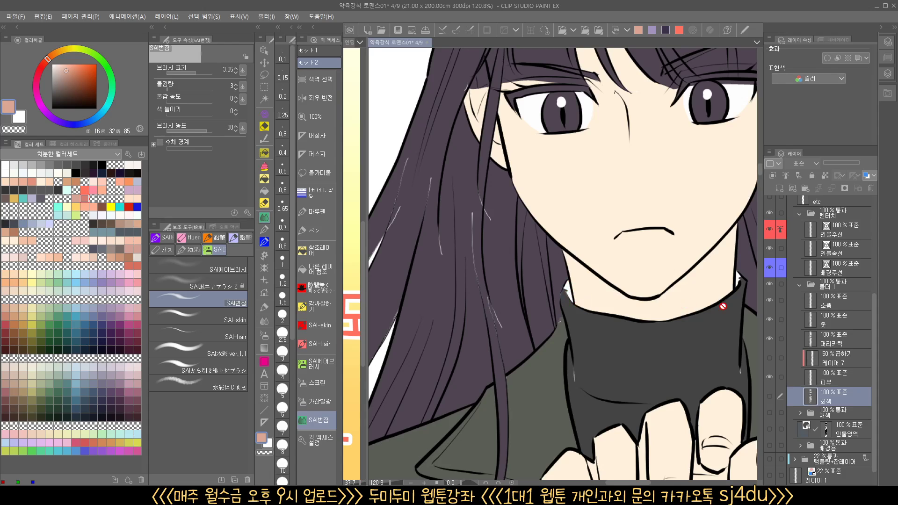
click(770, 397)
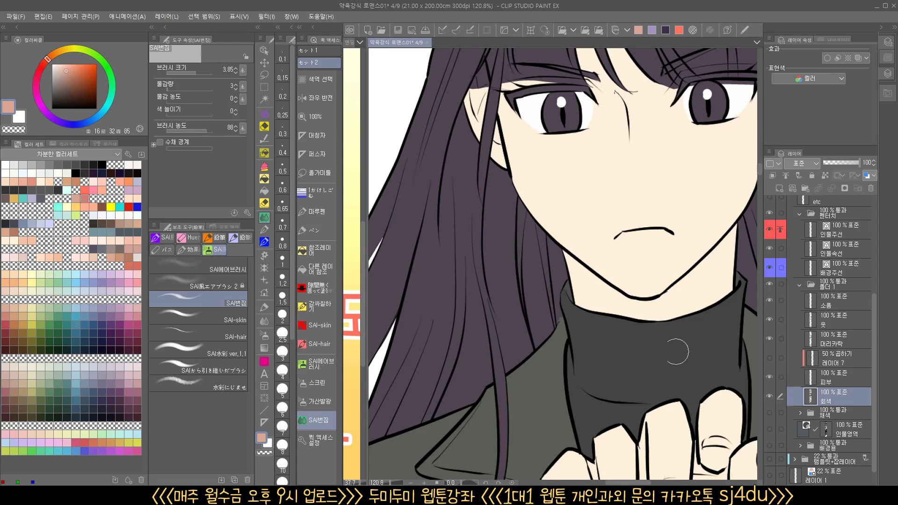
drag(589, 324, 561, 322)
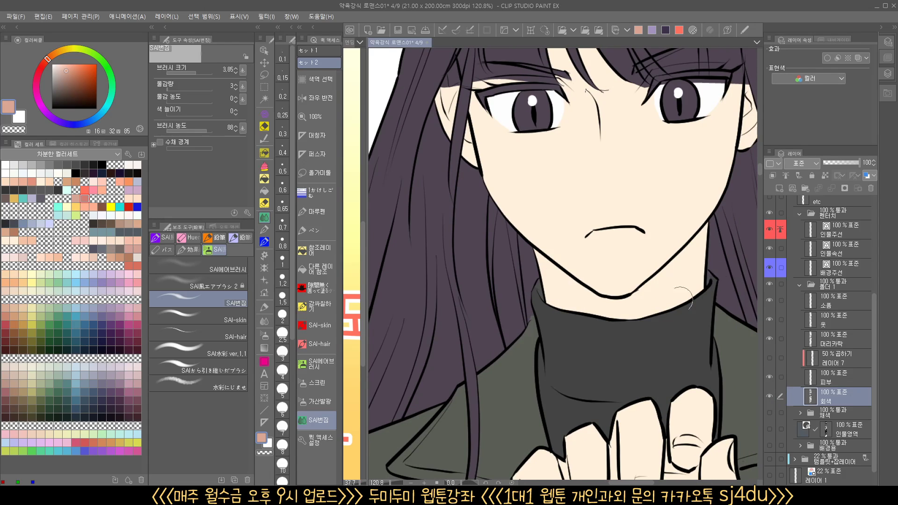
scroll(481, 245, down, 2)
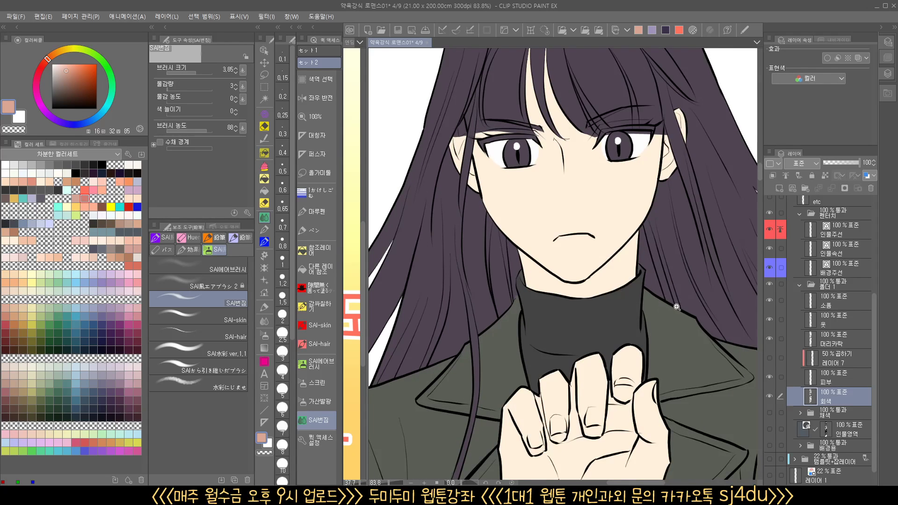
drag(682, 306, 638, 317)
drag(652, 347, 573, 304)
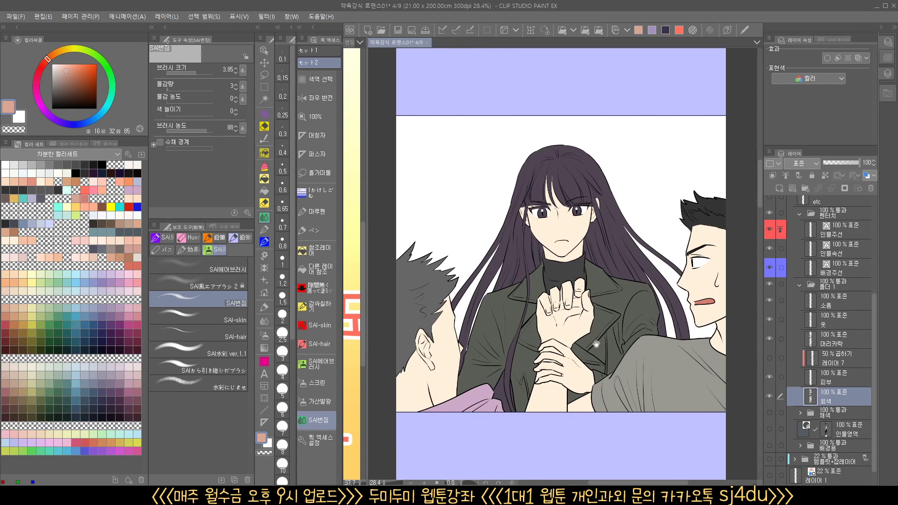
scroll(594, 343, down, 3)
drag(587, 363, 560, 297)
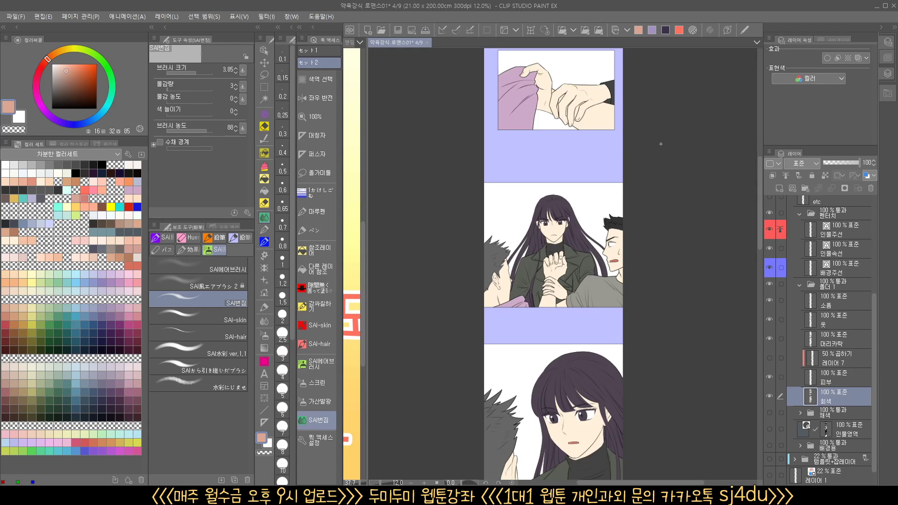
Close the webtoon strip and present the 엔딩 closing canvas with all palettes hidden
click(427, 43)
click(476, 181)
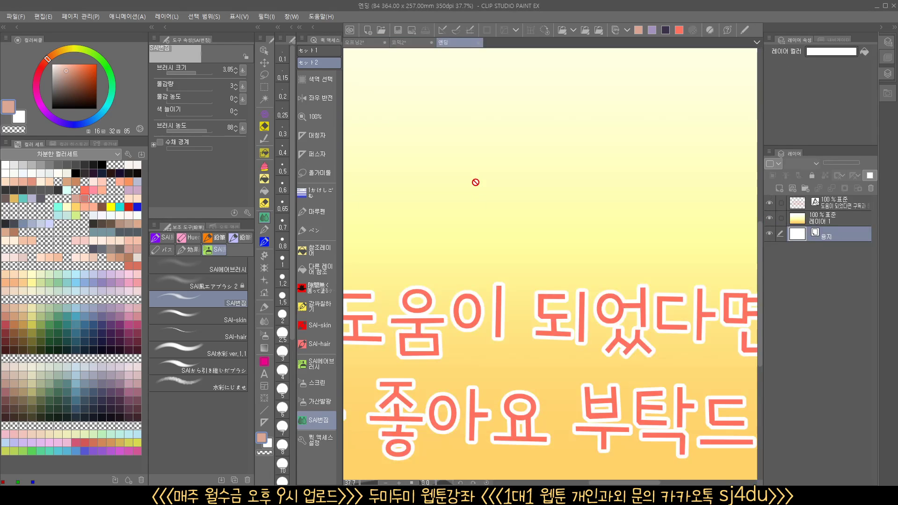
key(Tab)
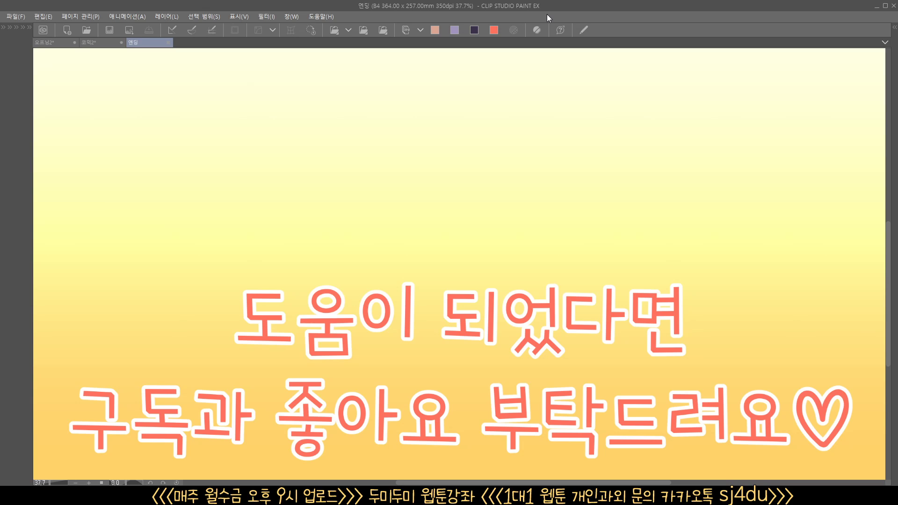
Switch to the blank area below item 7 on the 코믹2 notes canvas, restore the palettes and choose the 마루펜 pen
click(101, 42)
drag(464, 386, 481, 391)
drag(480, 401, 525, 140)
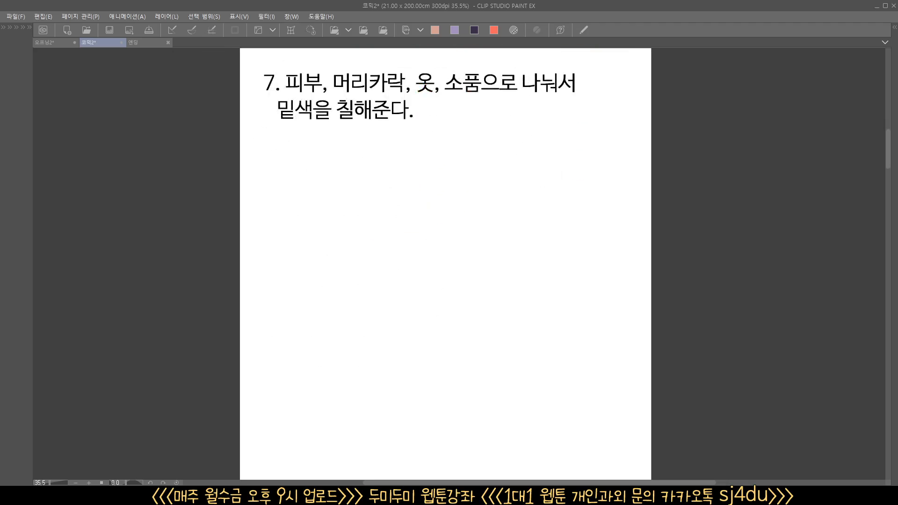
key(Tab)
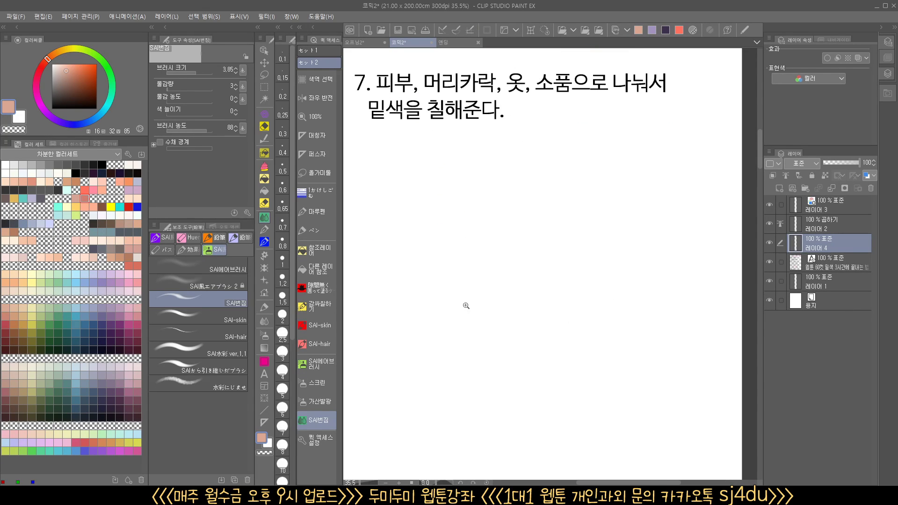
click(318, 211)
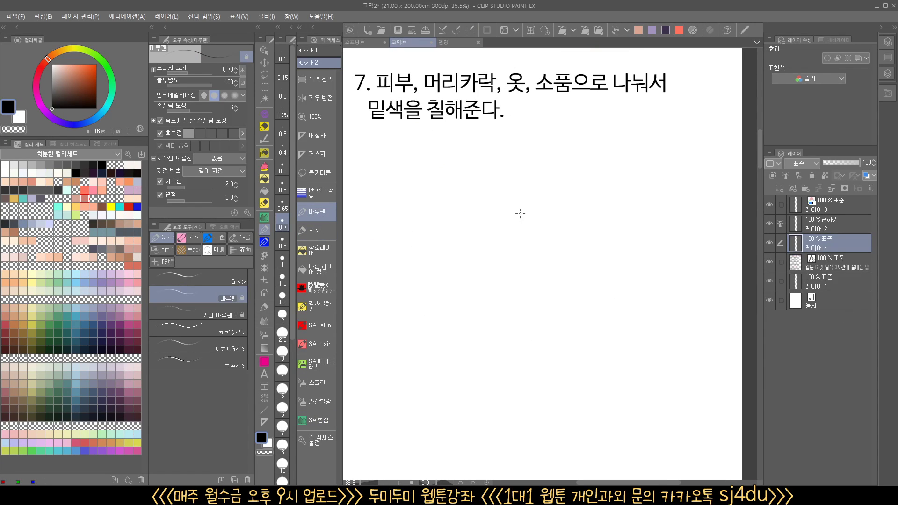
mouse_move(515, 216)
mouse_down()
mouse_move(482, 298)
mouse_move(481, 323)
mouse_move(485, 273)
mouse_move(501, 361)
mouse_move(514, 208)
mouse_up()
drag(501, 303, 520, 302)
key(ctrl+z)
key(ctrl+z)
key(ctrl+z)
key(ctrl+z)
key(ctrl+z)
key(ctrl+z)
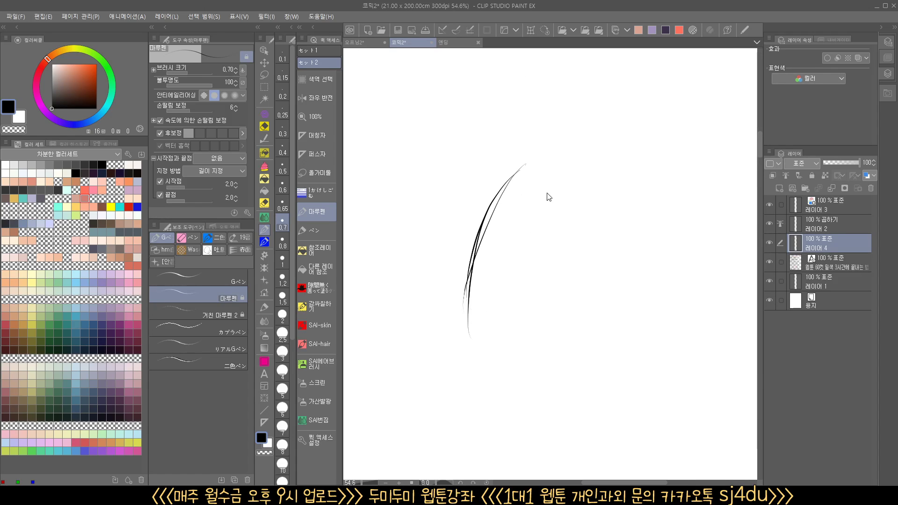
Draw a tall black arc bulging to the left on 레이어 4, thickening it with overlapping 마루펜 strokes
mouse_move(515, 173)
mouse_down()
mouse_move(495, 205)
mouse_move(505, 330)
mouse_up()
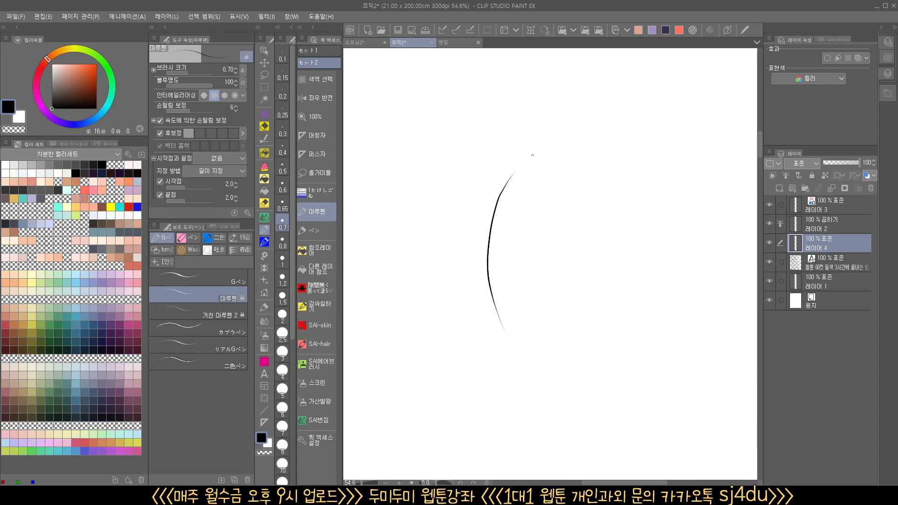
drag(530, 158, 489, 279)
drag(504, 190, 502, 318)
drag(489, 247, 499, 315)
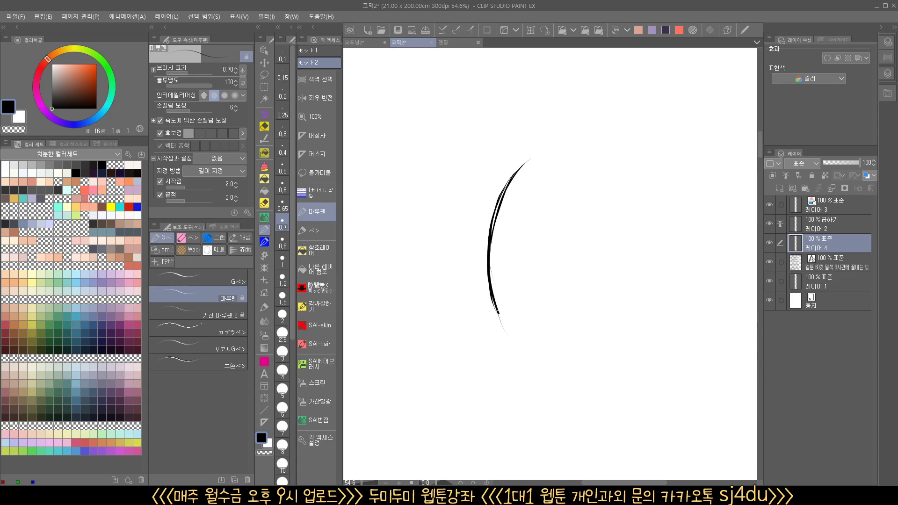
drag(489, 280, 513, 338)
drag(494, 303, 525, 360)
drag(486, 274, 529, 364)
mouse_move(529, 158)
mouse_down()
mouse_move(492, 288)
mouse_move(522, 364)
mouse_up()
drag(521, 305, 534, 313)
drag(532, 343, 472, 359)
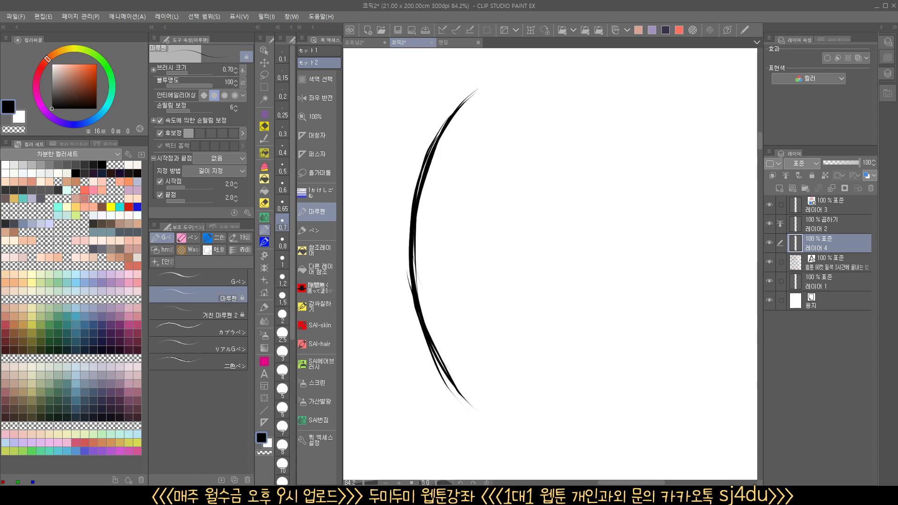
Outline a narrow leaf shape beside the arc and add fine inner detail strokes to it on 레이어 2
mouse_move(563, 90)
mouse_down()
mouse_move(527, 181)
mouse_move(543, 323)
mouse_move(575, 374)
mouse_move(514, 398)
mouse_move(523, 373)
mouse_move(527, 233)
mouse_move(509, 127)
mouse_move(475, 206)
mouse_move(487, 350)
mouse_move(520, 409)
mouse_up()
click(829, 225)
mouse_move(492, 150)
mouse_down()
mouse_move(476, 218)
mouse_move(521, 409)
mouse_up()
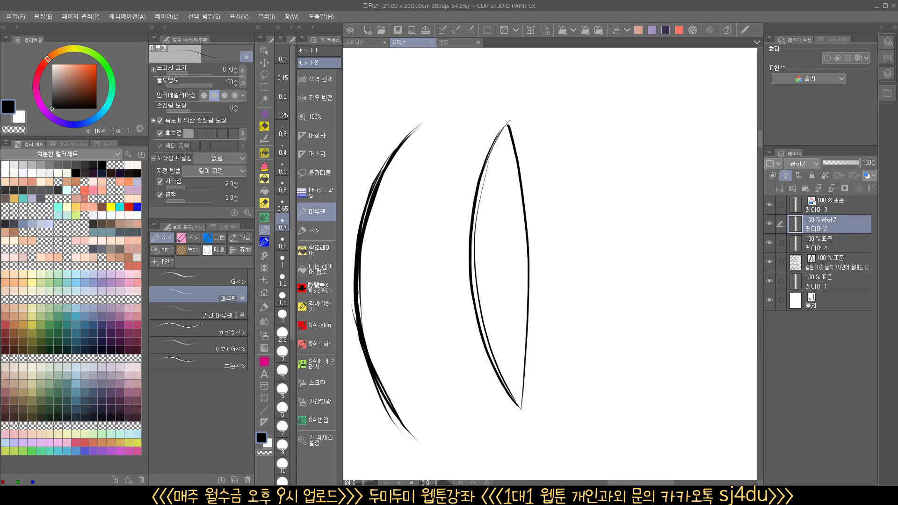
mouse_move(493, 249)
mouse_down()
mouse_move(494, 303)
mouse_move(520, 408)
mouse_up()
drag(506, 320, 520, 409)
drag(507, 144, 528, 350)
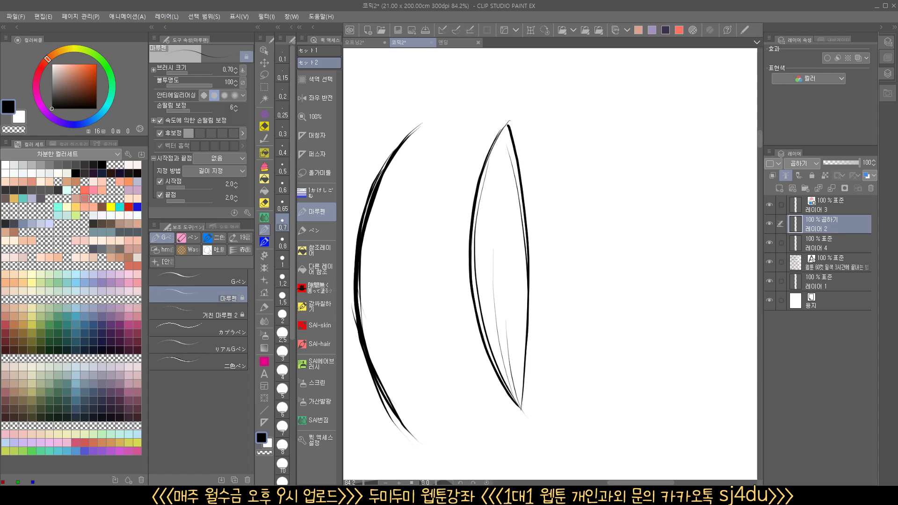
drag(518, 263, 522, 403)
drag(503, 136, 508, 245)
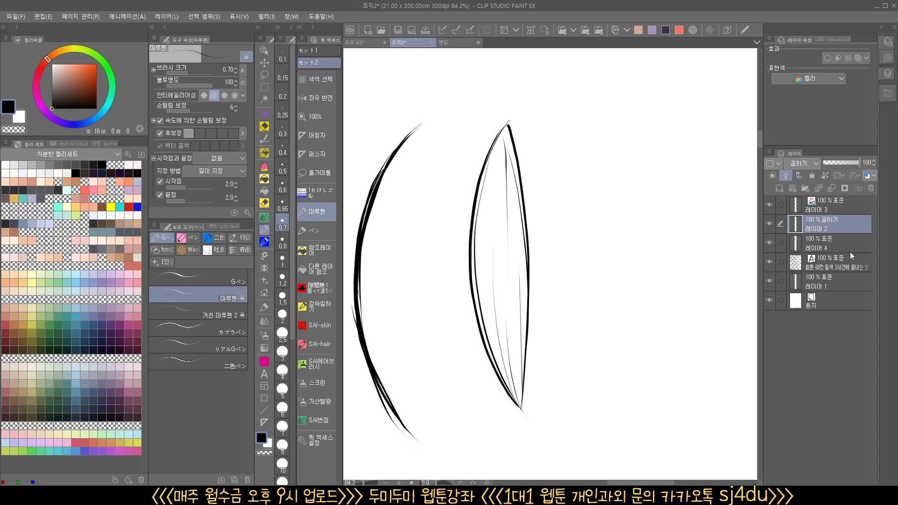
Fill the leaf shape with reddish brown (16, 56, 71) on 레이어 1 using the 참조레이어 fill tool
click(823, 279)
click(318, 252)
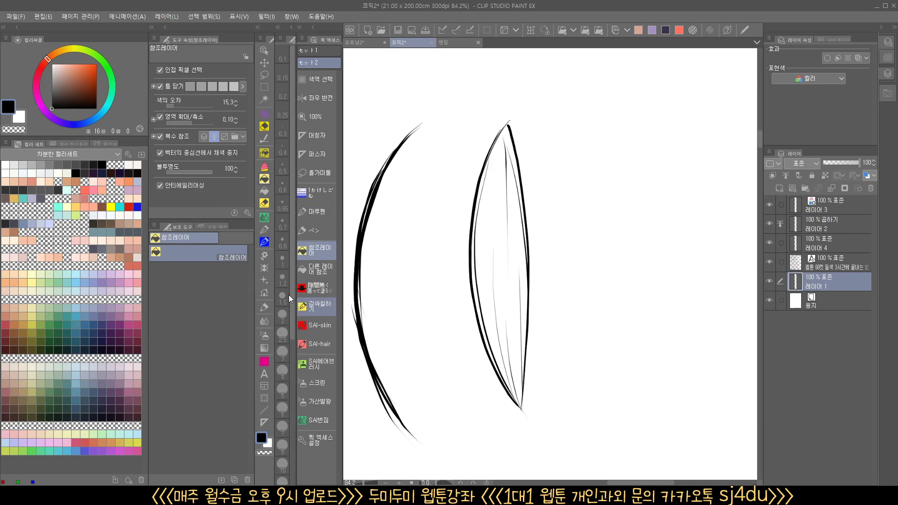
click(78, 77)
click(498, 229)
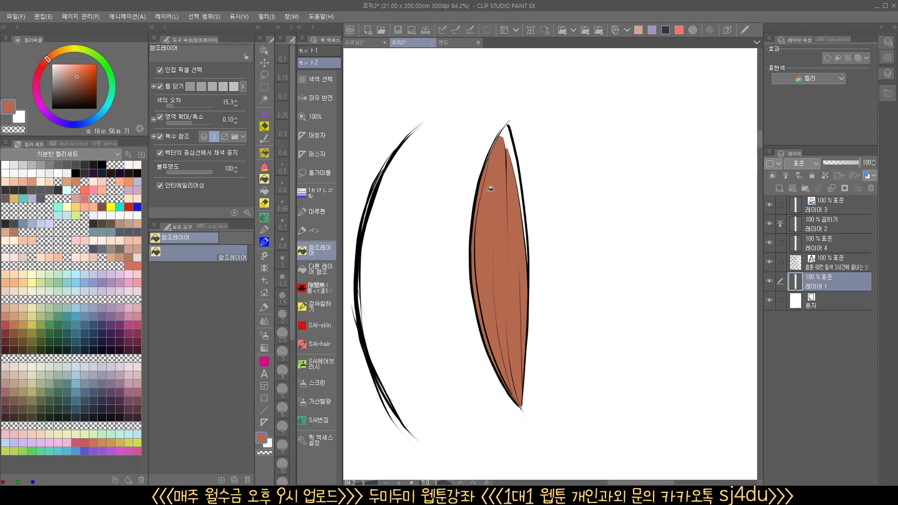
Make 레이어 4 the reference layer and toggle the visibility of 레이어 4 and 레이어 2 to compare their lines
click(826, 246)
click(785, 175)
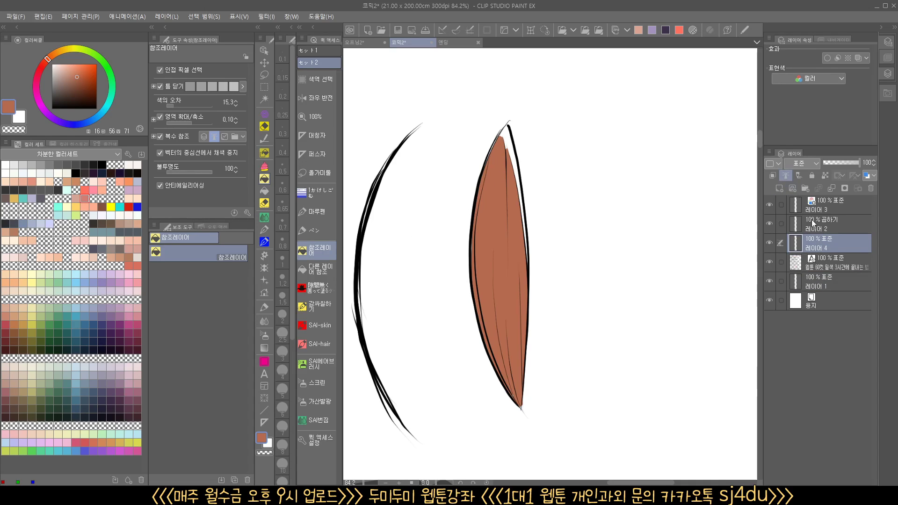
click(811, 223)
click(769, 243)
click(769, 224)
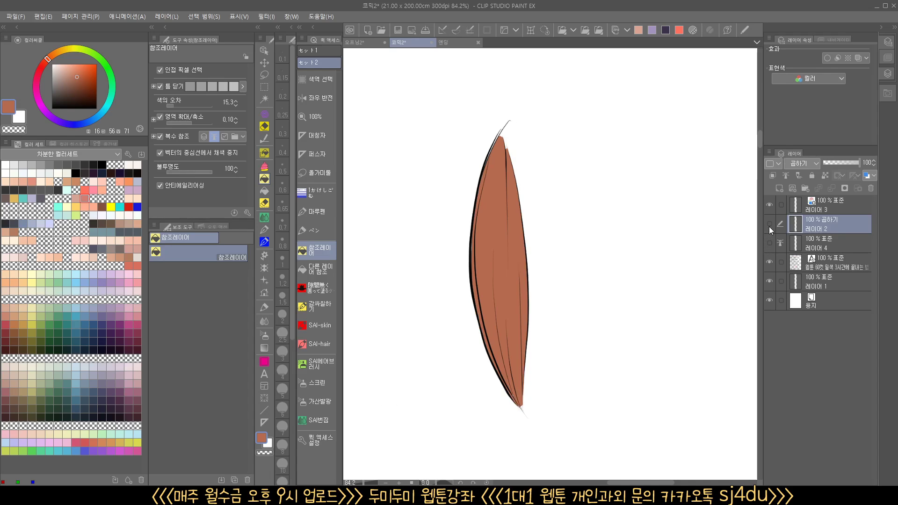
click(769, 224)
click(769, 243)
Return to the 엔딩 closing canvas and hide the palettes for an unobstructed view
scroll(655, 318, down, 8)
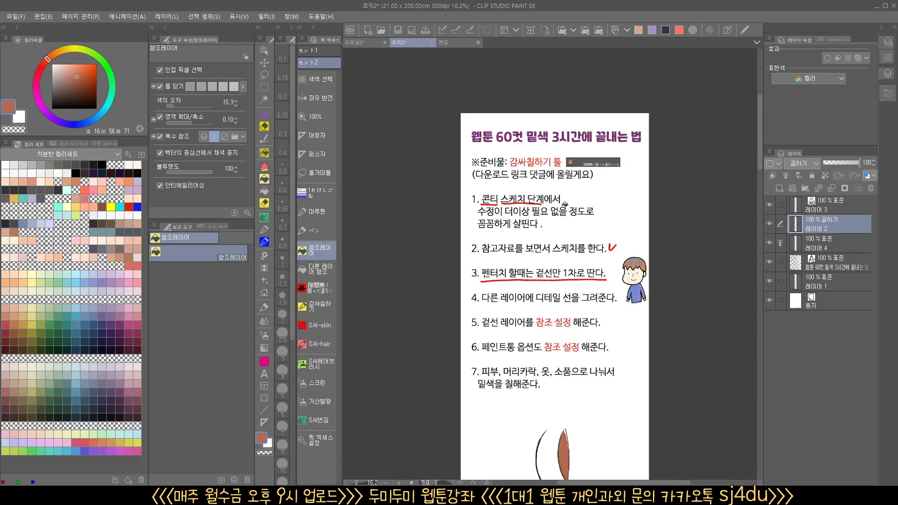
click(451, 42)
key(Tab)
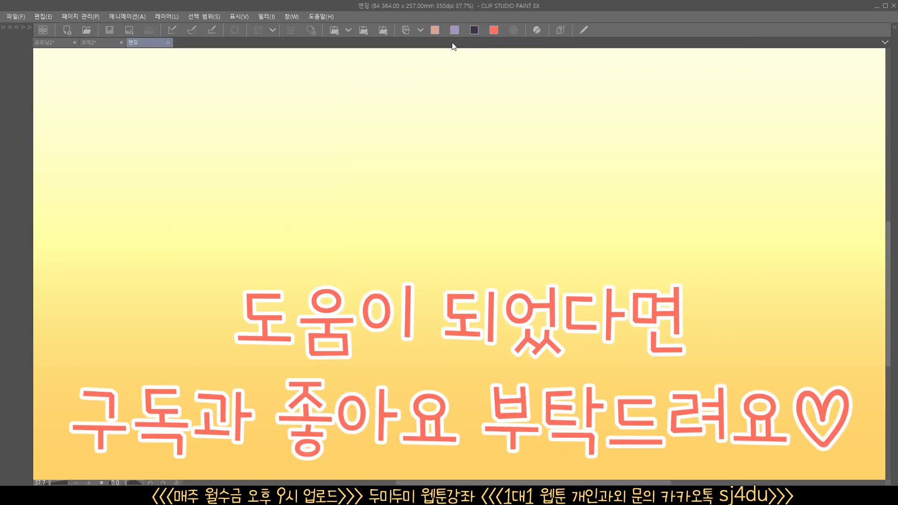